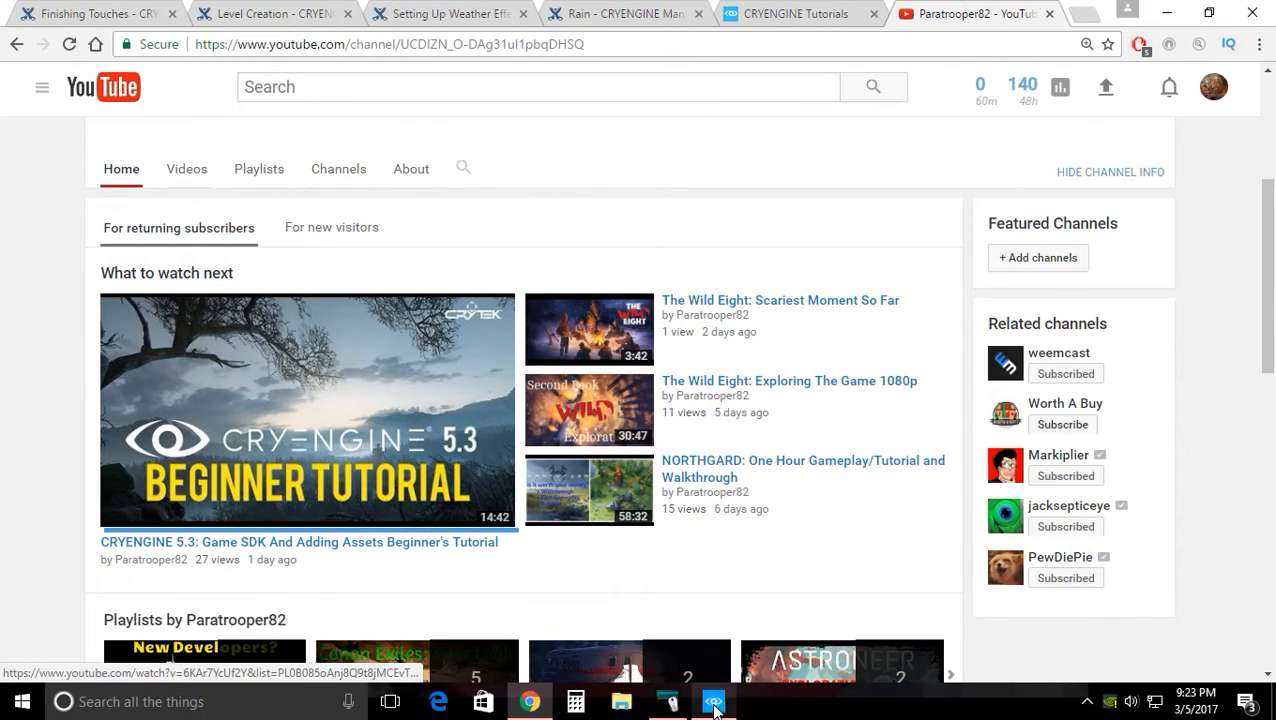
Switch to the CRYENGINE Launcher and launch the editor for the CRYENGINE SDK project
{"action": "left_click", "coordinate": [716, 703]}
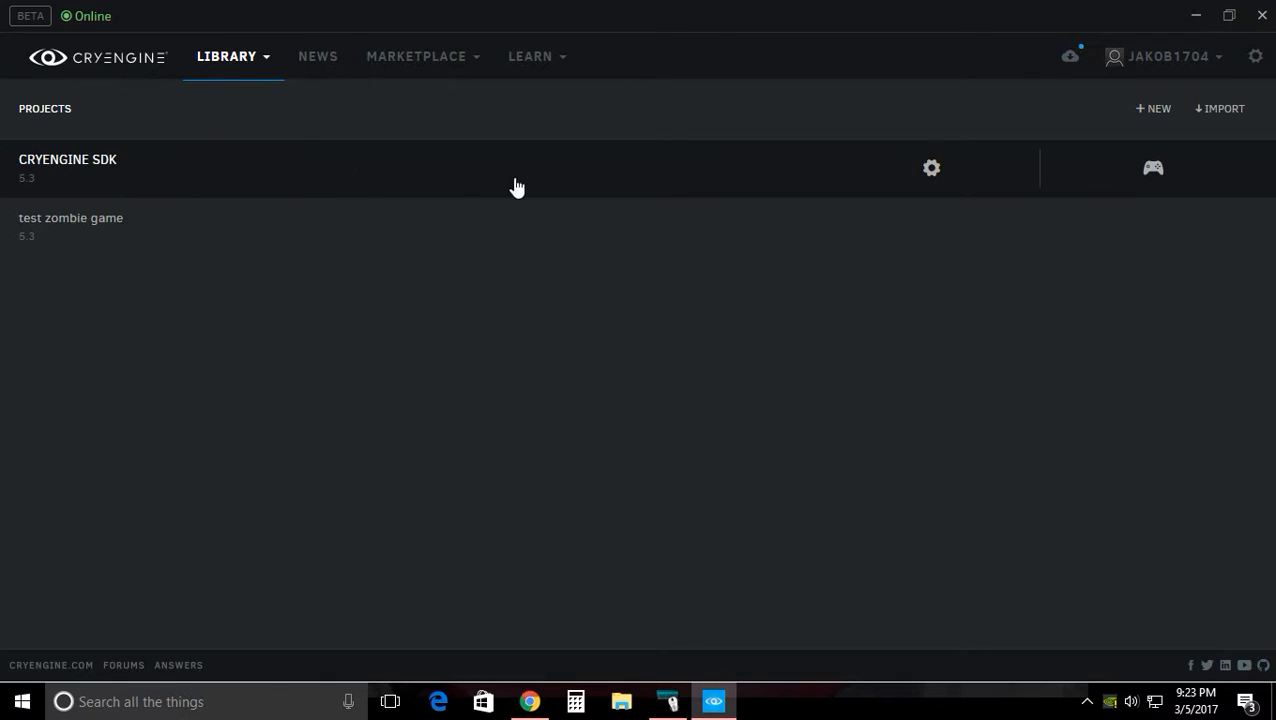
{"action": "left_click", "coordinate": [932, 172]}
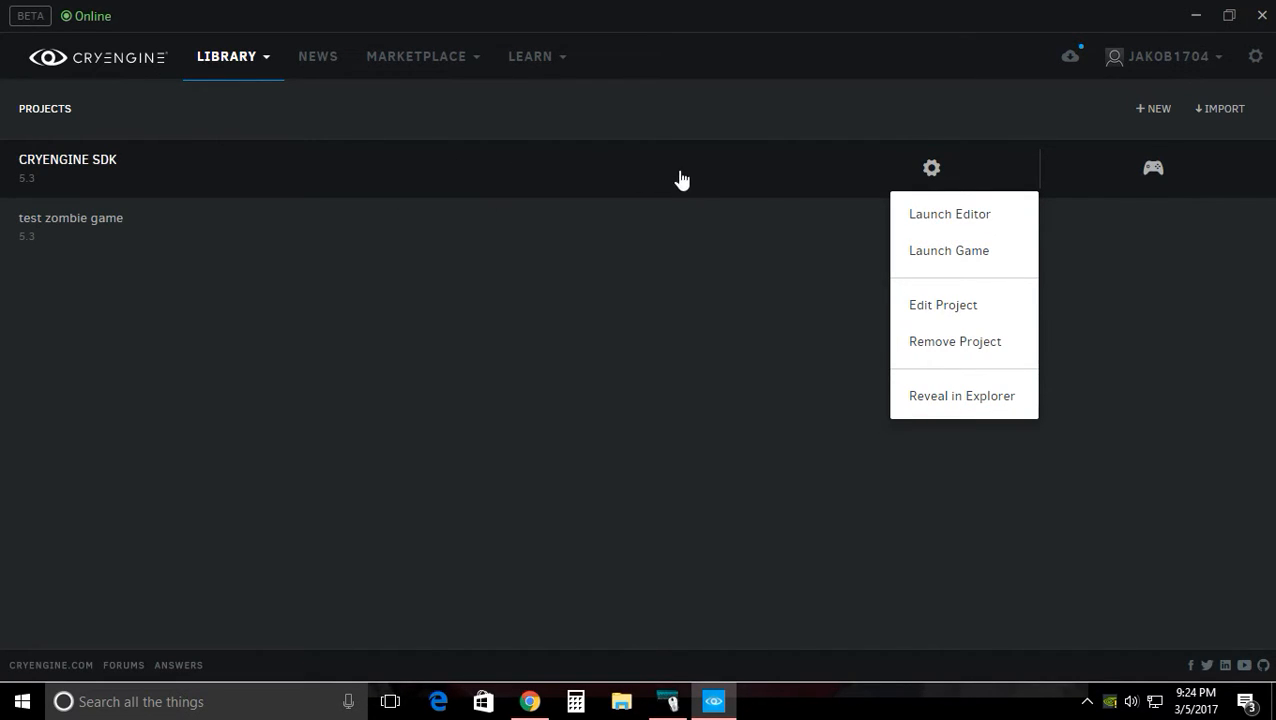
{"action": "left_click", "coordinate": [935, 217]}
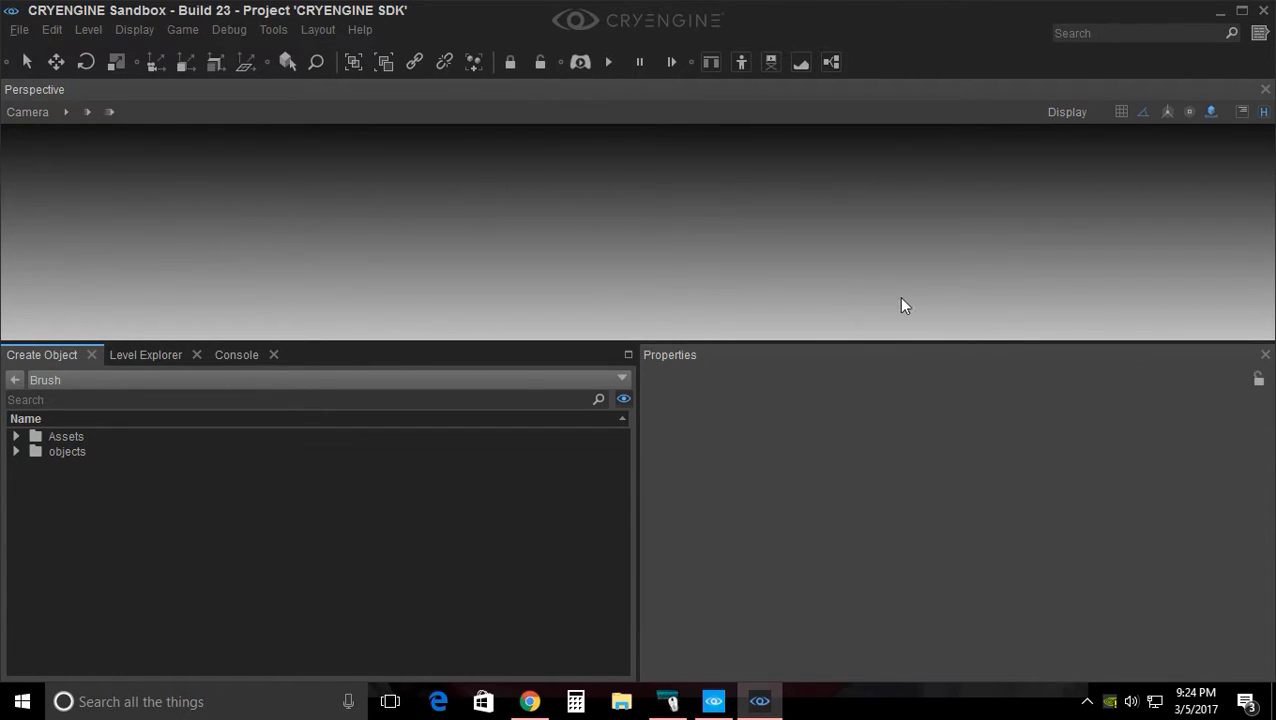
Reset the Sandbox editor's window layout to the default arrangement
{"action": "left_click_drag", "start_coordinate": [638, 439], "coordinate": [561, 420]}
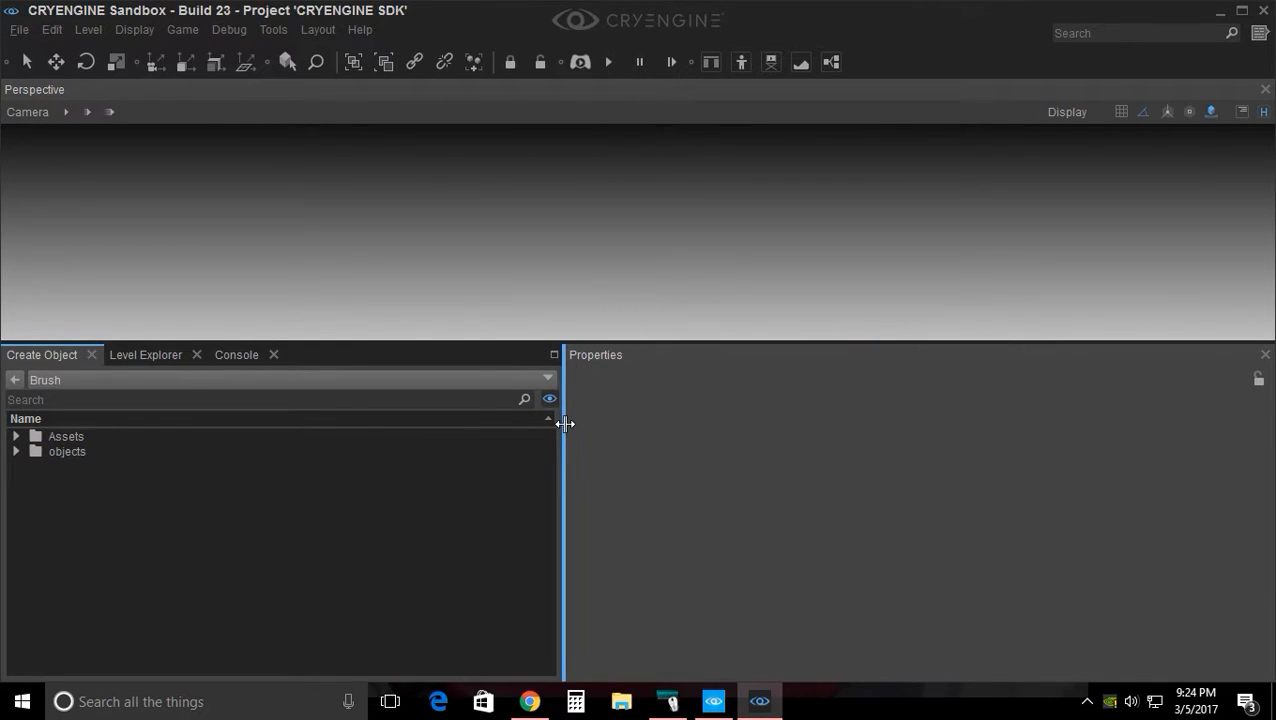
{"action": "left_click", "coordinate": [310, 32]}
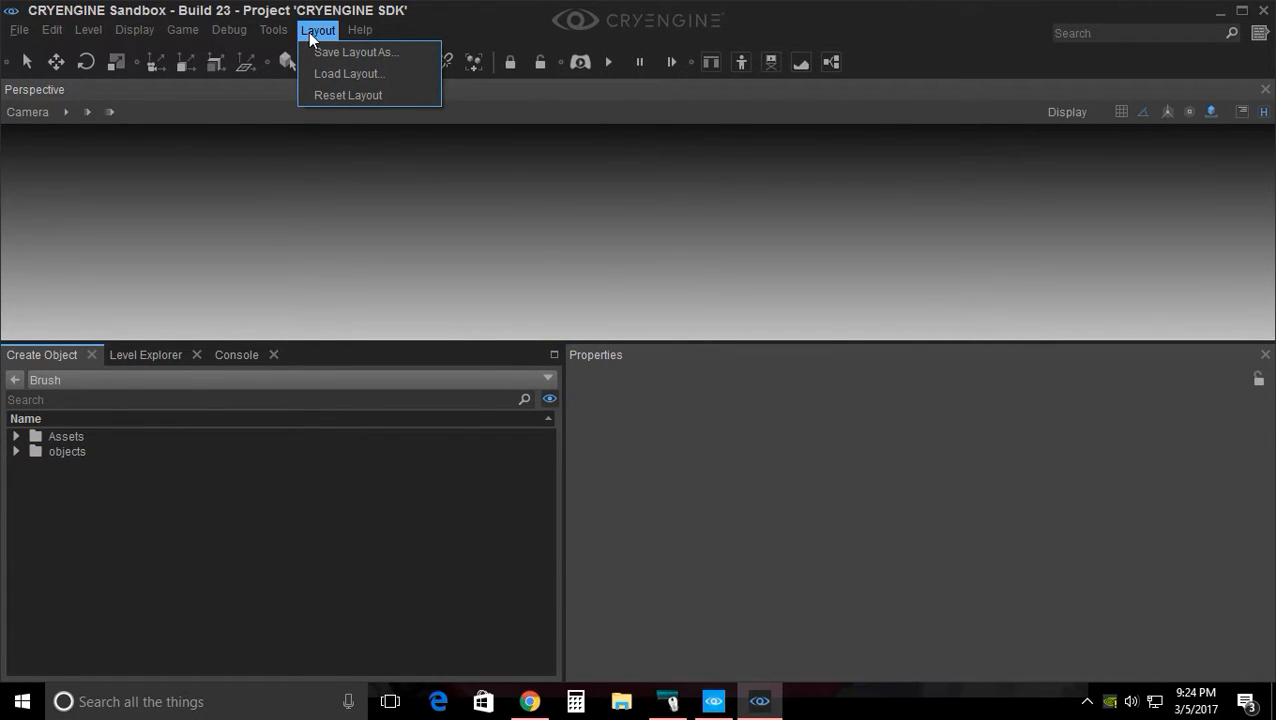
{"action": "left_click", "coordinate": [345, 95]}
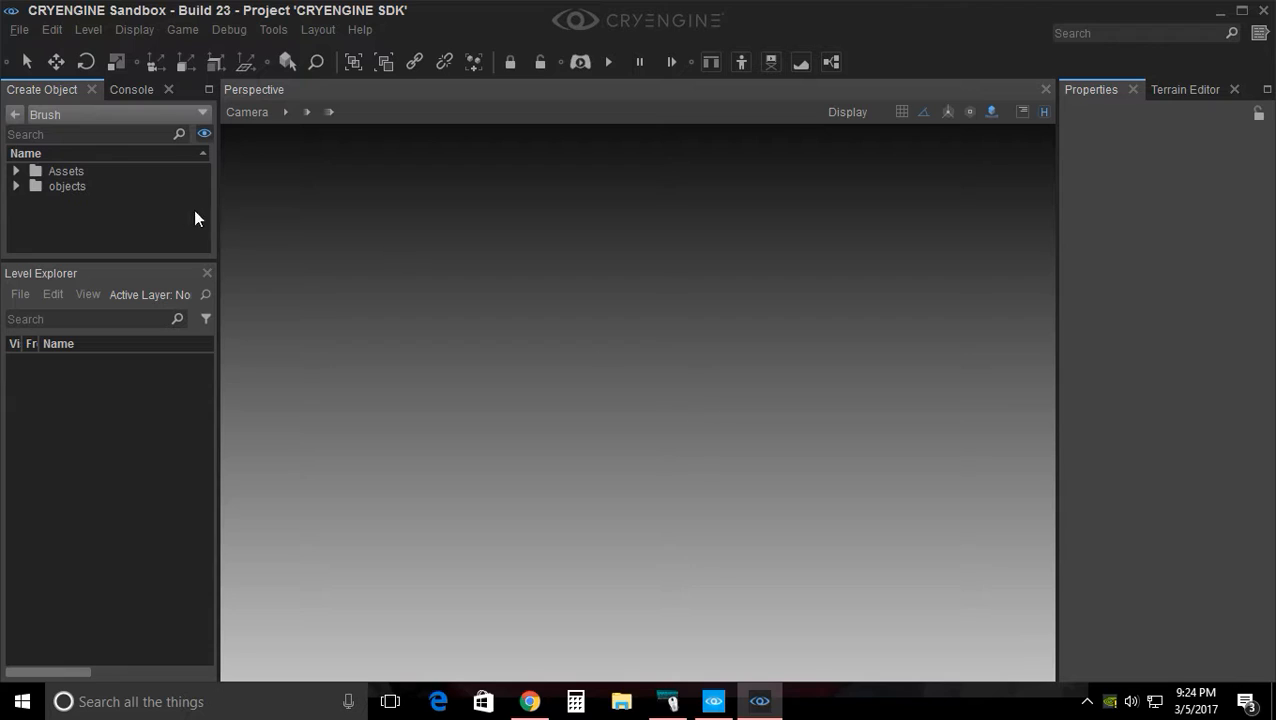
{"action": "left_click", "coordinate": [20, 32]}
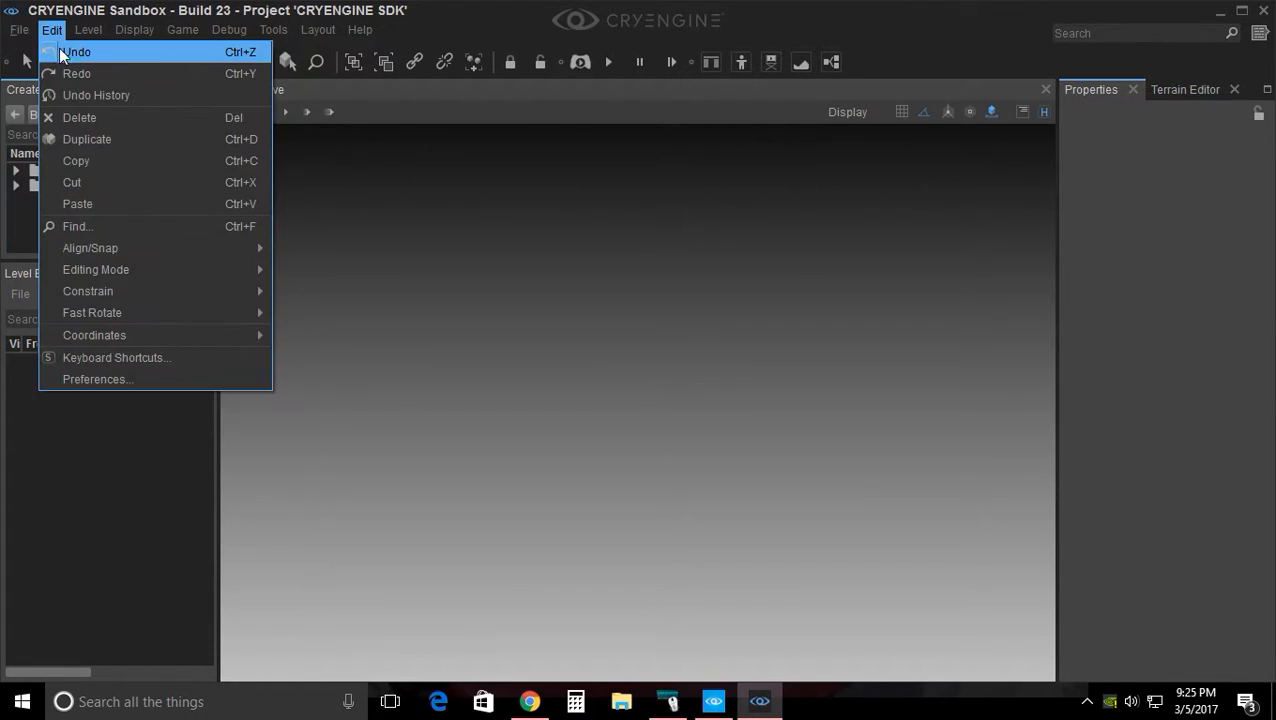
{"action": "left_click", "coordinate": [58, 72]}
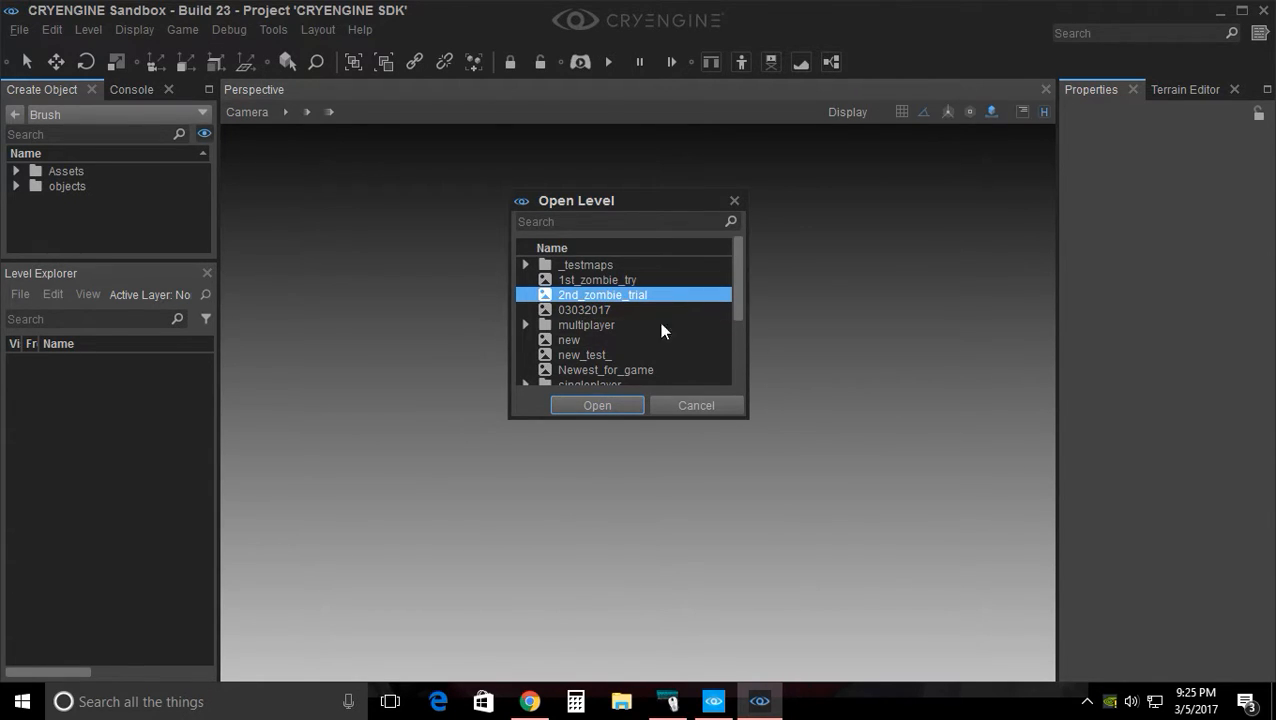
{"action": "left_click", "coordinate": [693, 405]}
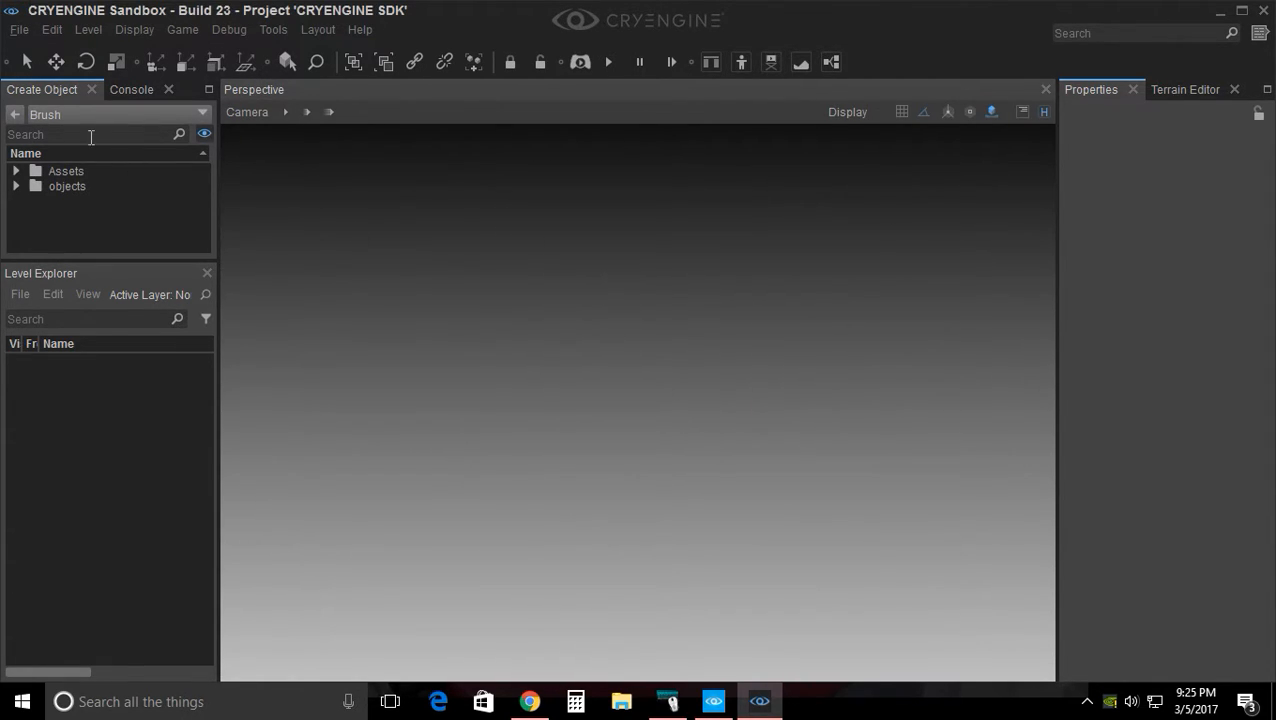
Start a new level named Youtube_tutorial_2 in the levels/_testmaps folder
{"action": "left_click", "coordinate": [18, 30]}
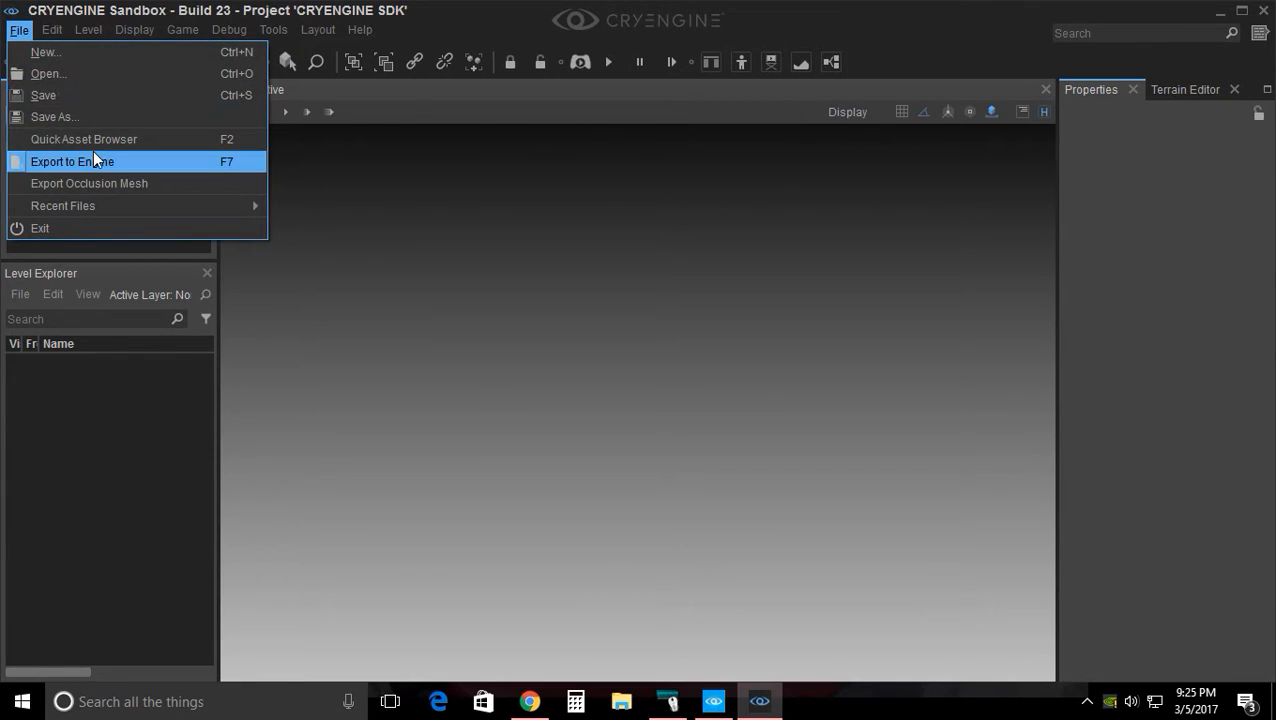
{"action": "left_click", "coordinate": [67, 55]}
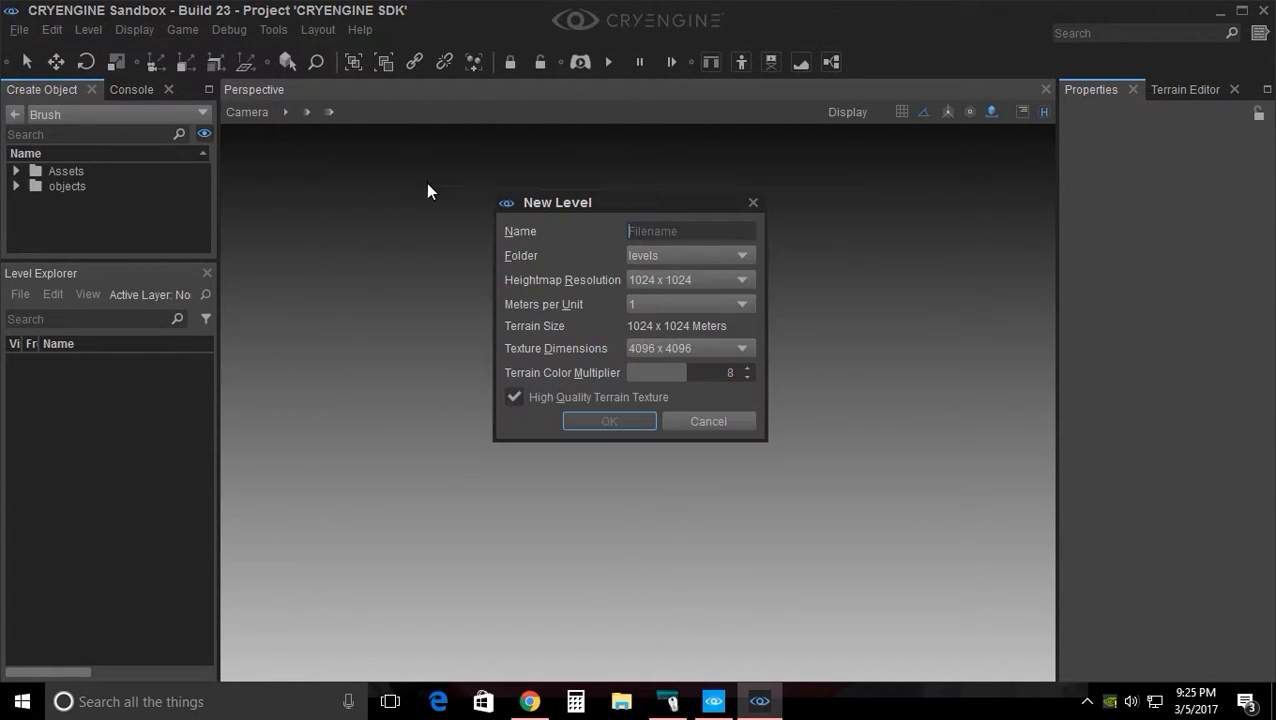
{"action": "left_click", "coordinate": [678, 252]}
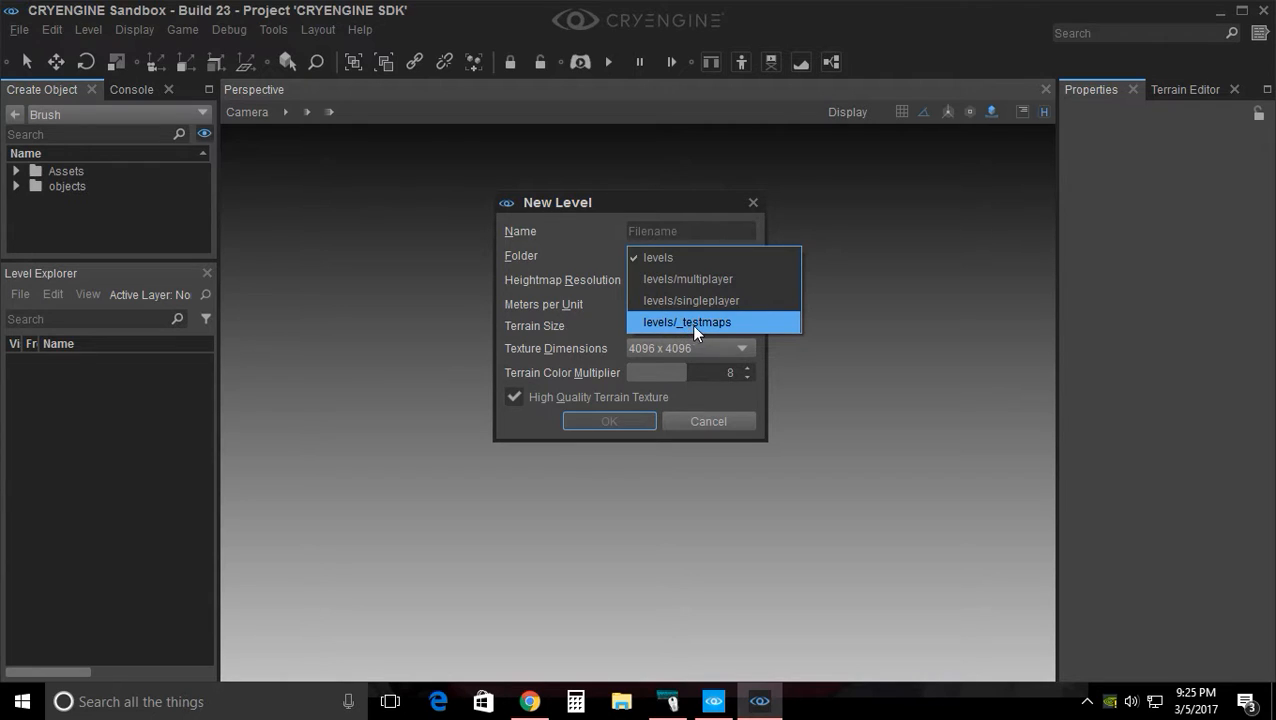
{"action": "left_click", "coordinate": [692, 322]}
{"action": "left_click", "coordinate": [680, 233]}
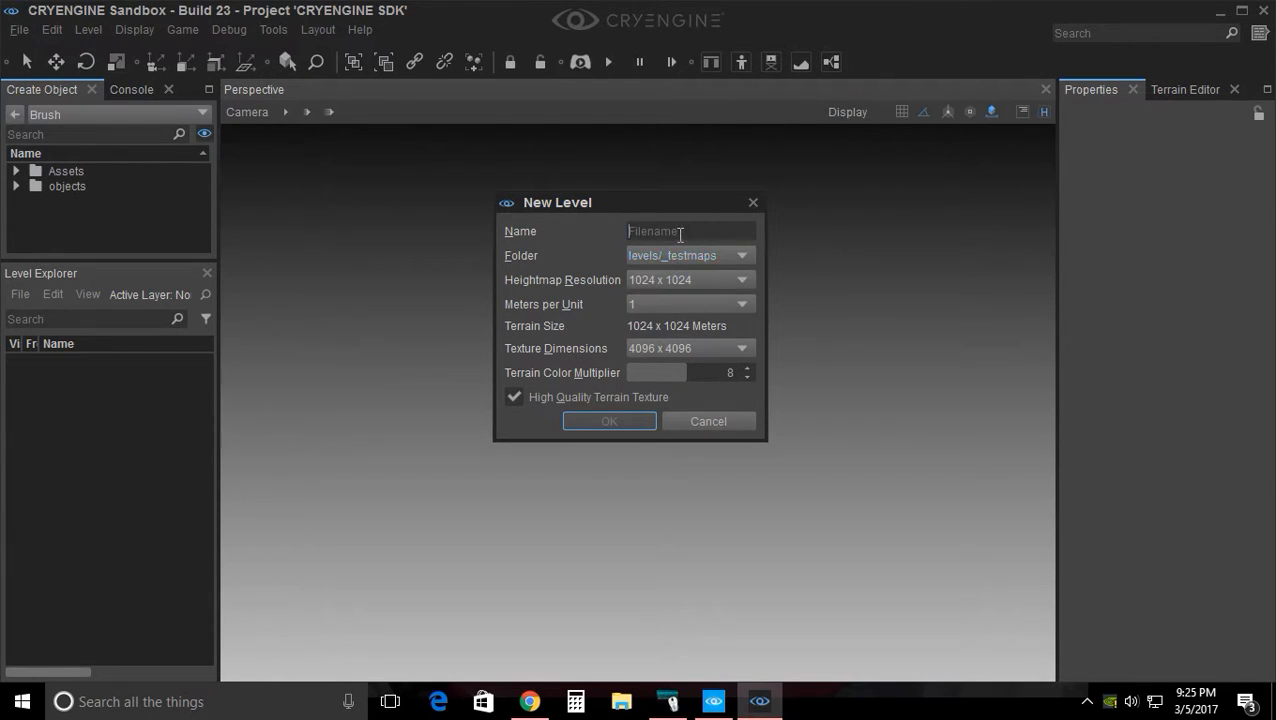
{"action": "type", "text": "Yo"}
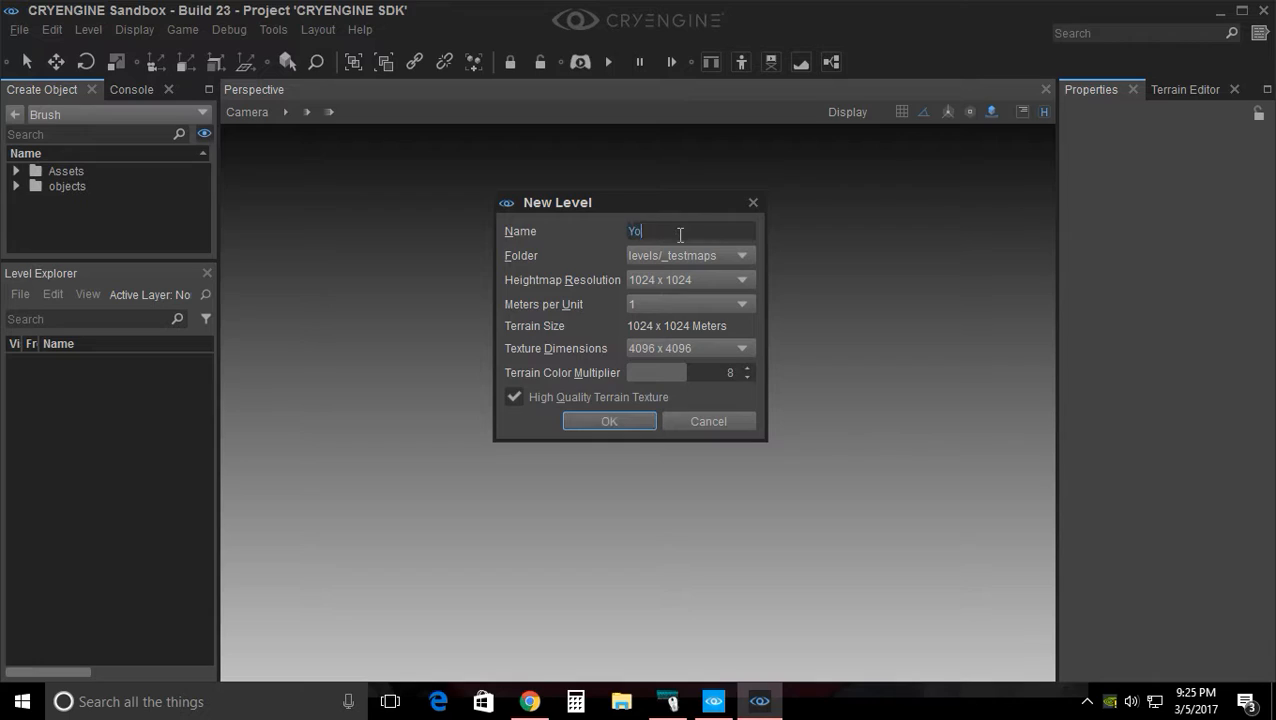
{"action": "type", "text": "utube_tutorial_2"}
Create the level with a 1024 x 1024 heightmap resolution and 1 meter per unit
{"action": "left_click", "coordinate": [646, 281]}
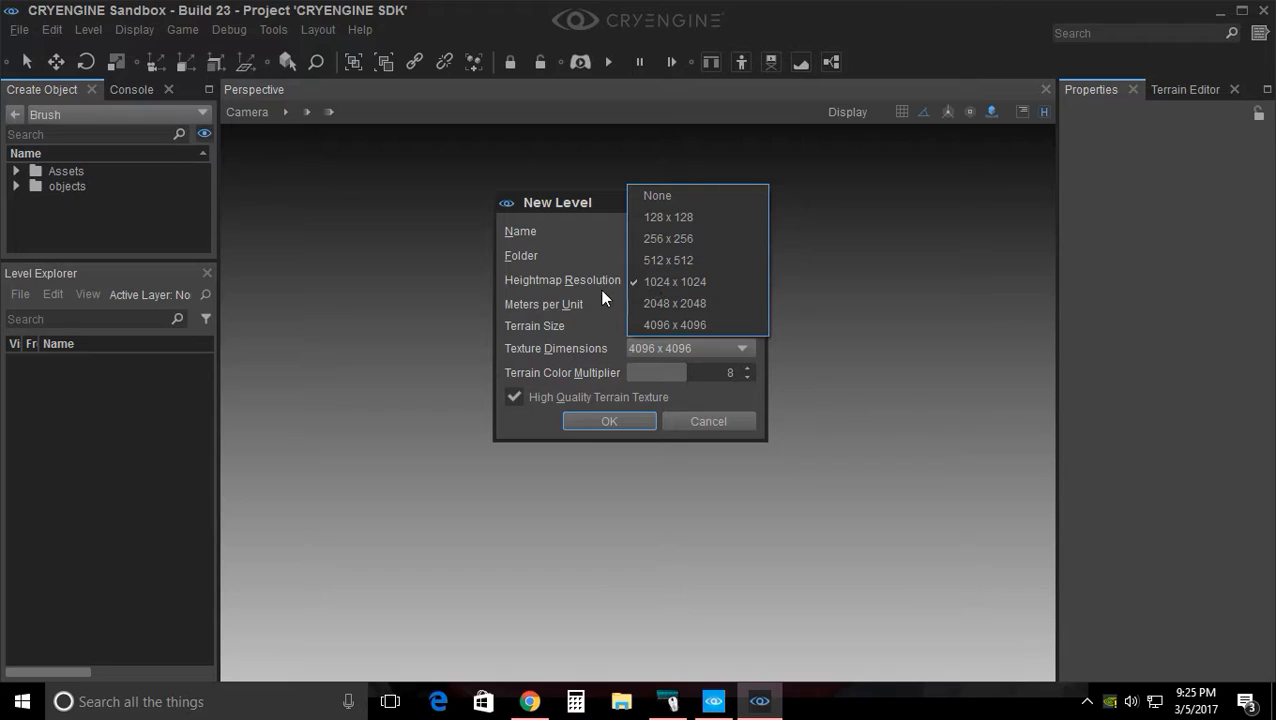
{"action": "left_click", "coordinate": [593, 277]}
{"action": "left_click", "coordinate": [664, 306]}
{"action": "left_click", "coordinate": [666, 370]}
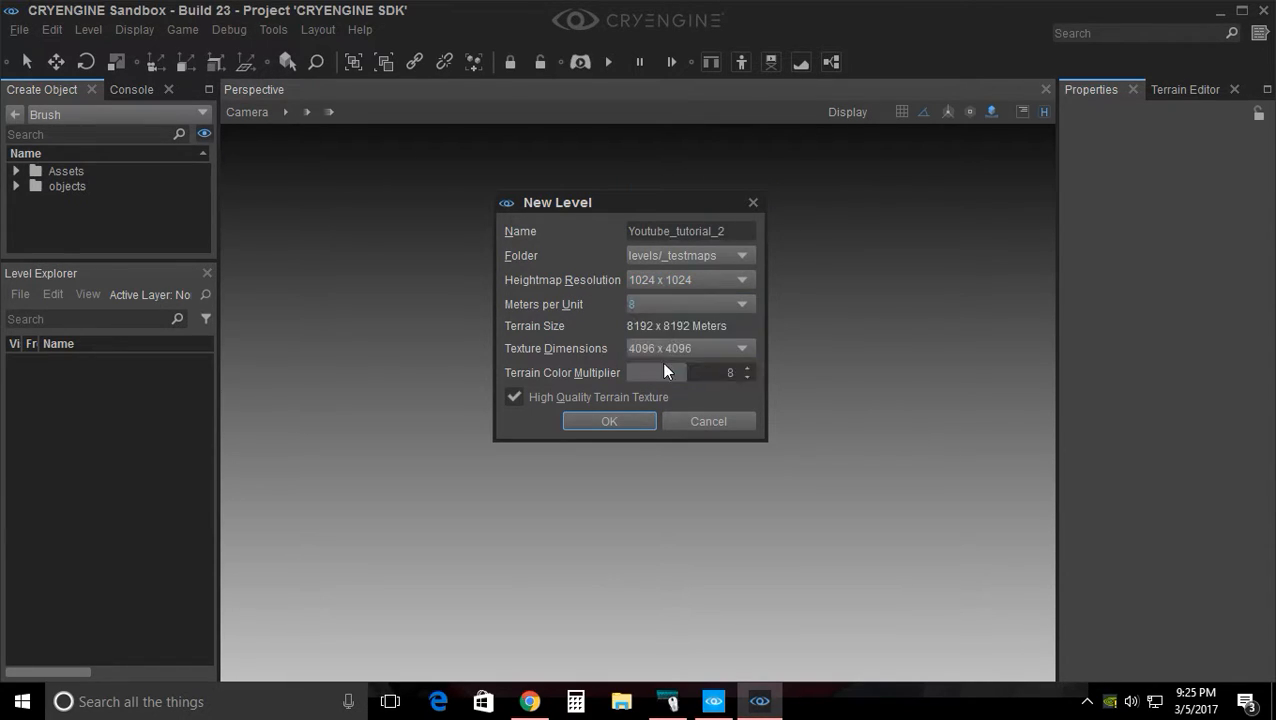
{"action": "left_click", "coordinate": [656, 308]}
{"action": "left_click", "coordinate": [659, 239]}
{"action": "left_click", "coordinate": [611, 422]}
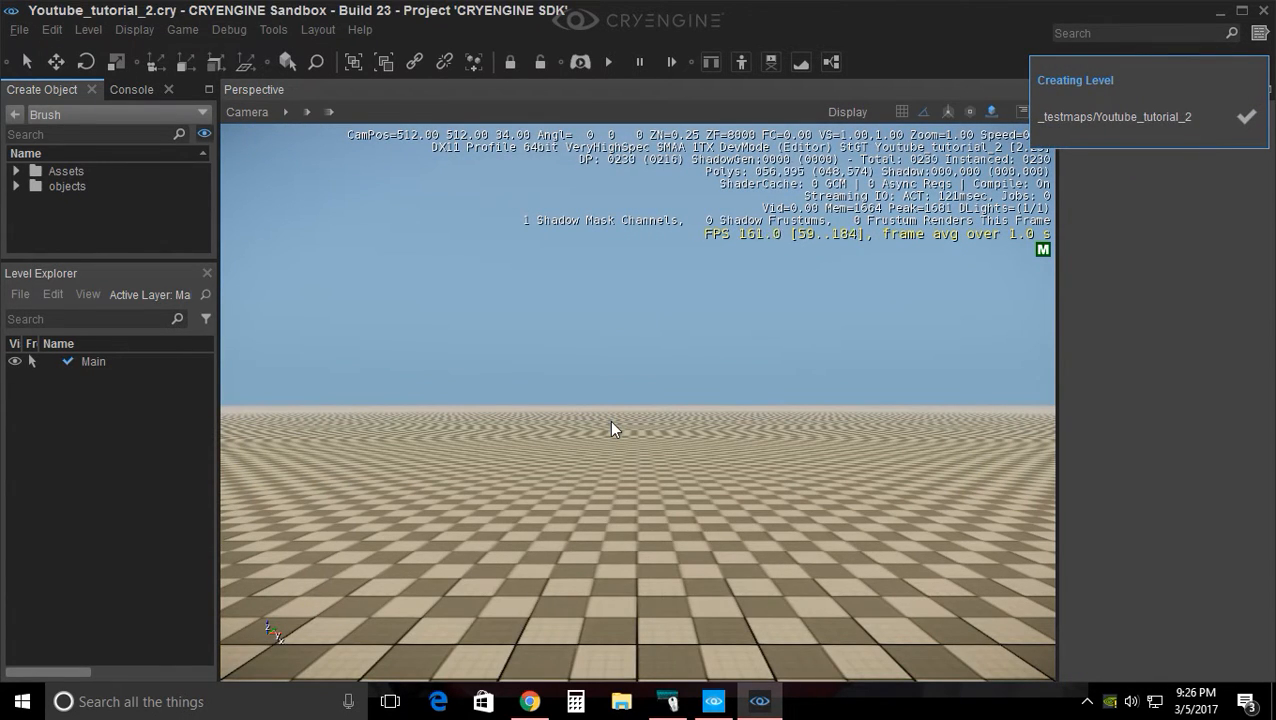
Fly around the new level and examine its flat terrain
{"action": "right_click_drag", "start_coordinate": [627, 419], "coordinate": [635, 540]}
{"action": "scroll", "coordinate": [598, 447], "scroll_direction": "down", "scroll_amount": 3}
{"action": "right_click_drag", "start_coordinate": [598, 447], "coordinate": [675, 482]}
{"action": "scroll", "coordinate": [651, 432], "scroll_direction": "down", "scroll_amount": 3}
{"action": "scroll", "coordinate": [655, 422], "scroll_direction": "down", "scroll_amount": 3}
{"action": "key", "text": "a"}
{"action": "key", "text": "s"}
{"action": "key", "text": "a"}
{"action": "key", "text": "w"}
{"action": "key", "text": "w"}
{"action": "key", "text": "w"}
{"action": "key", "text": "w"}
{"action": "key", "text": "w"}
{"action": "right_click_drag", "start_coordinate": [640, 400], "coordinate": [700, 345]}
{"action": "key", "text": "w"}
{"action": "key", "text": "w"}
{"action": "key", "text": "w"}
Set the maximum terrain height to 500 in the Terrain Editor
{"action": "left_click", "coordinate": [1176, 91]}
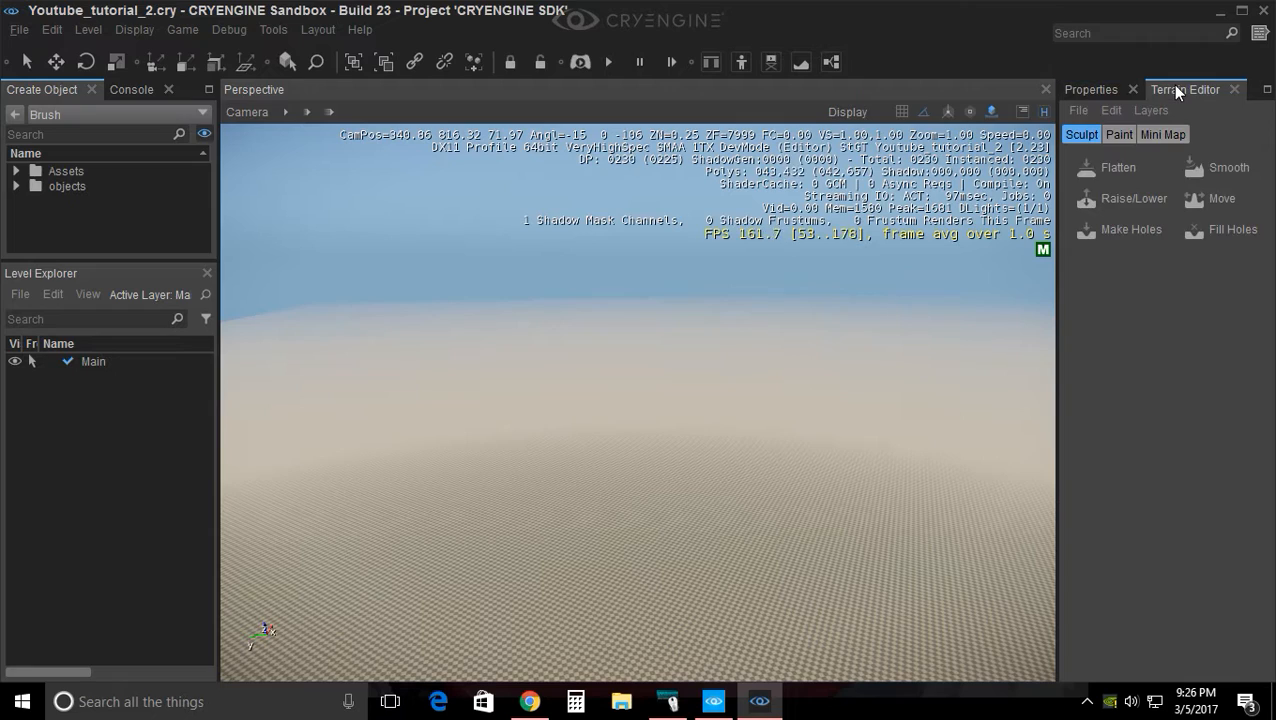
{"action": "left_click", "coordinate": [1078, 112]}
{"action": "mouse_move", "coordinate": [1108, 113]}
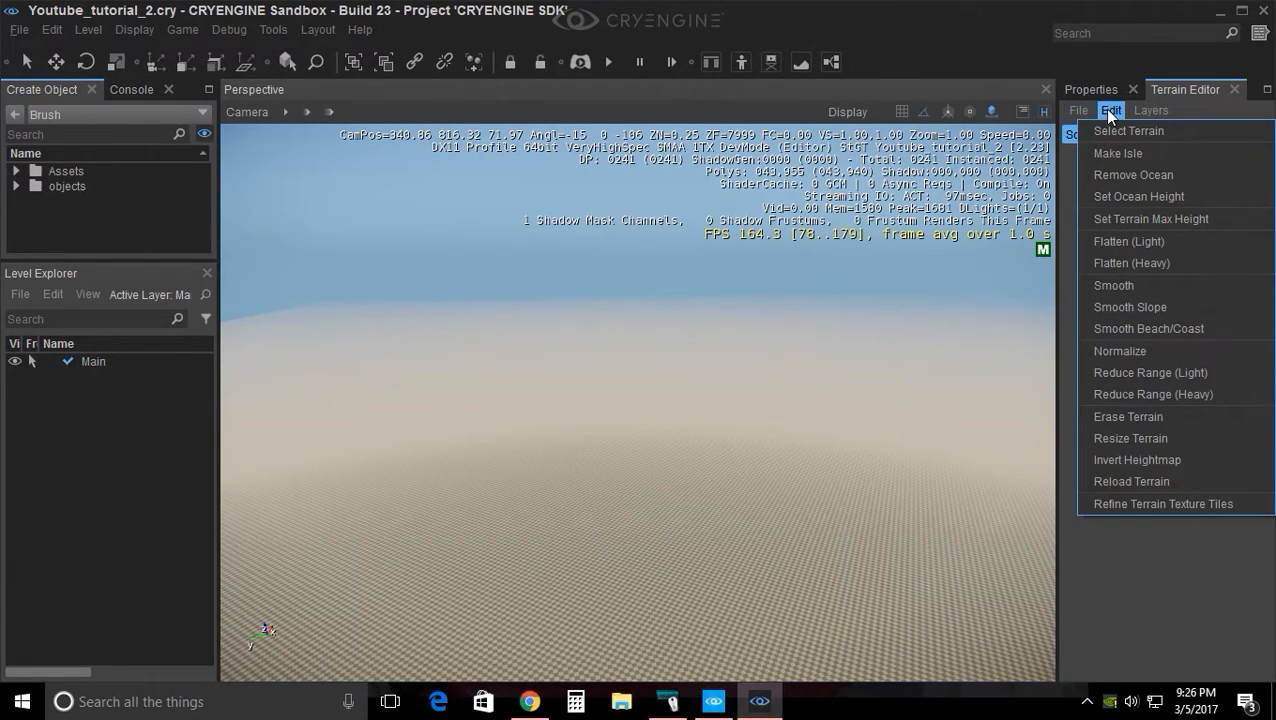
{"action": "left_click", "coordinate": [1125, 220]}
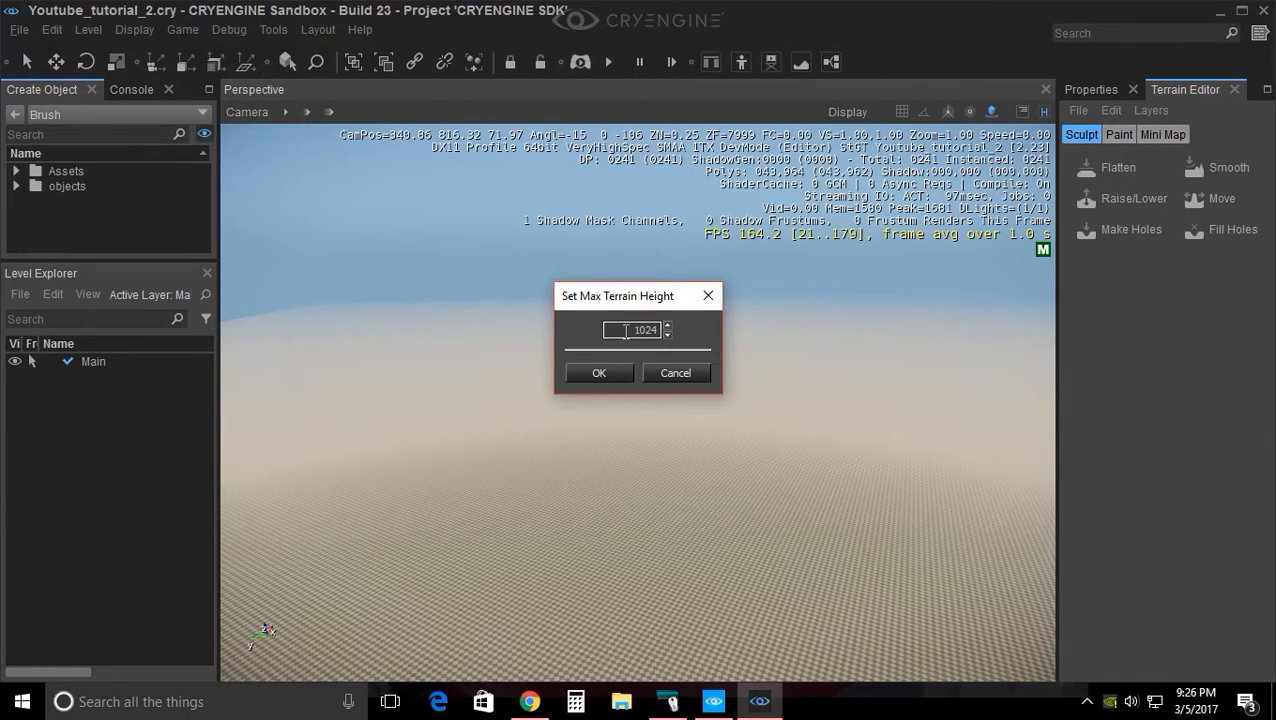
{"action": "left_click_drag", "start_coordinate": [627, 330], "coordinate": [656, 330]}
{"action": "key", "text": "BackSpace"}
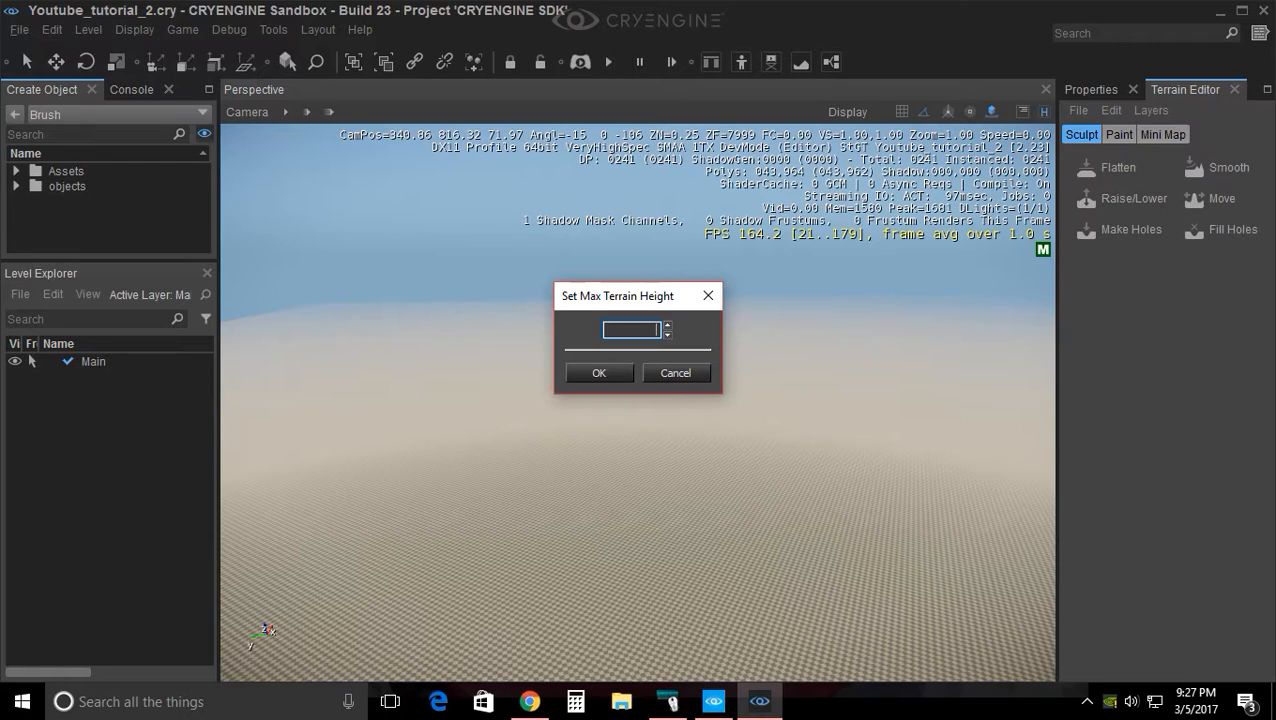
{"action": "type", "text": "500"}
{"action": "left_click", "coordinate": [599, 373]}
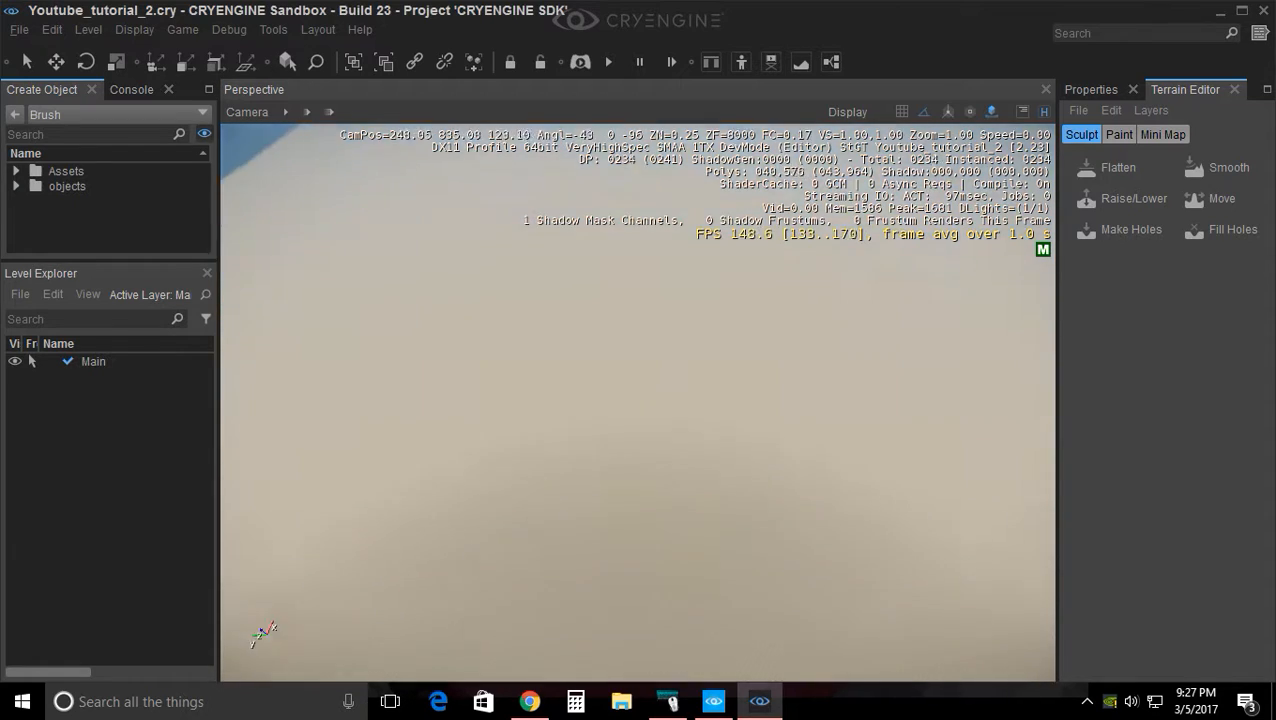
View the whole terrain from above and recheck its maximum height setting
{"action": "scroll", "coordinate": [616, 340], "scroll_direction": "down", "scroll_amount": 10}
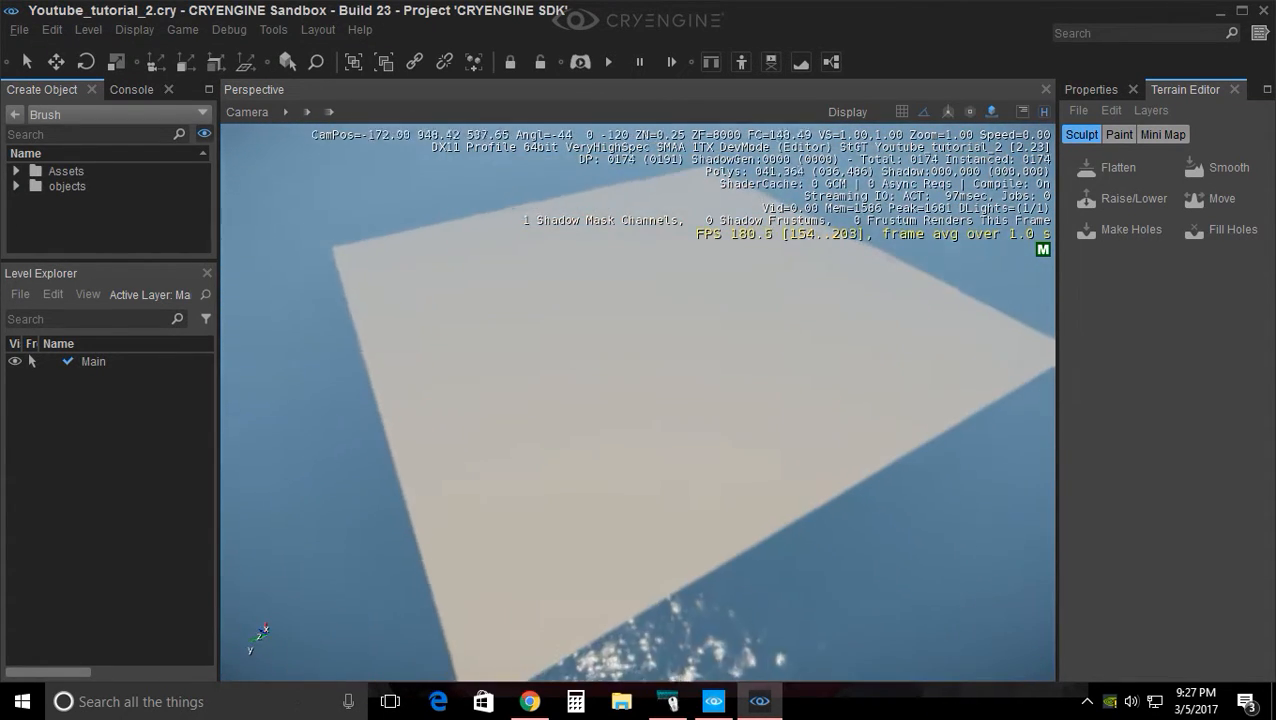
{"action": "left_click", "coordinate": [1110, 112]}
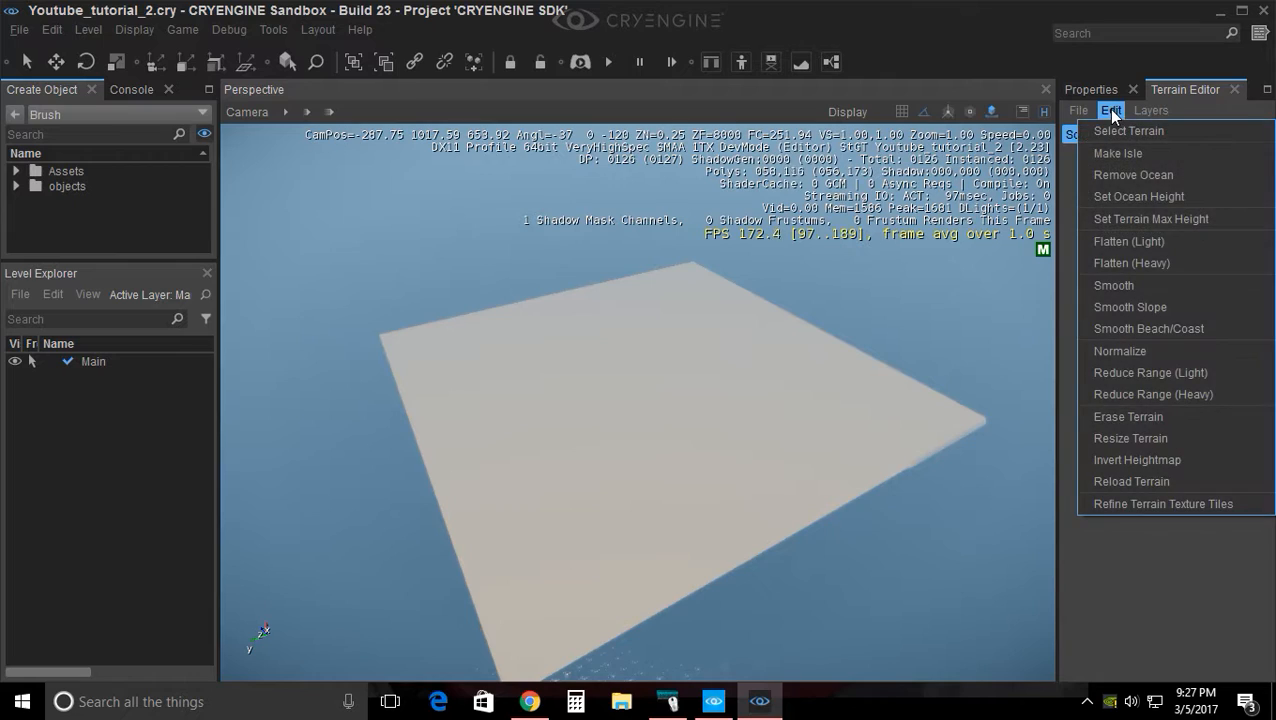
{"action": "left_click", "coordinate": [1133, 220]}
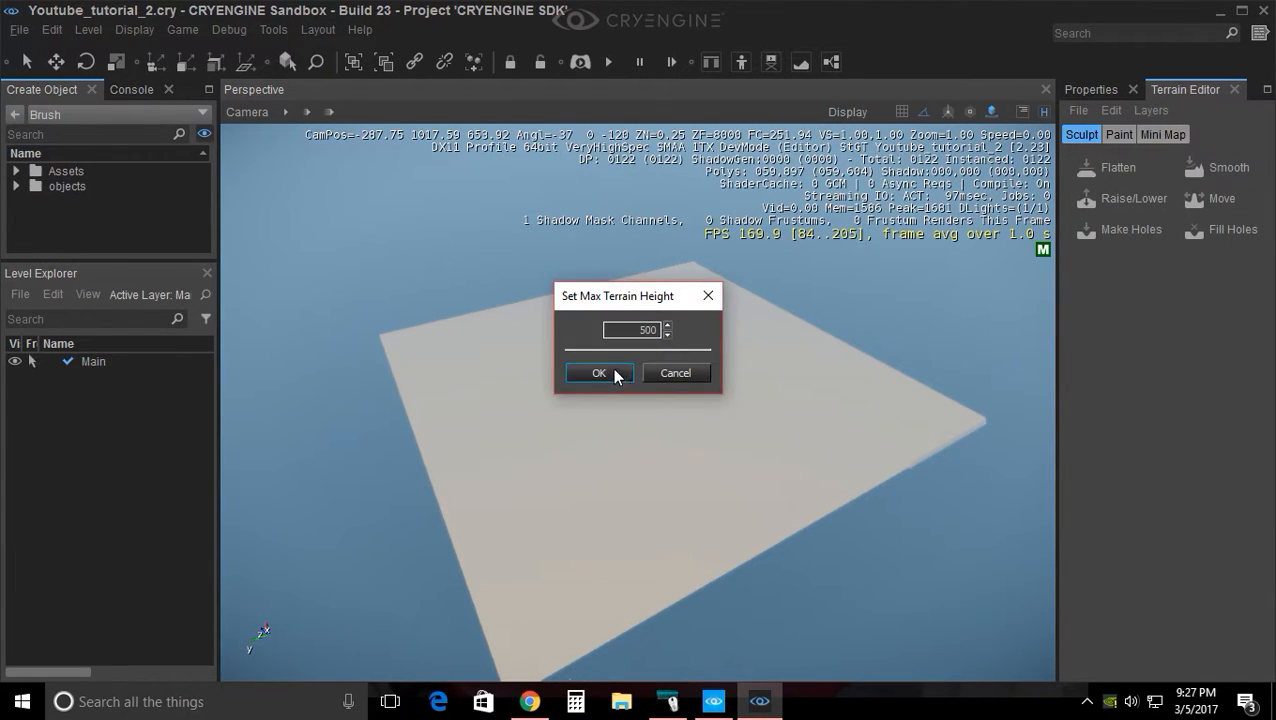
{"action": "left_click", "coordinate": [599, 373]}
Generate mountainous terrain with feature size 7, bumpiness 0.4, detail 8 and variation 1
{"action": "left_click", "coordinate": [1078, 111]}
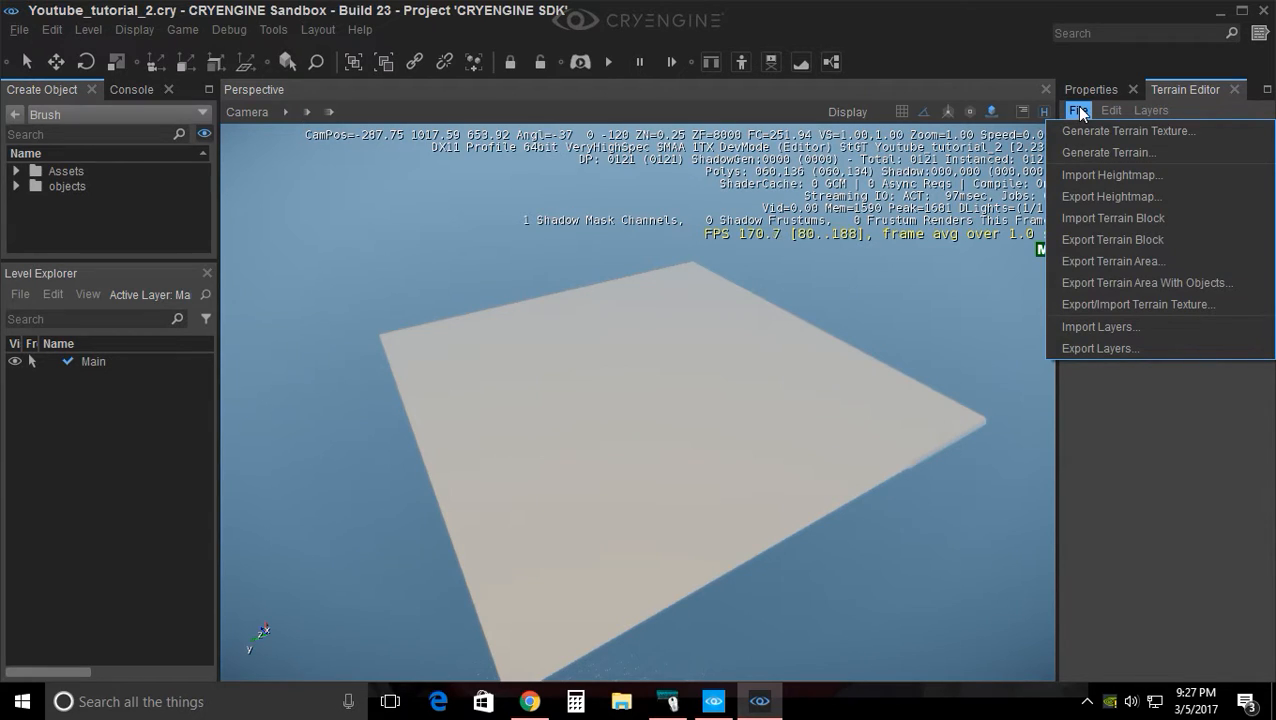
{"action": "left_click", "coordinate": [1082, 152]}
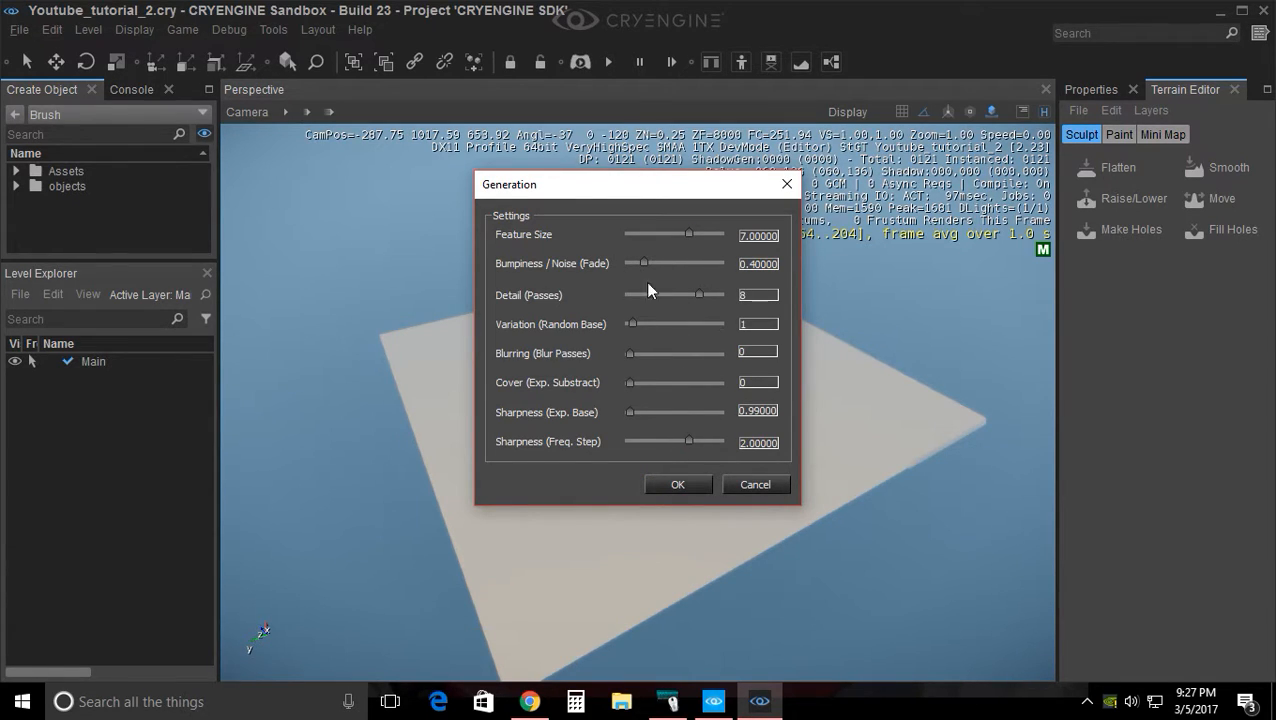
{"action": "left_click", "coordinate": [680, 486]}
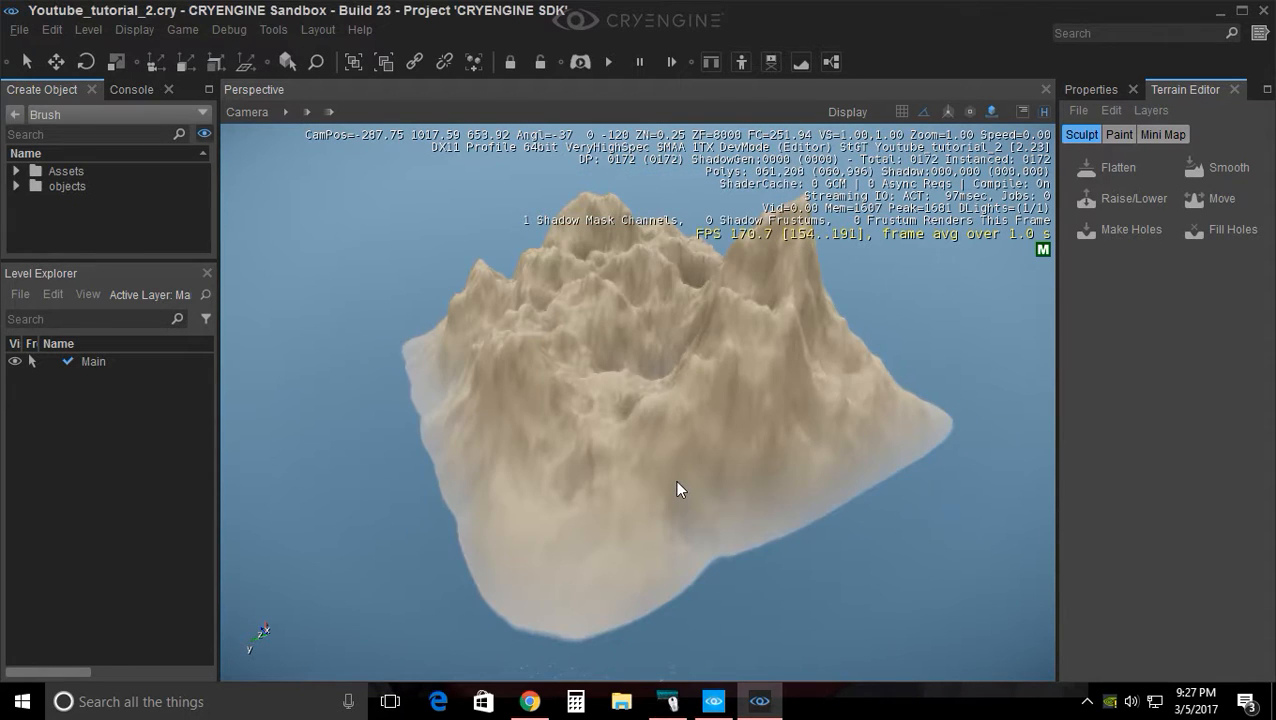
Fly over the generated terrain and examine its peaks, valleys and coastline
{"action": "key", "text": "w"}
{"action": "right_click_drag", "start_coordinate": [677, 483], "coordinate": [835, 465]}
{"action": "key", "text": "a"}
{"action": "key", "text": "w"}
{"action": "key", "text": "w"}
{"action": "key", "text": "w"}
{"action": "key", "text": "w"}
{"action": "key", "text": "s"}
{"action": "key", "text": "s"}
{"action": "key", "text": "s"}
{"action": "right_click_drag", "start_coordinate": [655, 341], "coordinate": [612, 446]}
{"action": "key", "text": "w"}
{"action": "right_click_drag", "start_coordinate": [686, 262], "coordinate": [692, 226]}
{"action": "key", "text": "s"}
{"action": "right_click_drag", "start_coordinate": [550, 540], "coordinate": [604, 566]}
{"action": "key", "text": "a"}
{"action": "key", "text": "s"}
{"action": "key", "text": "w"}
{"action": "key", "text": "w"}
{"action": "right_click_drag", "start_coordinate": [701, 316], "coordinate": [880, 318]}
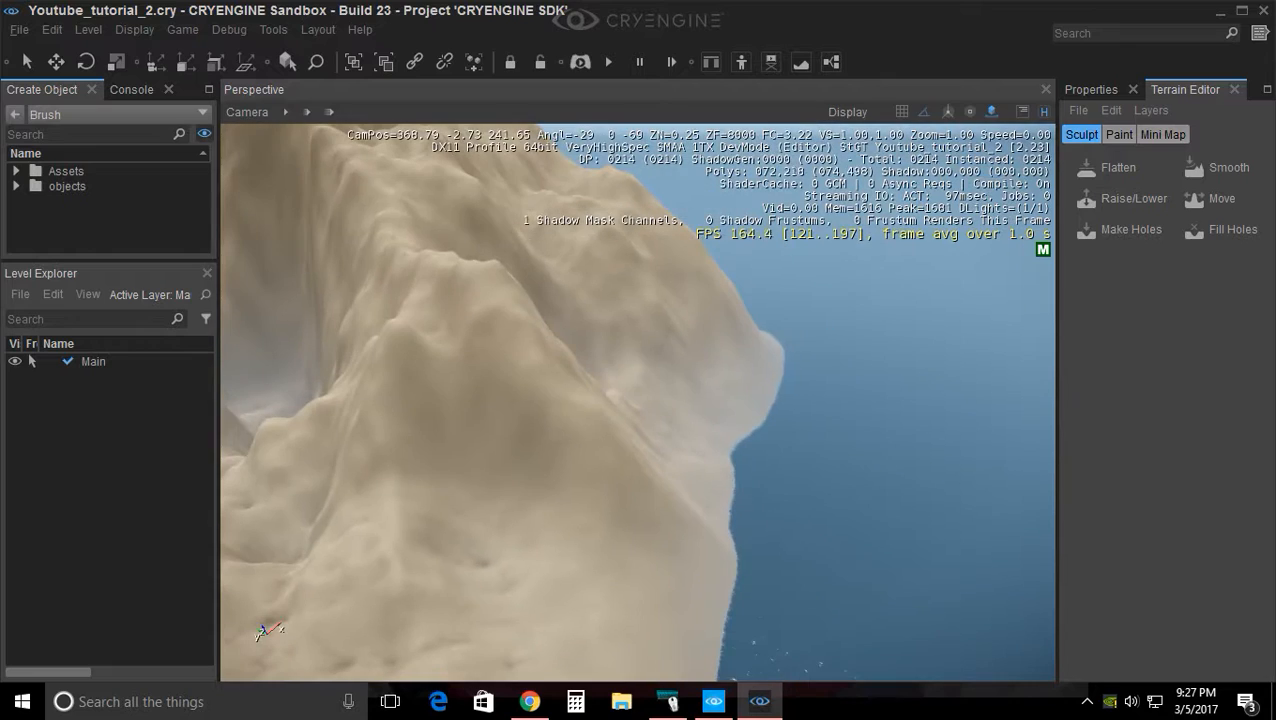
{"action": "right_click_drag", "start_coordinate": [953, 240], "coordinate": [898, 234]}
Lower the maximum terrain height to 350
{"action": "left_click", "coordinate": [1111, 111]}
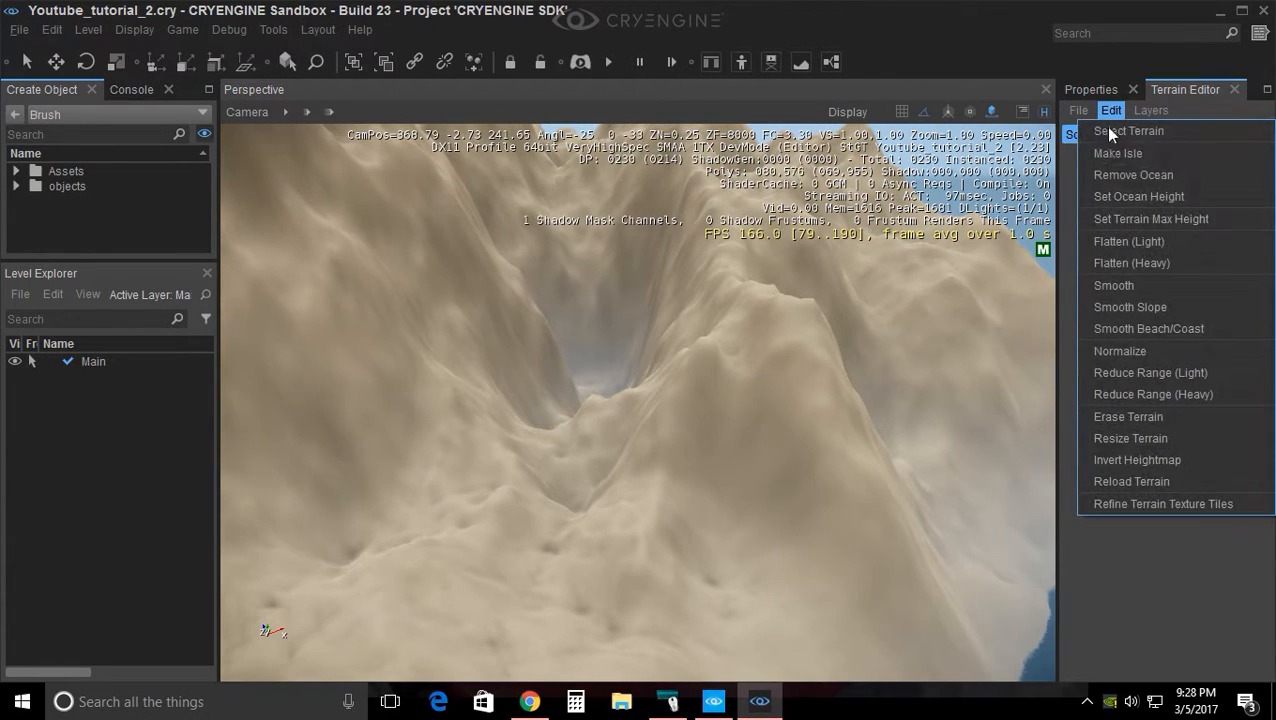
{"action": "left_click", "coordinate": [1110, 220]}
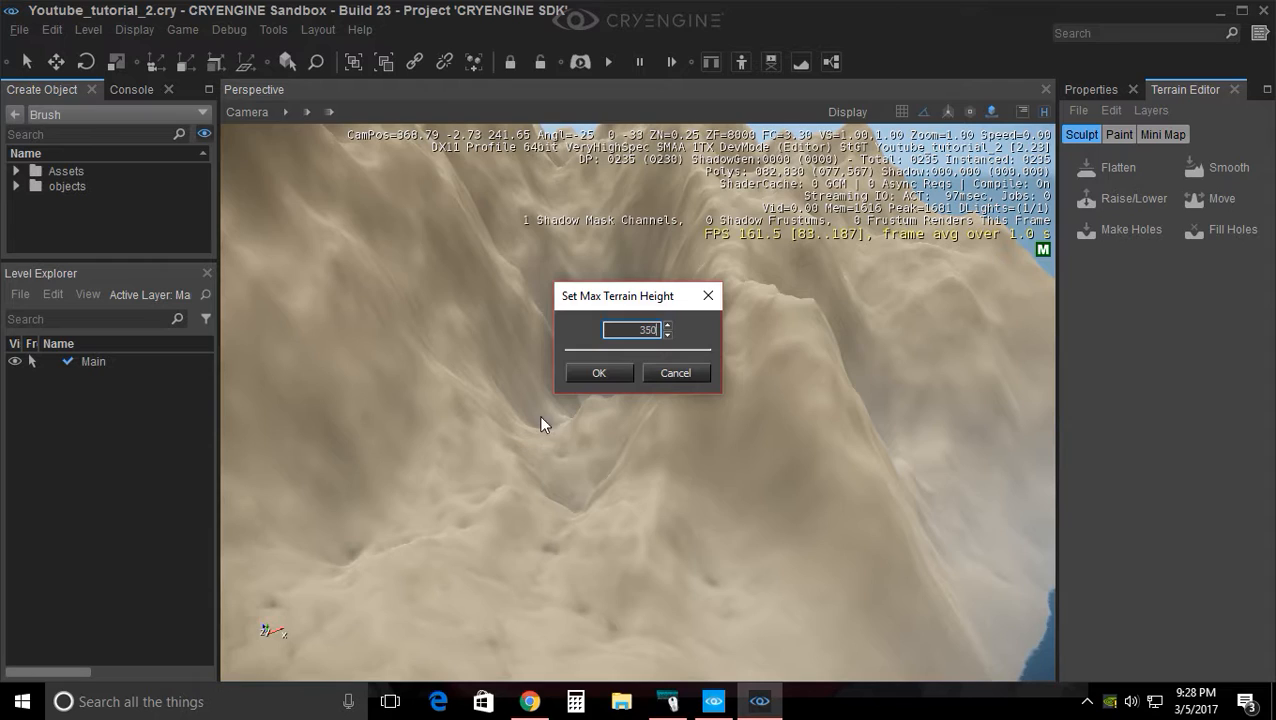
{"action": "left_click", "coordinate": [598, 373]}
Regenerate the terrain for the lowered height limit, keeping the default generation settings
{"action": "left_click", "coordinate": [1078, 110]}
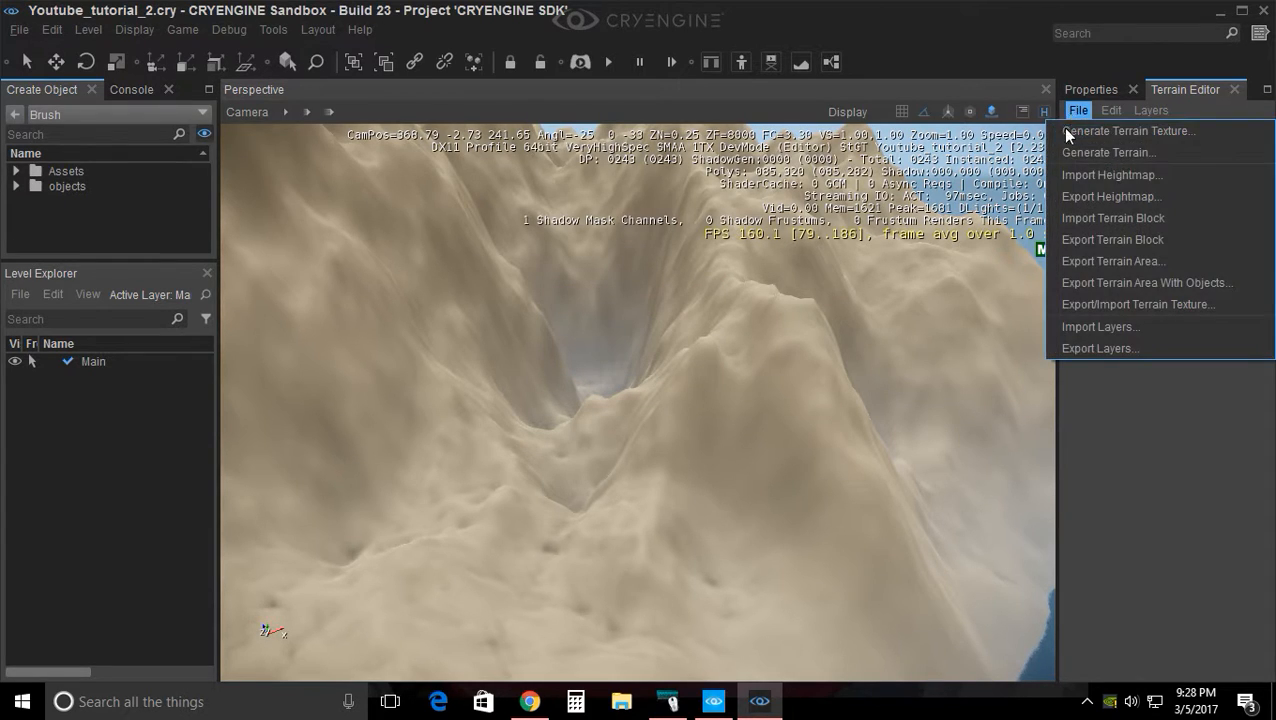
{"action": "left_click", "coordinate": [1092, 153]}
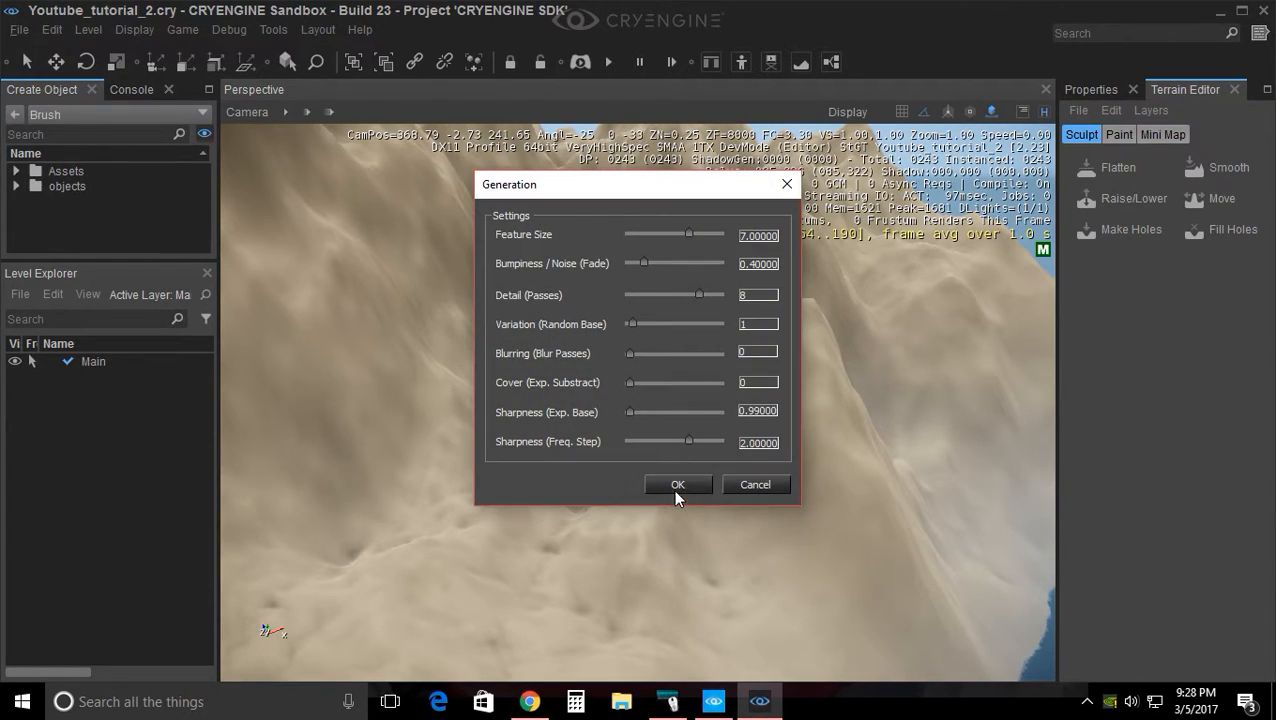
{"action": "left_click", "coordinate": [677, 487]}
Look over the regenerated terrain and enter game mode to explore it on foot
{"action": "scroll", "coordinate": [692, 498], "scroll_direction": "down", "scroll_amount": 5}
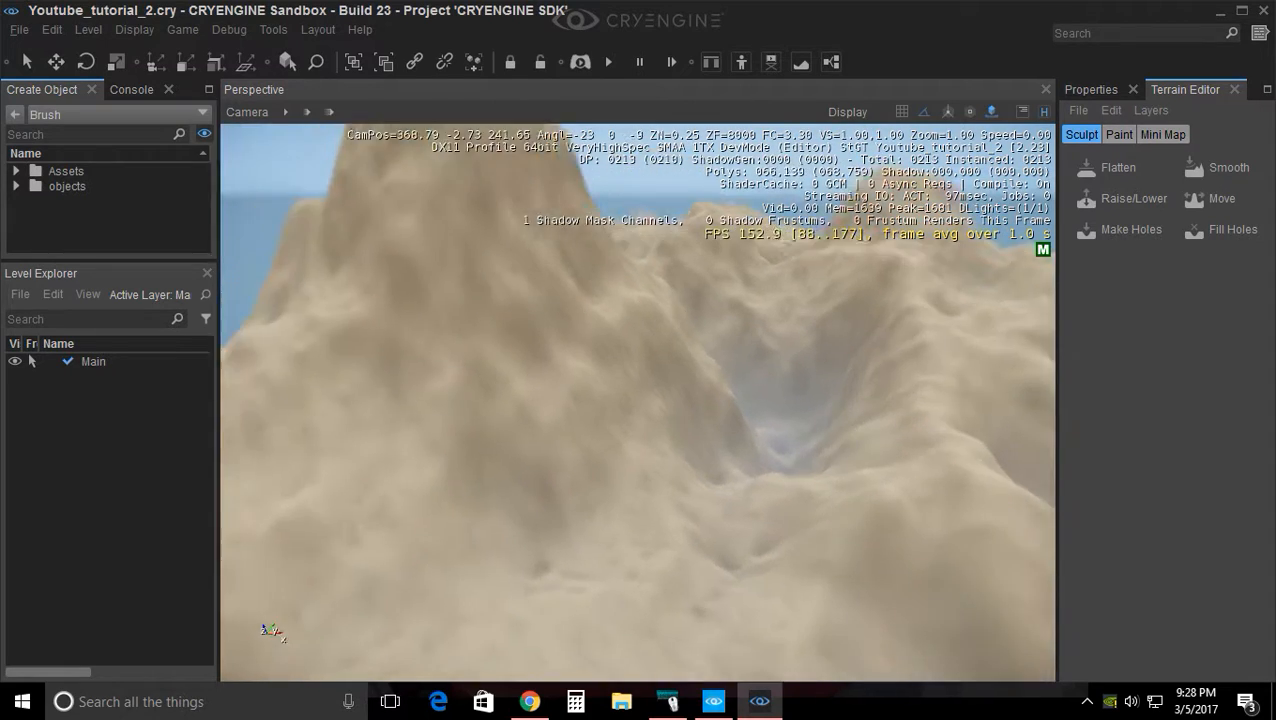
{"action": "key", "text": "w"}
{"action": "right_click_drag", "start_coordinate": [692, 498], "coordinate": [603, 465]}
{"action": "key", "text": "ctrl+g"}
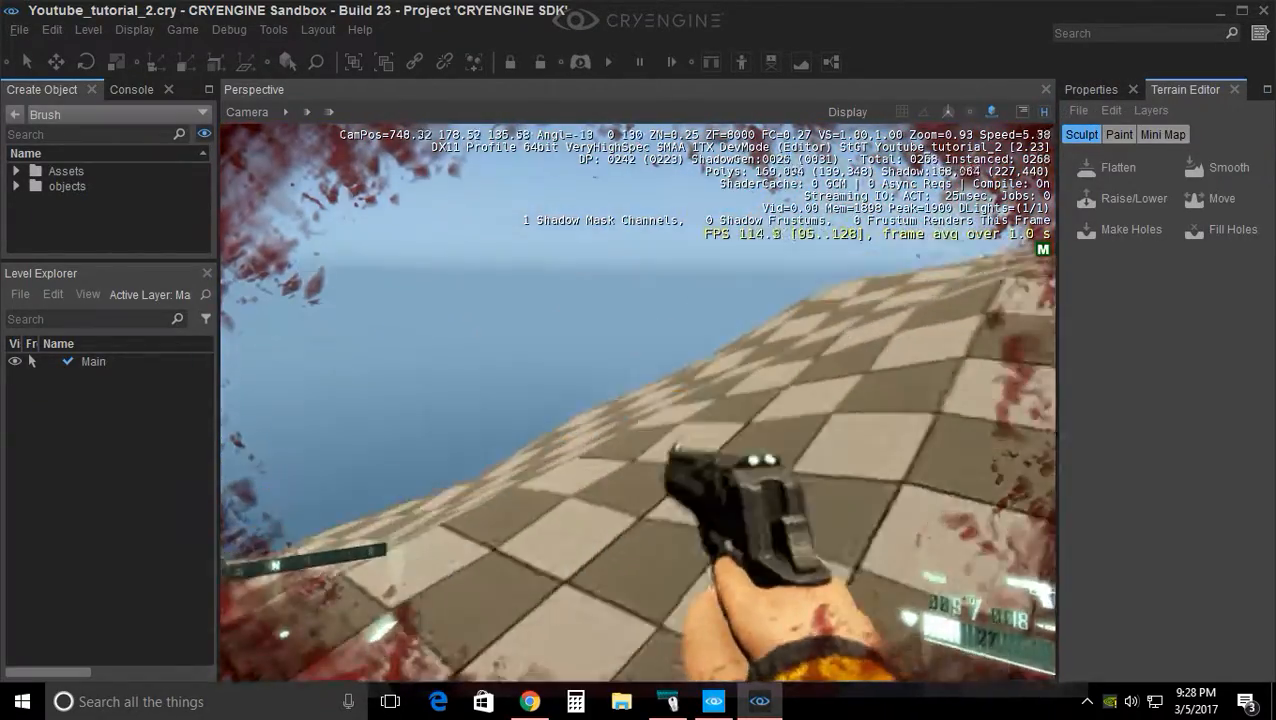
Explore the slopes on foot, switch to the grenade, and leave game mode
{"action": "key", "text": "w"}
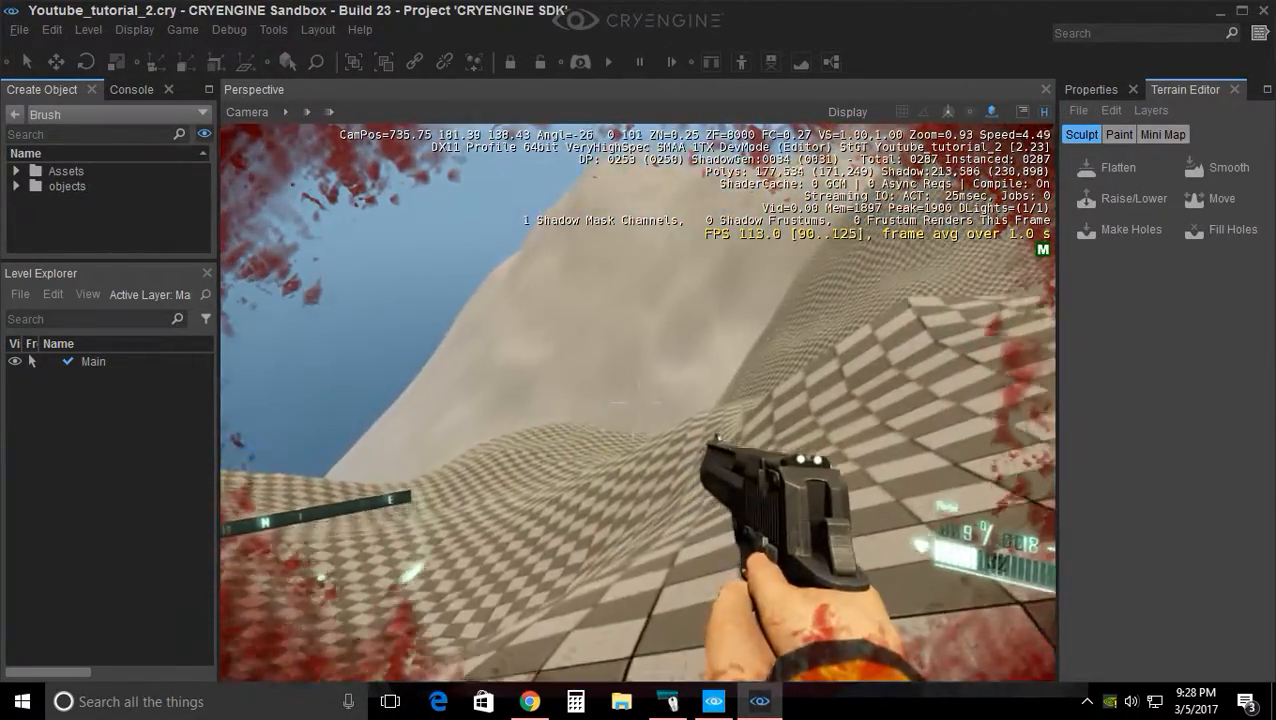
{"action": "key", "text": "w"}
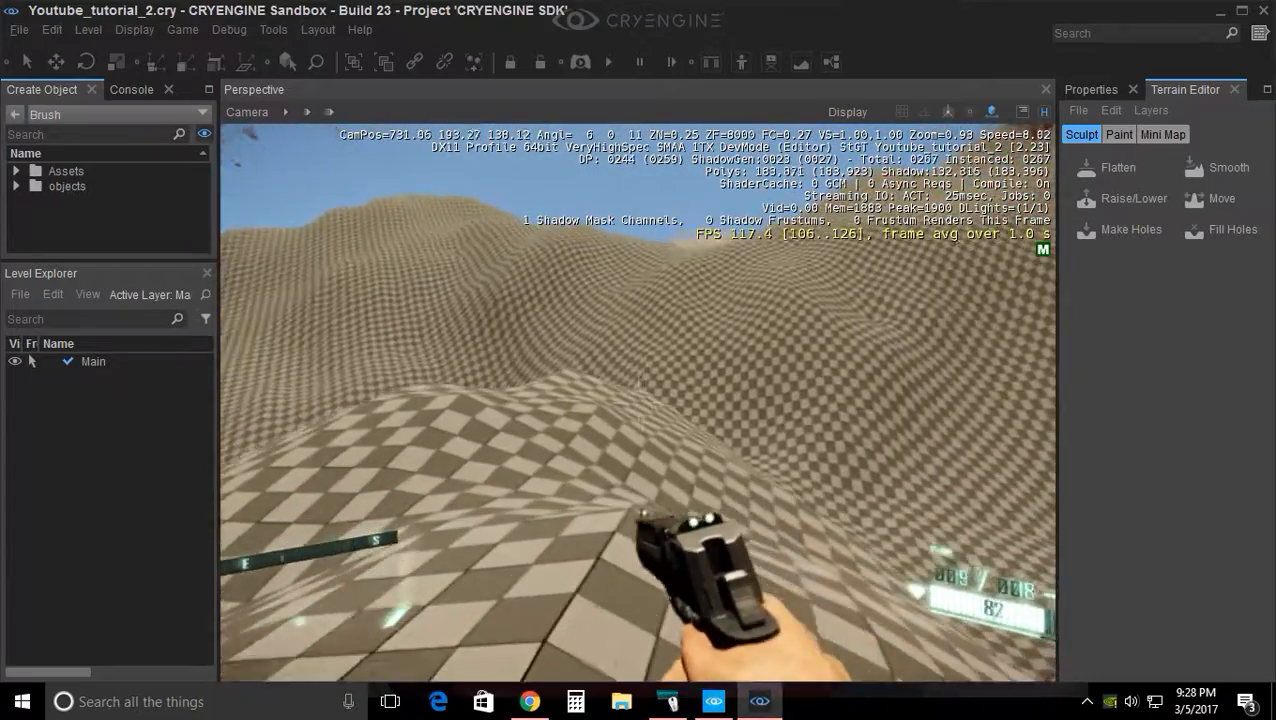
{"action": "key", "text": "w"}
{"action": "key", "text": "g"}
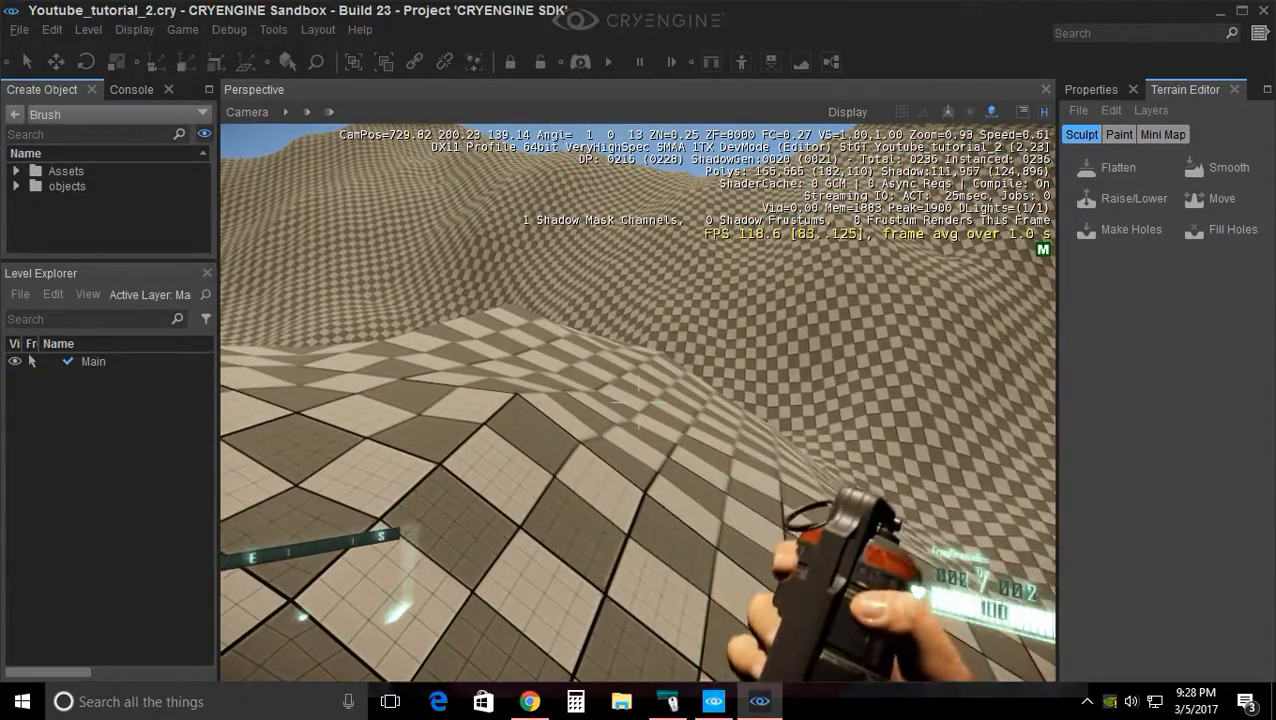
{"action": "key", "text": "Escape"}
Fly over the terrain to examine its valleys, ridges and mountainsides in the editor
{"action": "right_click_drag", "start_coordinate": [723, 255], "coordinate": [860, 310]}
{"action": "key", "text": "s"}
{"action": "key", "text": "w"}
{"action": "key", "text": "a"}
{"action": "right_click_drag", "start_coordinate": [700, 400], "coordinate": [885, 388]}
{"action": "right_click_drag", "start_coordinate": [395, 450], "coordinate": [495, 465]}
{"action": "key", "text": "s"}
{"action": "right_click_drag", "start_coordinate": [745, 375], "coordinate": [695, 368]}
{"action": "key", "text": "w"}
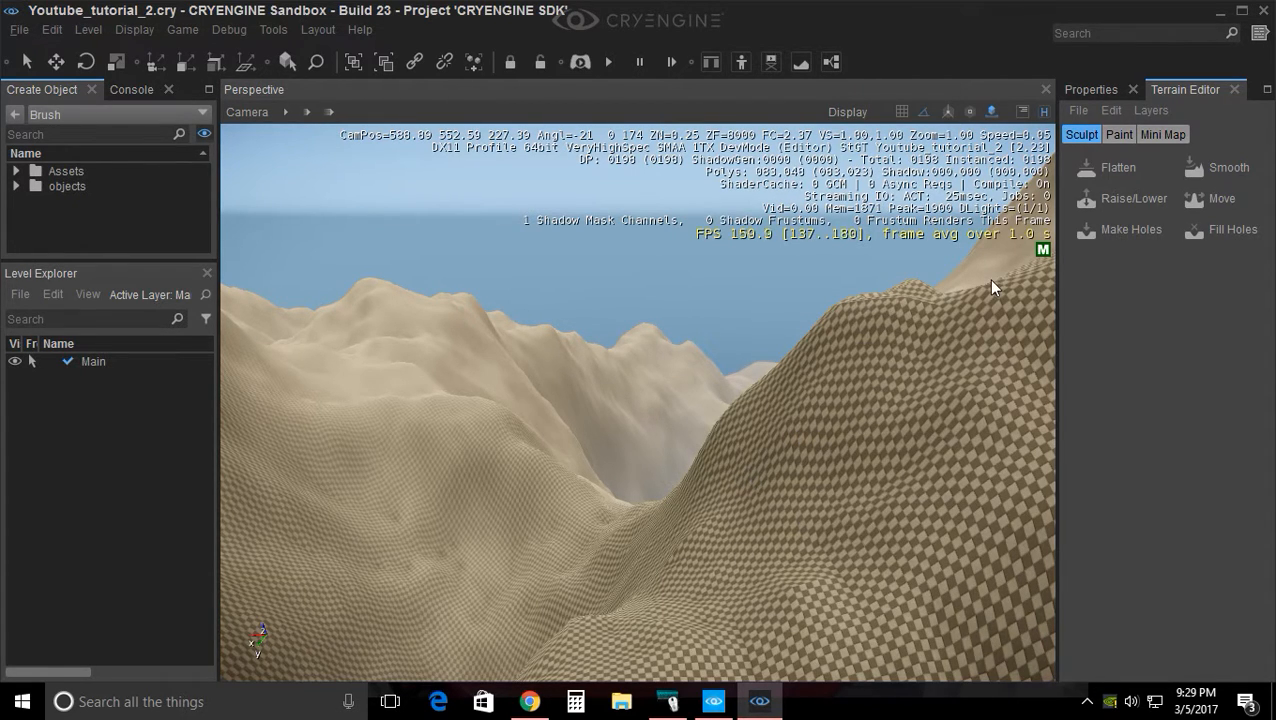
{"action": "right_click_drag", "start_coordinate": [703, 475], "coordinate": [720, 468]}
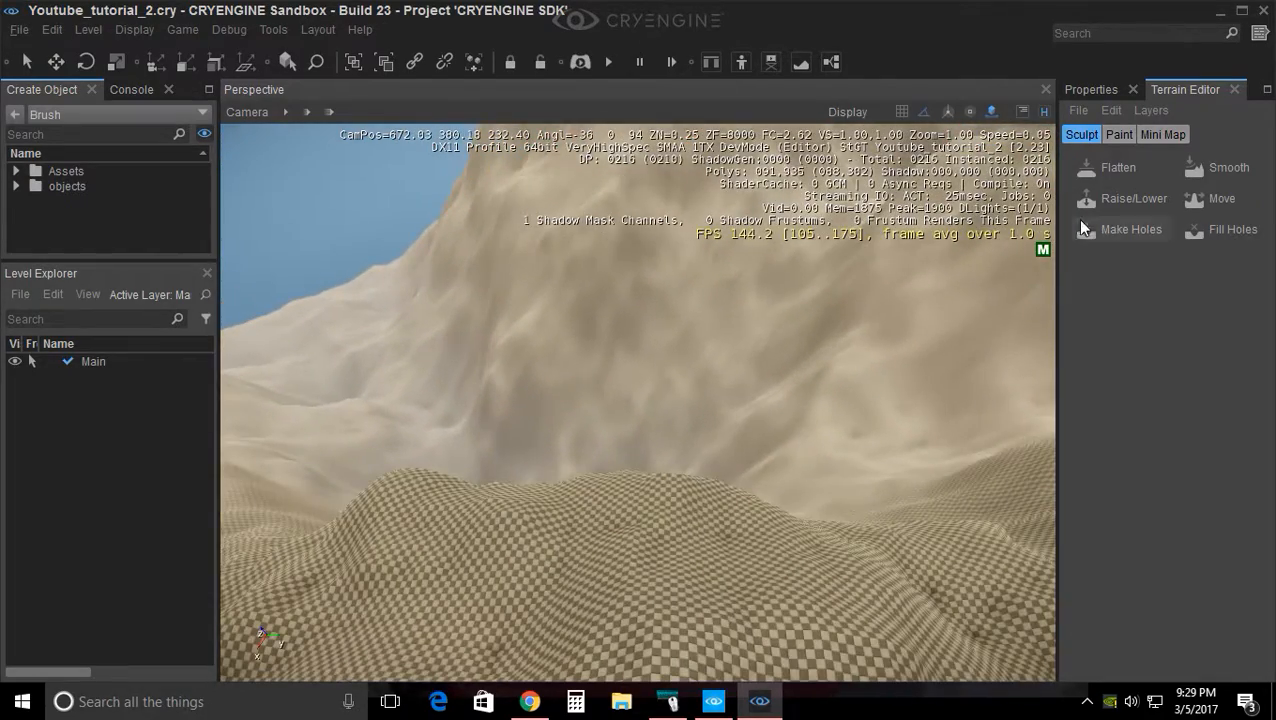
Rename the Default terrain paint layer as beach
{"action": "left_click", "coordinate": [1120, 134]}
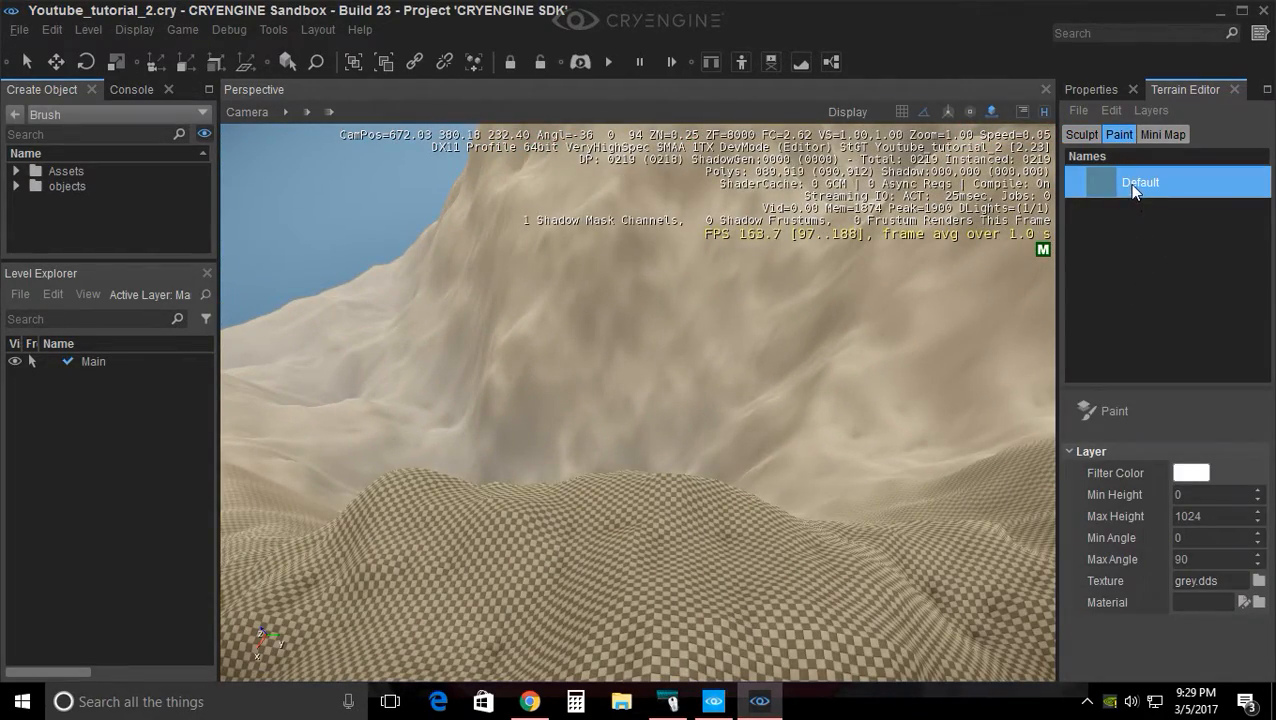
{"action": "right_click_drag", "start_coordinate": [730, 515], "coordinate": [800, 370]}
{"action": "right_click_drag", "start_coordinate": [704, 376], "coordinate": [665, 460]}
{"action": "key", "text": "s"}
{"action": "key", "text": "w"}
{"action": "right_click_drag", "start_coordinate": [662, 371], "coordinate": [554, 458]}
{"action": "key", "text": "w"}
{"action": "key", "text": "w"}
{"action": "right_click_drag", "start_coordinate": [640, 392], "coordinate": [673, 364]}
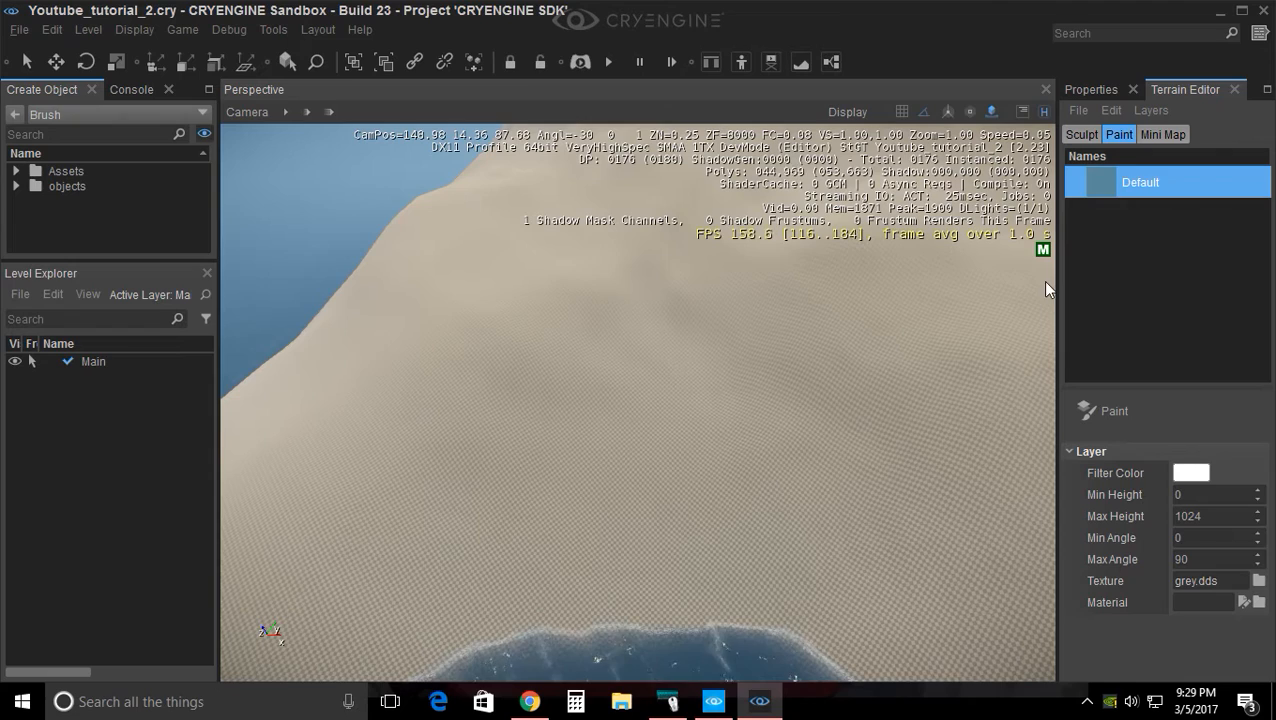
{"action": "double_click", "coordinate": [1145, 184]}
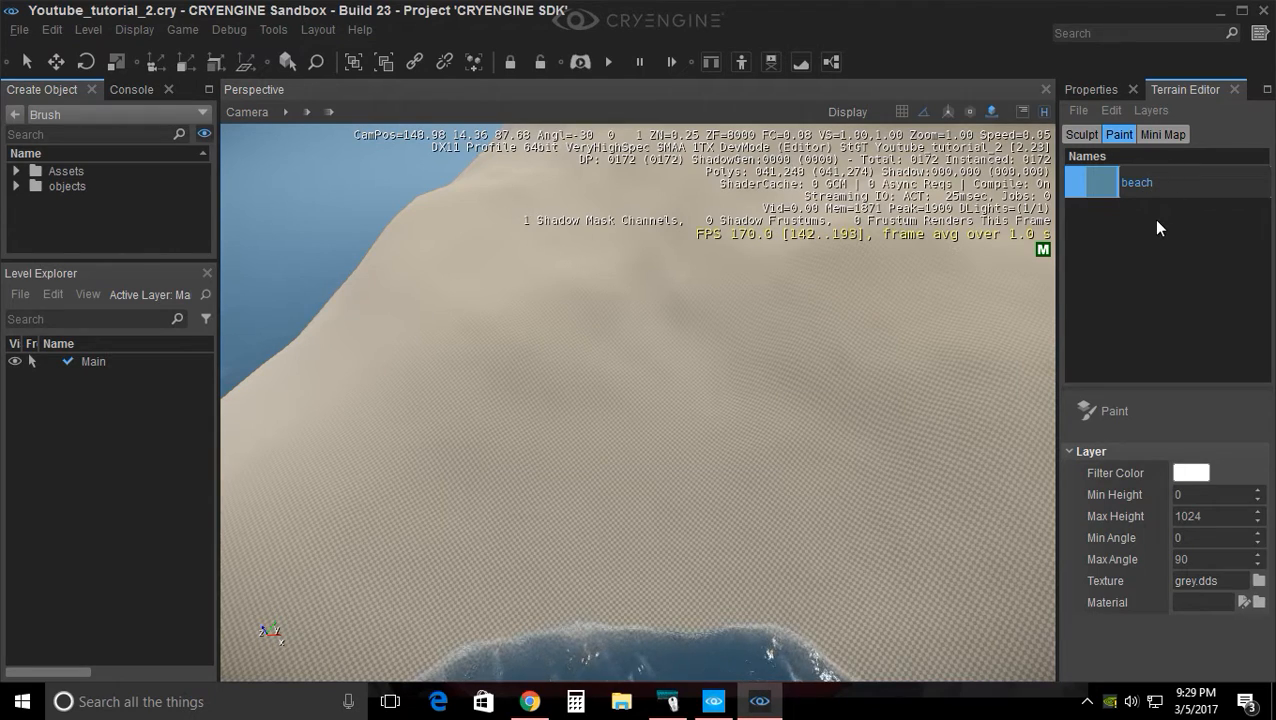
{"action": "double_click", "coordinate": [1155, 186]}
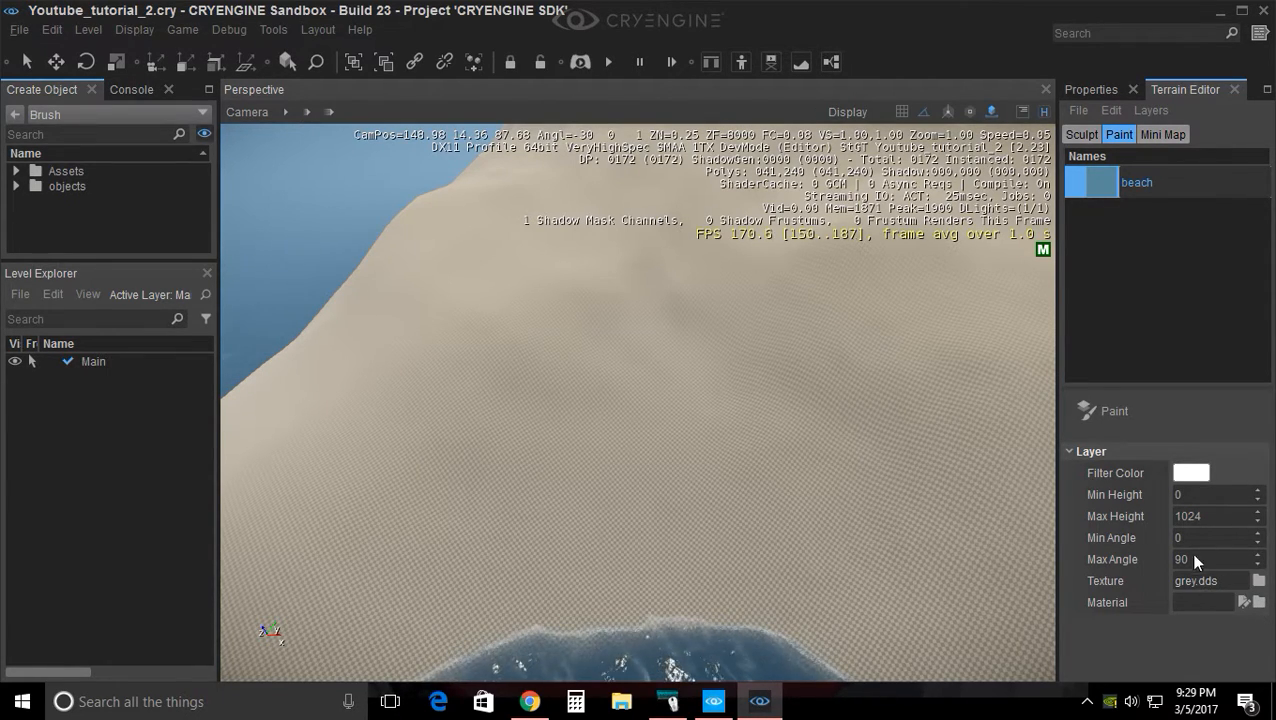
Check the beach layer's minimum and maximum height fields and the level's water height setting
{"action": "left_click", "coordinate": [1200, 496]}
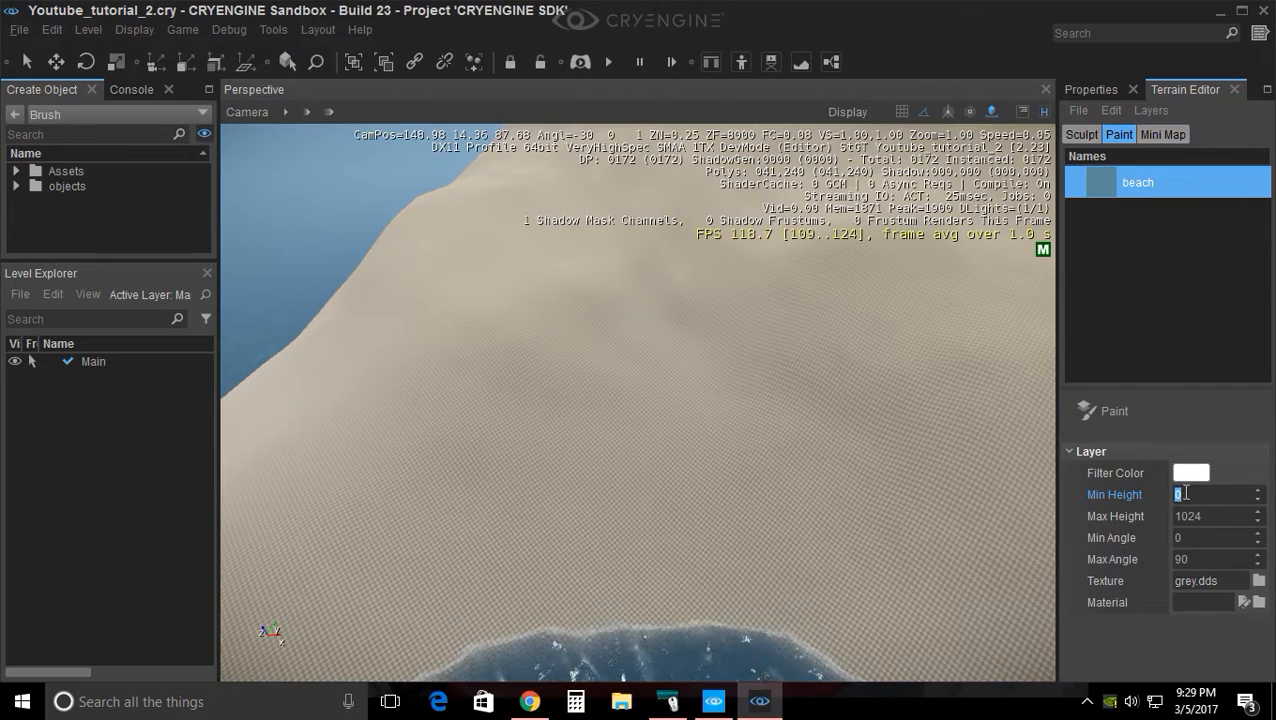
{"action": "left_click", "coordinate": [1203, 517]}
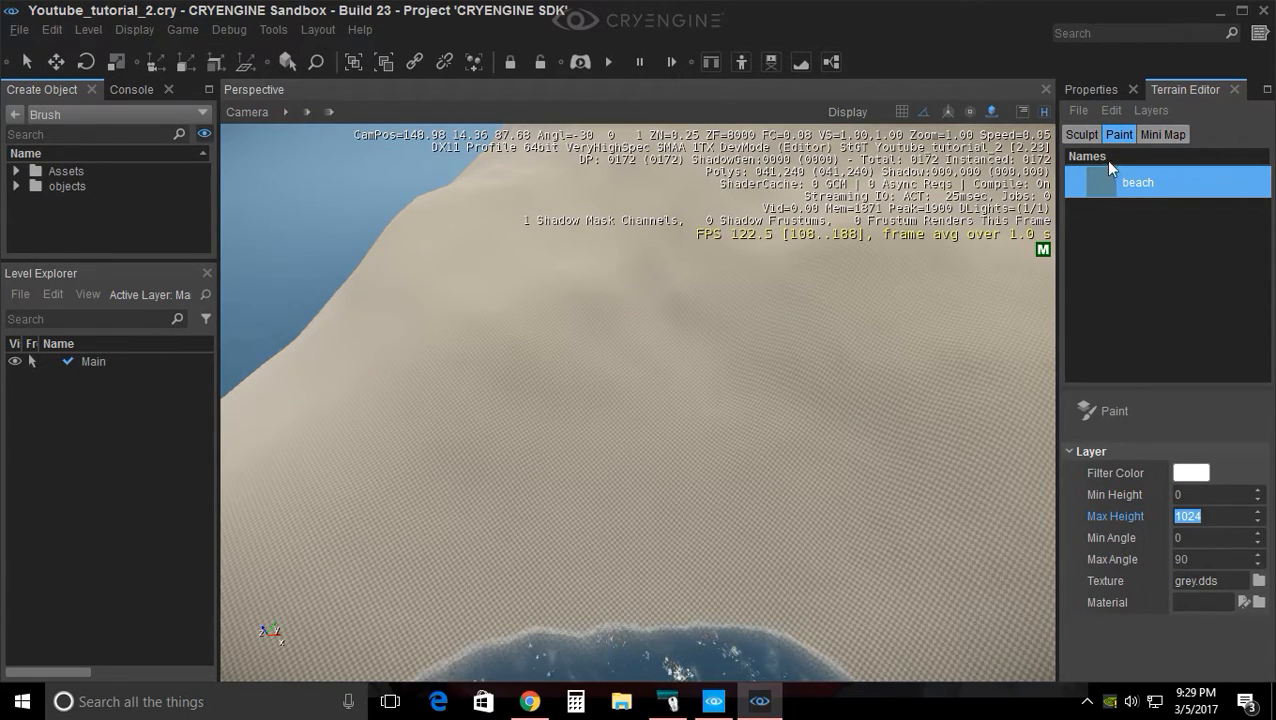
{"action": "left_click", "coordinate": [1106, 95]}
{"action": "left_click", "coordinate": [1203, 90]}
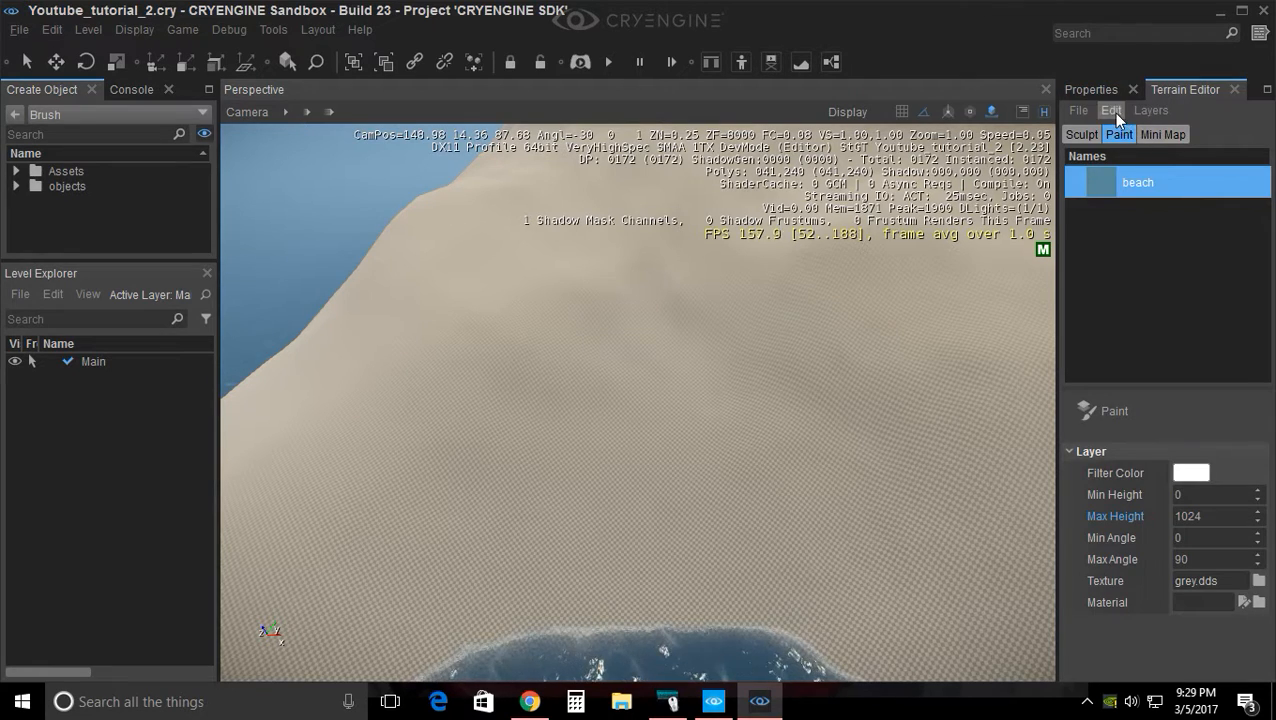
{"action": "left_click", "coordinate": [1112, 112]}
{"action": "left_click", "coordinate": [1141, 197]}
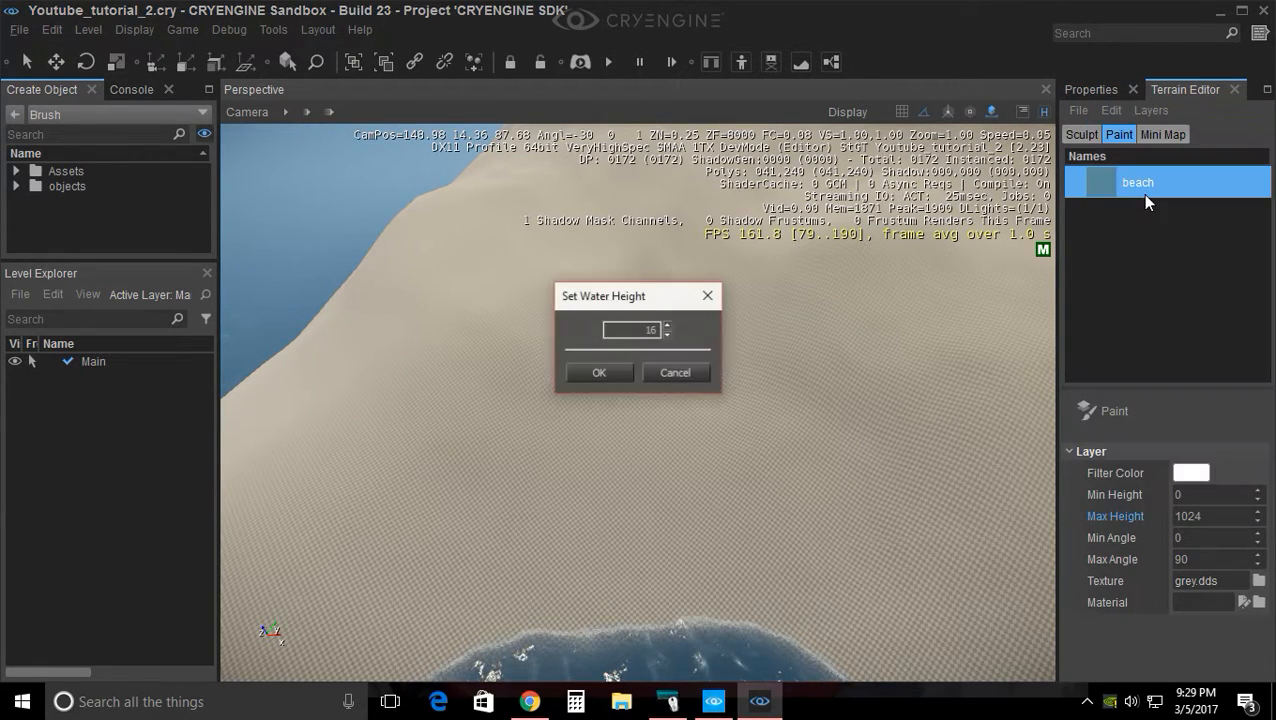
{"action": "left_click", "coordinate": [599, 372]}
Limit the beach layer to a minimum height of 0, a maximum height of 19 and a maximum angle of 50
{"action": "right_click_drag", "start_coordinate": [618, 364], "coordinate": [477, 394]}
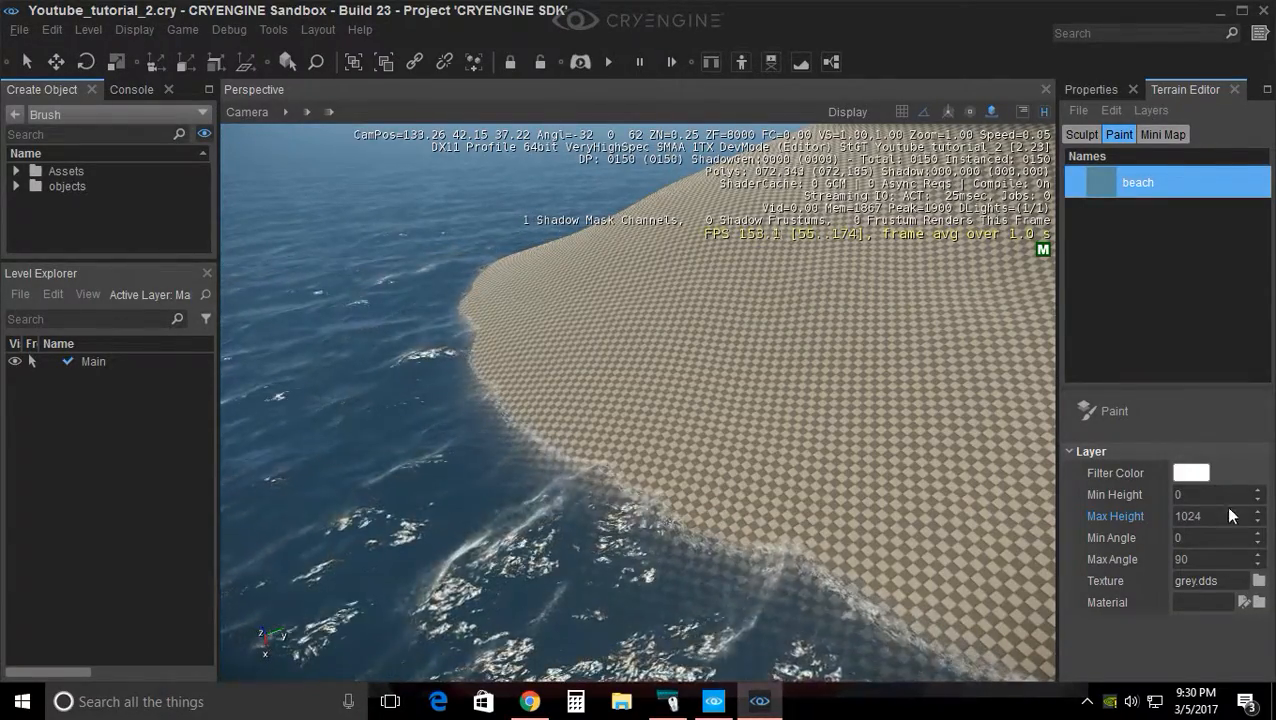
{"action": "left_click_drag", "start_coordinate": [1196, 494], "coordinate": [1177, 499]}
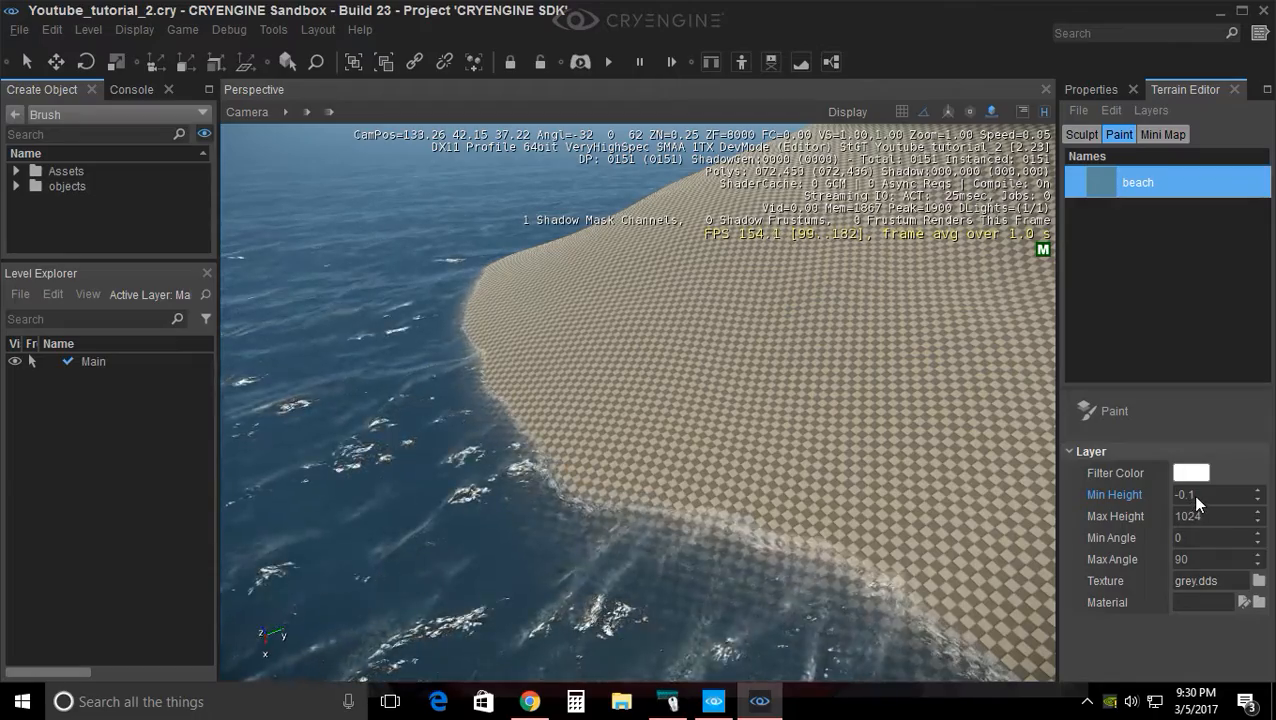
{"action": "double_click", "coordinate": [1196, 497]}
{"action": "type", "text": "0"}
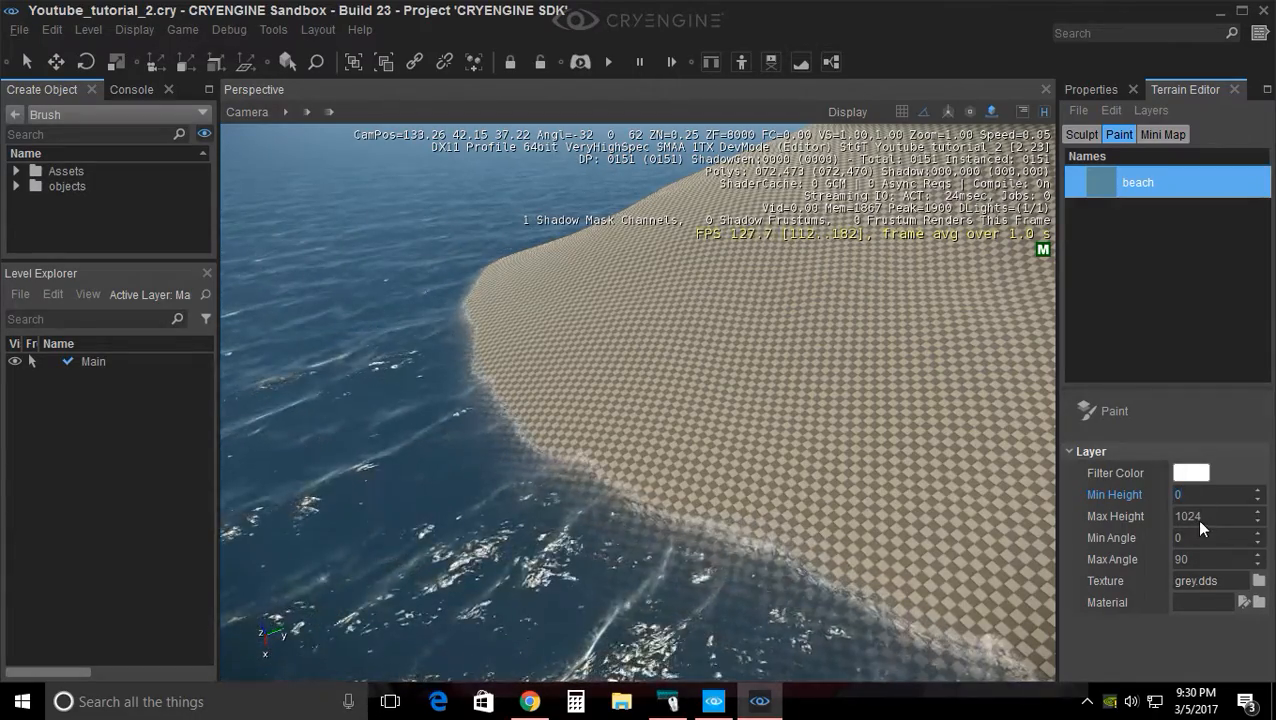
{"action": "double_click", "coordinate": [1193, 516]}
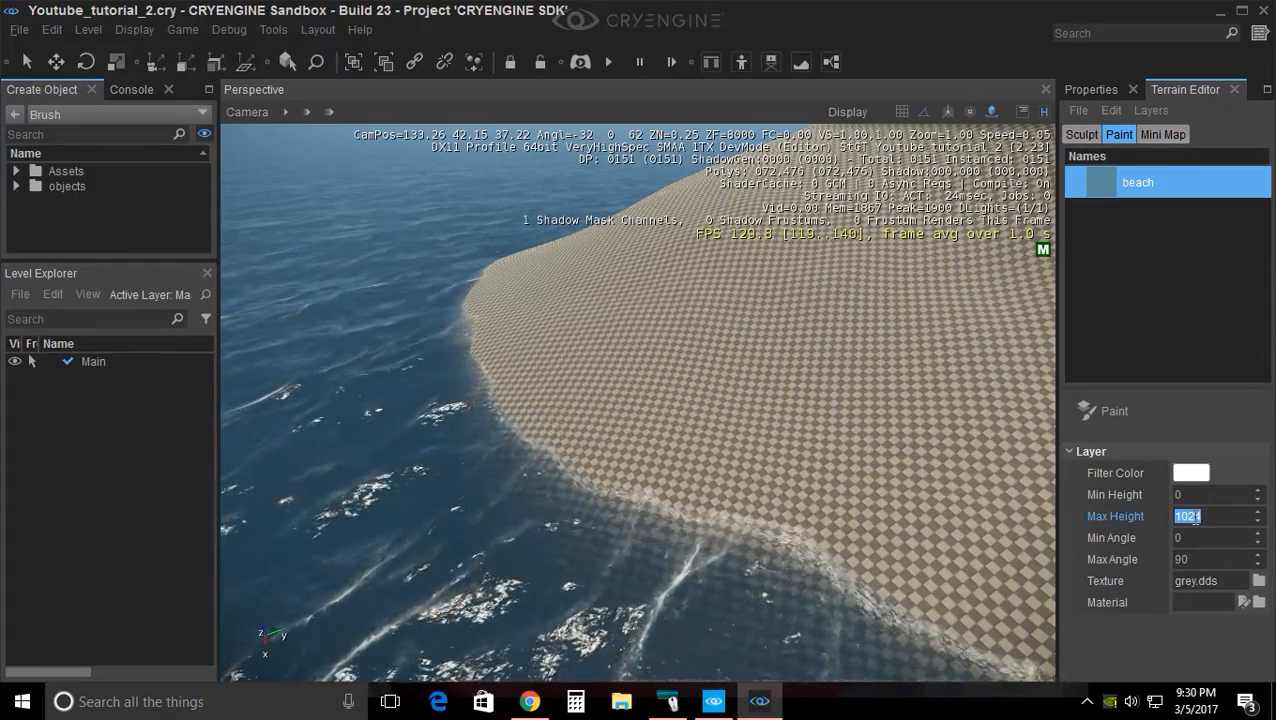
{"action": "type", "text": "1"}
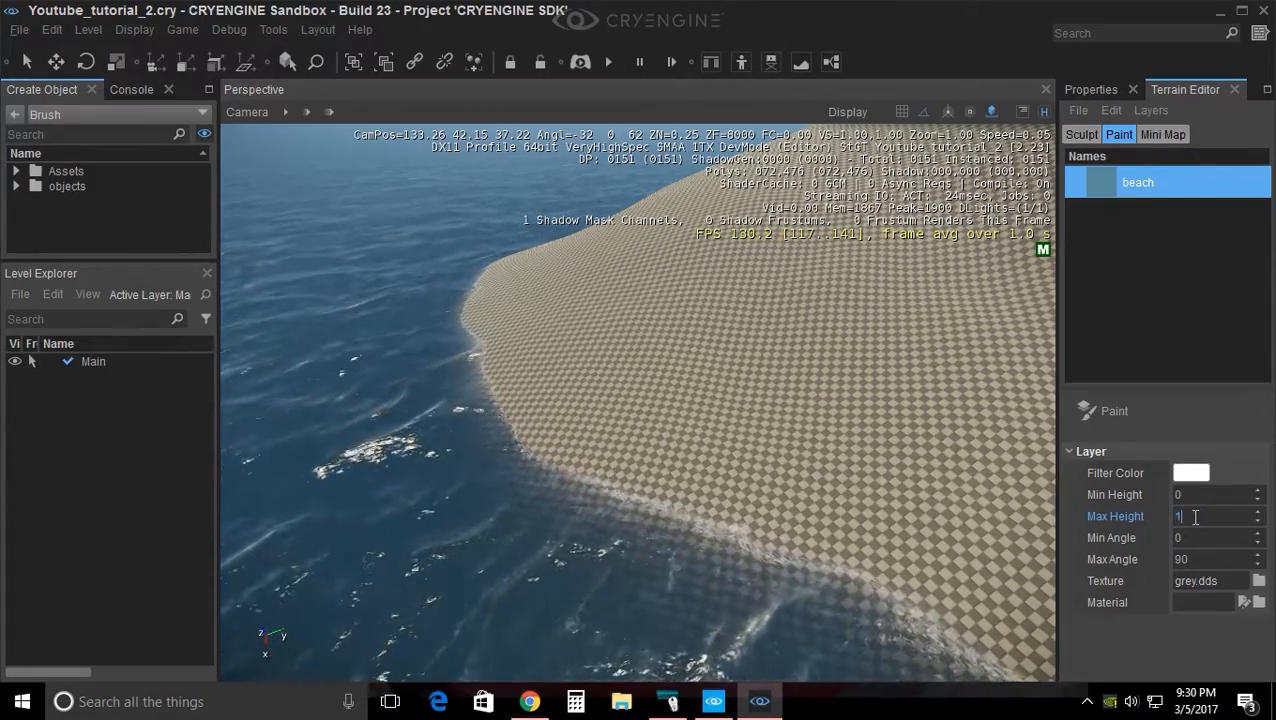
{"action": "type", "text": "9"}
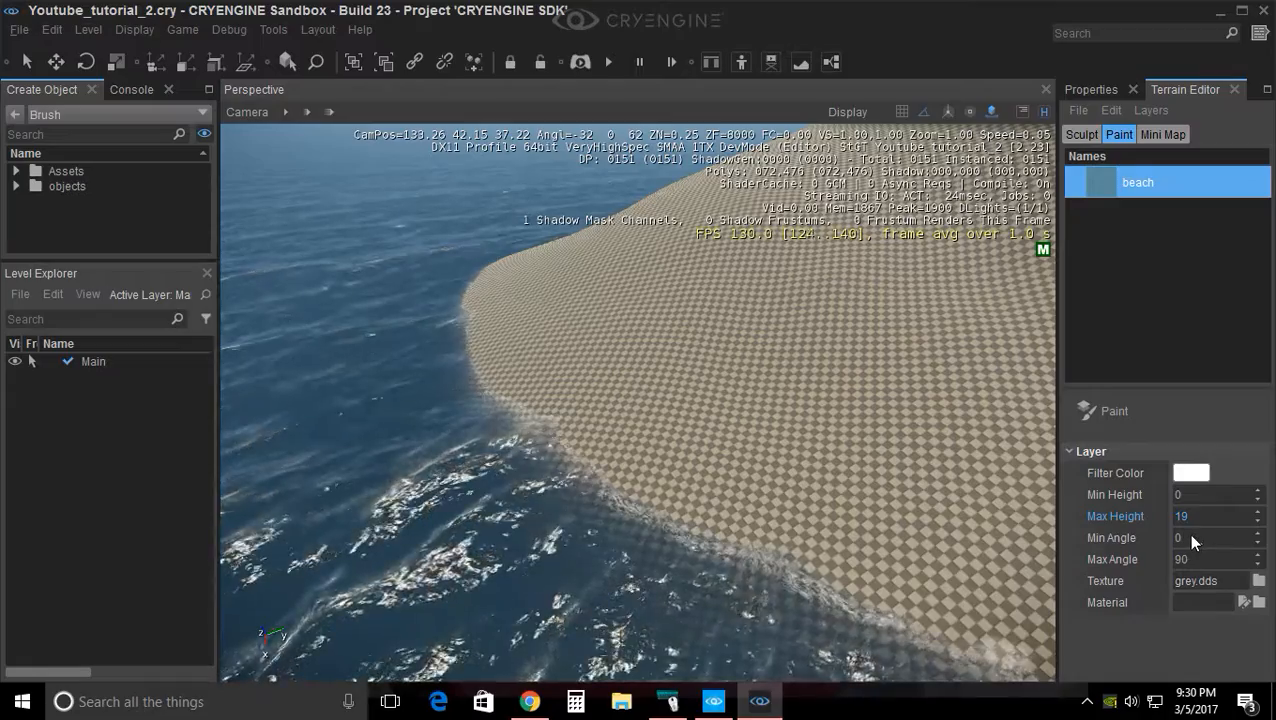
{"action": "double_click", "coordinate": [1190, 538]}
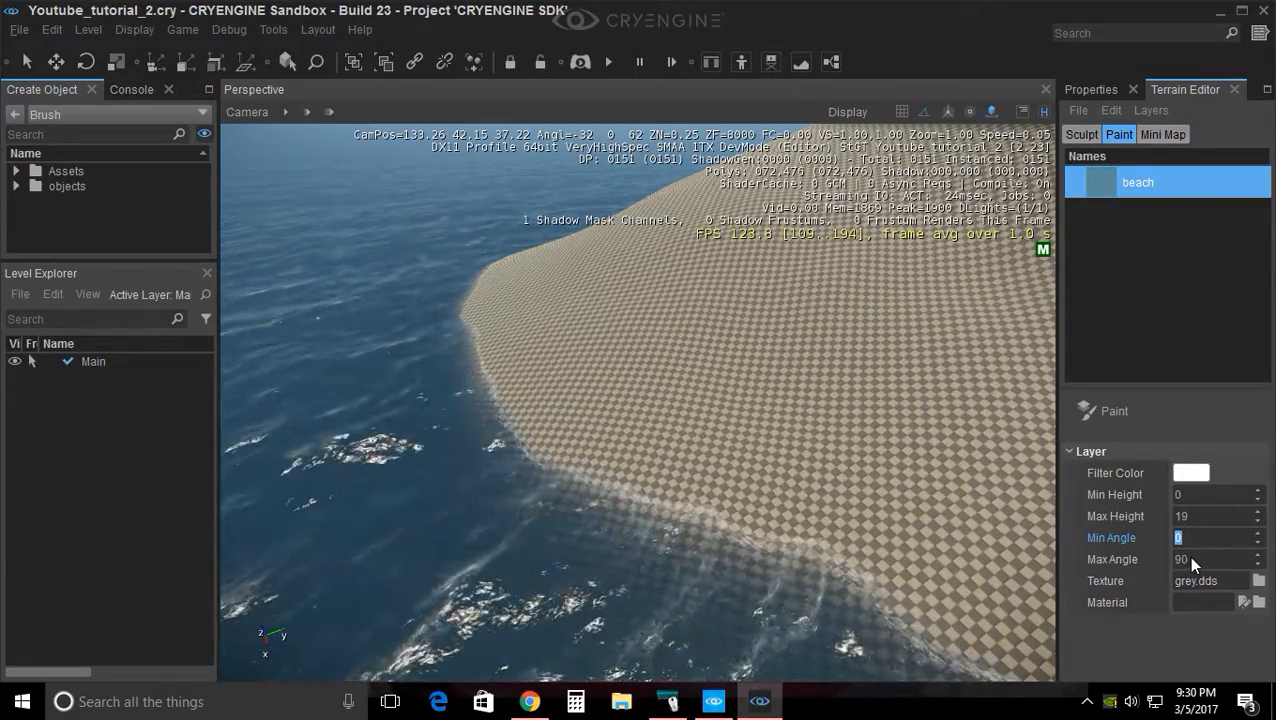
{"action": "double_click", "coordinate": [1190, 559]}
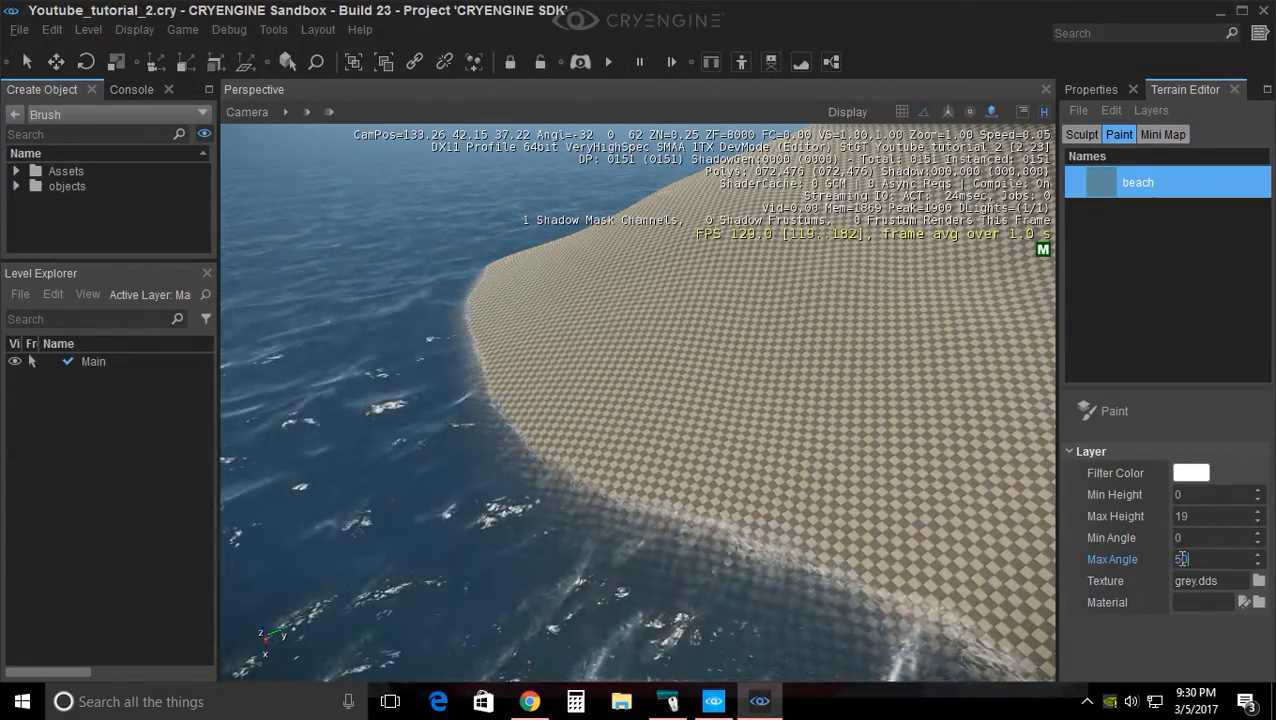
Assign the beach_sand_a.mtl material from the materials/terrain folder to the beach layer
{"action": "right_click_drag", "start_coordinate": [963, 524], "coordinate": [1218, 345]}
{"action": "right_click_drag", "start_coordinate": [643, 242], "coordinate": [651, 239]}
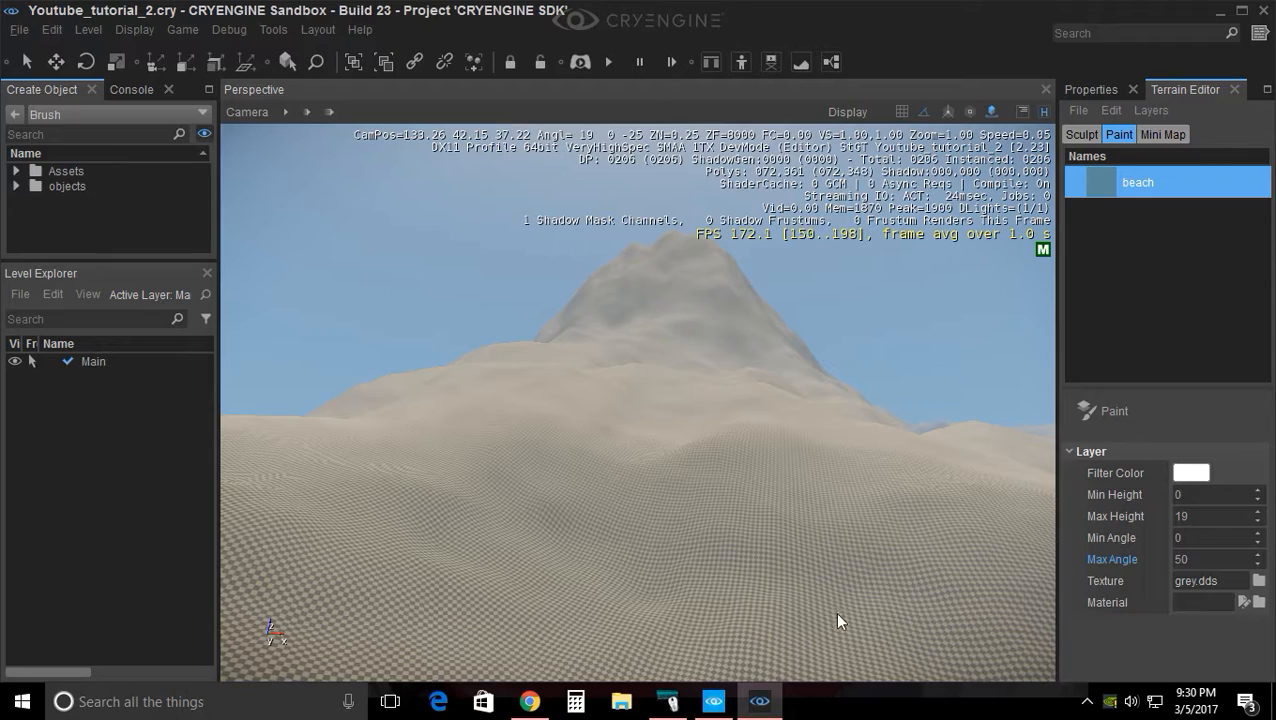
{"action": "right_click_drag", "start_coordinate": [897, 432], "coordinate": [800, 480]}
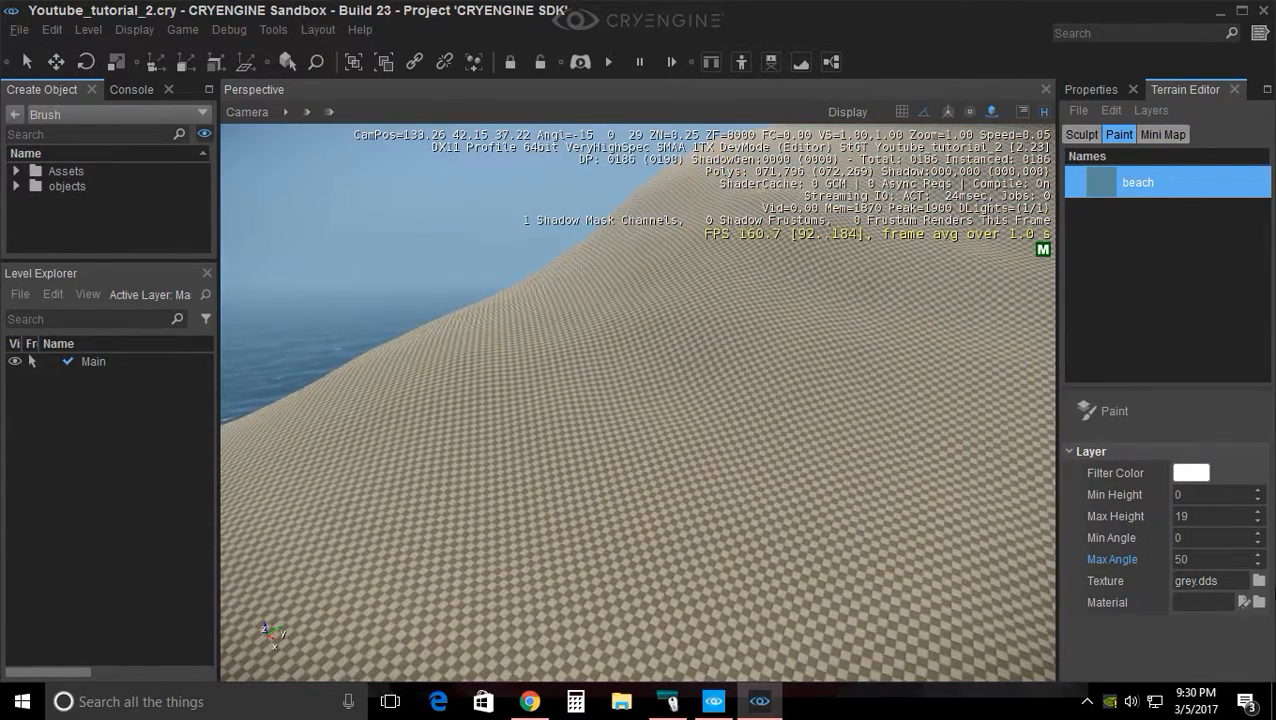
{"action": "left_click", "coordinate": [1258, 606]}
{"action": "left_click", "coordinate": [402, 307]}
{"action": "double_click", "coordinate": [402, 306]}
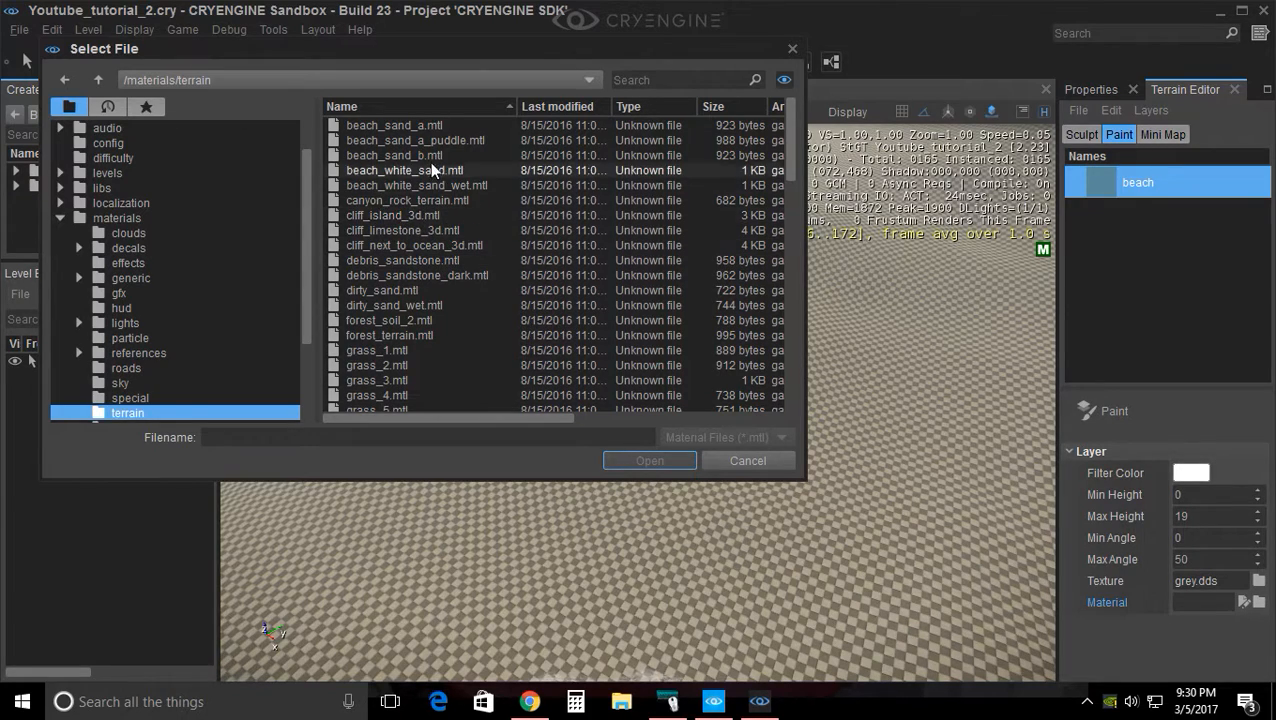
{"action": "left_click", "coordinate": [427, 128]}
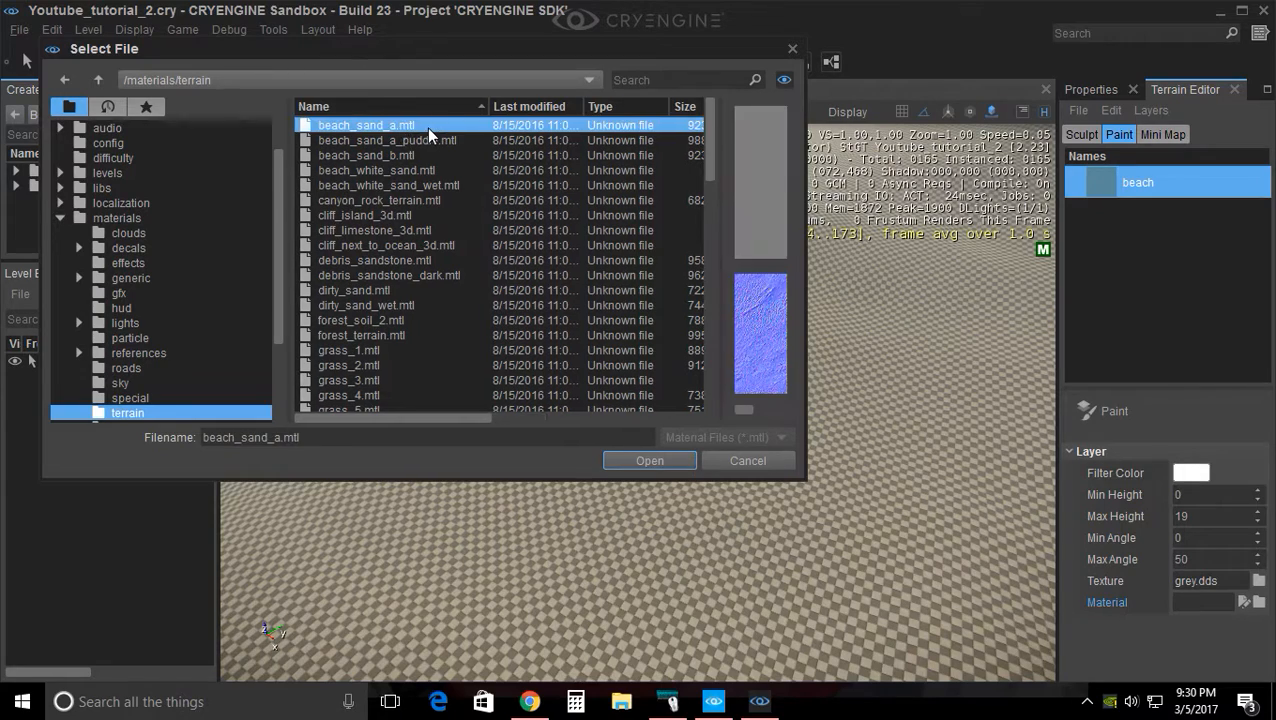
{"action": "left_click", "coordinate": [650, 460]}
{"action": "right_click_drag", "start_coordinate": [648, 455], "coordinate": [580, 410]}
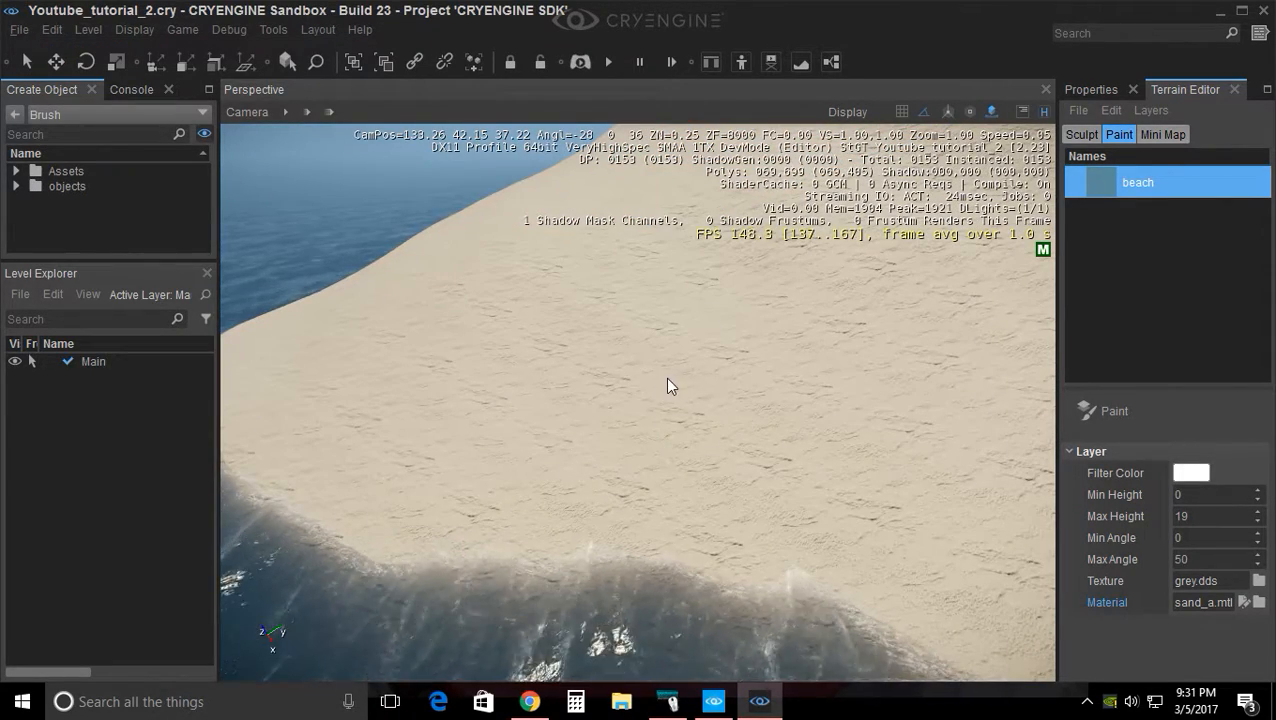
Activate the Paint tool and flood the terrain with the beach layer
{"action": "right_click_drag", "start_coordinate": [992, 416], "coordinate": [1057, 223]}
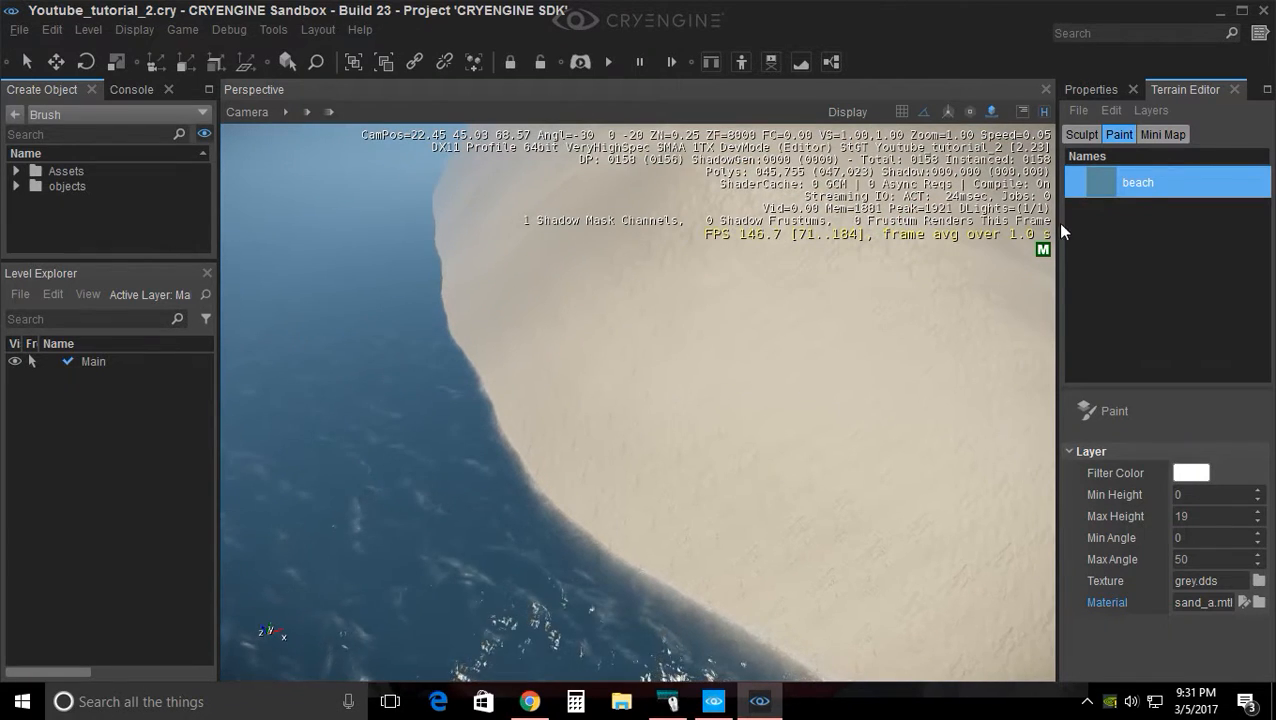
{"action": "left_click", "coordinate": [1120, 410]}
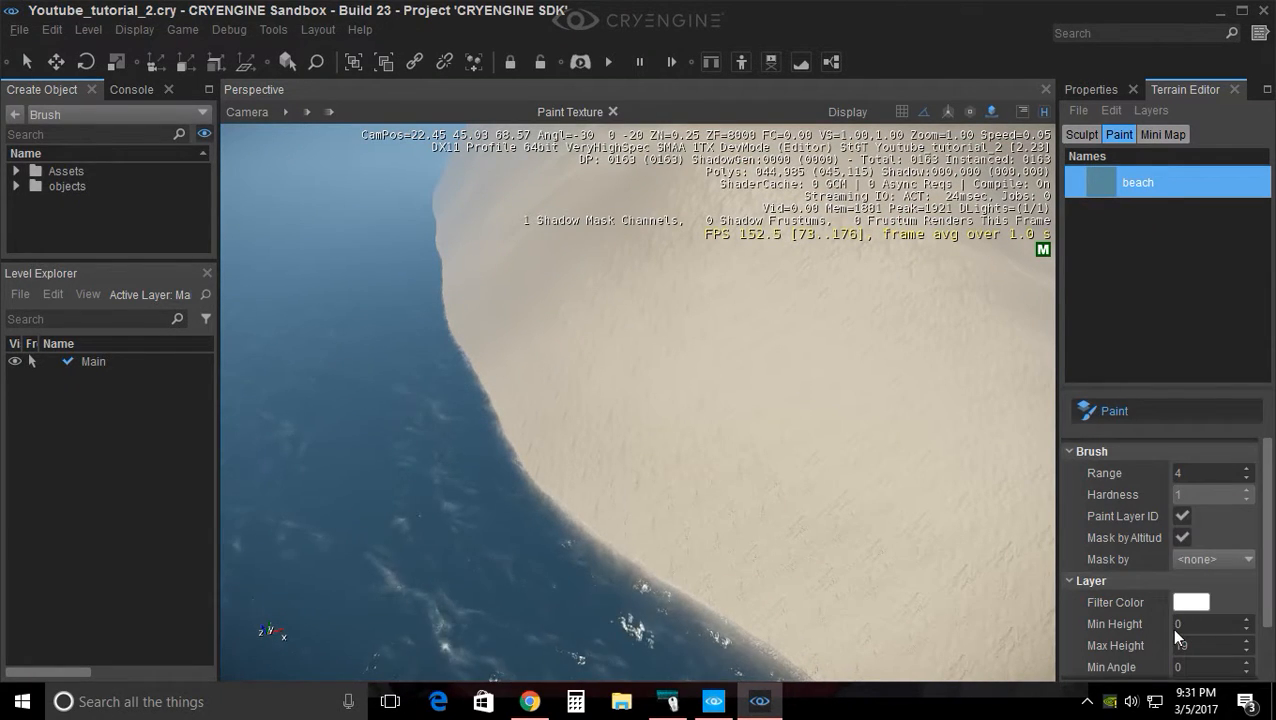
{"action": "mouse_move", "coordinate": [985, 505]}
{"action": "right_mouse_down"}
{"action": "mouse_move", "coordinate": [815, 480]}
{"action": "mouse_move", "coordinate": [880, 362]}
{"action": "right_mouse_up"}
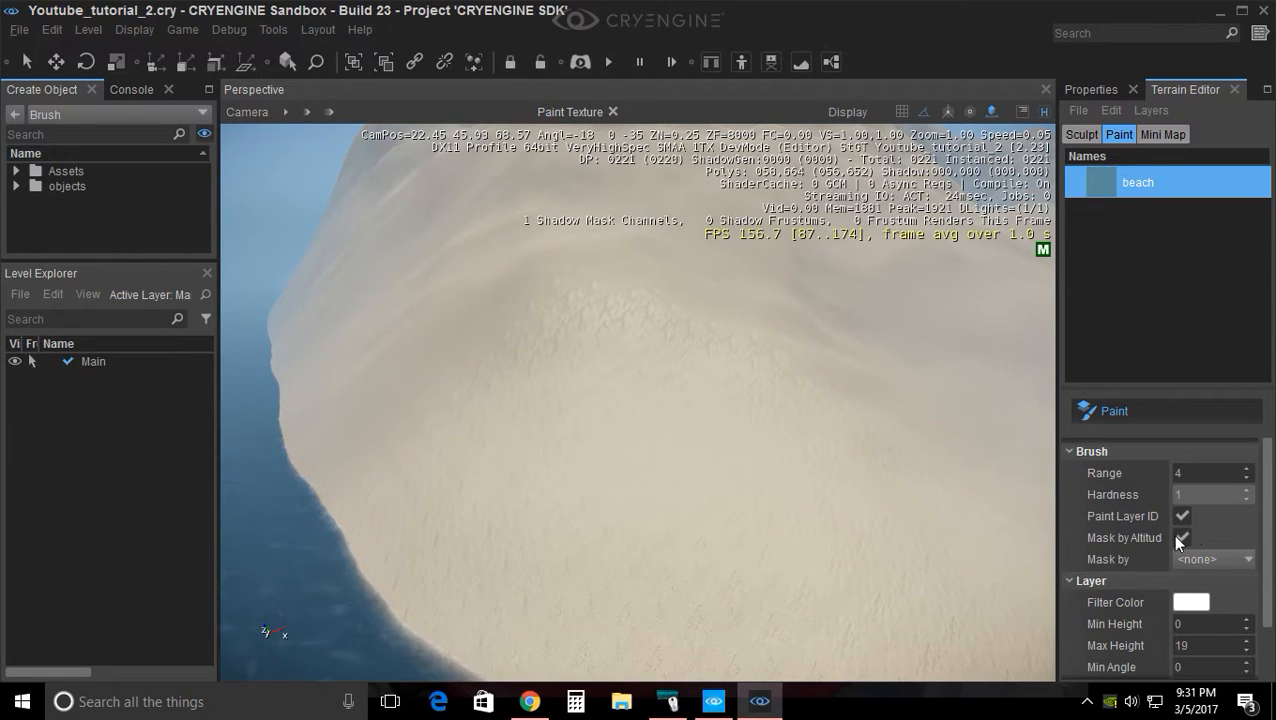
{"action": "left_click_drag", "start_coordinate": [1268, 535], "coordinate": [1228, 633]}
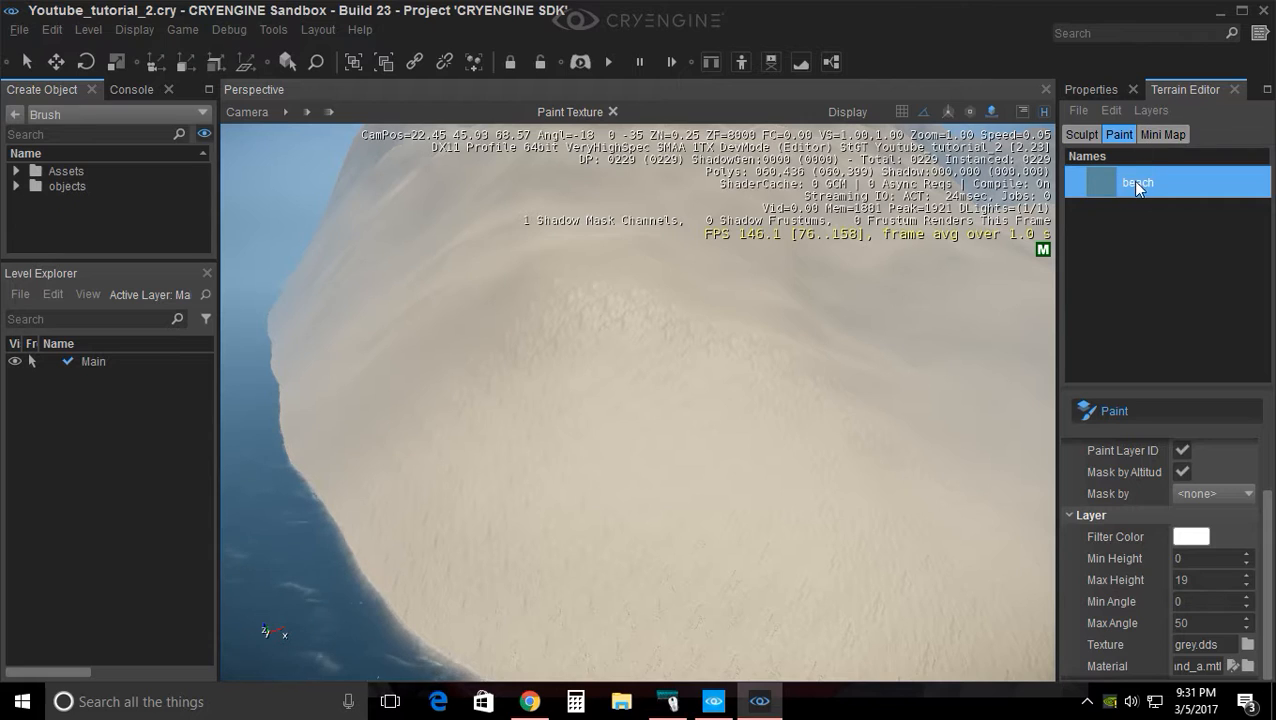
{"action": "left_click", "coordinate": [1150, 111]}
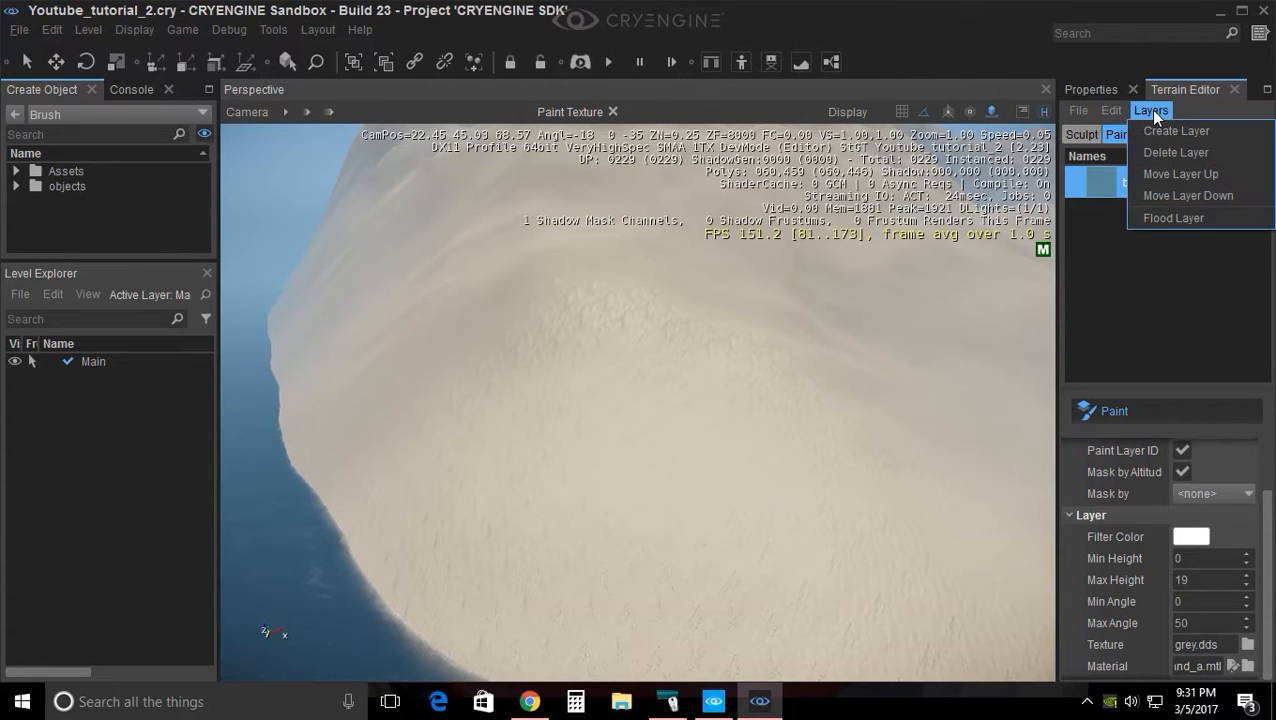
{"action": "left_click", "coordinate": [1168, 216]}
{"action": "right_click_drag", "start_coordinate": [732, 464], "coordinate": [615, 339]}
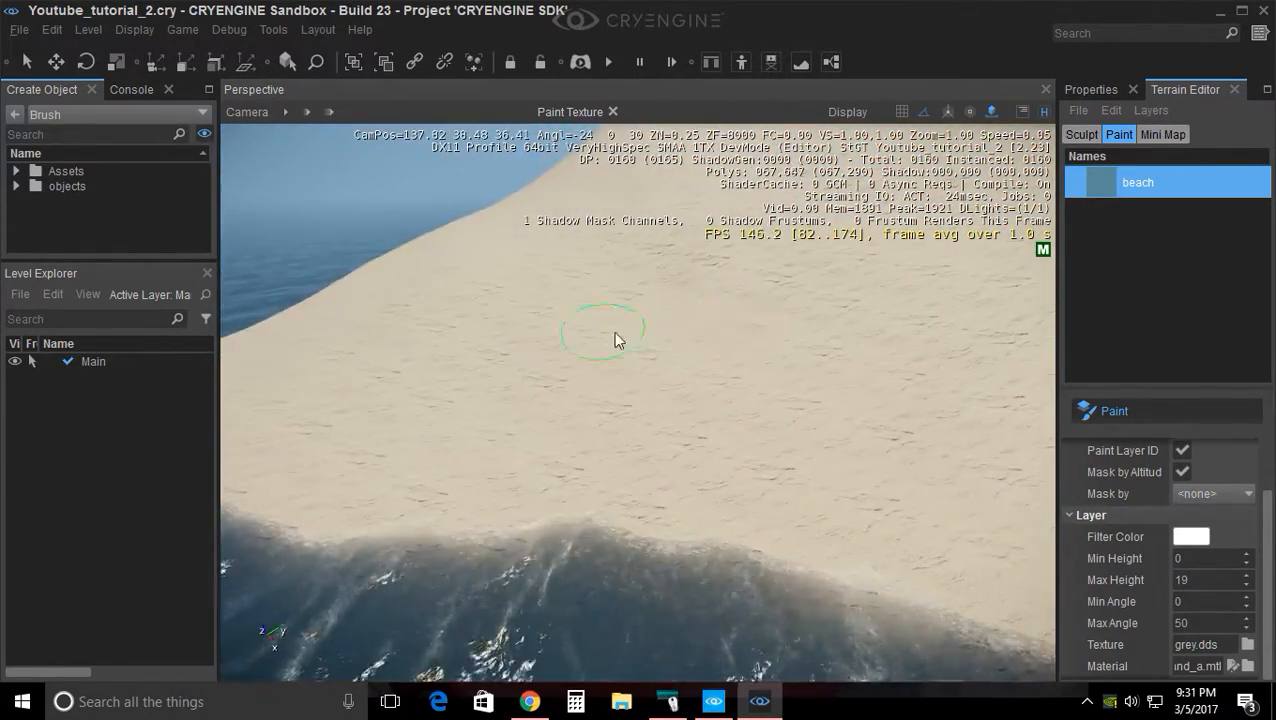
Create a second terrain paint layer and name it Grass
{"action": "right_click", "coordinate": [1124, 231]}
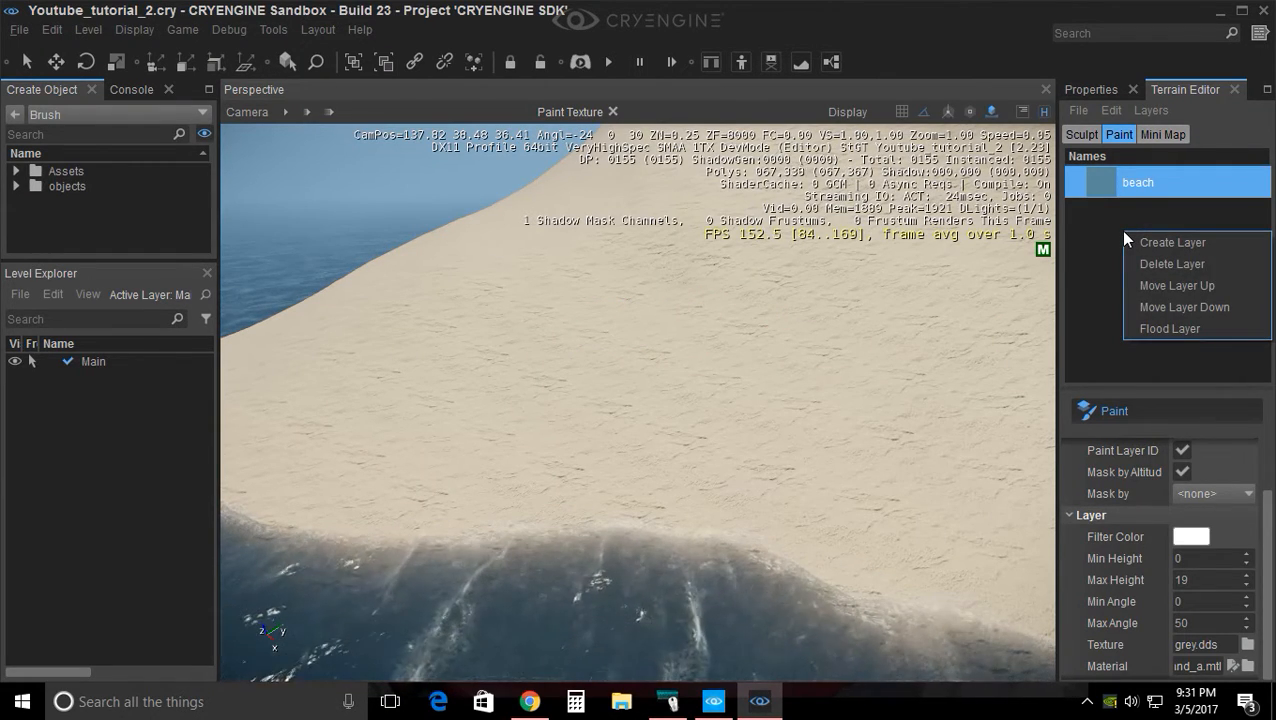
{"action": "left_click", "coordinate": [1165, 243]}
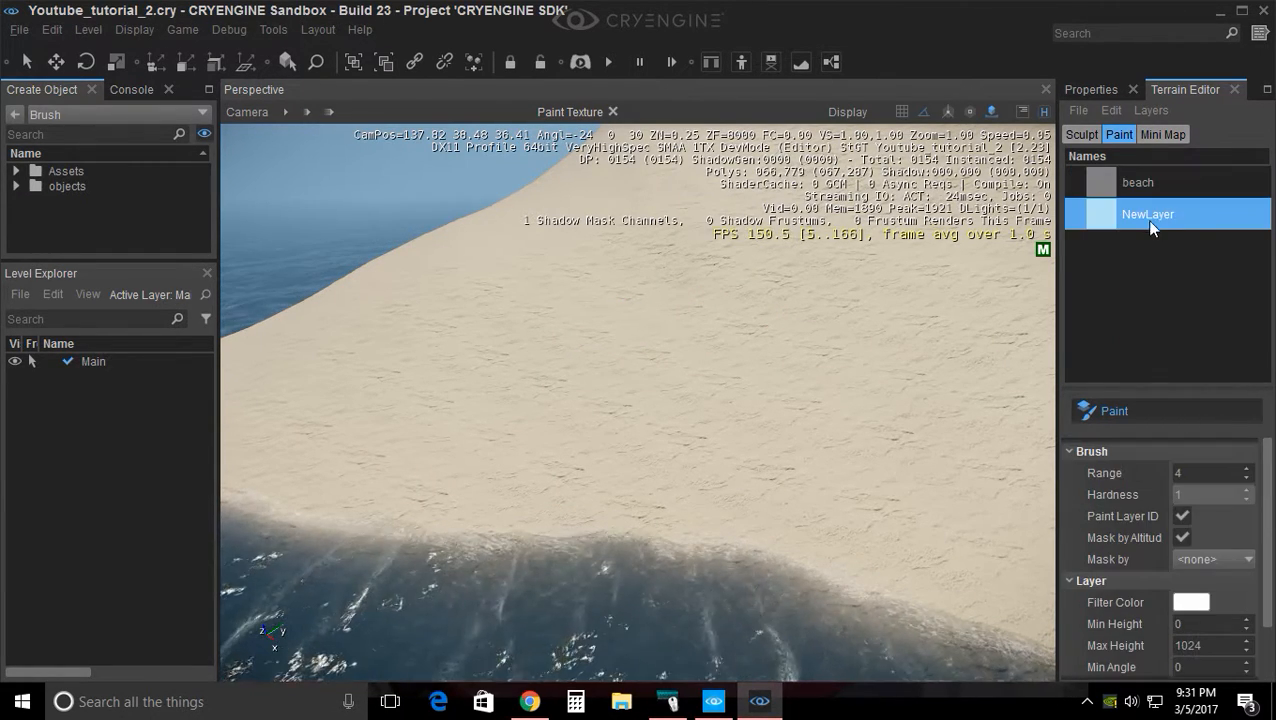
{"action": "double_click", "coordinate": [1143, 216]}
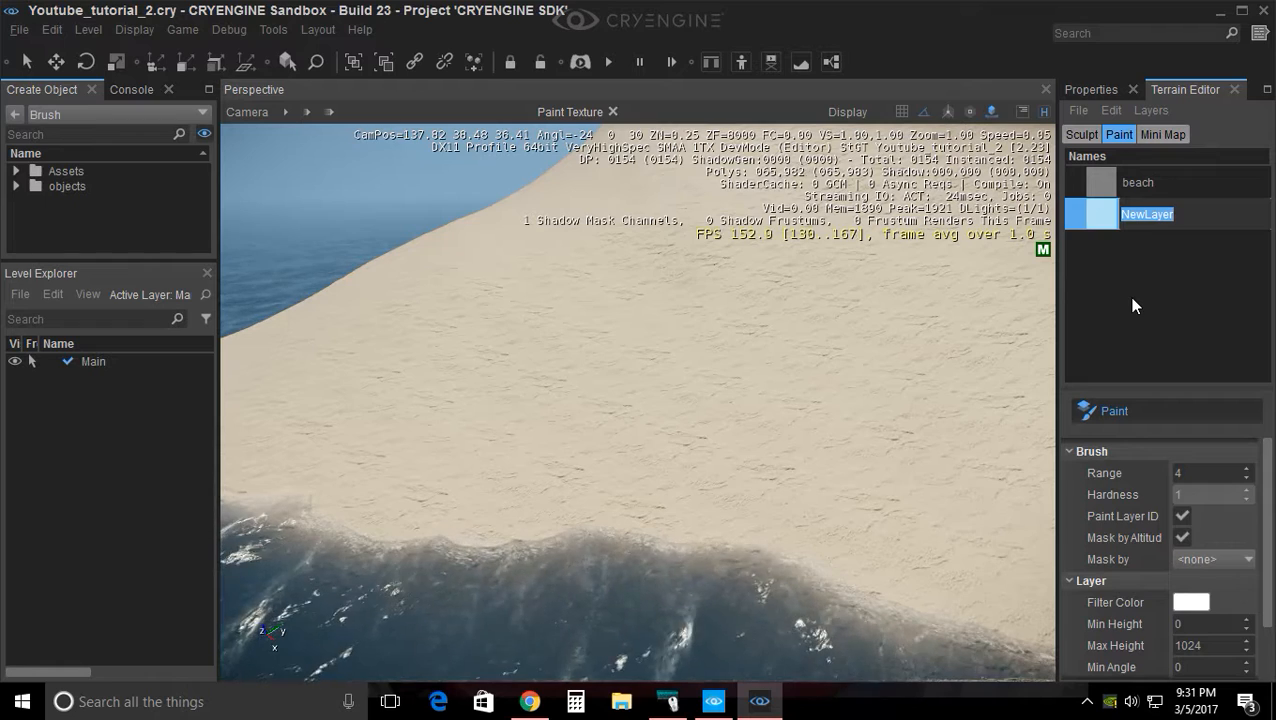
{"action": "type", "text": "Grass"}
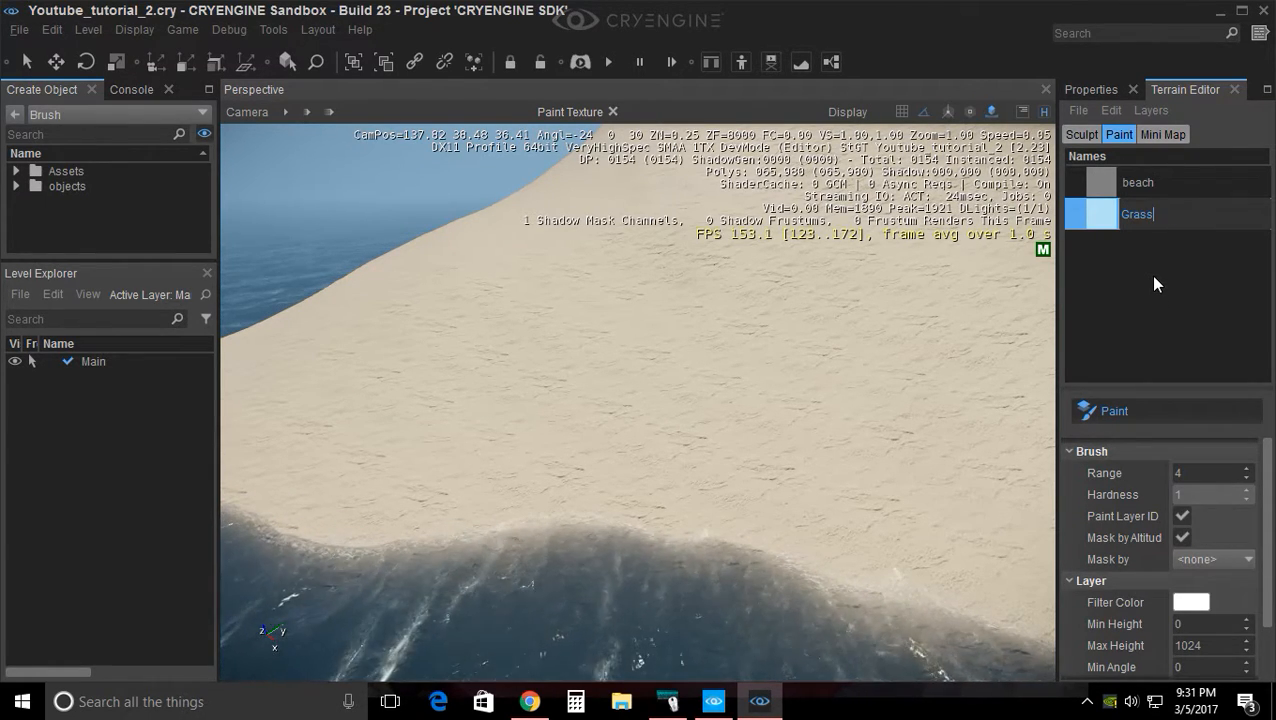
{"action": "key", "text": "Return"}
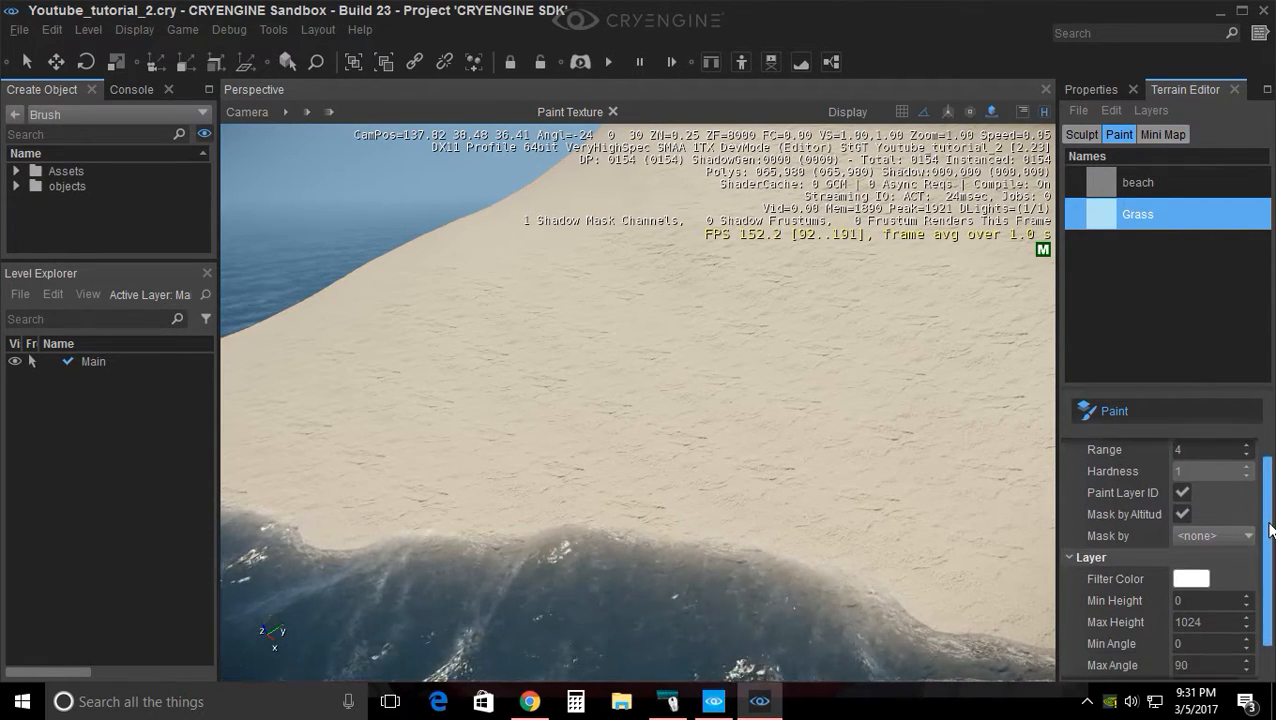
Limit the Grass layer to a minimum height of 19, a maximum height of 30 and a maximum angle of 50
{"action": "left_click", "coordinate": [1135, 183]}
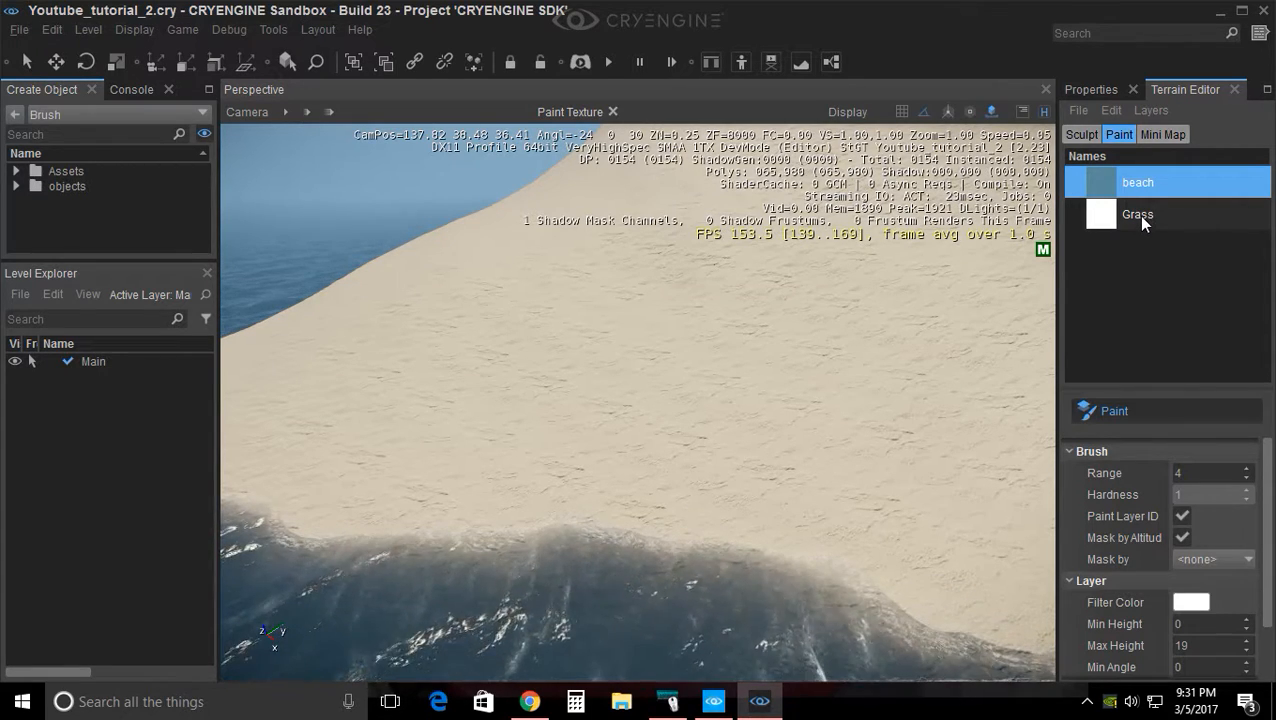
{"action": "left_click", "coordinate": [1137, 215]}
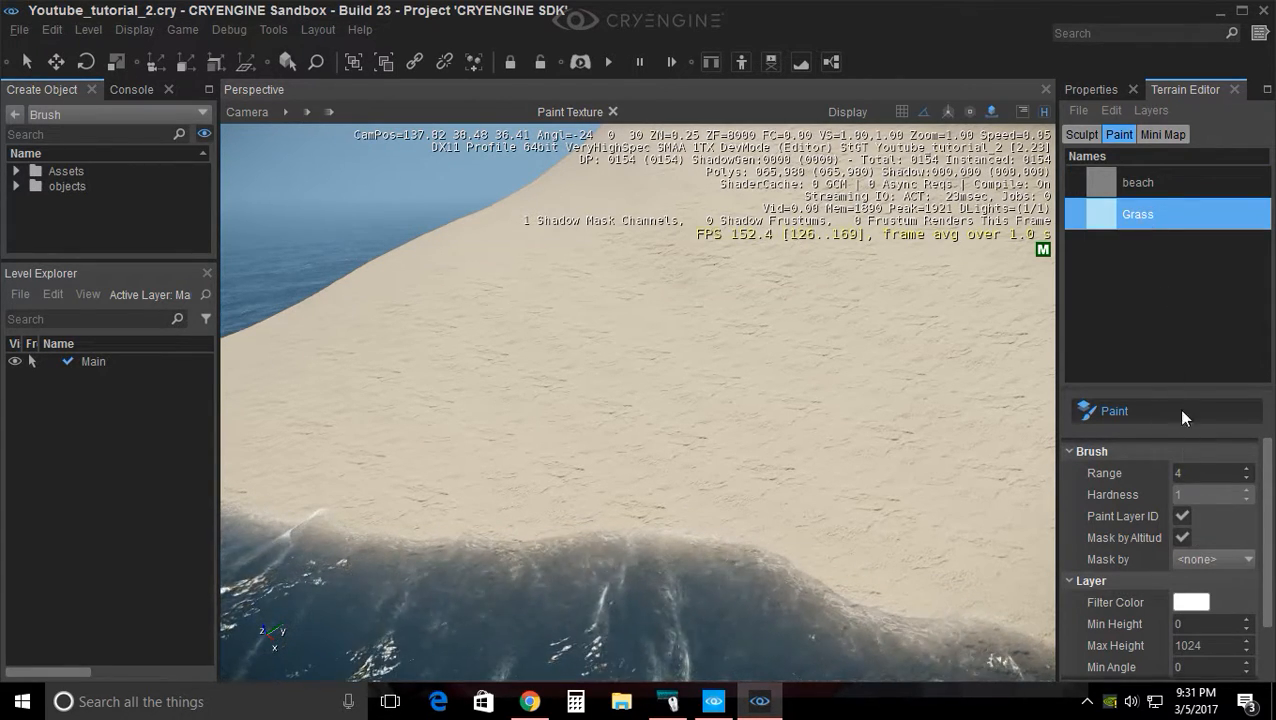
{"action": "scroll", "coordinate": [1205, 620], "scroll_direction": "down", "scroll_amount": 3}
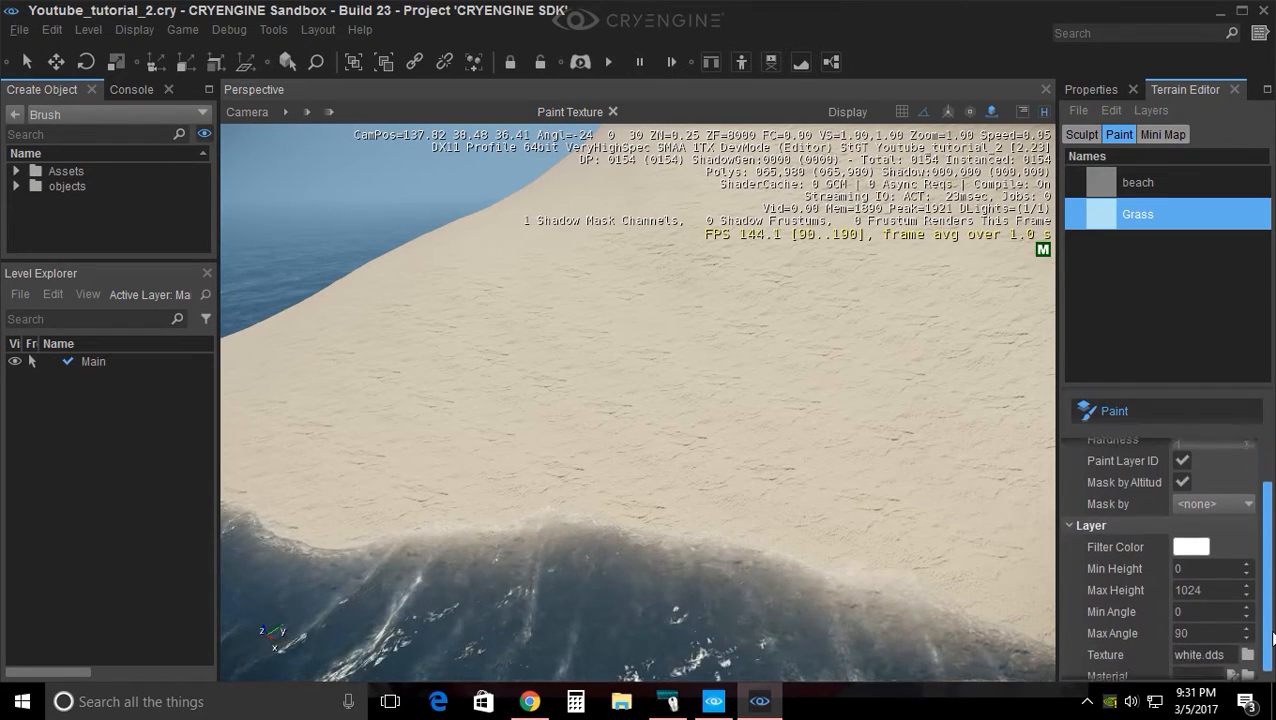
{"action": "left_click", "coordinate": [1211, 562]}
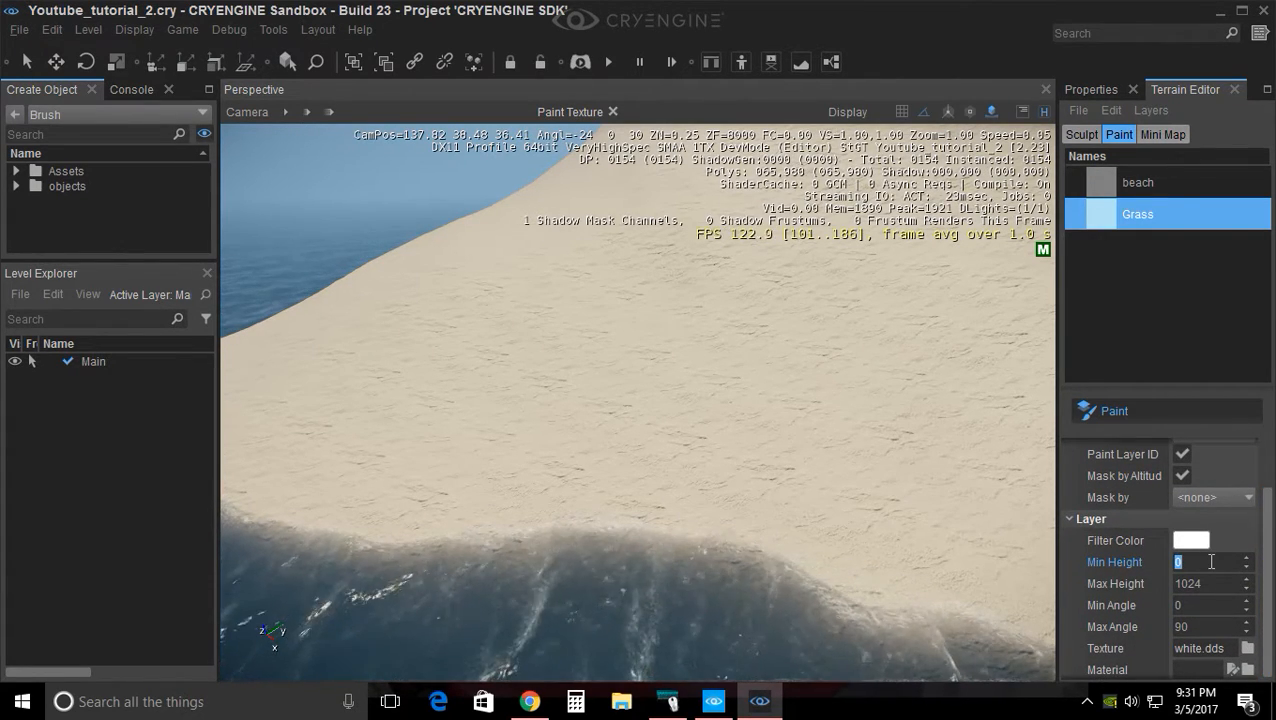
{"action": "type", "text": "19"}
{"action": "left_click", "coordinate": [1199, 583]}
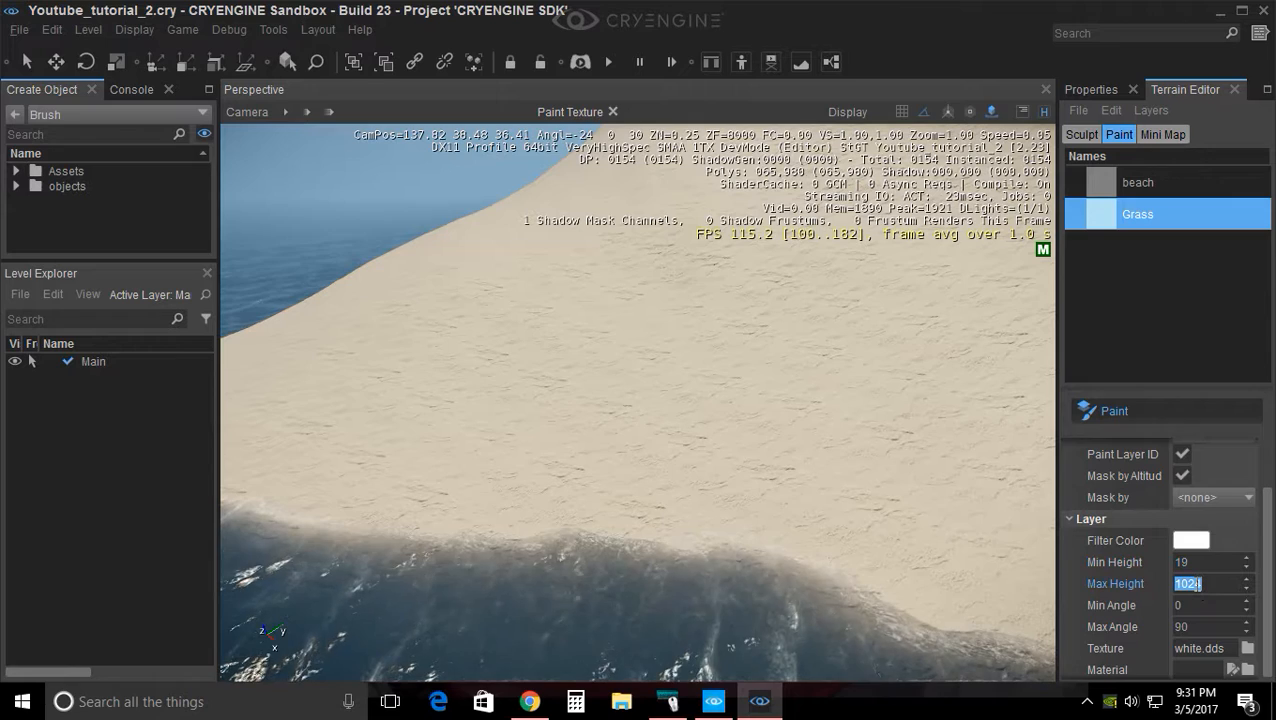
{"action": "type", "text": "30"}
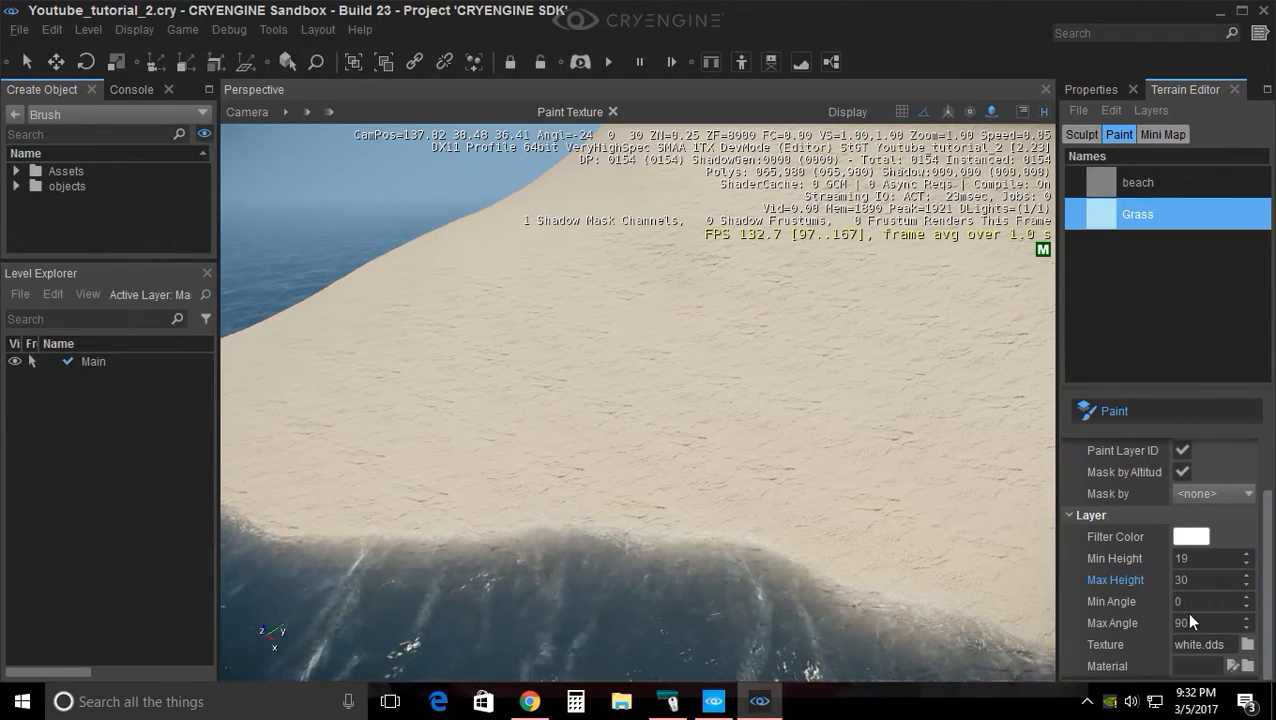
{"action": "left_click", "coordinate": [1188, 623]}
{"action": "type", "text": "50"}
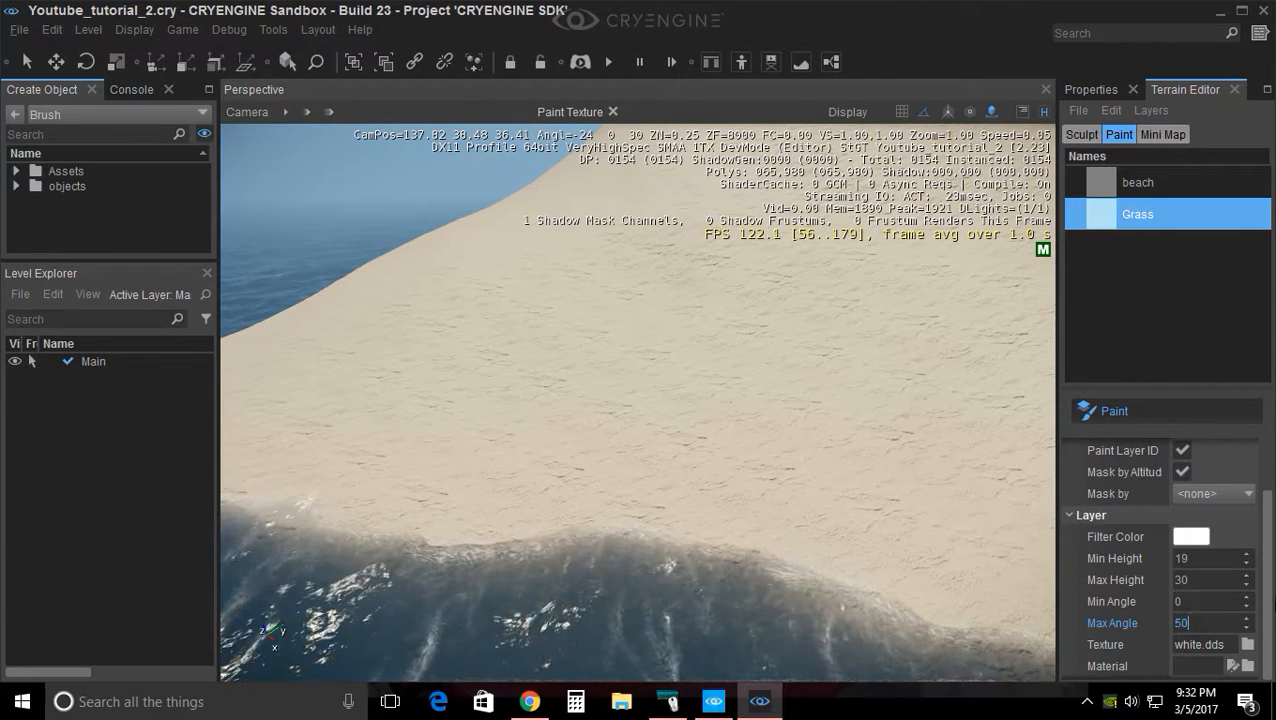
Assign the grey.dds texture from the Textures/defaults folder to the Grass layer
{"action": "left_click", "coordinate": [1247, 645]}
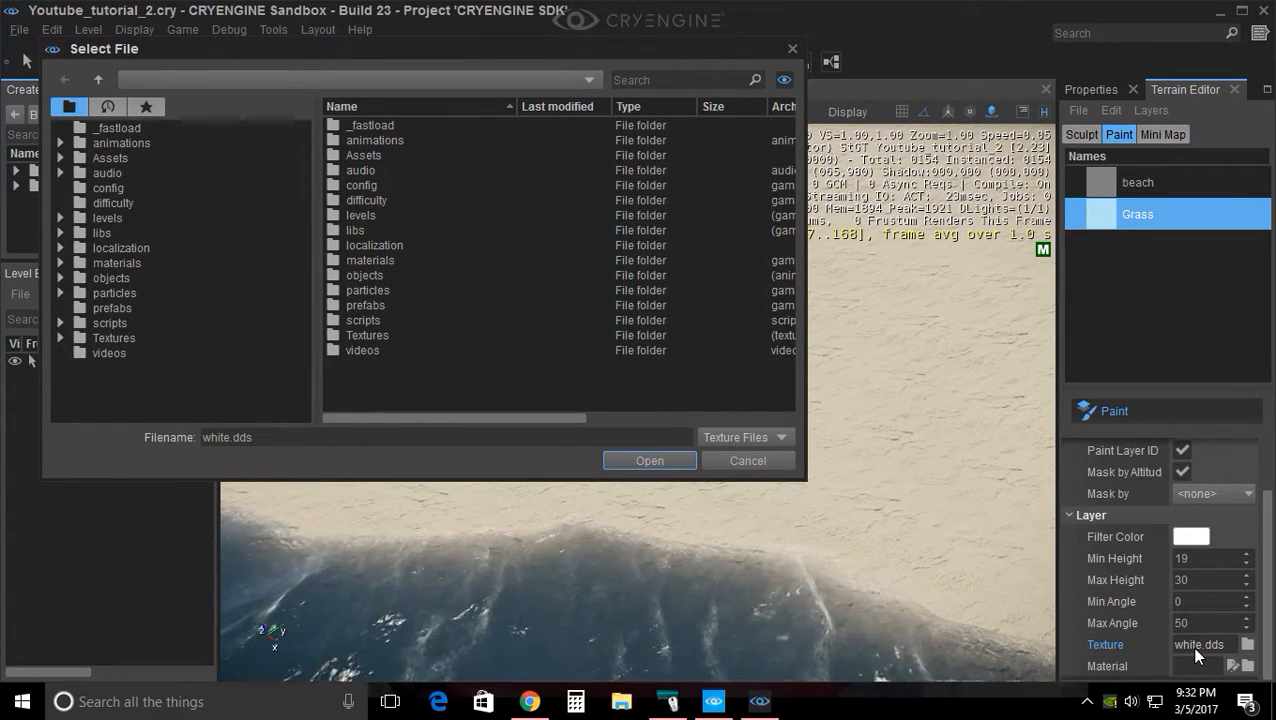
{"action": "double_click", "coordinate": [418, 335]}
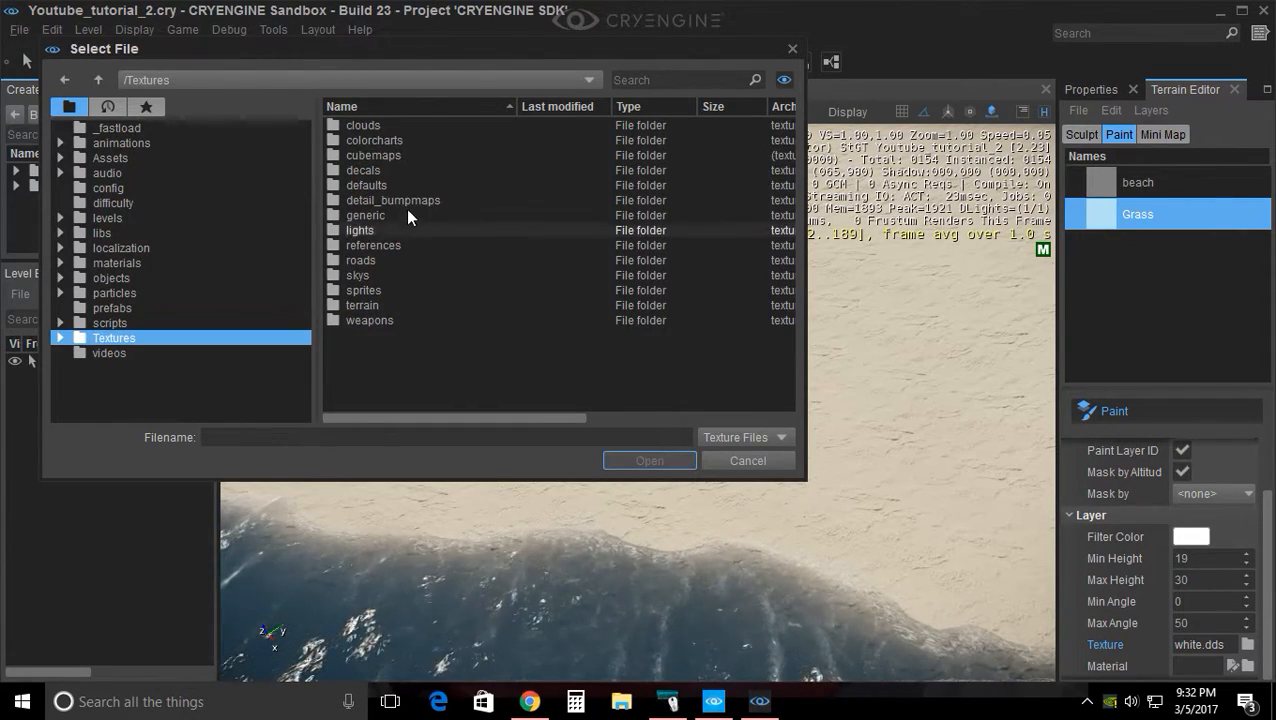
{"action": "double_click", "coordinate": [392, 185]}
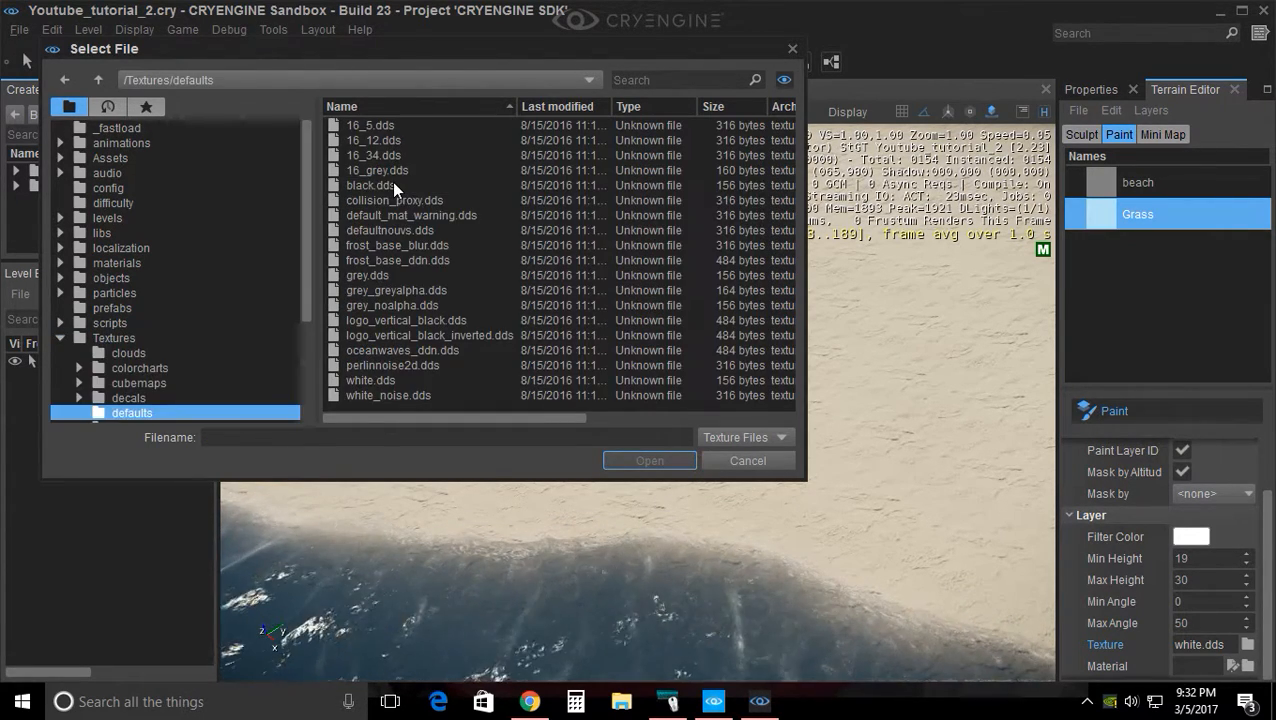
{"action": "double_click", "coordinate": [458, 275]}
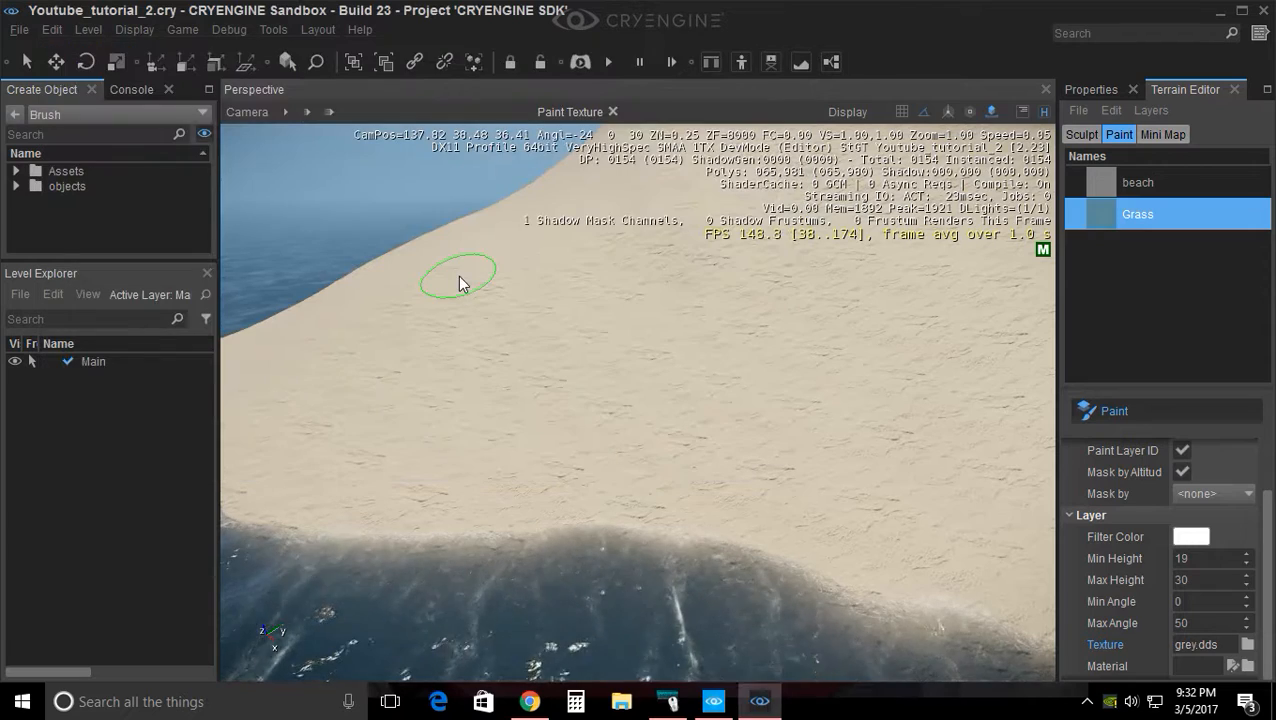
Assign the grass_1.mtl material from the materials/terrain folder to the Grass layer
{"action": "left_click", "coordinate": [1250, 665]}
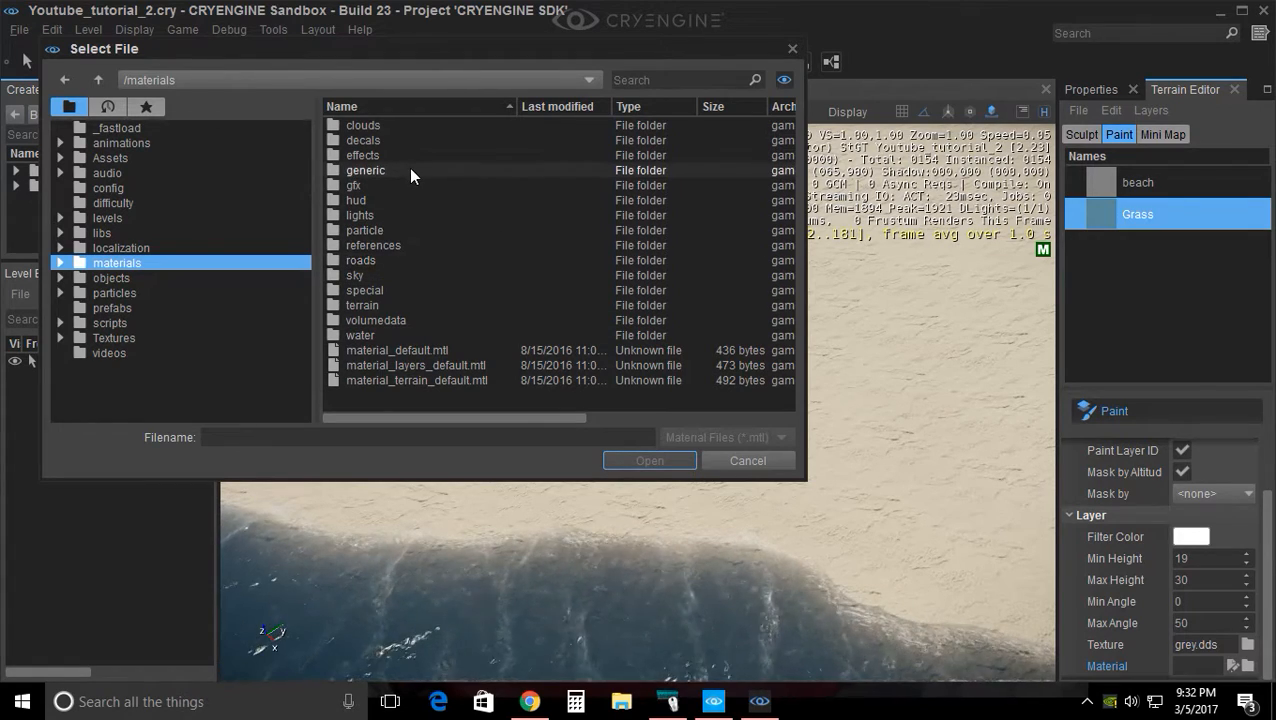
{"action": "double_click", "coordinate": [402, 307]}
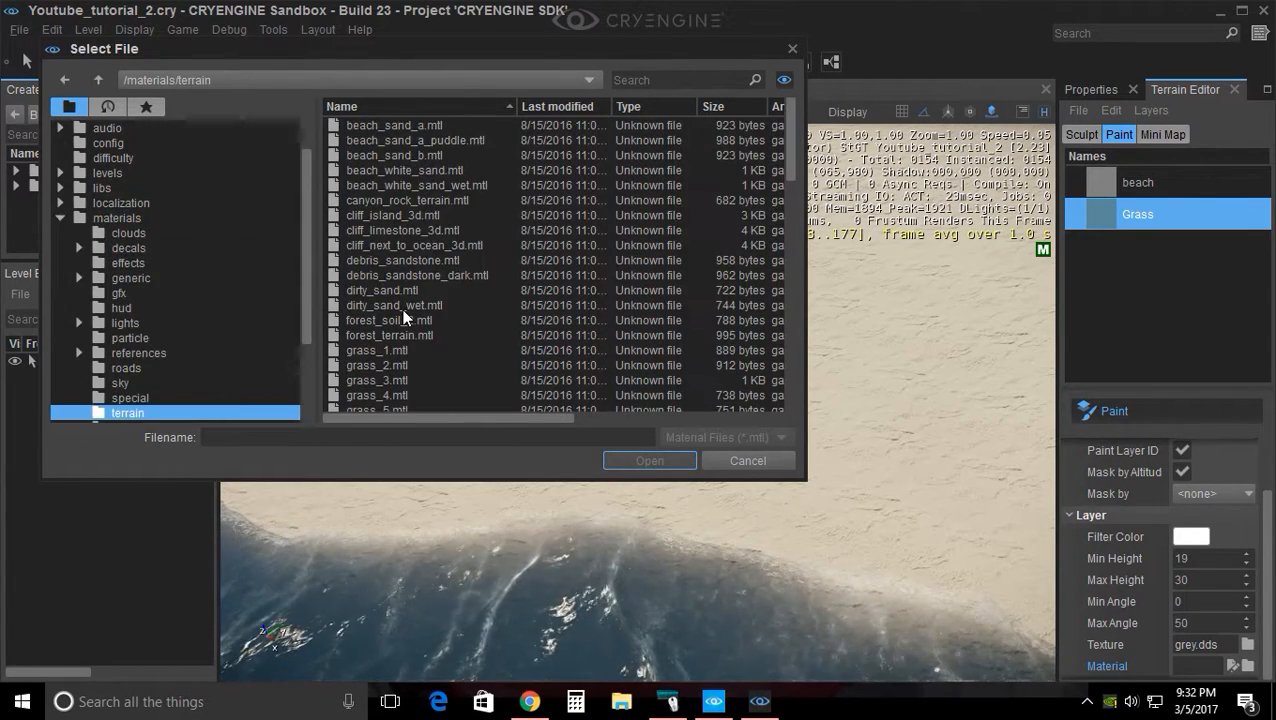
{"action": "scroll", "coordinate": [788, 153], "scroll_direction": "down", "scroll_amount": 2}
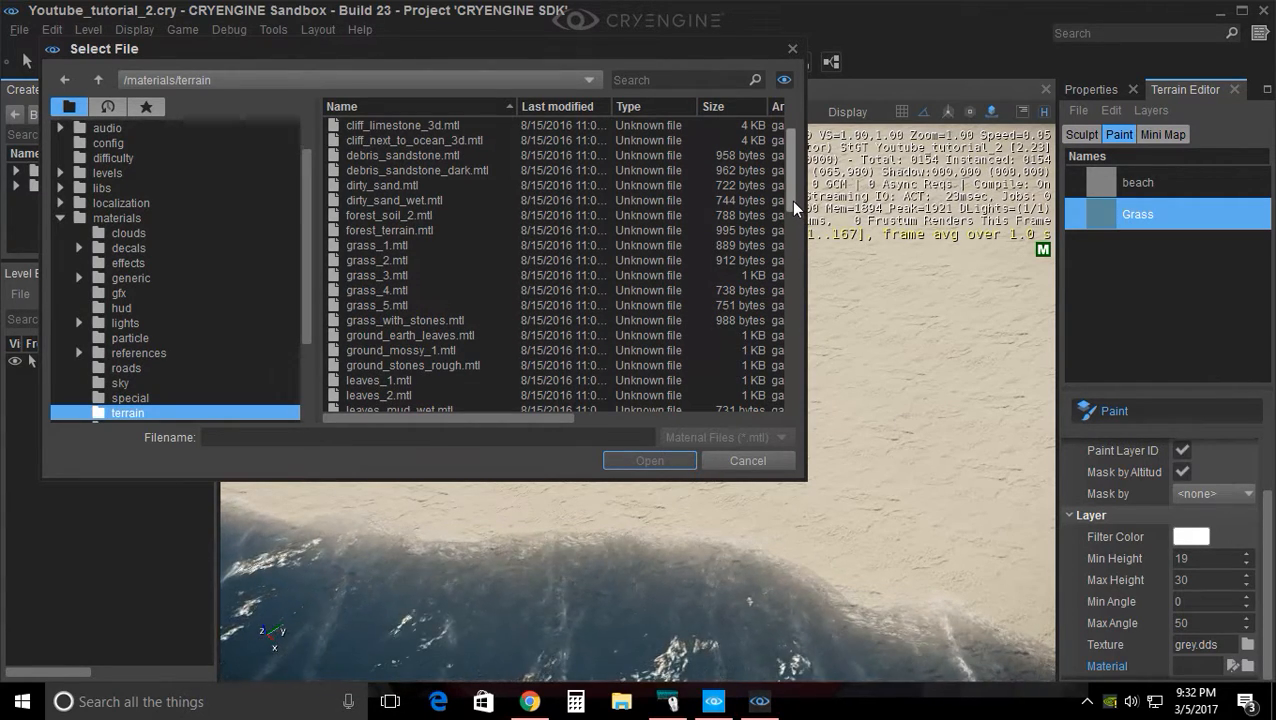
{"action": "left_click", "coordinate": [430, 246]}
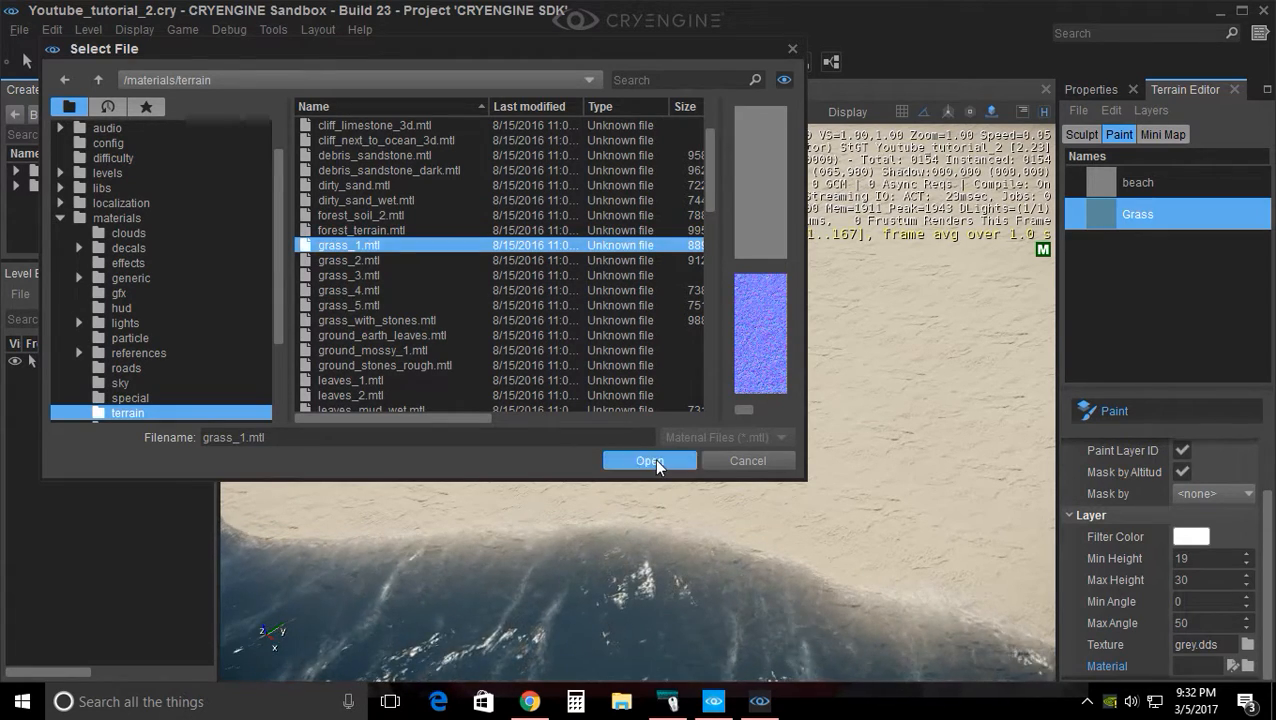
{"action": "left_click", "coordinate": [650, 461]}
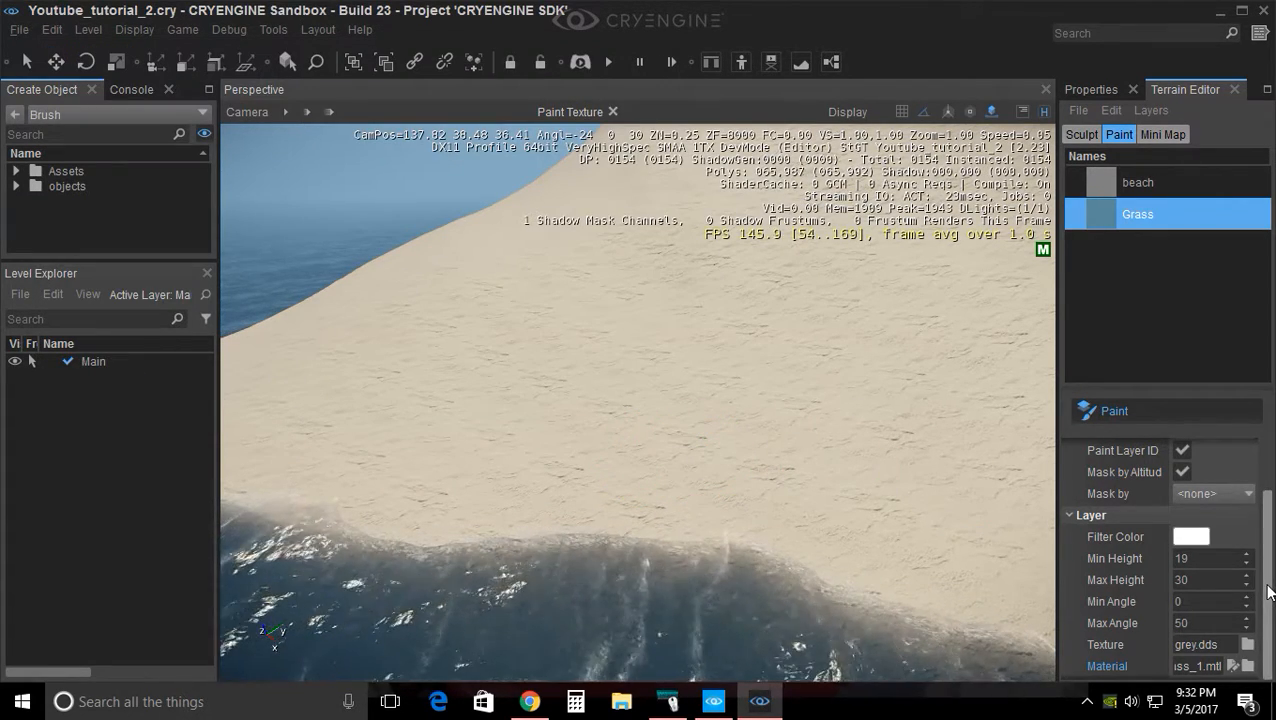
Set the Grass layer's filter color to dark olive #626200 and flood the terrain with the layer
{"action": "left_click", "coordinate": [1184, 538]}
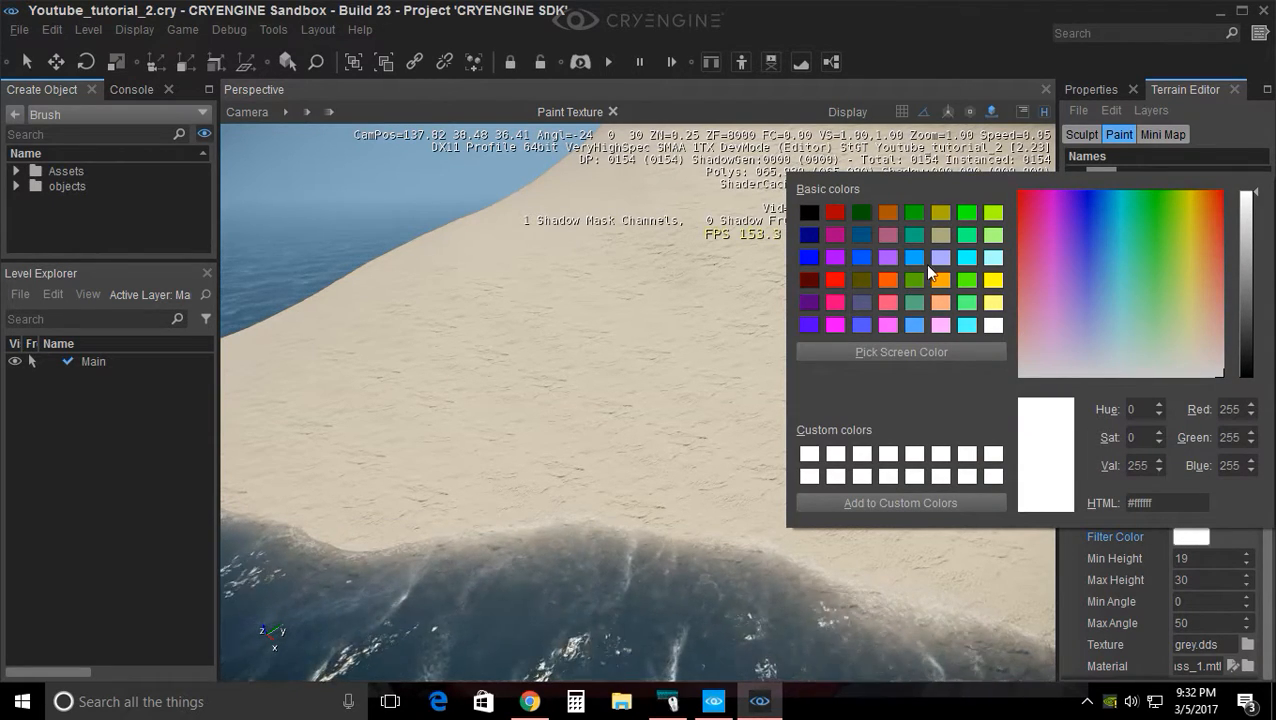
{"action": "left_click", "coordinate": [862, 280]}
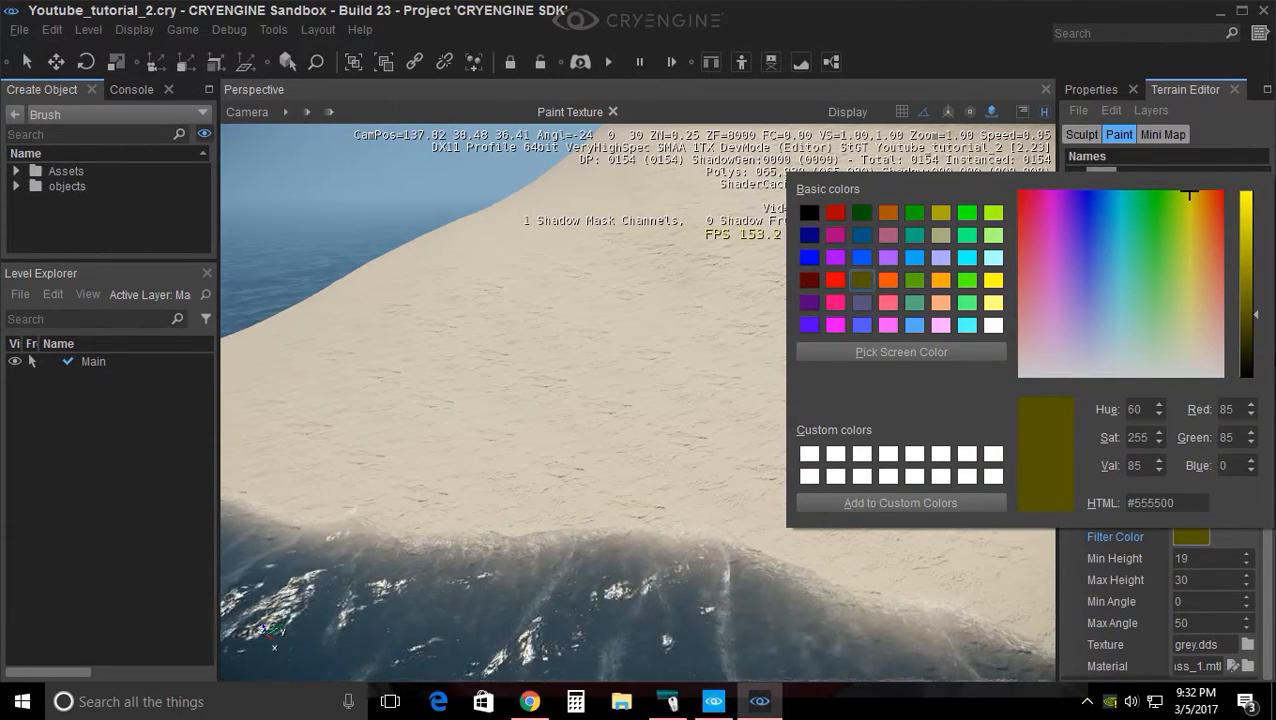
{"action": "left_click", "coordinate": [1250, 313]}
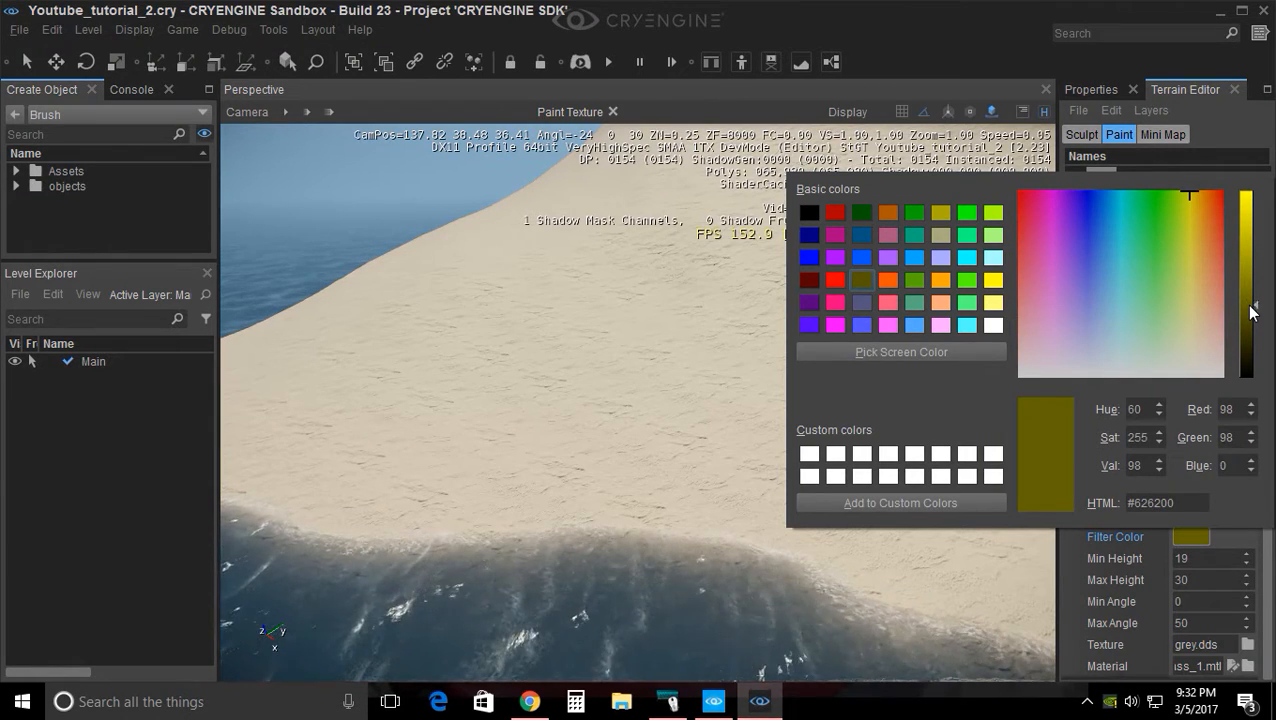
{"action": "left_click", "coordinate": [1227, 132]}
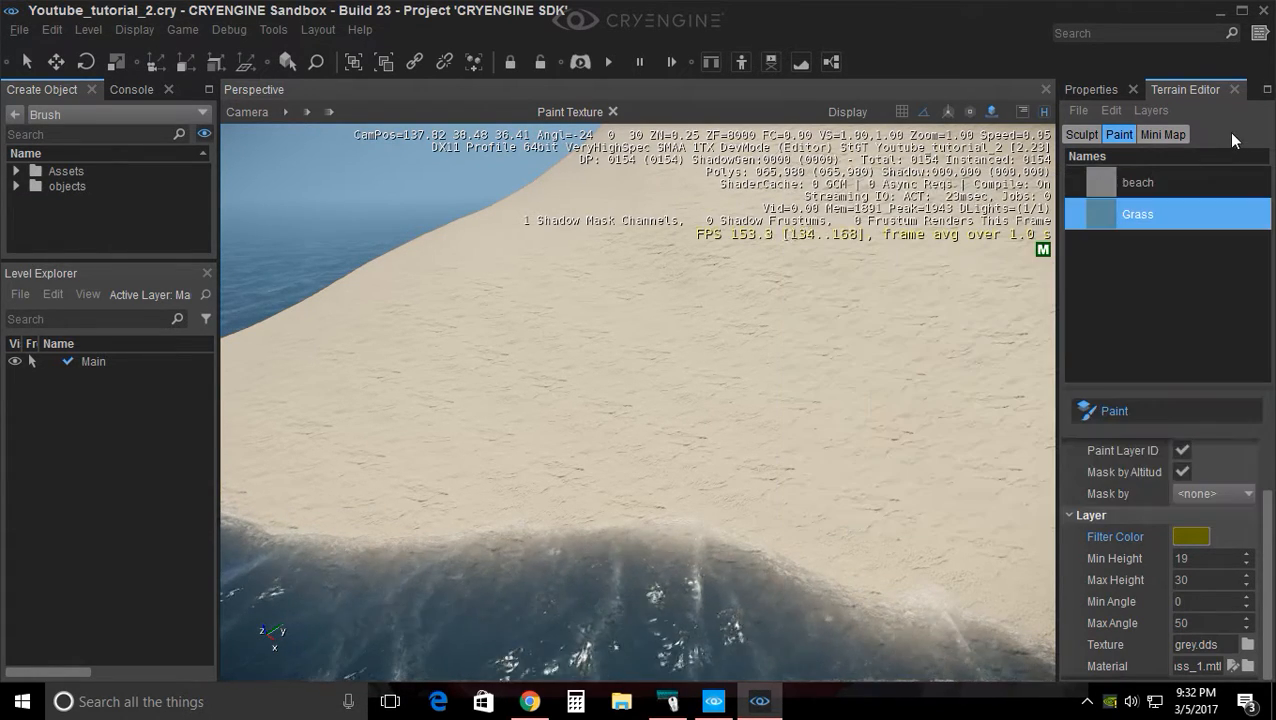
{"action": "left_click", "coordinate": [1151, 112]}
{"action": "left_click", "coordinate": [1149, 219]}
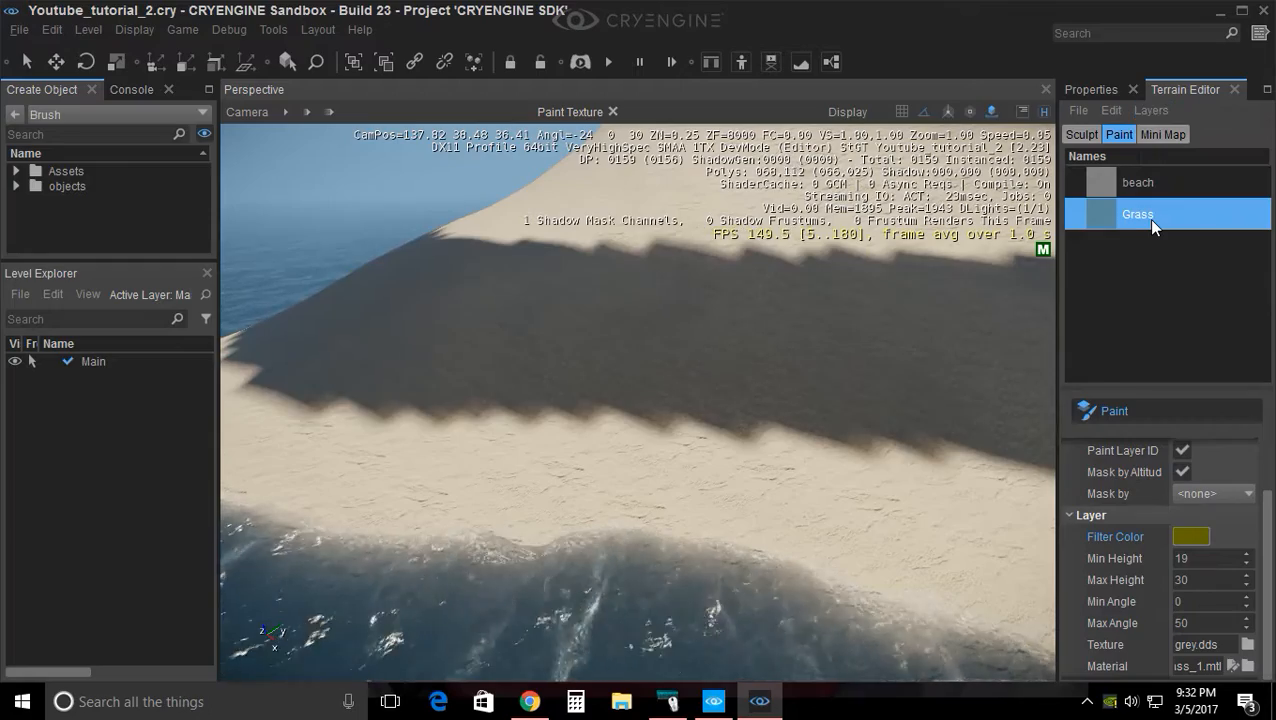
Examine the flooded grass band and its border with the sand along the mountain slope
{"action": "mouse_move", "coordinate": [723, 437]}
{"action": "right_mouse_down"}
{"action": "mouse_move", "coordinate": [672, 393]}
{"action": "mouse_move", "coordinate": [680, 410]}
{"action": "right_mouse_up"}
{"action": "key", "text": "w"}
{"action": "right_click_drag", "start_coordinate": [684, 472], "coordinate": [686, 478]}
{"action": "mouse_move", "coordinate": [639, 405]}
{"action": "right_mouse_down"}
{"action": "mouse_move", "coordinate": [621, 413]}
{"action": "mouse_move", "coordinate": [613, 400]}
{"action": "mouse_move", "coordinate": [624, 433]}
{"action": "mouse_move", "coordinate": [645, 365]}
{"action": "right_mouse_up"}
{"action": "key", "text": "s"}
{"action": "key", "text": "s"}
{"action": "key", "text": "d"}
{"action": "key", "text": "w"}
{"action": "right_click_drag", "start_coordinate": [632, 464], "coordinate": [618, 302]}
{"action": "key", "text": "w"}
{"action": "key", "text": "s"}
{"action": "right_click_drag", "start_coordinate": [673, 403], "coordinate": [546, 476]}
{"action": "key", "text": "w"}
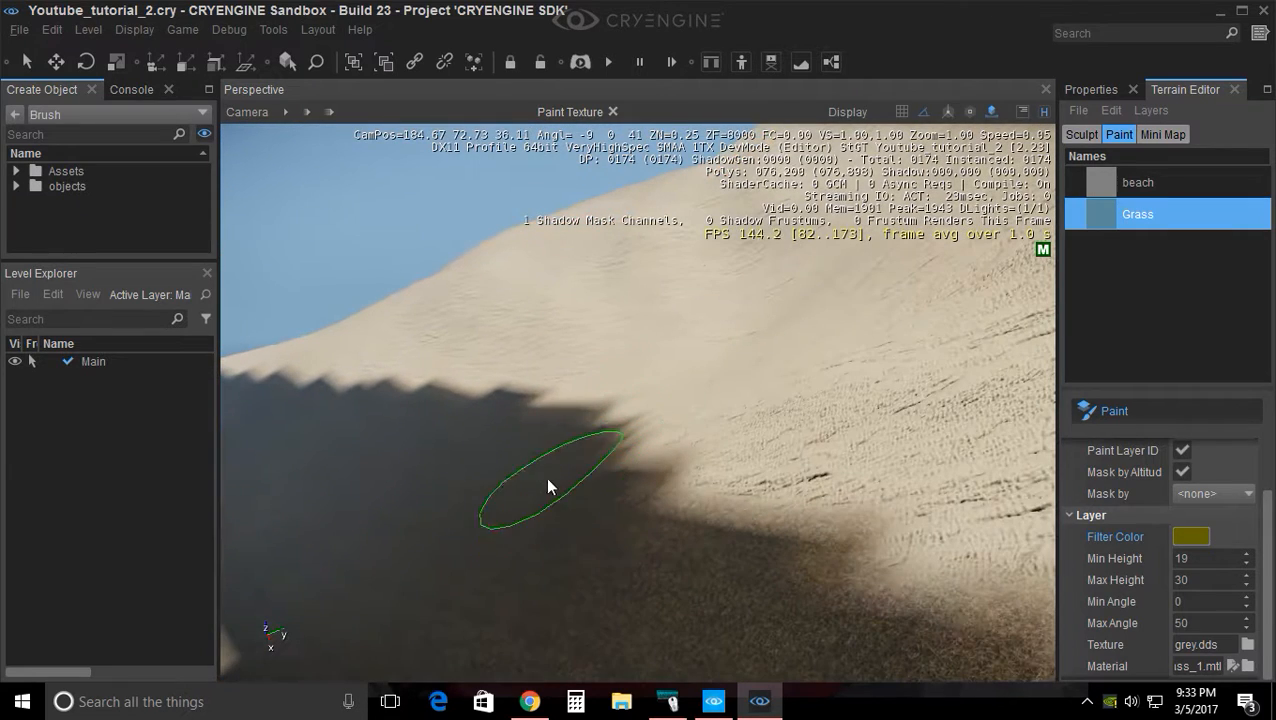
{"action": "key", "text": "w"}
{"action": "key", "text": "a"}
{"action": "right_click_drag", "start_coordinate": [668, 429], "coordinate": [665, 396]}
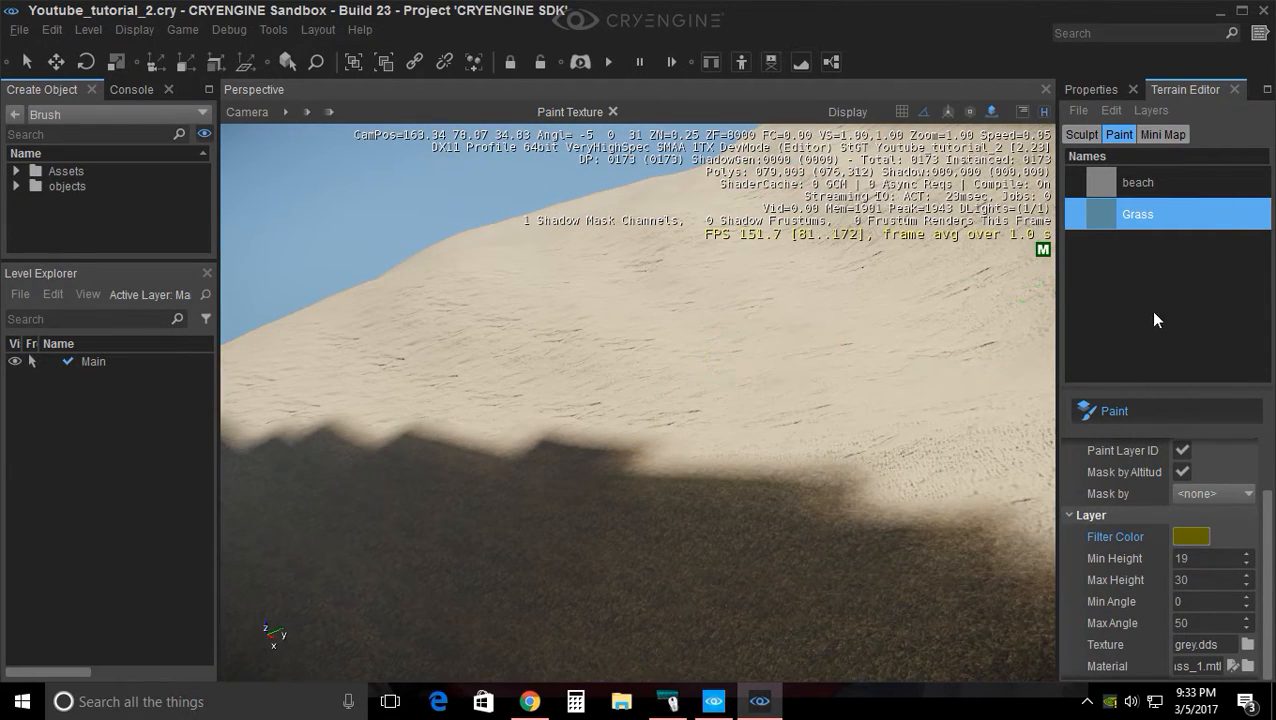
Create a third terrain paint layer and name it upper lands
{"action": "right_click", "coordinate": [1117, 269]}
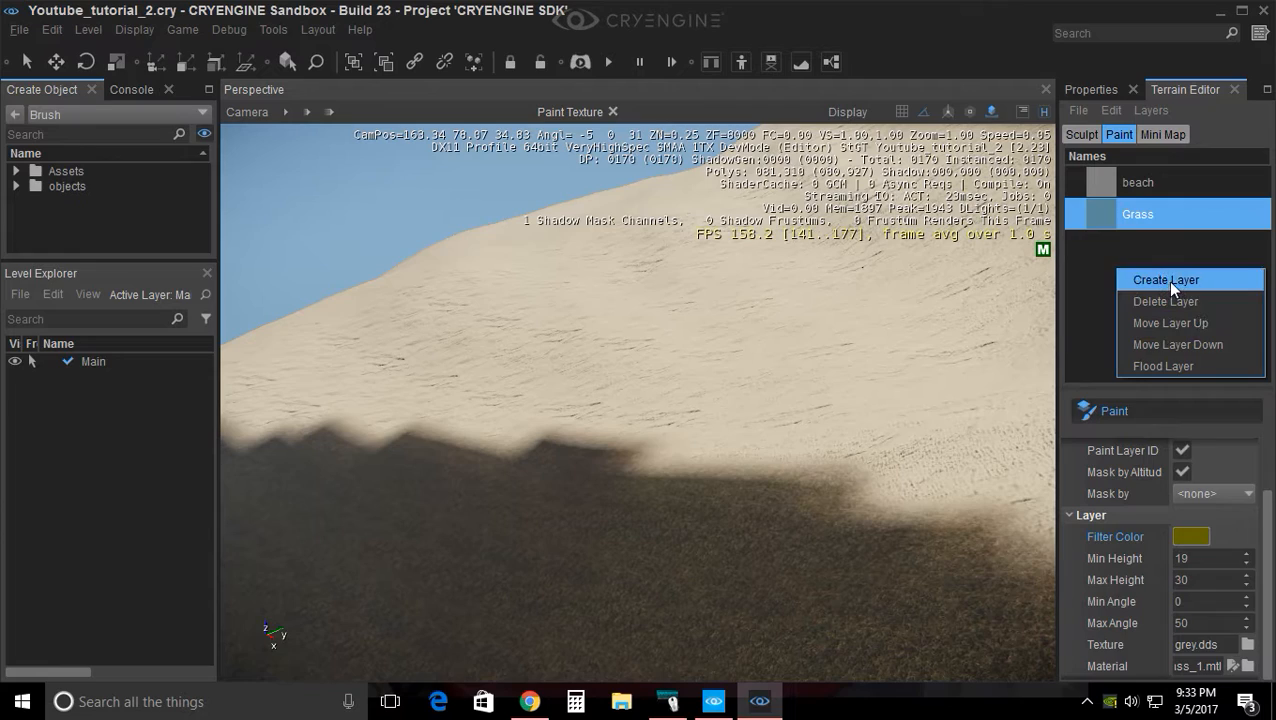
{"action": "left_click", "coordinate": [1166, 280]}
{"action": "double_click", "coordinate": [1153, 246]}
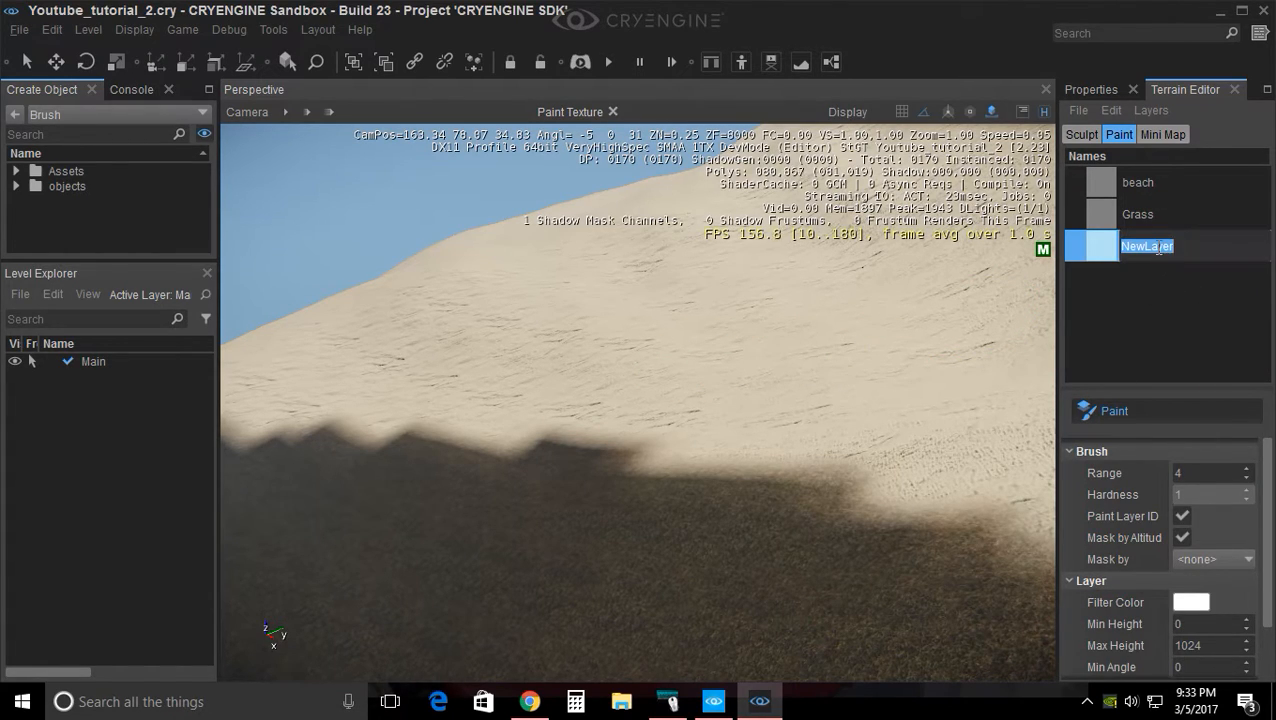
{"action": "type", "text": "upper lands"}
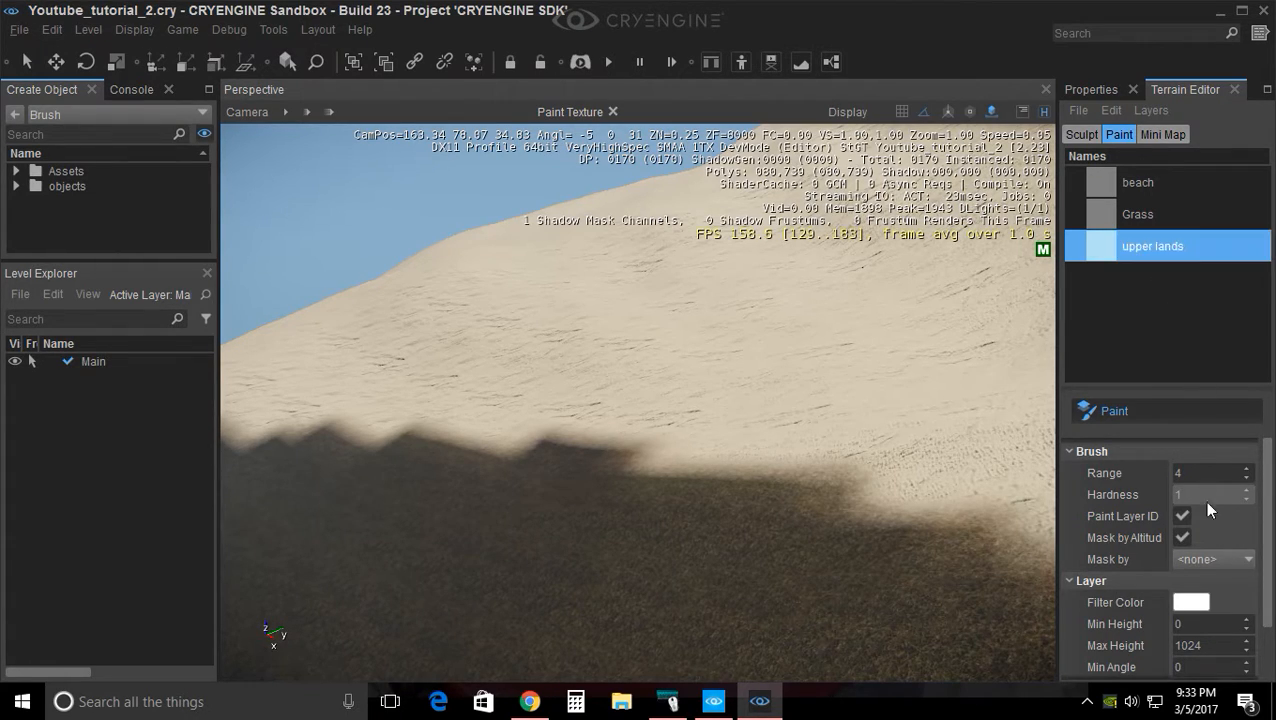
Set the upper lands layer's filter color to the muted olive #747457
{"action": "scroll", "coordinate": [1273, 553], "scroll_direction": "down", "scroll_amount": 2}
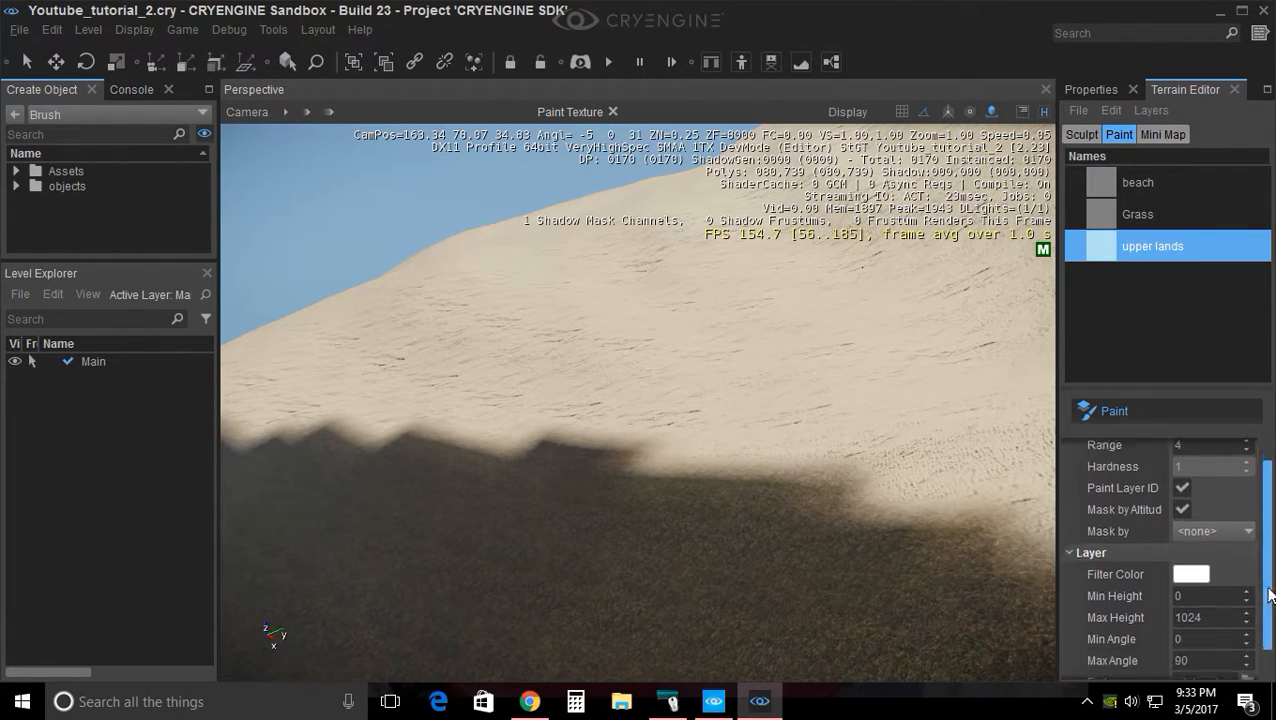
{"action": "left_click", "coordinate": [1191, 551]}
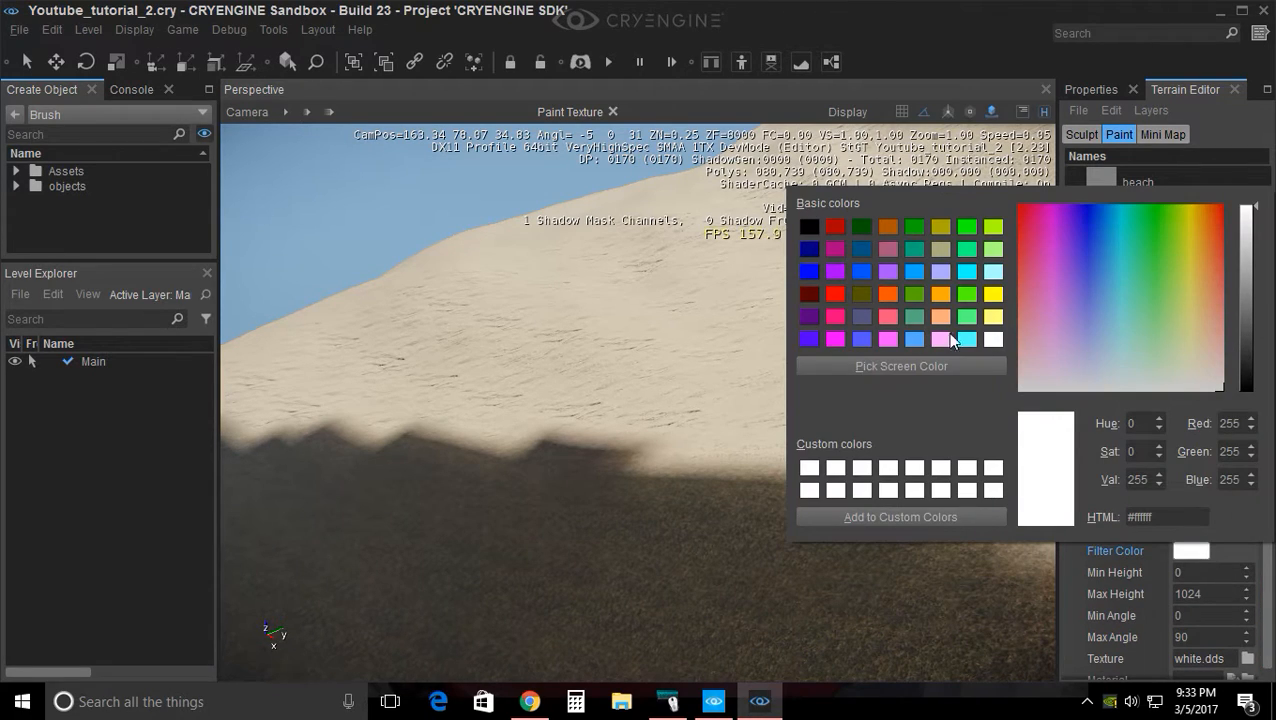
{"action": "left_click", "coordinate": [941, 249]}
{"action": "mouse_move", "coordinate": [1259, 305]}
{"action": "left_mouse_down"}
{"action": "mouse_move", "coordinate": [1252, 297]}
{"action": "mouse_move", "coordinate": [1251, 313]}
{"action": "left_mouse_up"}
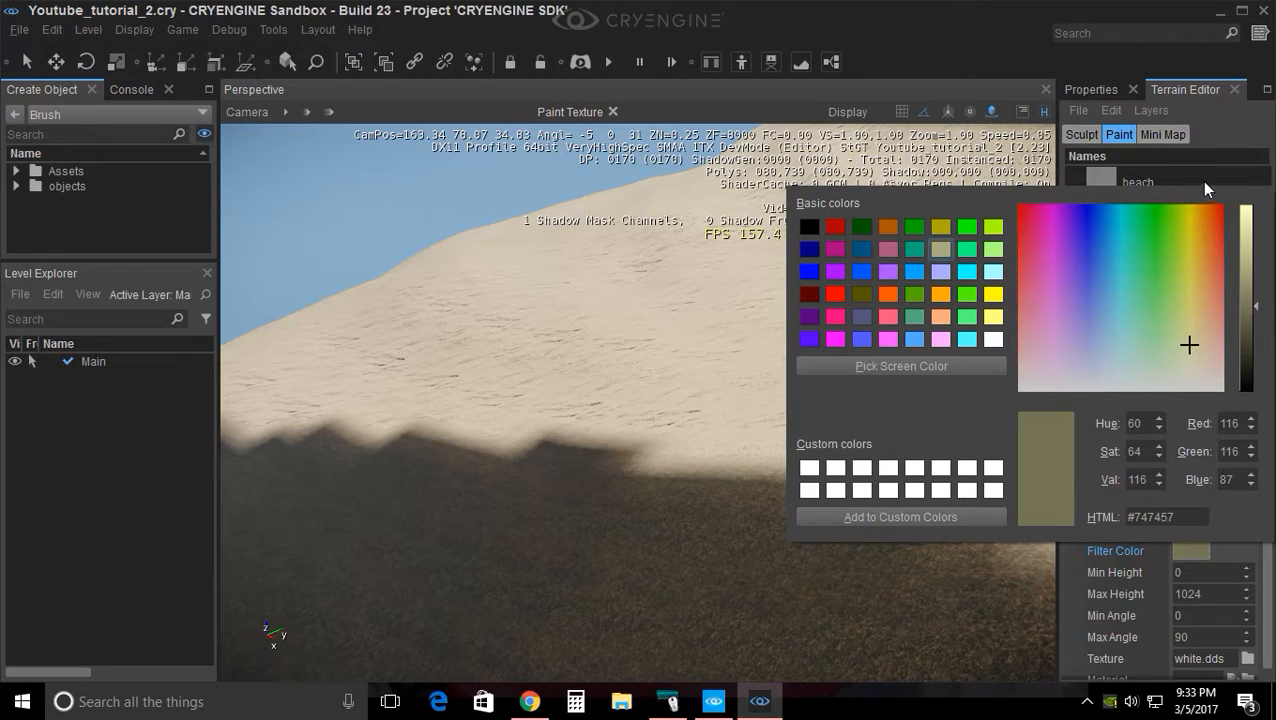
{"action": "left_click", "coordinate": [1222, 130]}
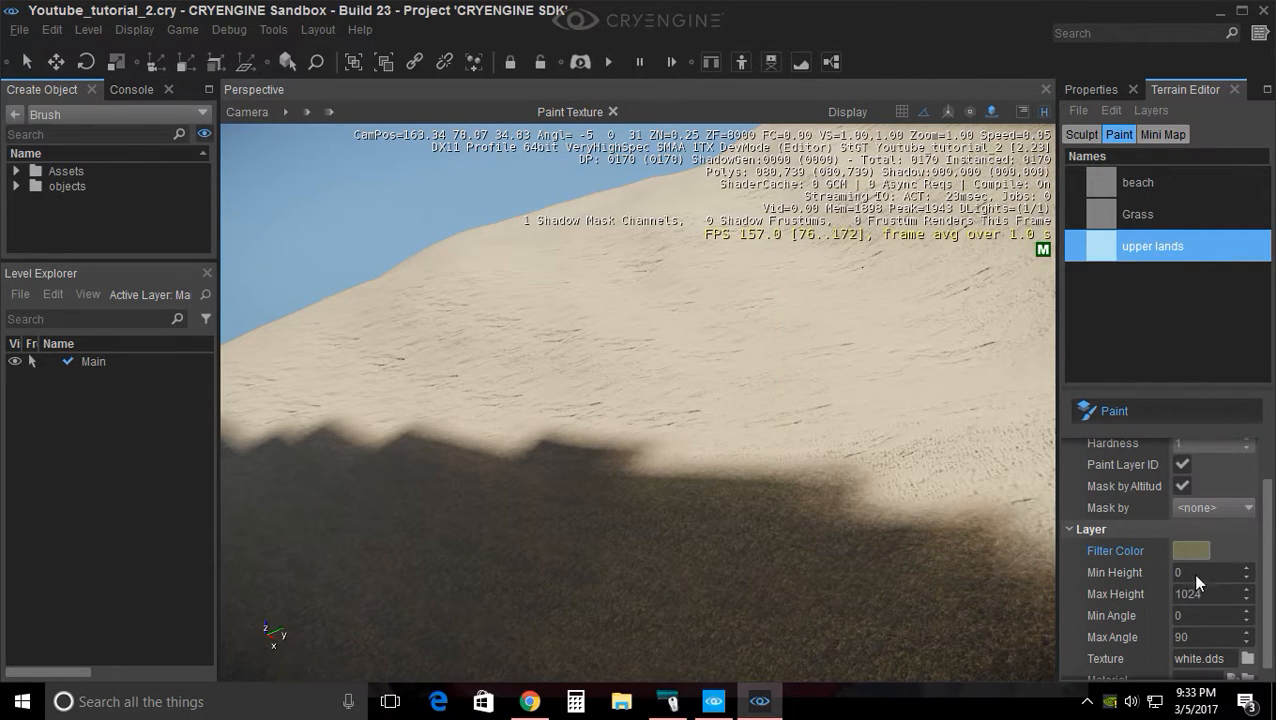
Set the upper lands layer's minimum height to 30, maximum height to 80 and maximum angle to 50
{"action": "left_click", "coordinate": [1152, 211]}
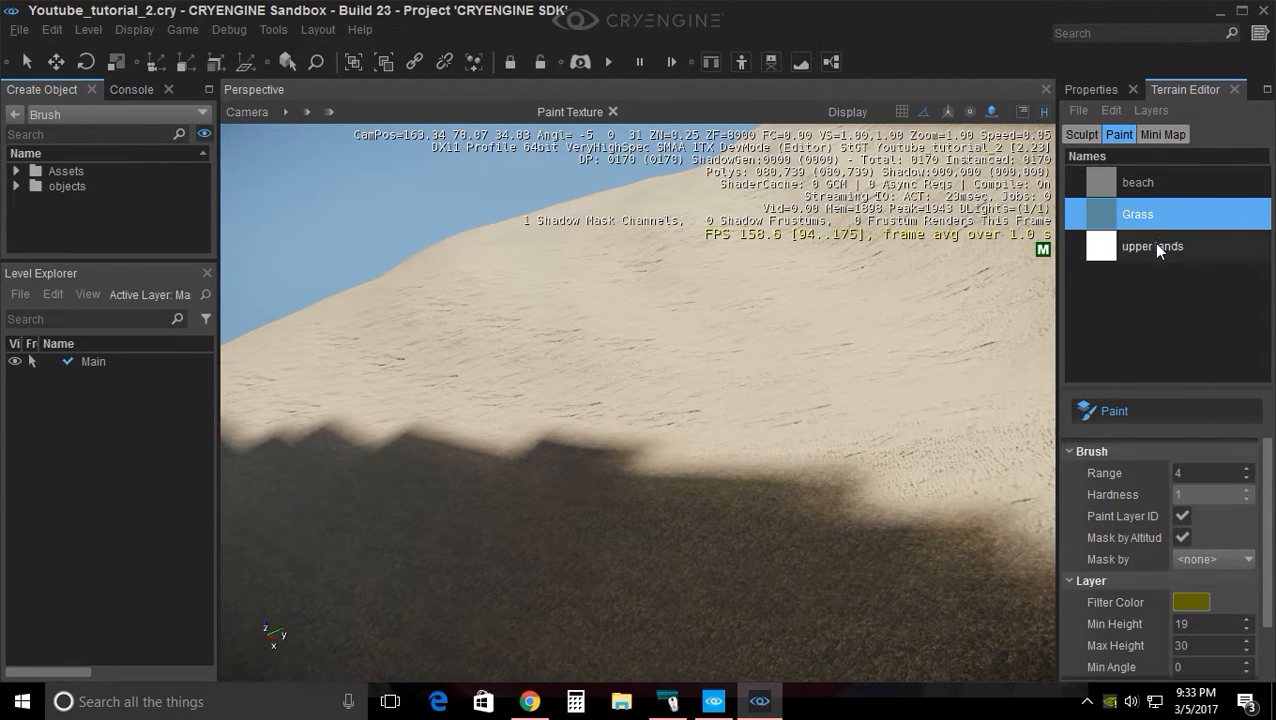
{"action": "left_click", "coordinate": [1155, 247]}
{"action": "left_click", "coordinate": [1178, 624]}
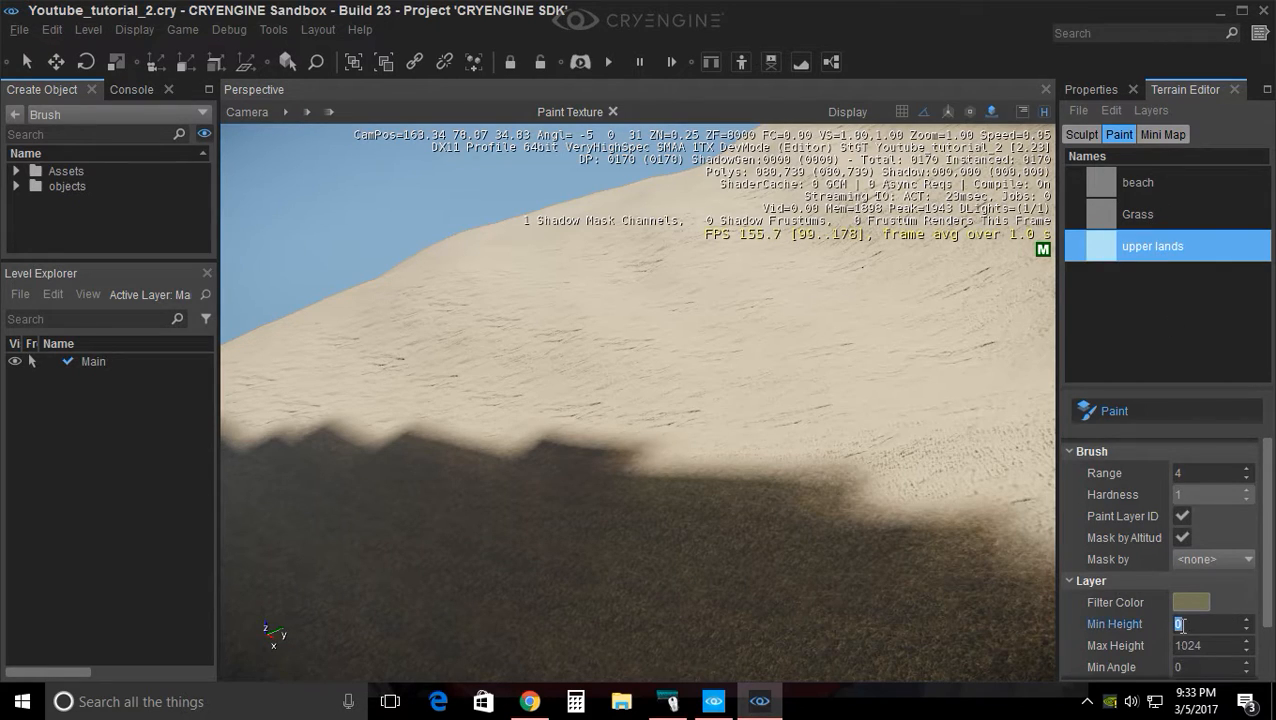
{"action": "left_click", "coordinate": [1193, 646]}
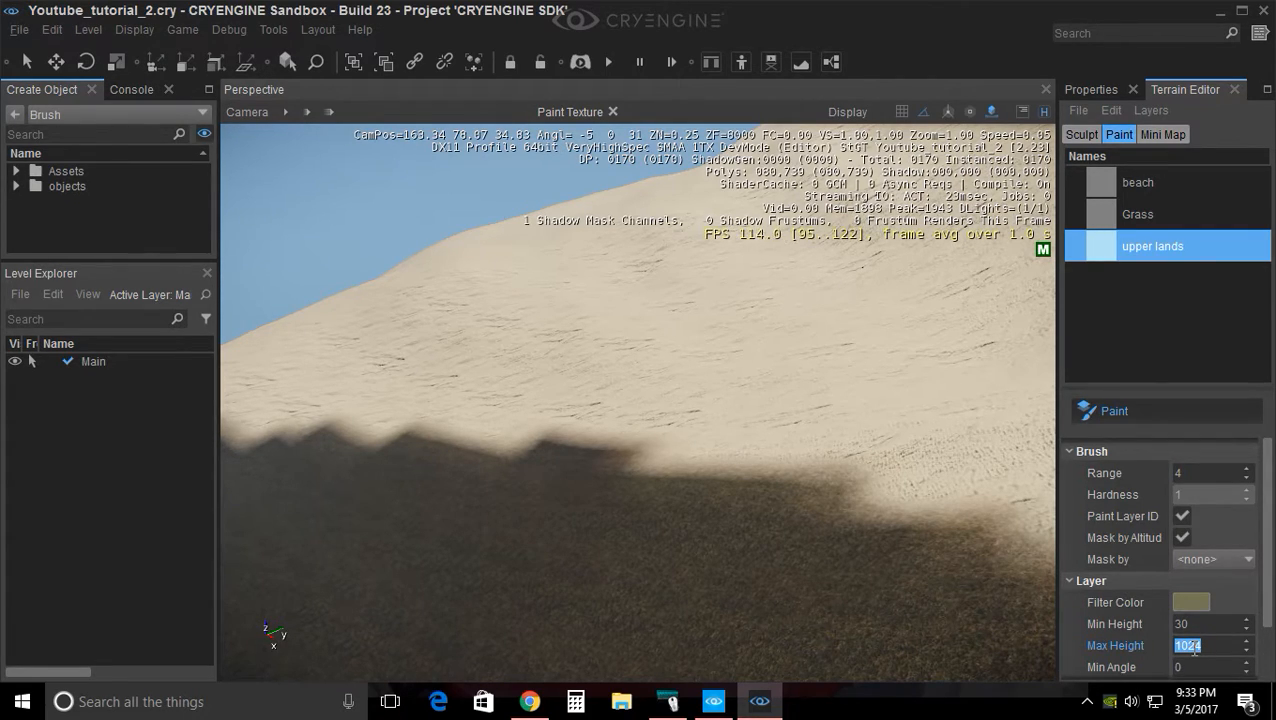
{"action": "type", "text": "80"}
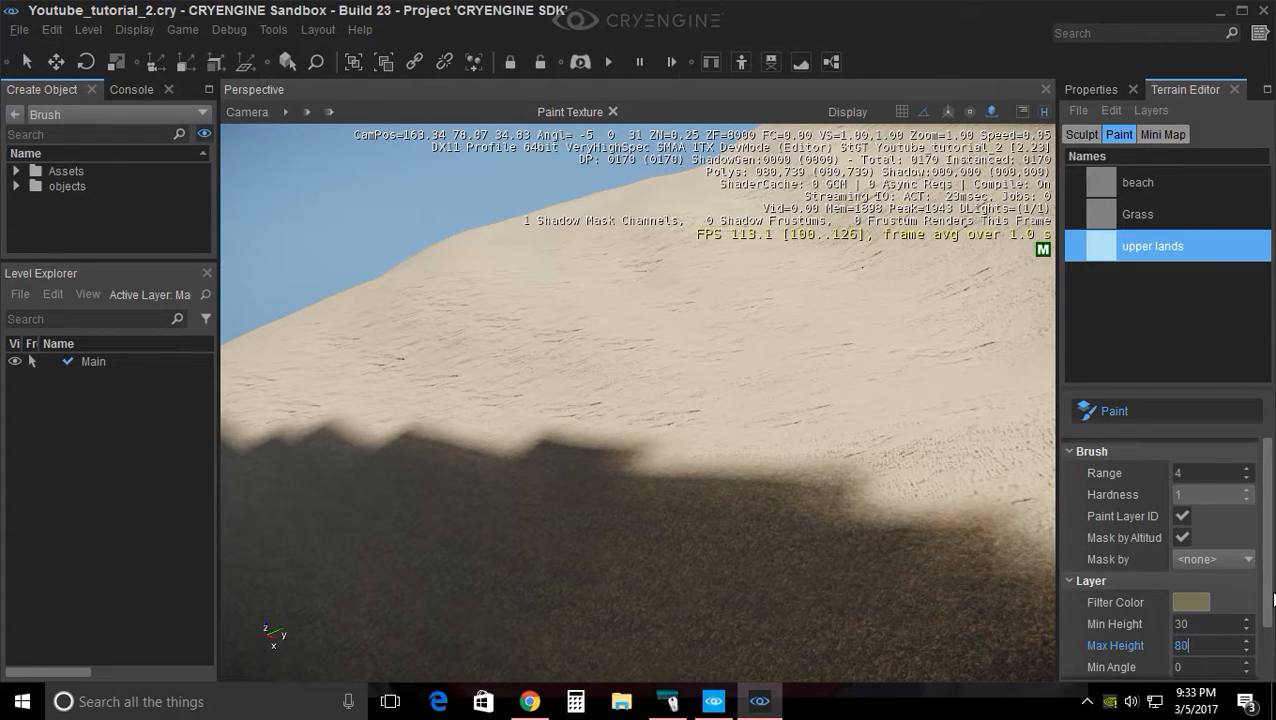
{"action": "scroll", "coordinate": [1231, 628], "scroll_direction": "down", "scroll_amount": 2}
{"action": "left_click", "coordinate": [1201, 624]}
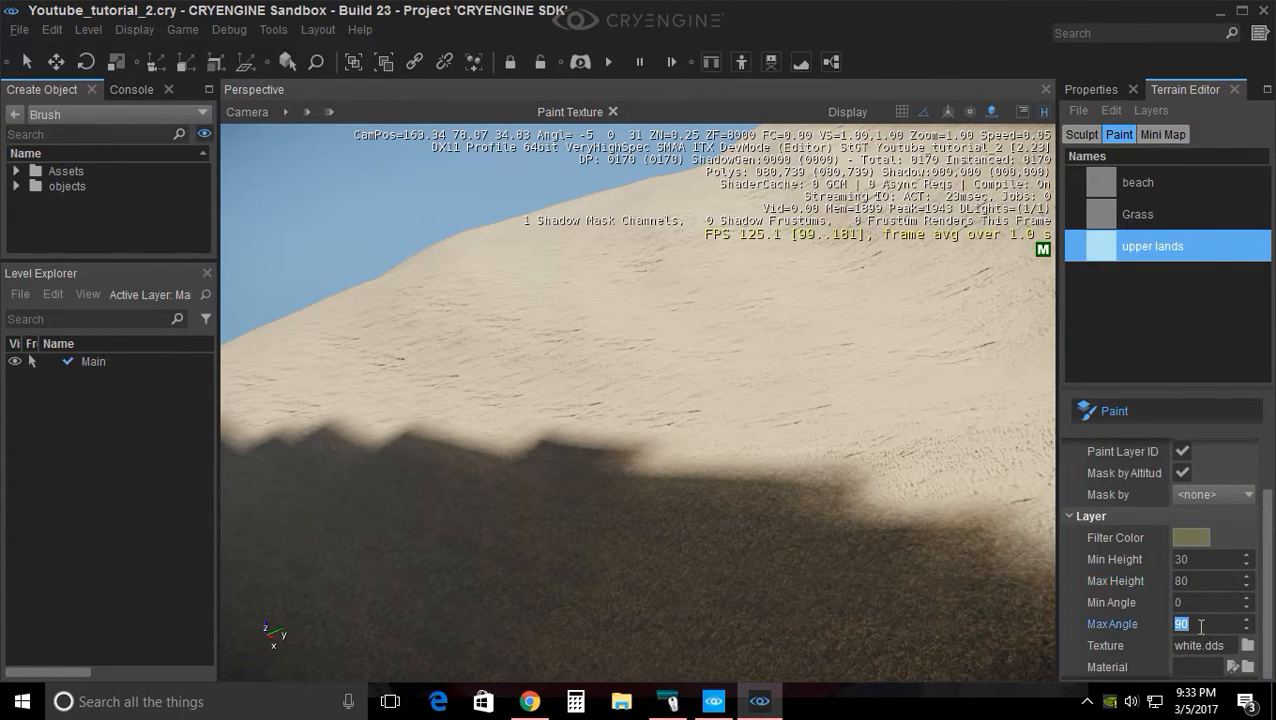
Assign the texture grey.dds from Textures/defaults to the upper lands layer
{"action": "left_click", "coordinate": [1247, 646]}
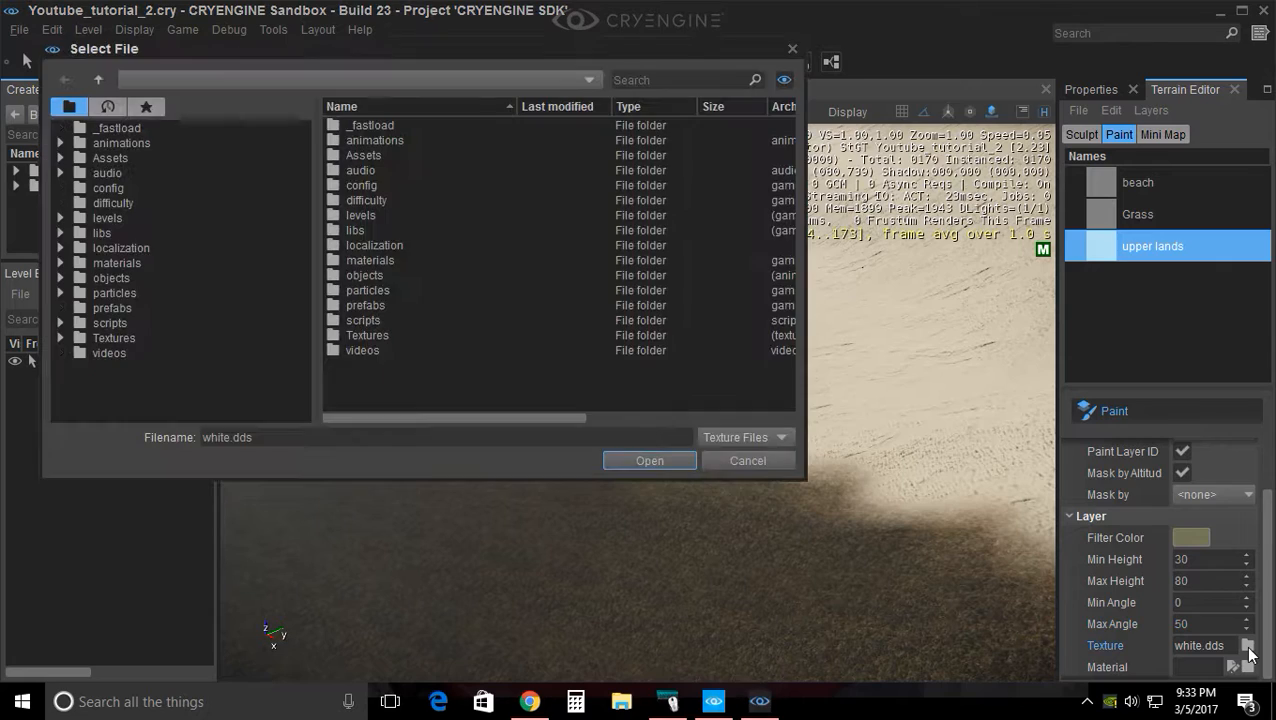
{"action": "double_click", "coordinate": [392, 335]}
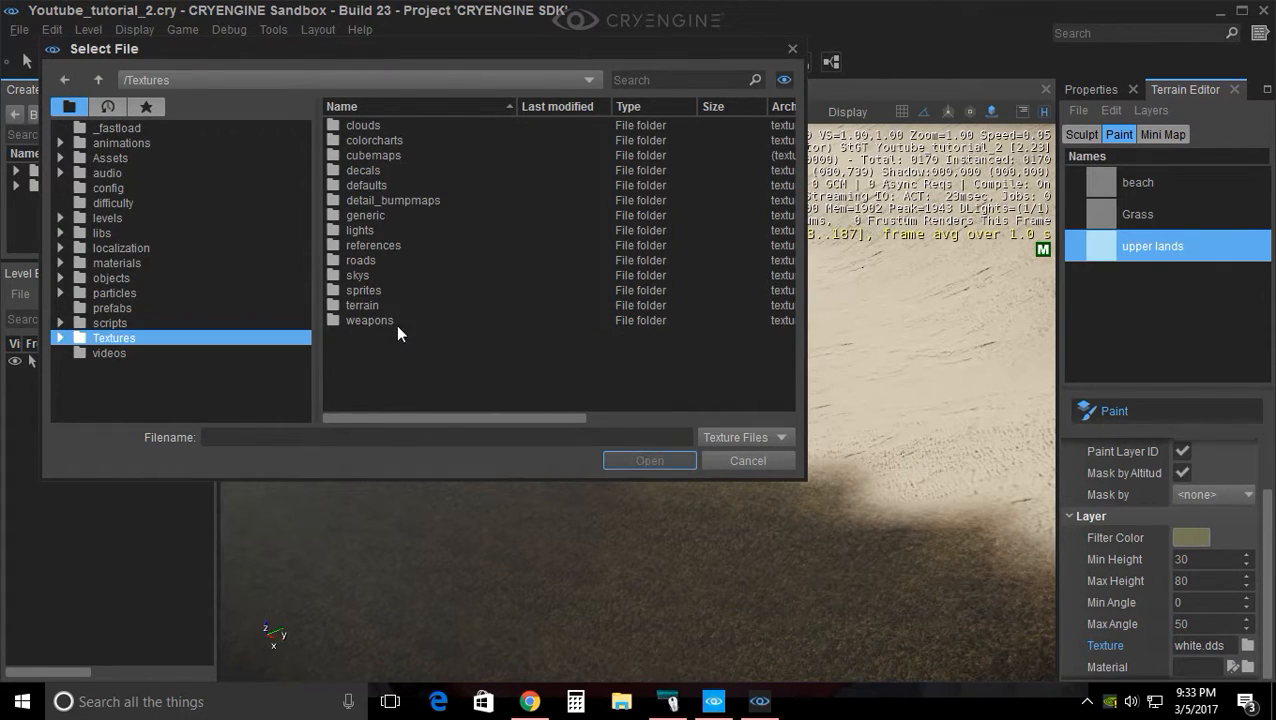
{"action": "double_click", "coordinate": [393, 185]}
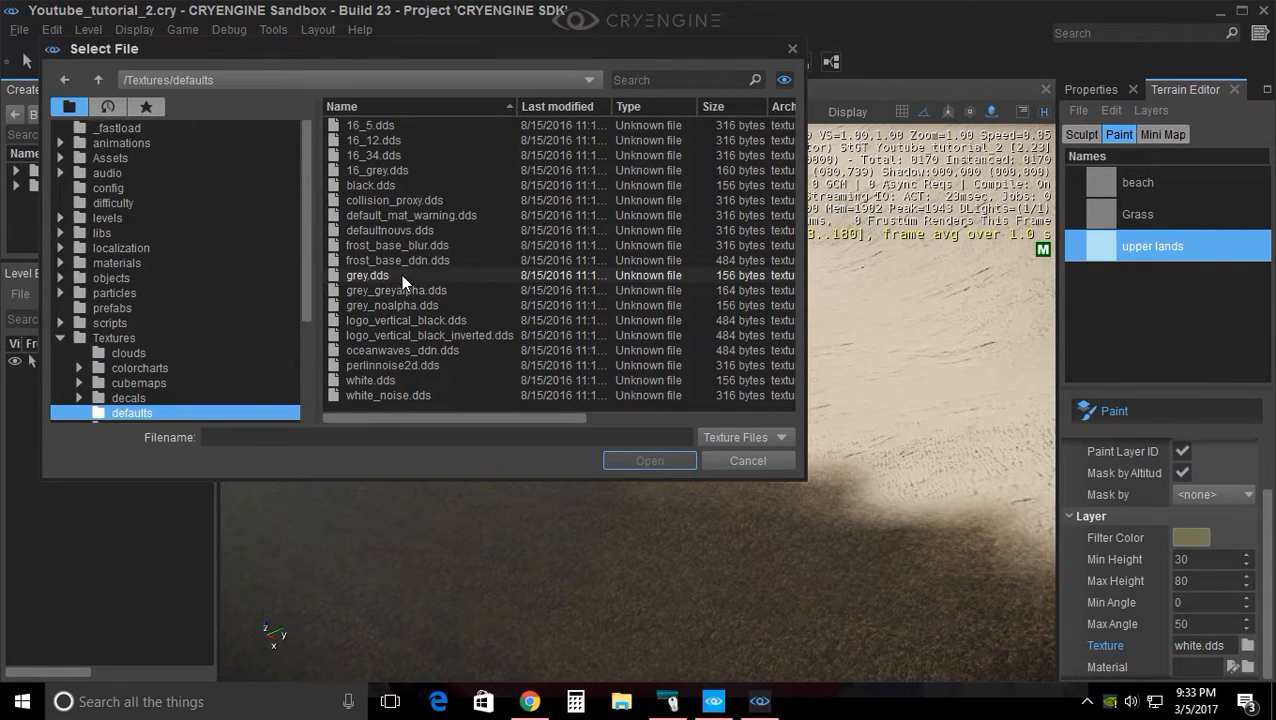
{"action": "double_click", "coordinate": [401, 274]}
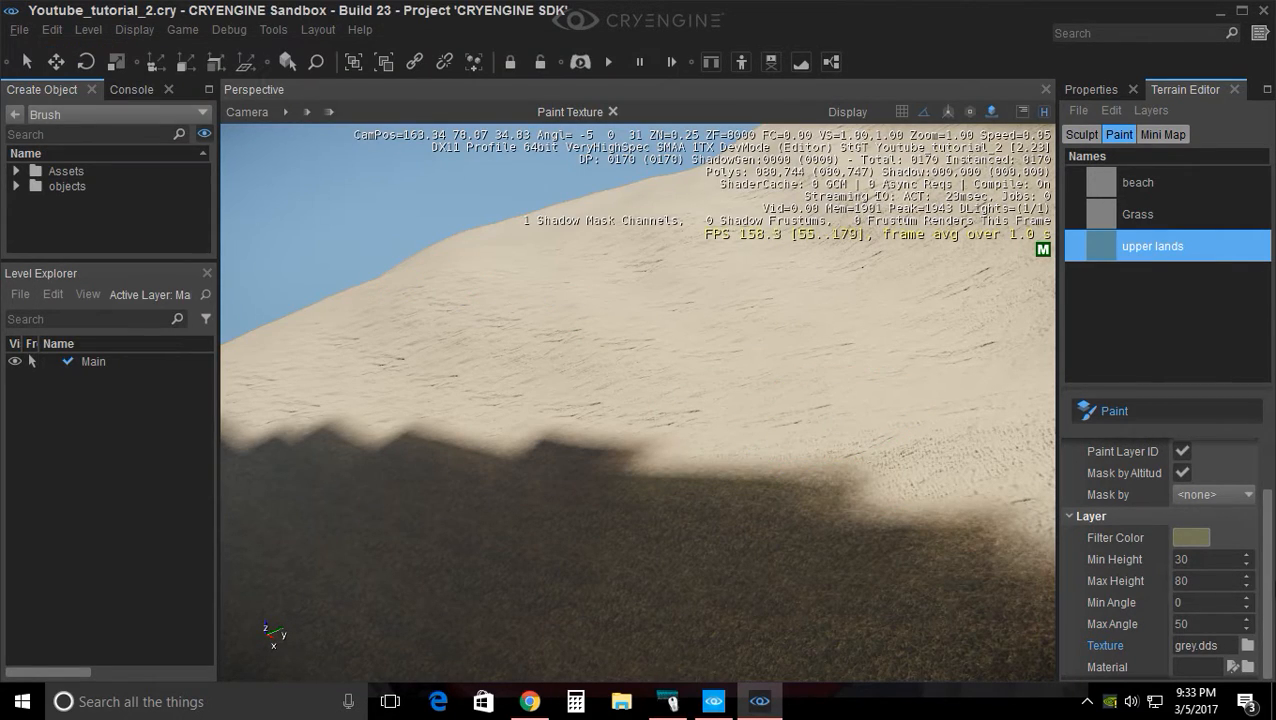
Assign the terrain material canyon_rock_terrain.mtl to the upper lands layer and flood the terrain with the layer
{"action": "scroll", "coordinate": [1266, 584], "scroll_direction": "down", "scroll_amount": 1}
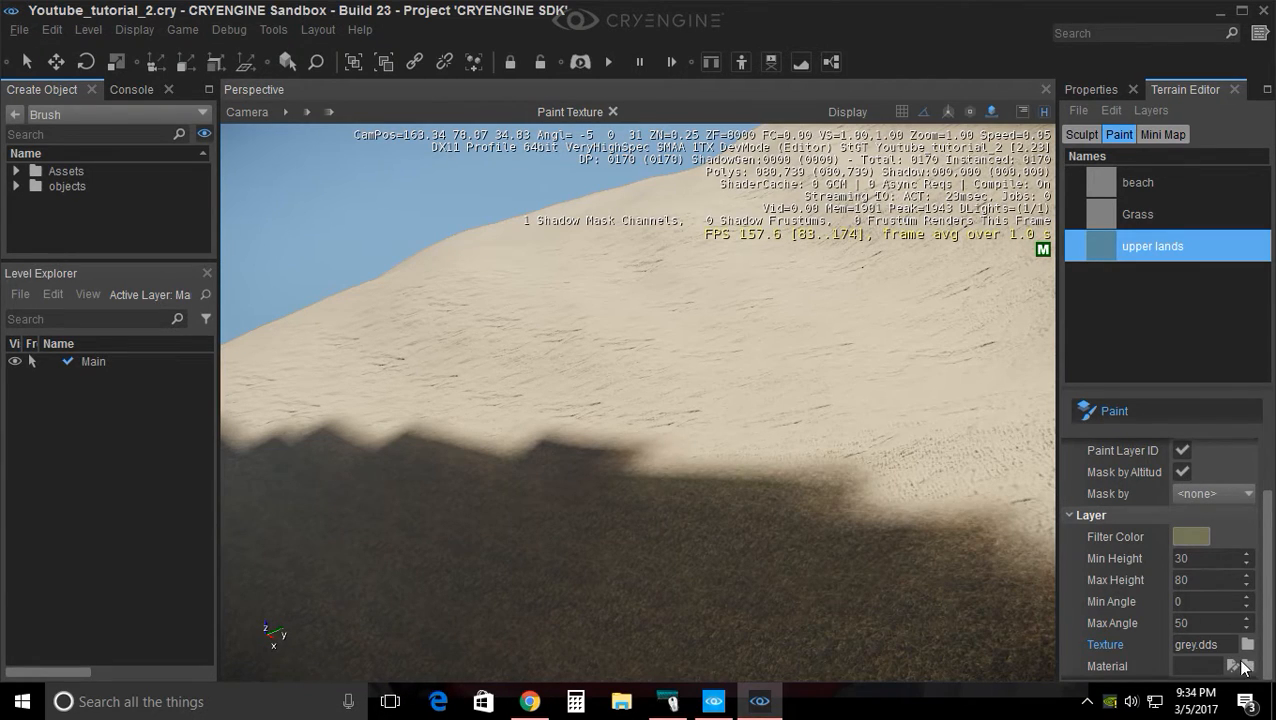
{"action": "left_click", "coordinate": [1248, 666]}
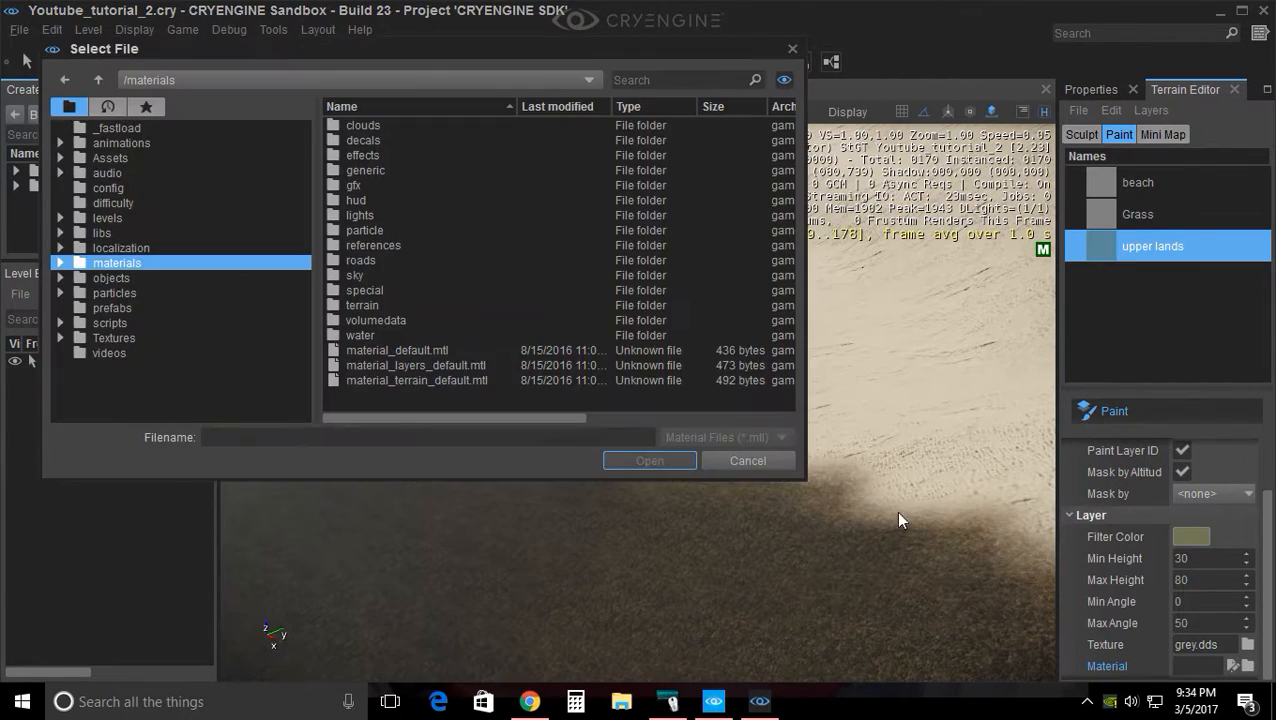
{"action": "double_click", "coordinate": [406, 304]}
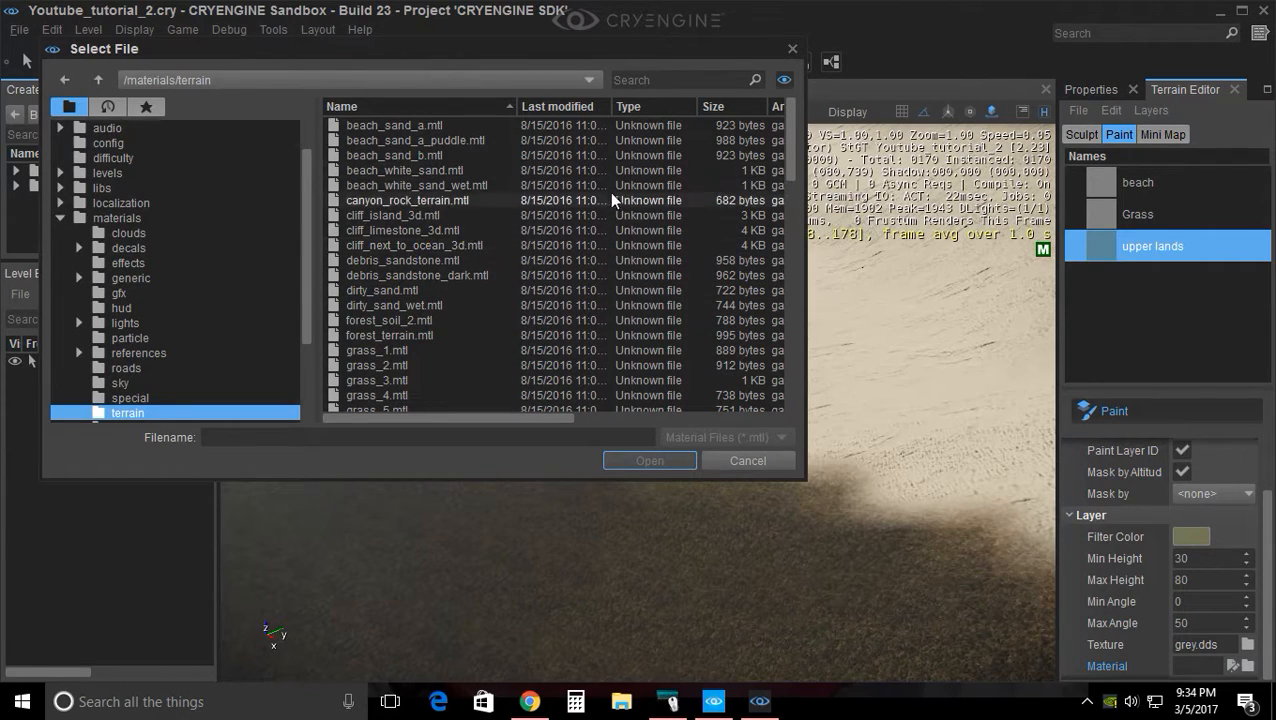
{"action": "left_click", "coordinate": [498, 196]}
{"action": "left_click", "coordinate": [648, 460]}
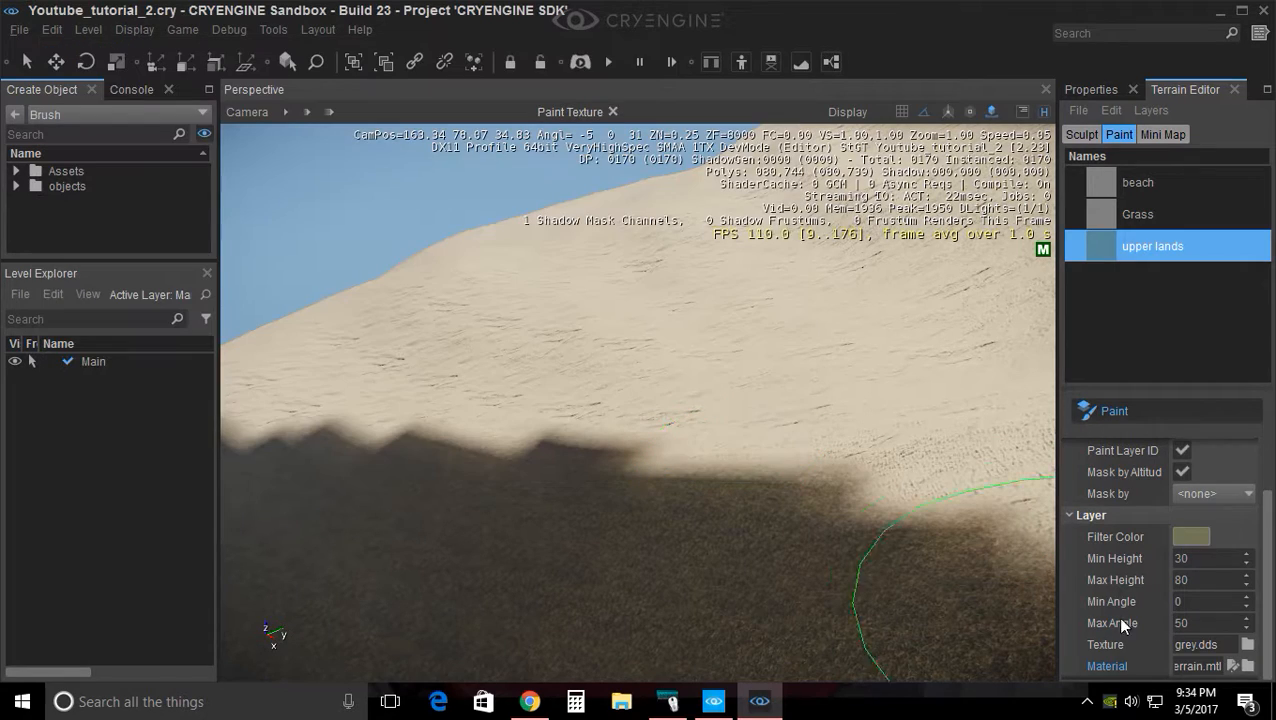
{"action": "left_click", "coordinate": [1150, 110]}
{"action": "left_click", "coordinate": [1155, 220]}
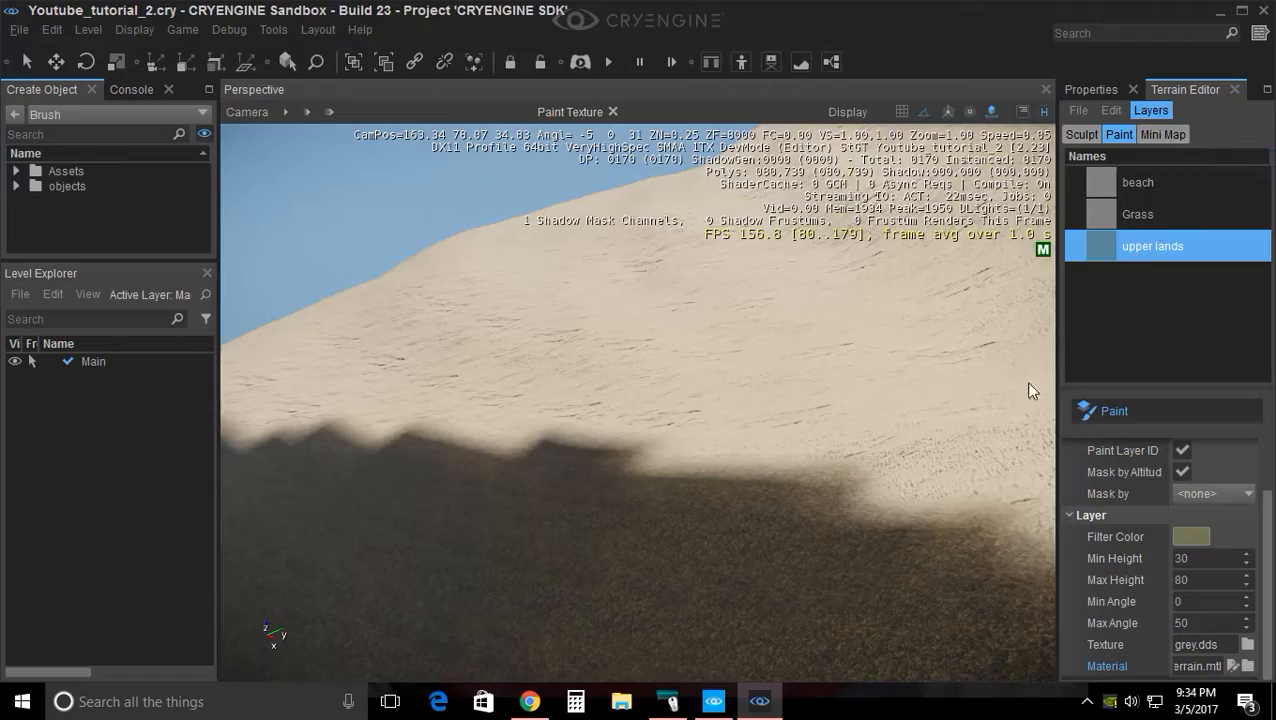
Examine the flooded upper lands band along the mountain slope, including its borders and any uncovered steep patches
{"action": "key", "text": "w"}
{"action": "mouse_move", "coordinate": [750, 445]}
{"action": "right_mouse_down"}
{"action": "mouse_move", "coordinate": [770, 443]}
{"action": "mouse_move", "coordinate": [770, 485]}
{"action": "mouse_move", "coordinate": [740, 510]}
{"action": "mouse_move", "coordinate": [713, 503]}
{"action": "mouse_move", "coordinate": [765, 455]}
{"action": "mouse_move", "coordinate": [555, 441]}
{"action": "mouse_move", "coordinate": [749, 456]}
{"action": "mouse_move", "coordinate": [747, 437]}
{"action": "right_mouse_up"}
{"action": "key", "text": "s"}
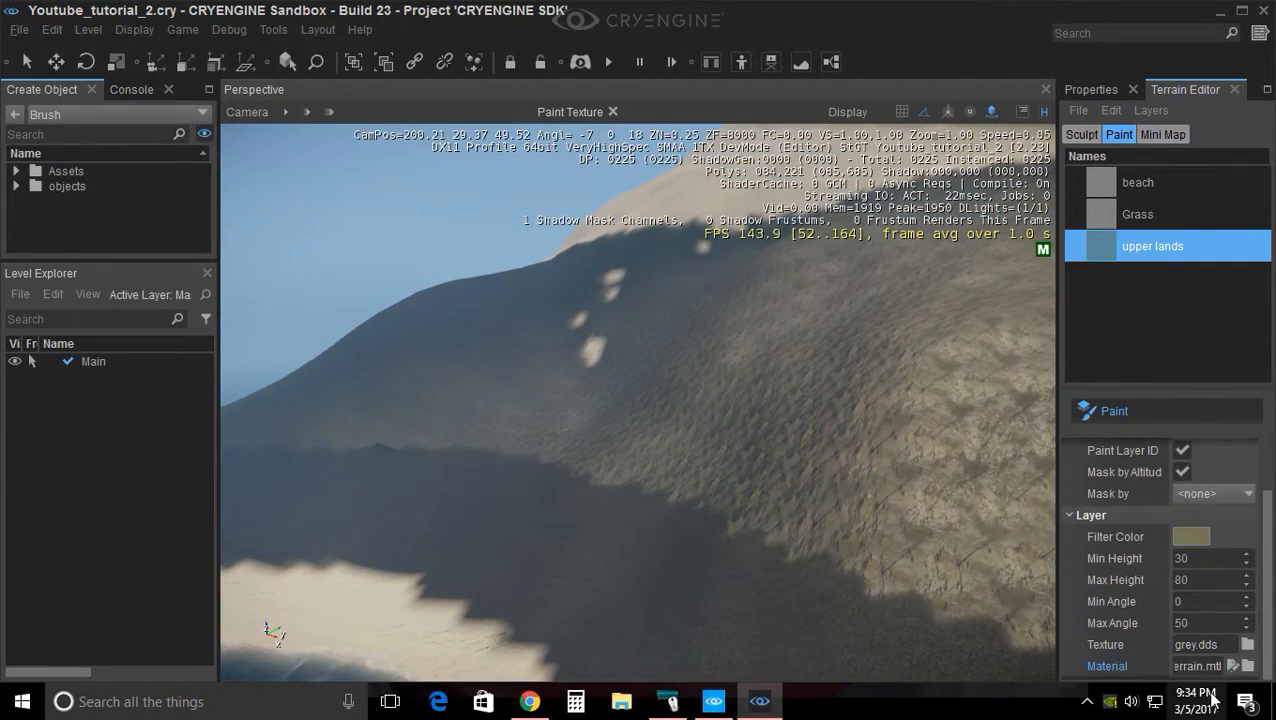
{"action": "key", "text": "w"}
{"action": "key", "text": "a"}
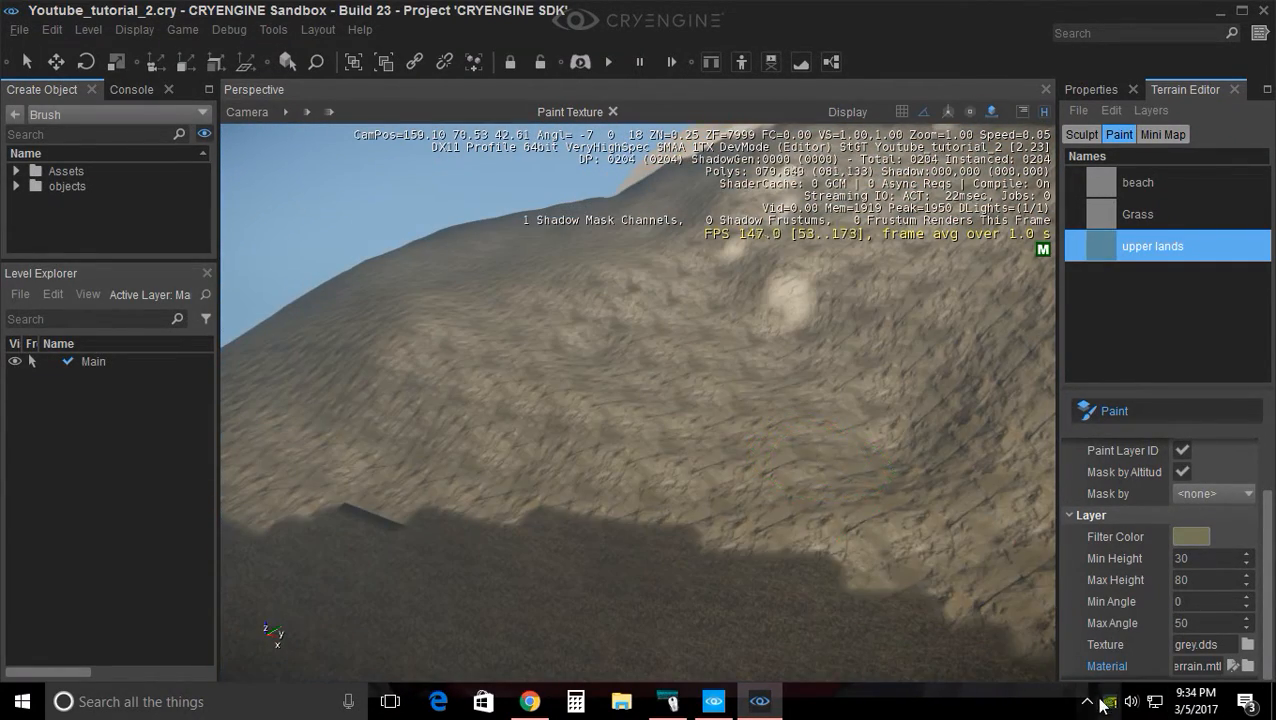
{"action": "right_click_drag", "start_coordinate": [760, 503], "coordinate": [800, 458]}
{"action": "key", "text": "s"}
{"action": "key", "text": "d"}
Create a fourth terrain paint layer and name it cliff
{"action": "right_click", "coordinate": [1126, 300]}
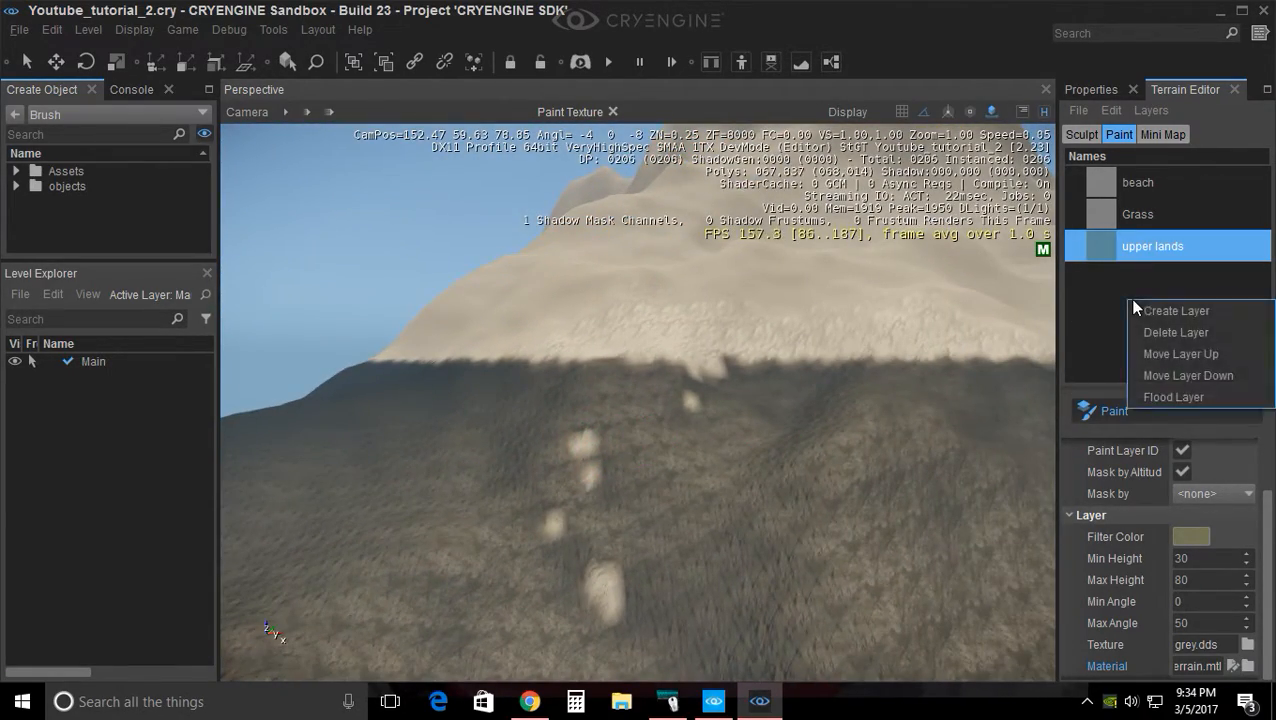
{"action": "left_click", "coordinate": [1165, 311]}
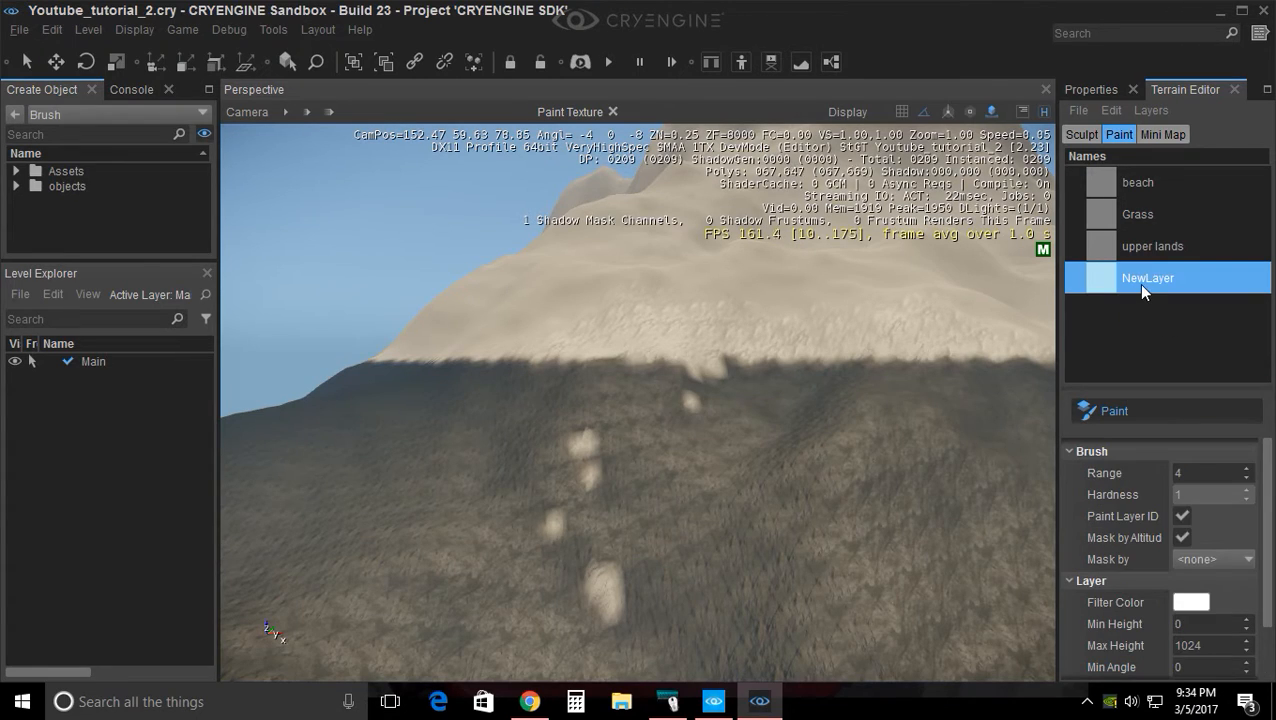
{"action": "double_click", "coordinate": [1142, 283]}
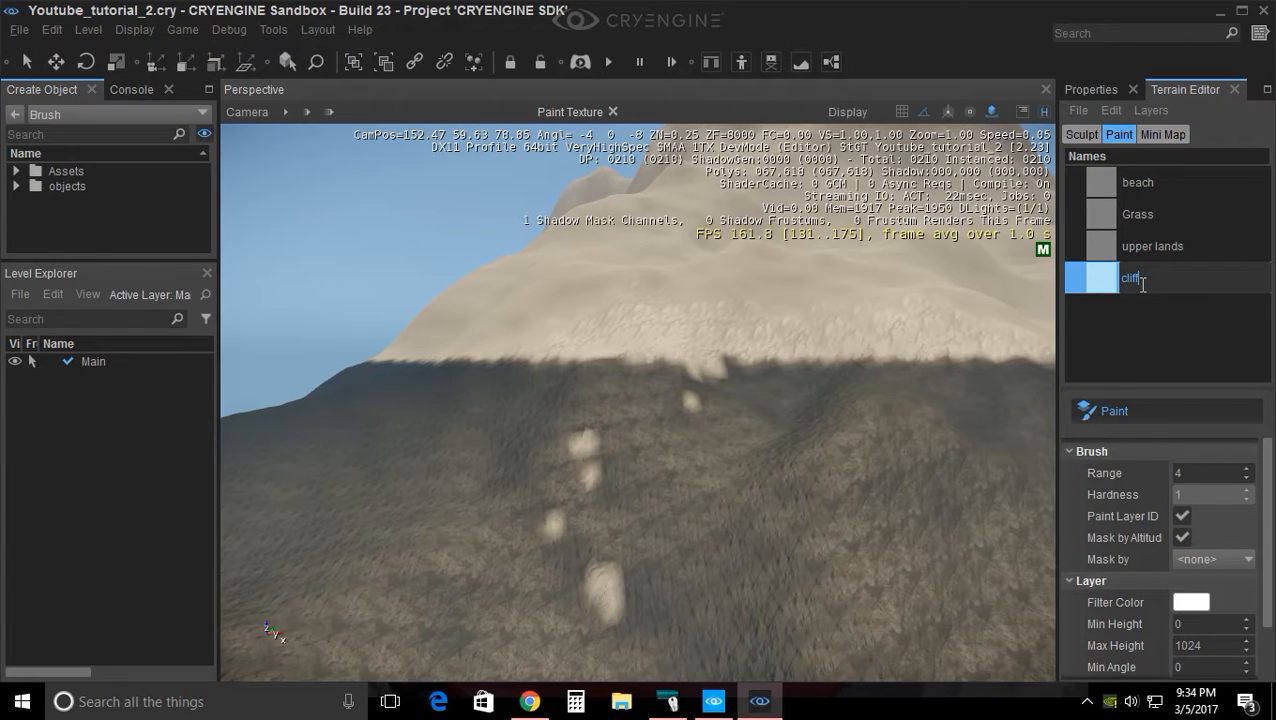
{"action": "key", "text": "Return"}
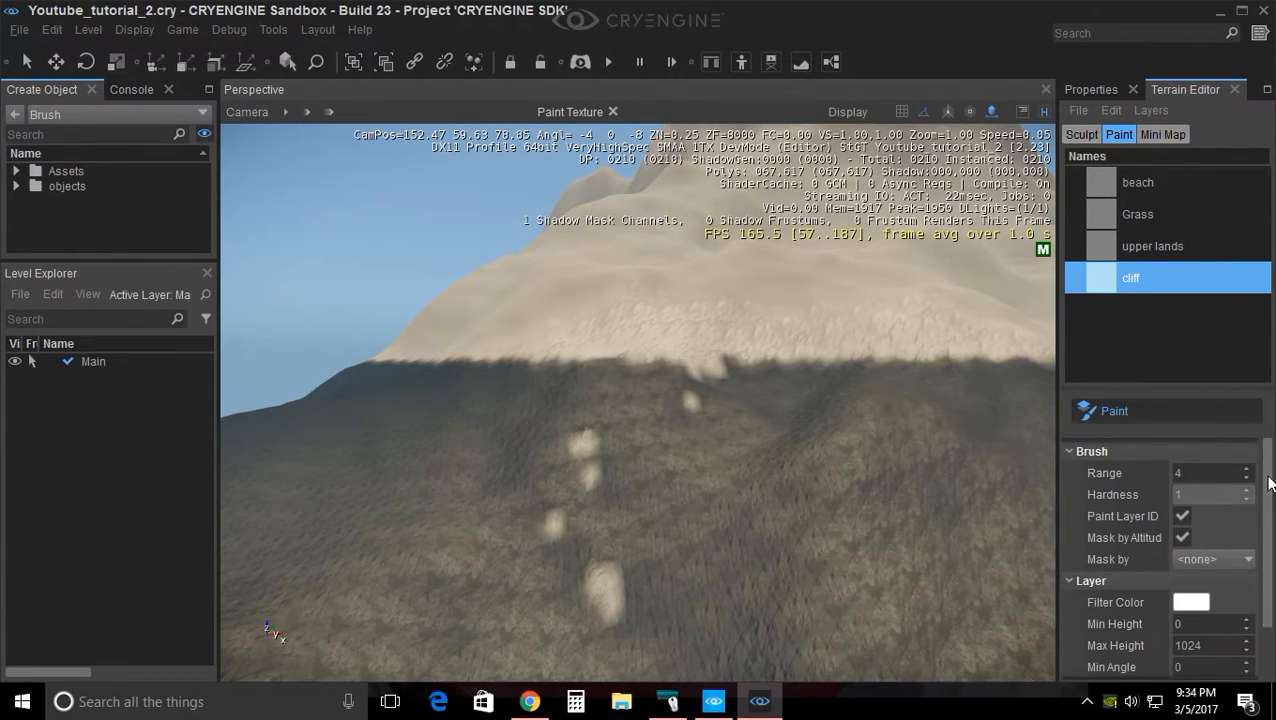
Set the cliff layer's minimum angle to 50 and its filter color to dark grey
{"action": "scroll", "coordinate": [1268, 481], "scroll_direction": "down", "scroll_amount": 3}
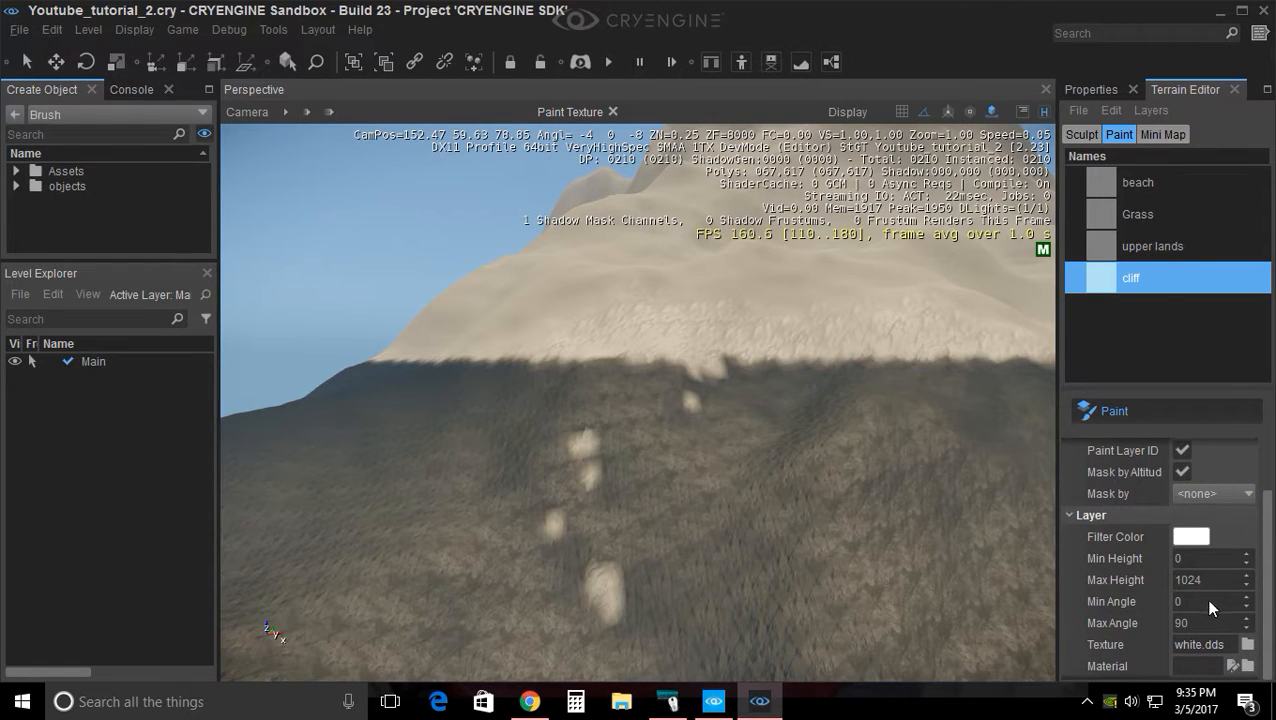
{"action": "left_click", "coordinate": [1267, 566]}
{"action": "left_click", "coordinate": [1191, 537]}
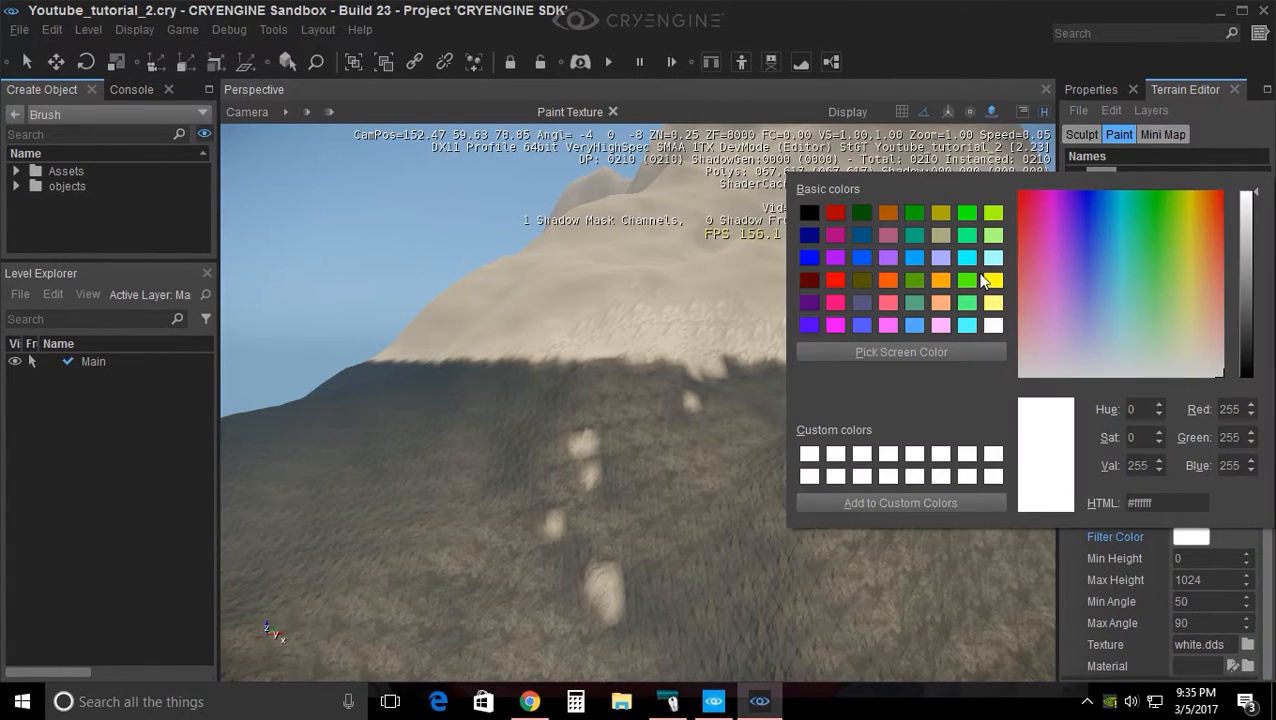
{"action": "left_click", "coordinate": [1245, 300]}
{"action": "left_click", "coordinate": [1205, 123]}
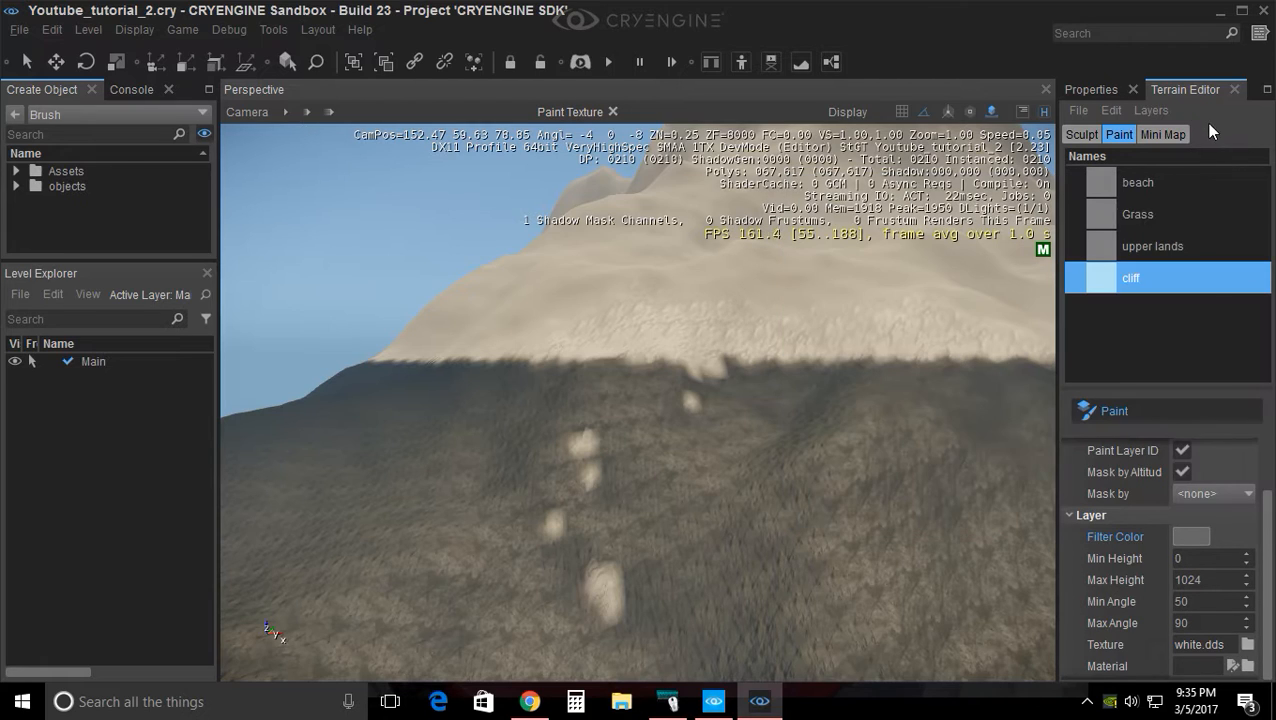
Assign the texture grey.dds from Textures/defaults to the cliff layer
{"action": "left_click", "coordinate": [1248, 648]}
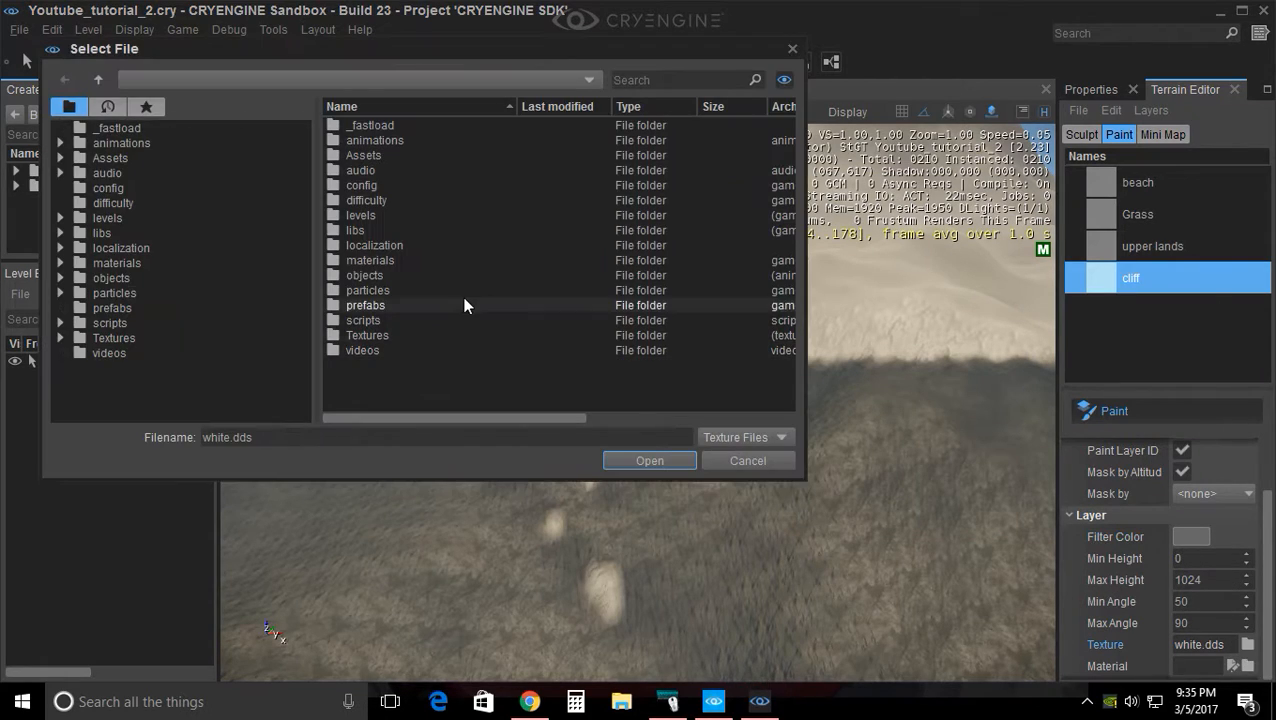
{"action": "double_click", "coordinate": [384, 335]}
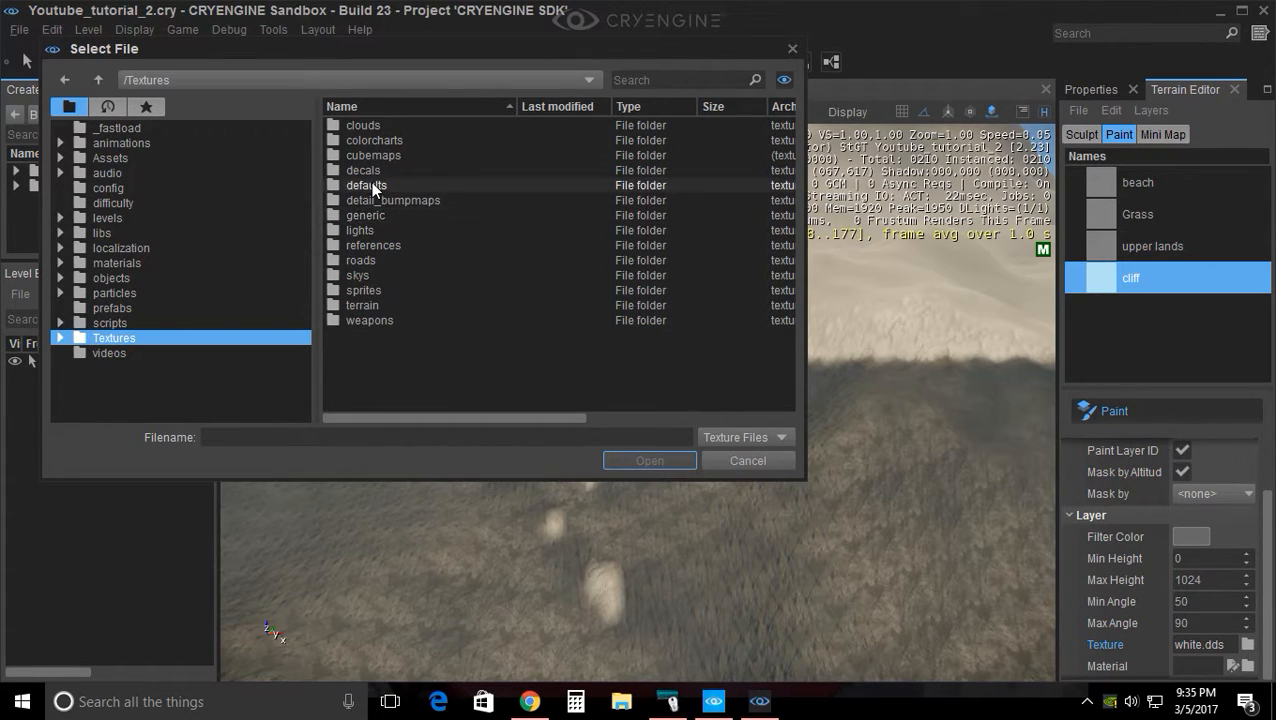
{"action": "double_click", "coordinate": [371, 183]}
{"action": "double_click", "coordinate": [430, 277]}
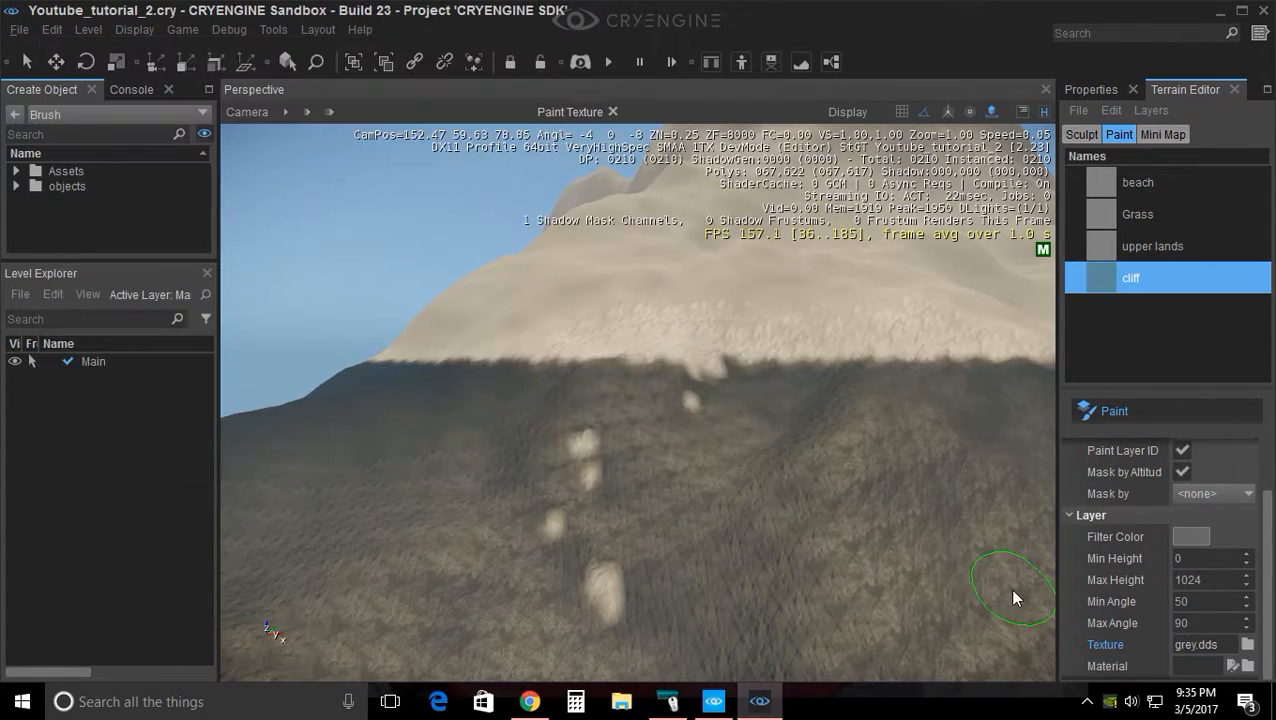
Assign the terrain material cliff_island_3d.mtl to the cliff layer and flood the terrain with the layer
{"action": "left_click", "coordinate": [1249, 668]}
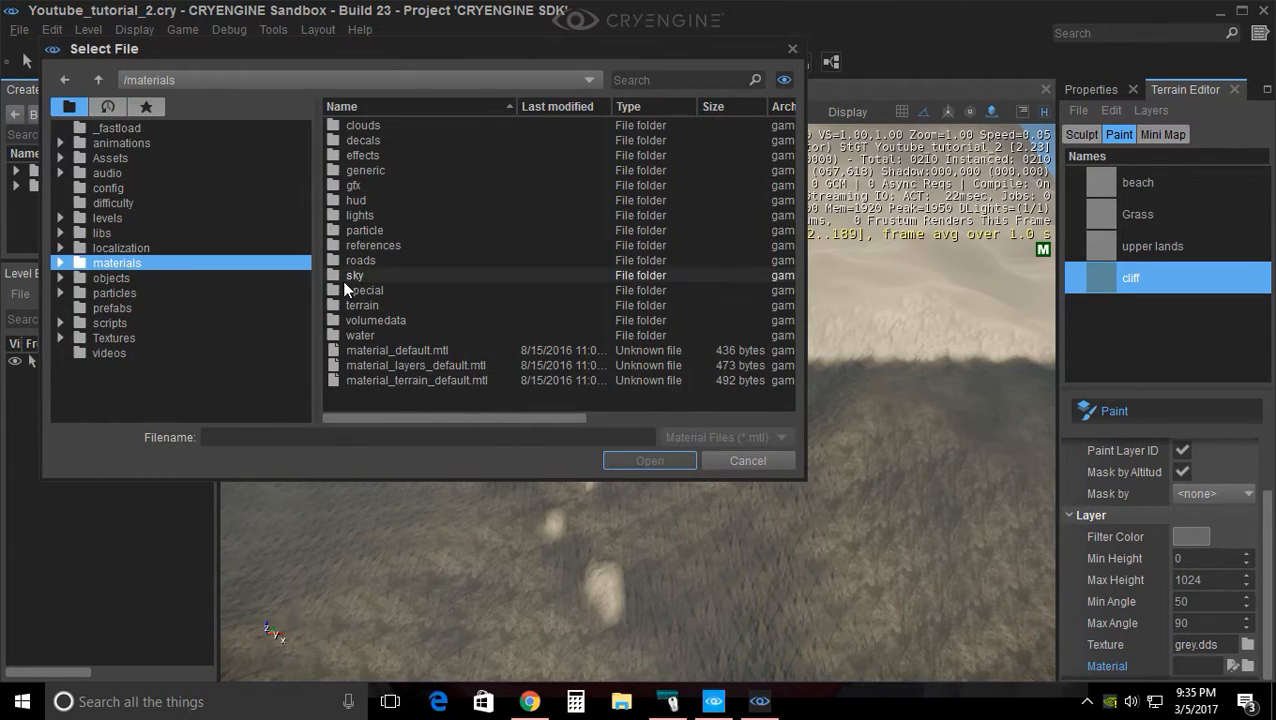
{"action": "left_click", "coordinate": [383, 309]}
{"action": "double_click", "coordinate": [383, 309]}
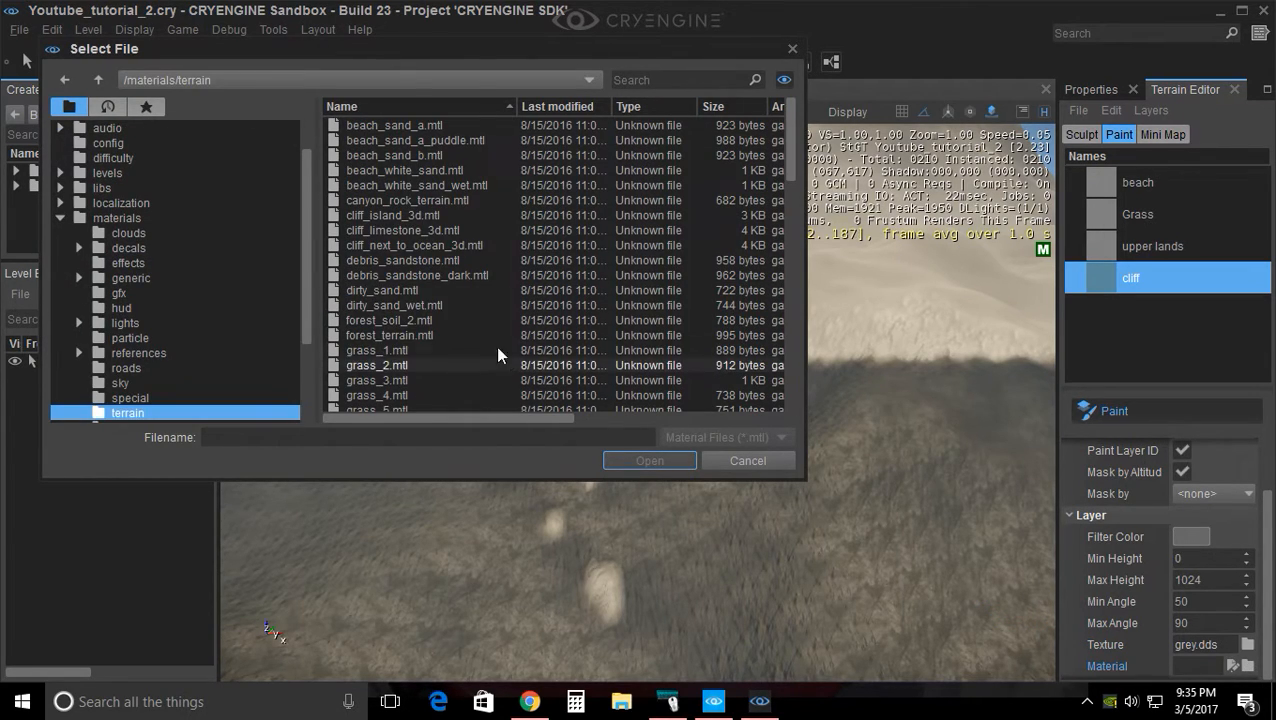
{"action": "left_click", "coordinate": [420, 216]}
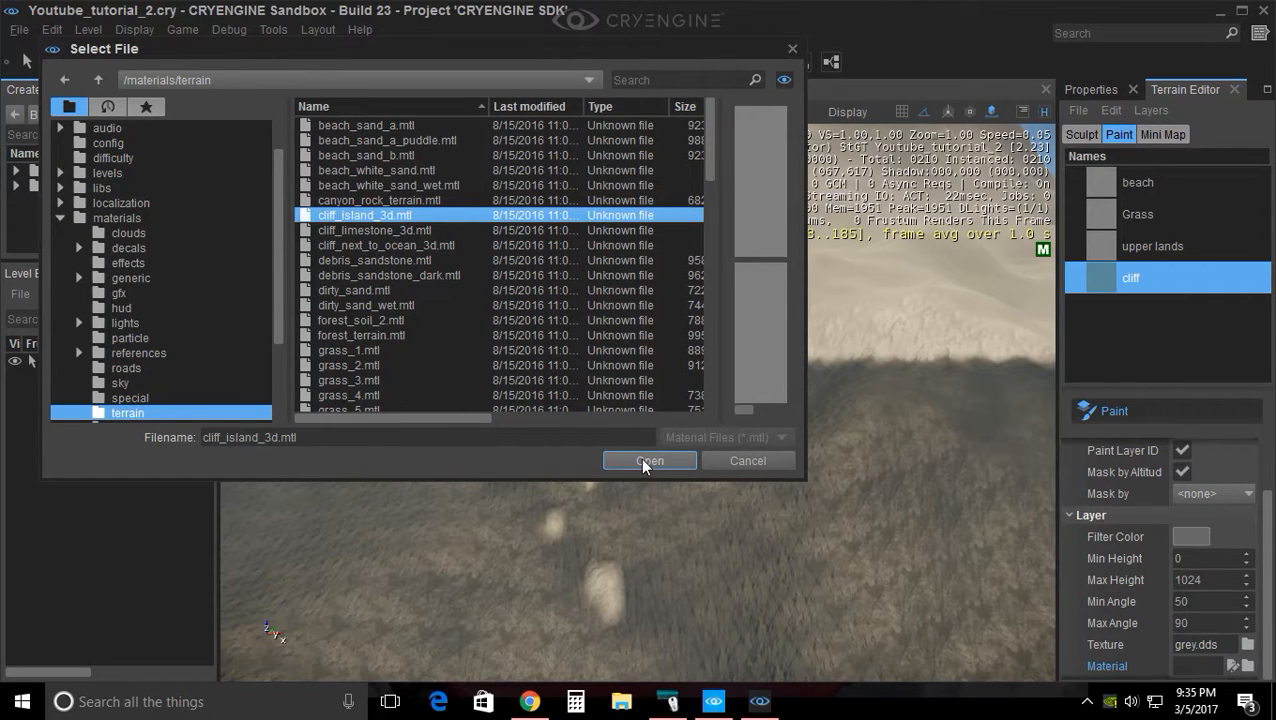
{"action": "left_click", "coordinate": [644, 462]}
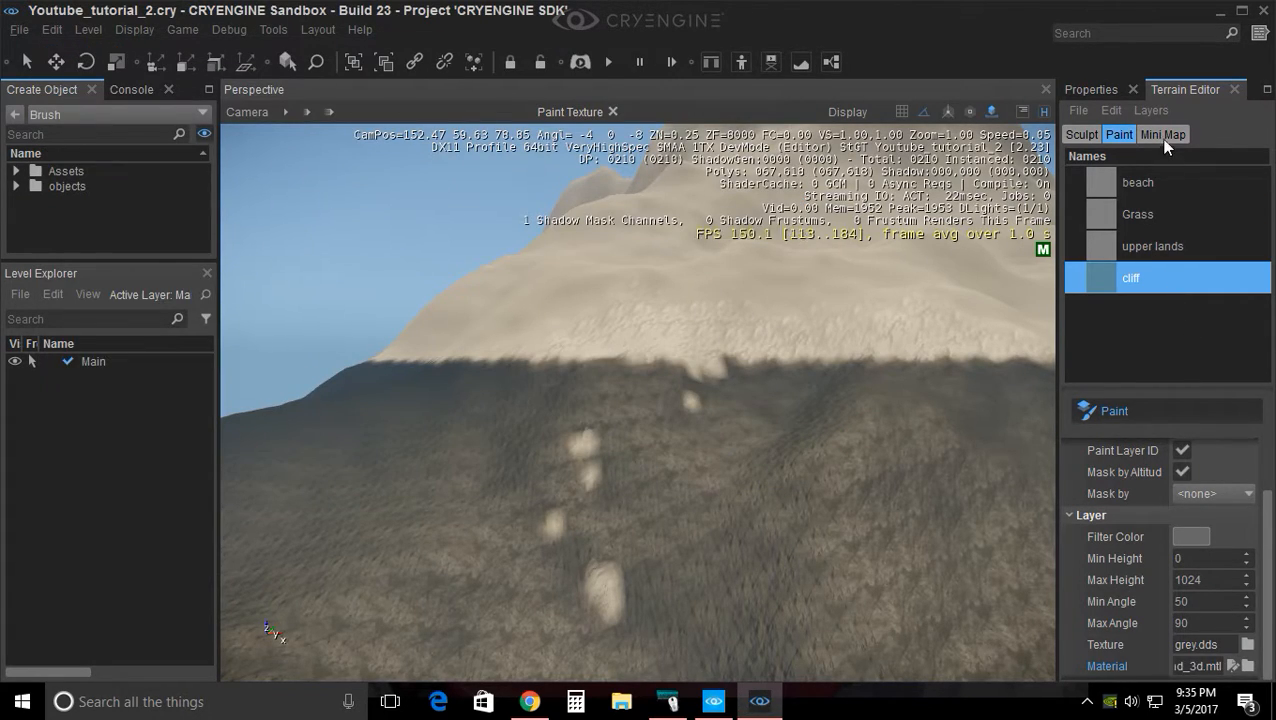
{"action": "left_click", "coordinate": [1147, 111]}
{"action": "left_click", "coordinate": [1158, 219]}
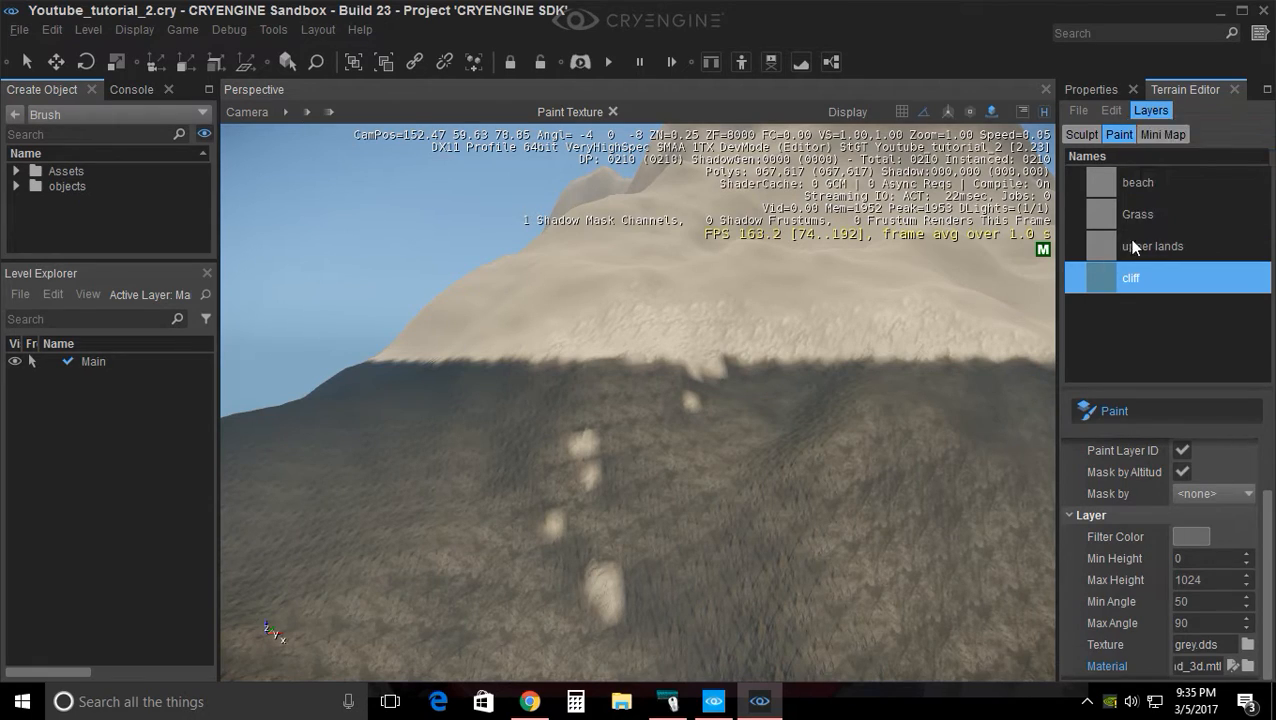
Examine the cliff layer's coverage on the steep slopes and the high mountain faces
{"action": "mouse_move", "coordinate": [689, 437]}
{"action": "right_mouse_down"}
{"action": "mouse_move", "coordinate": [655, 385]}
{"action": "mouse_move", "coordinate": [664, 342]}
{"action": "mouse_move", "coordinate": [654, 393]}
{"action": "right_mouse_up"}
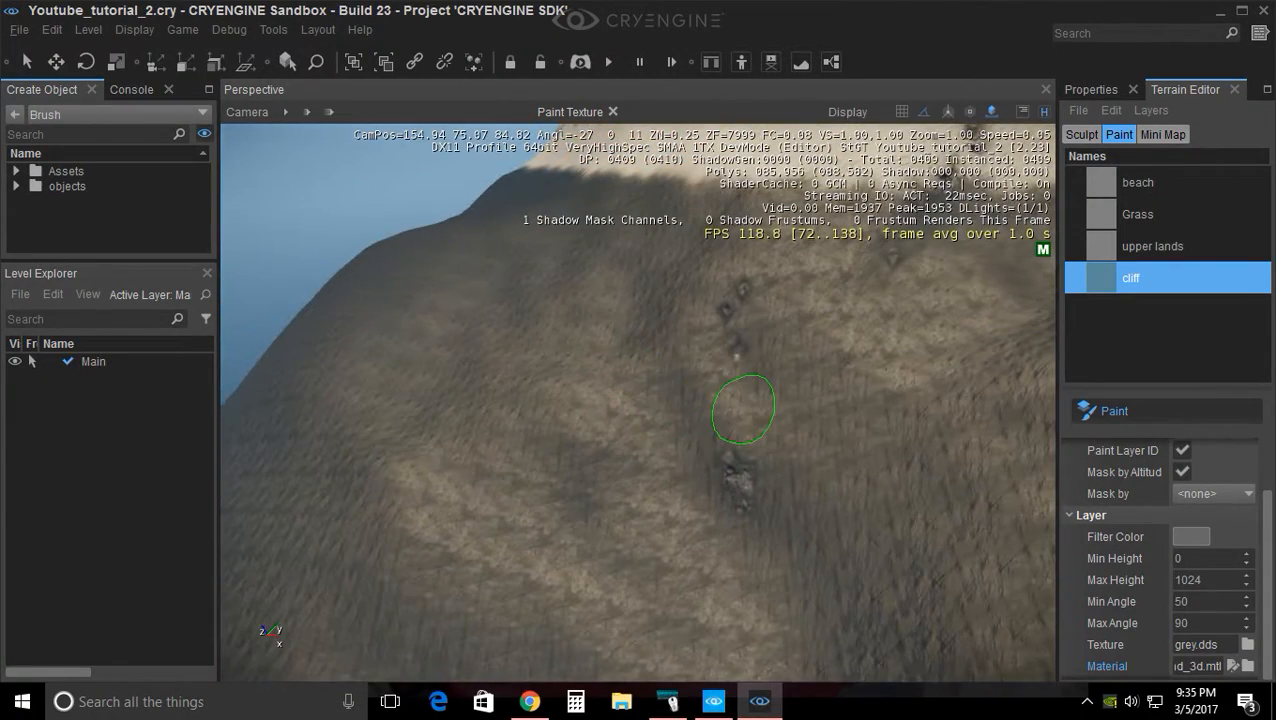
{"action": "right_click_drag", "start_coordinate": [744, 411], "coordinate": [920, 438]}
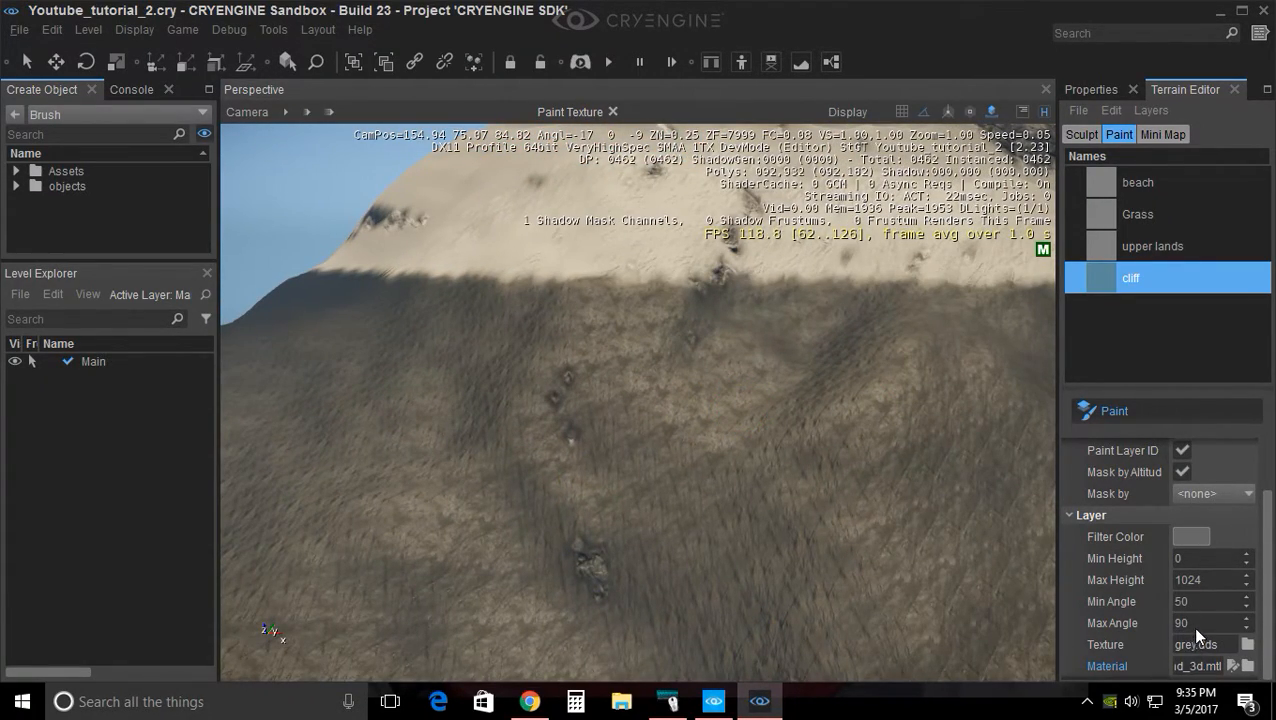
{"action": "key", "text": "w"}
{"action": "mouse_move", "coordinate": [824, 418]}
{"action": "right_mouse_down"}
{"action": "mouse_move", "coordinate": [838, 404]}
{"action": "mouse_move", "coordinate": [533, 405]}
{"action": "mouse_move", "coordinate": [755, 425]}
{"action": "mouse_move", "coordinate": [755, 465]}
{"action": "mouse_move", "coordinate": [755, 360]}
{"action": "mouse_move", "coordinate": [785, 405]}
{"action": "mouse_move", "coordinate": [553, 603]}
{"action": "right_mouse_up"}
{"action": "mouse_move", "coordinate": [713, 370]}
{"action": "right_mouse_down"}
{"action": "mouse_move", "coordinate": [683, 356]}
{"action": "mouse_move", "coordinate": [735, 427]}
{"action": "mouse_move", "coordinate": [712, 370]}
{"action": "mouse_move", "coordinate": [580, 337]}
{"action": "mouse_move", "coordinate": [683, 356]}
{"action": "mouse_move", "coordinate": [676, 392]}
{"action": "mouse_move", "coordinate": [612, 399]}
{"action": "mouse_move", "coordinate": [672, 399]}
{"action": "mouse_move", "coordinate": [686, 413]}
{"action": "mouse_move", "coordinate": [652, 456]}
{"action": "mouse_move", "coordinate": [693, 413]}
{"action": "mouse_move", "coordinate": [655, 392]}
{"action": "mouse_move", "coordinate": [678, 413]}
{"action": "mouse_move", "coordinate": [577, 398]}
{"action": "mouse_move", "coordinate": [644, 413]}
{"action": "mouse_move", "coordinate": [646, 430]}
{"action": "mouse_move", "coordinate": [644, 407]}
{"action": "mouse_move", "coordinate": [798, 420]}
{"action": "mouse_move", "coordinate": [638, 421]}
{"action": "mouse_move", "coordinate": [615, 405]}
{"action": "mouse_move", "coordinate": [640, 352]}
{"action": "right_mouse_up"}
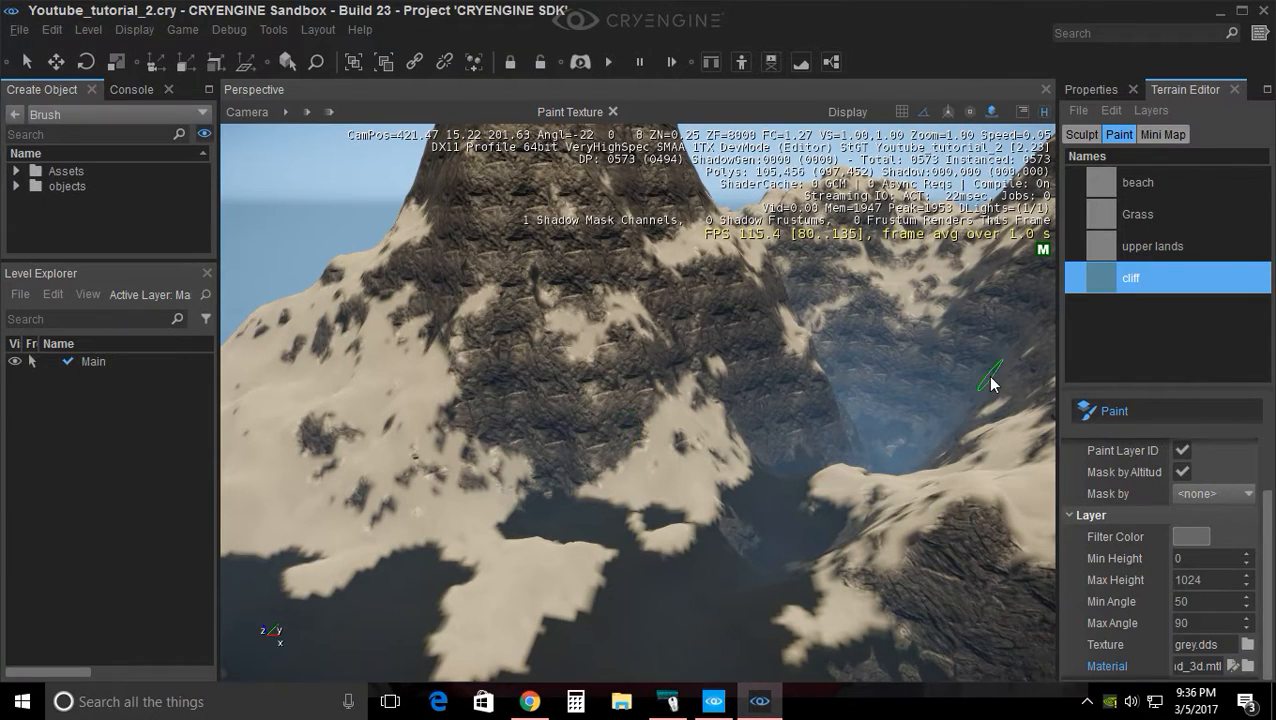
Examine the sandy slopes and rocky cliff patches on the mountain from close up
{"action": "left_click", "coordinate": [1110, 110]}
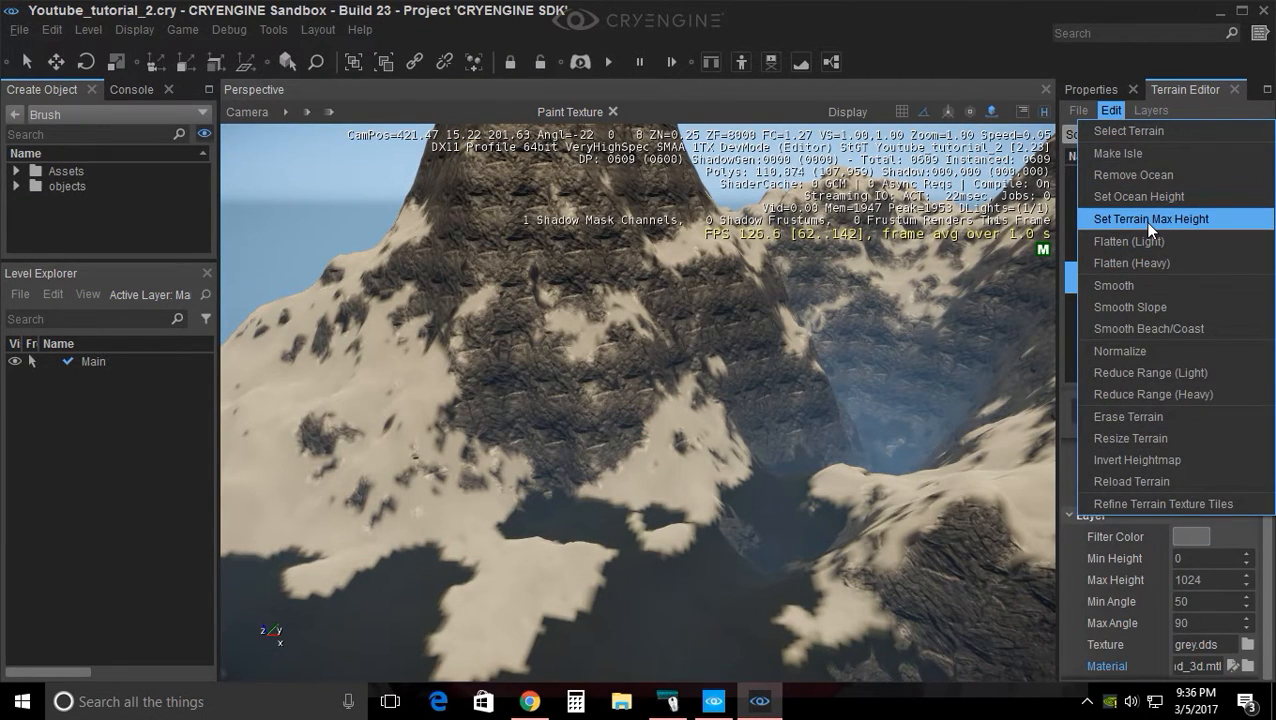
{"action": "mouse_move", "coordinate": [1080, 110]}
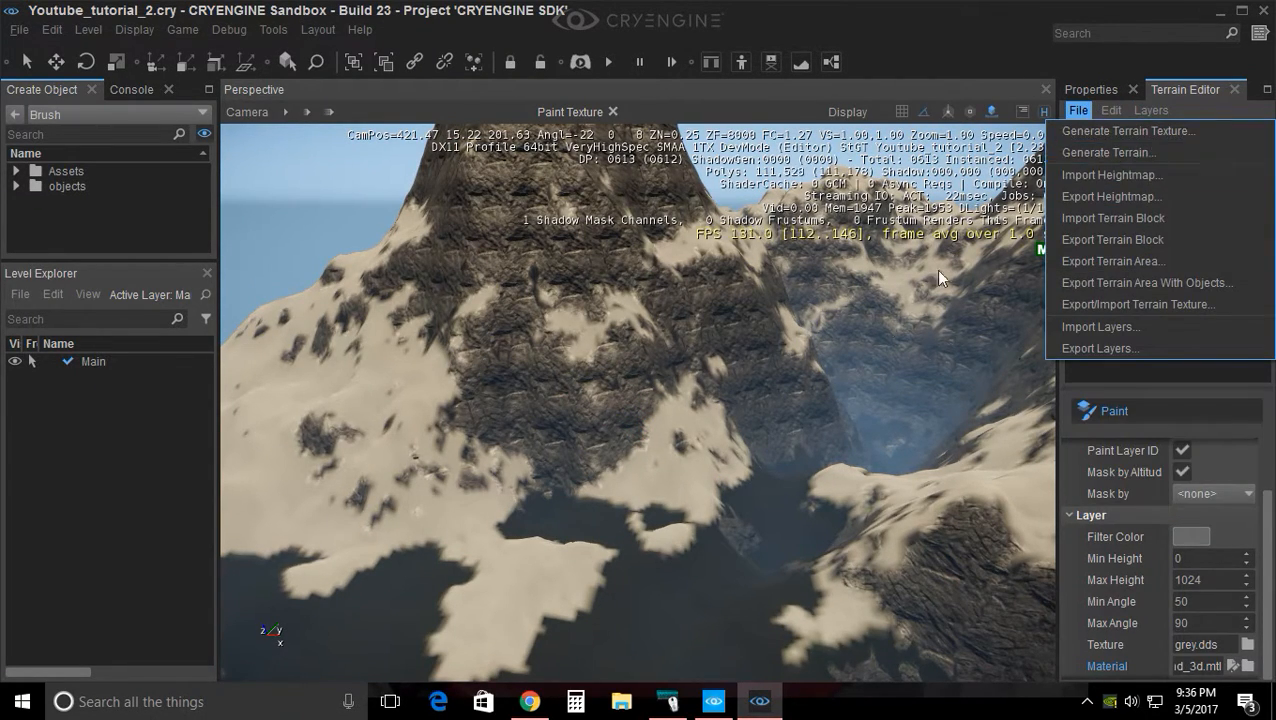
{"action": "left_click", "coordinate": [901, 340]}
{"action": "key", "text": "a"}
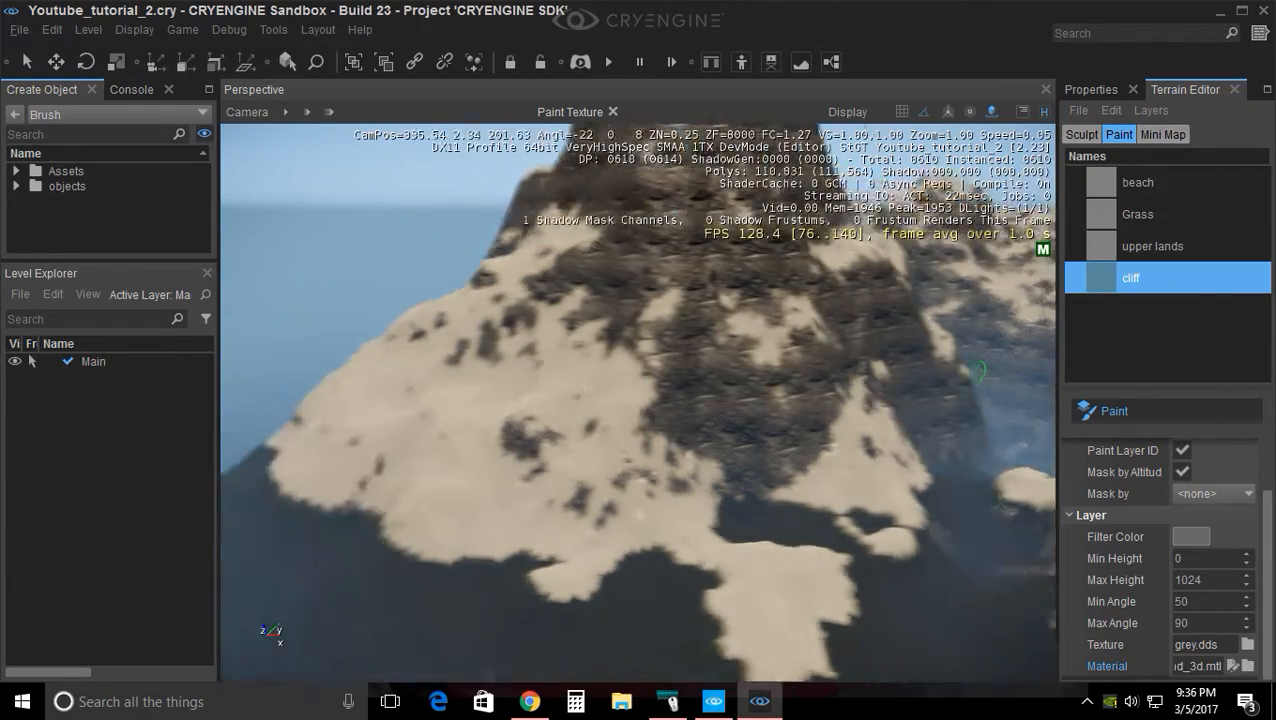
{"action": "mouse_move", "coordinate": [838, 350]}
{"action": "right_mouse_down"}
{"action": "mouse_move", "coordinate": [856, 345]}
{"action": "mouse_move", "coordinate": [621, 364]}
{"action": "mouse_move", "coordinate": [812, 356]}
{"action": "mouse_move", "coordinate": [820, 290]}
{"action": "mouse_move", "coordinate": [812, 400]}
{"action": "mouse_move", "coordinate": [825, 310]}
{"action": "mouse_move", "coordinate": [809, 356]}
{"action": "mouse_move", "coordinate": [818, 333]}
{"action": "mouse_move", "coordinate": [880, 318]}
{"action": "mouse_move", "coordinate": [950, 342]}
{"action": "mouse_move", "coordinate": [630, 461]}
{"action": "mouse_move", "coordinate": [750, 418]}
{"action": "right_mouse_up"}
{"action": "key", "text": "w"}
{"action": "key", "text": "w"}
{"action": "key", "text": "w"}
{"action": "key", "text": "s"}
{"action": "key", "text": "w"}
{"action": "key", "text": "s"}
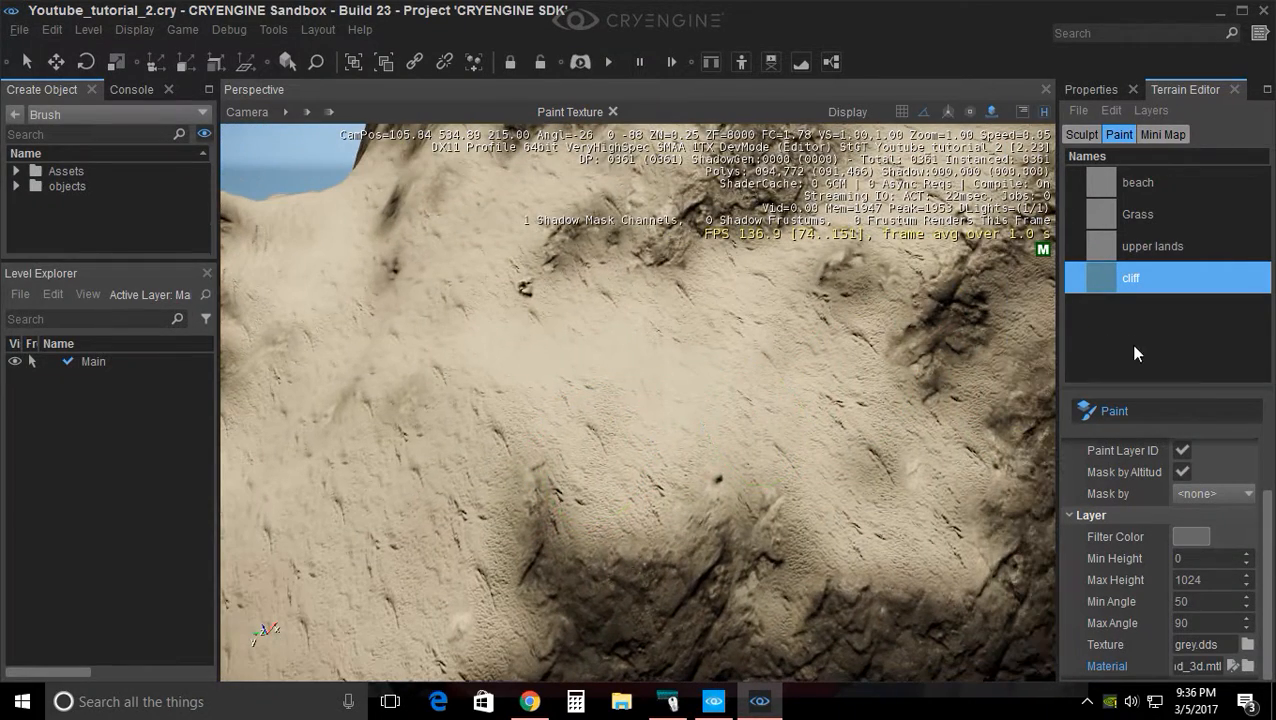
Add a new terrain layer and name it snow
{"action": "right_click", "coordinate": [1114, 322]}
{"action": "left_click", "coordinate": [1160, 333]}
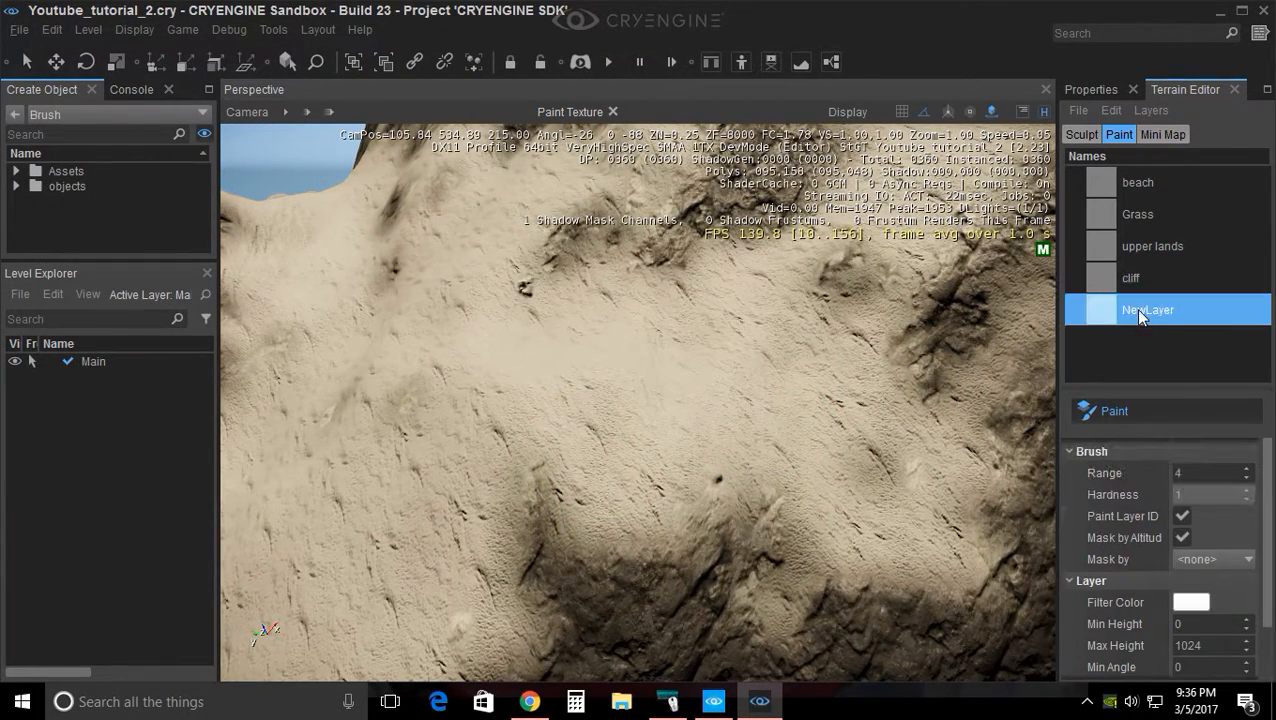
{"action": "double_click", "coordinate": [1137, 312]}
{"action": "key", "text": "Return"}
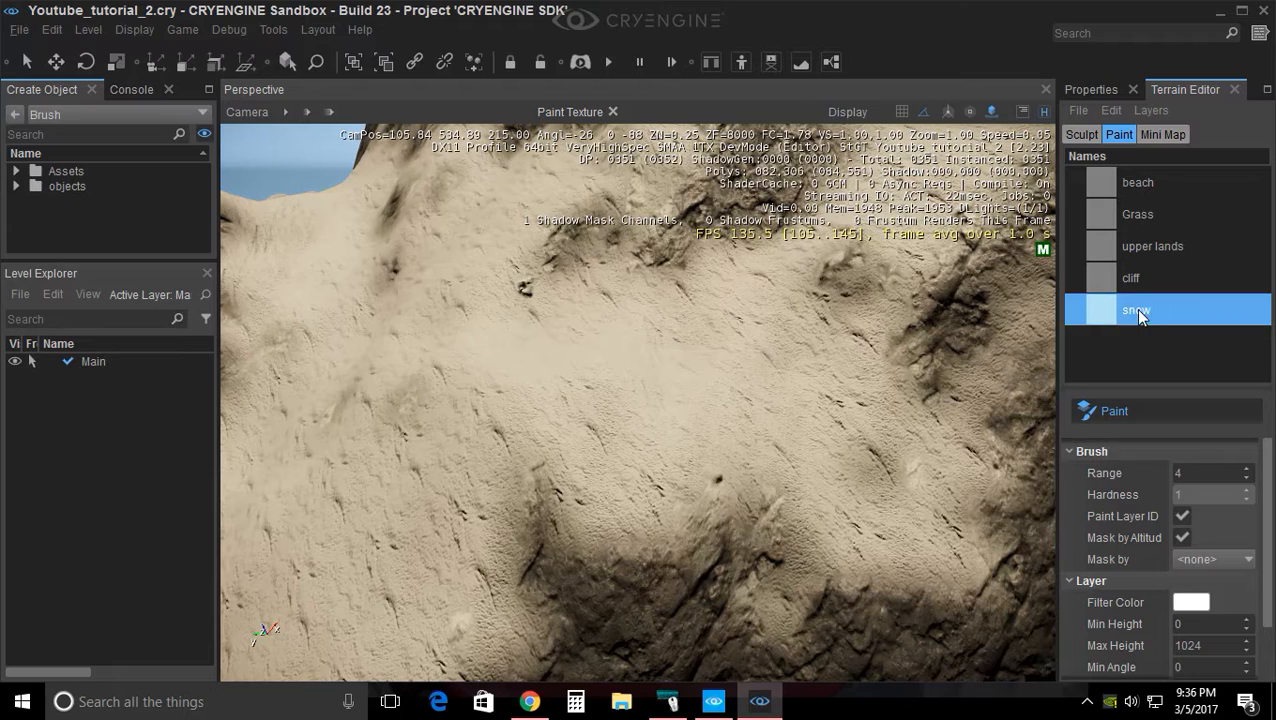
Check the upper lands layer's height limits and set the snow layer's minimum height to 80 and maximum angle to 50
{"action": "left_click", "coordinate": [1150, 251]}
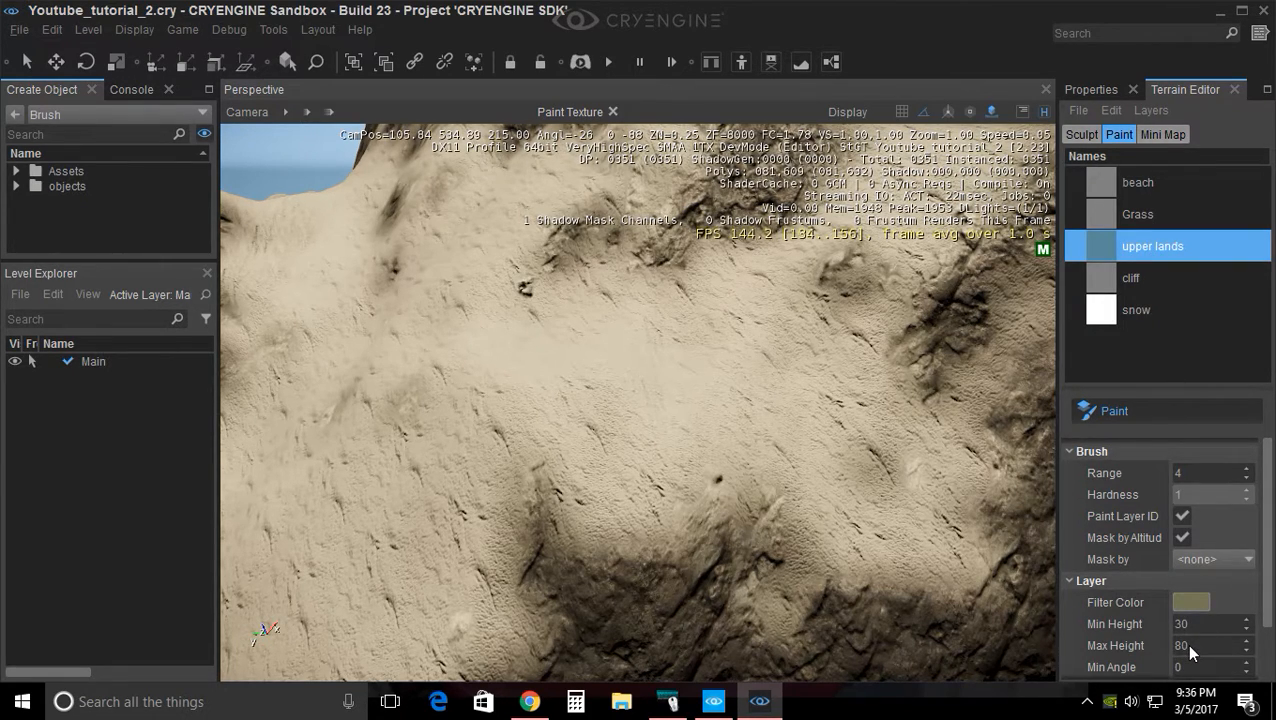
{"action": "left_click", "coordinate": [1143, 314]}
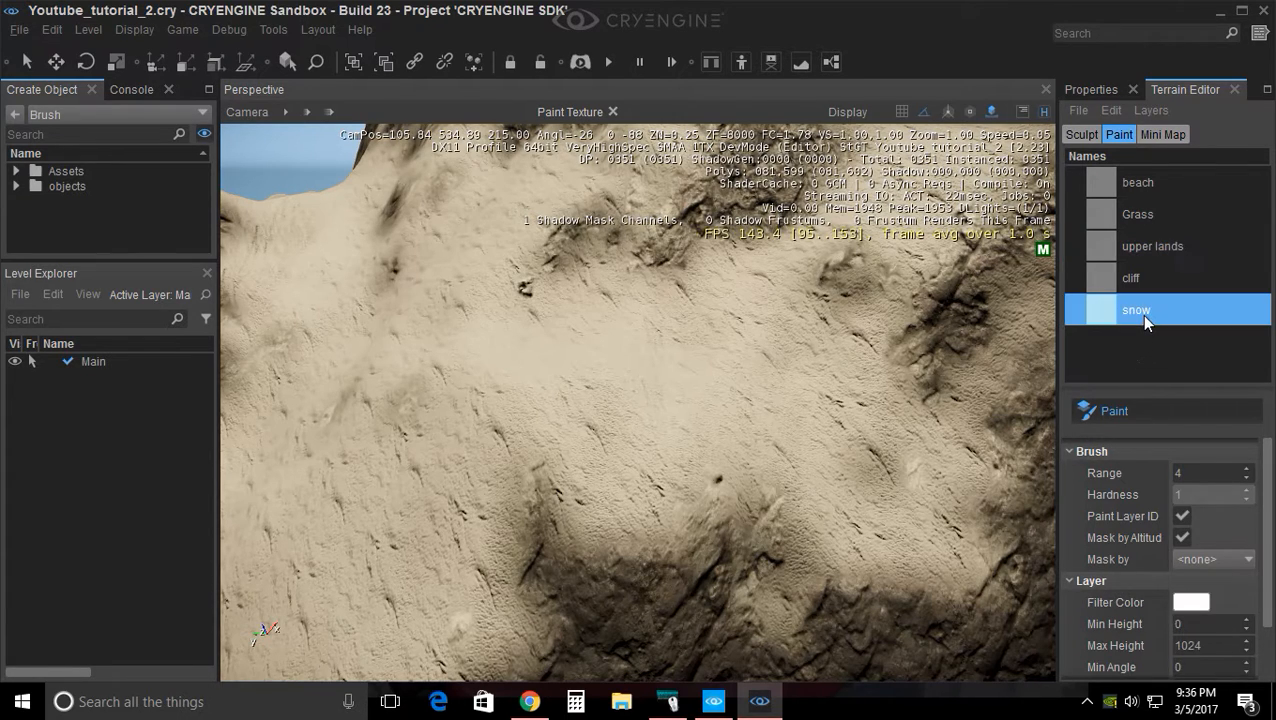
{"action": "scroll", "coordinate": [1268, 555], "scroll_direction": "down", "scroll_amount": 3}
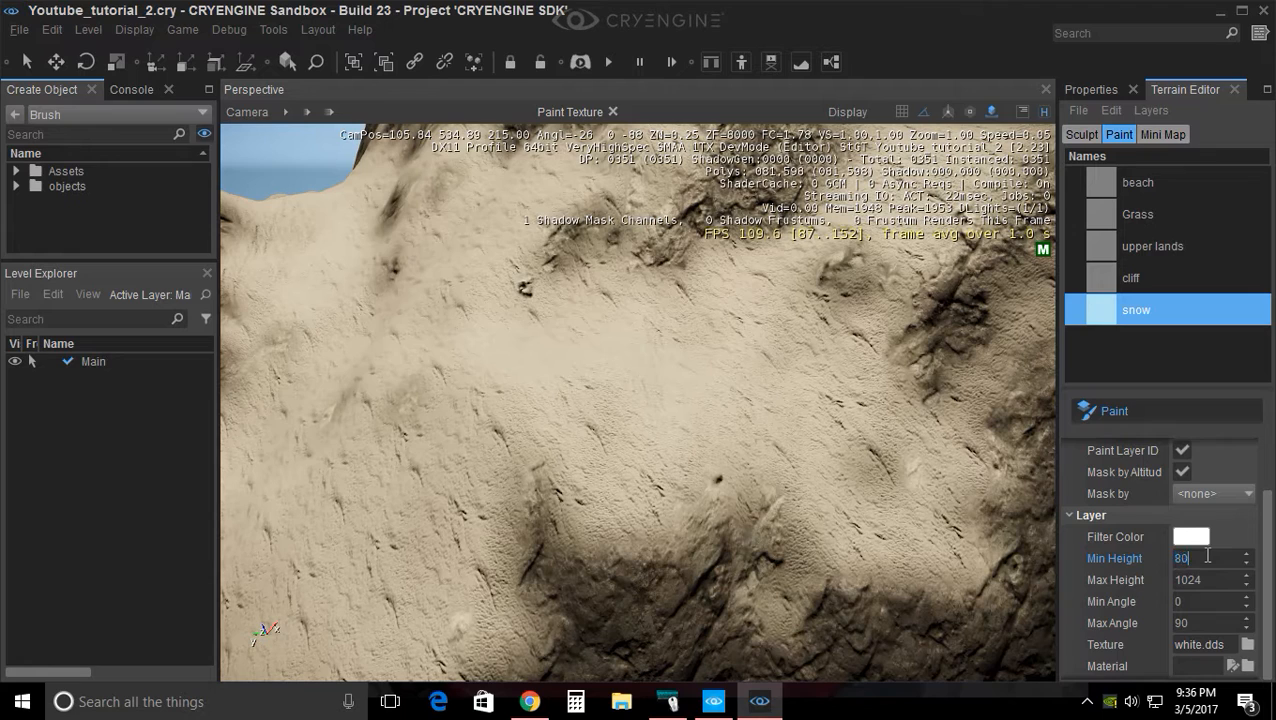
{"action": "double_click", "coordinate": [1195, 618]}
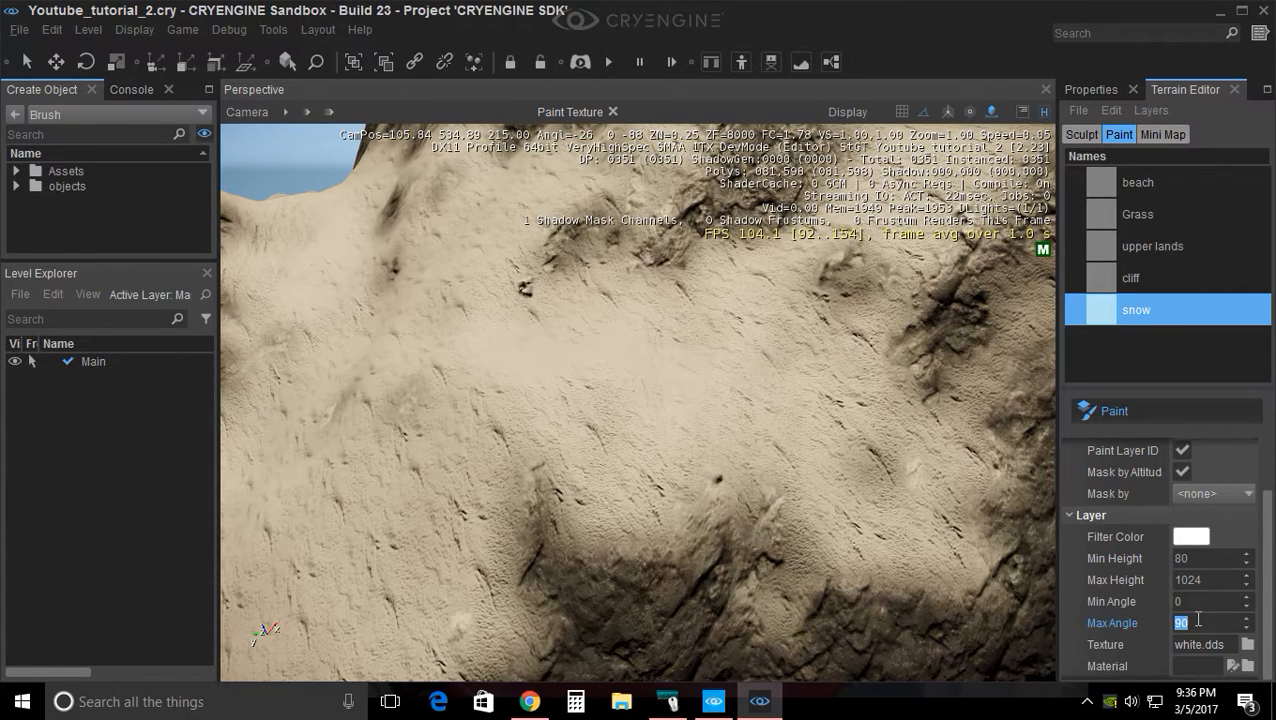
{"action": "right_click_drag", "start_coordinate": [901, 342], "coordinate": [812, 450]}
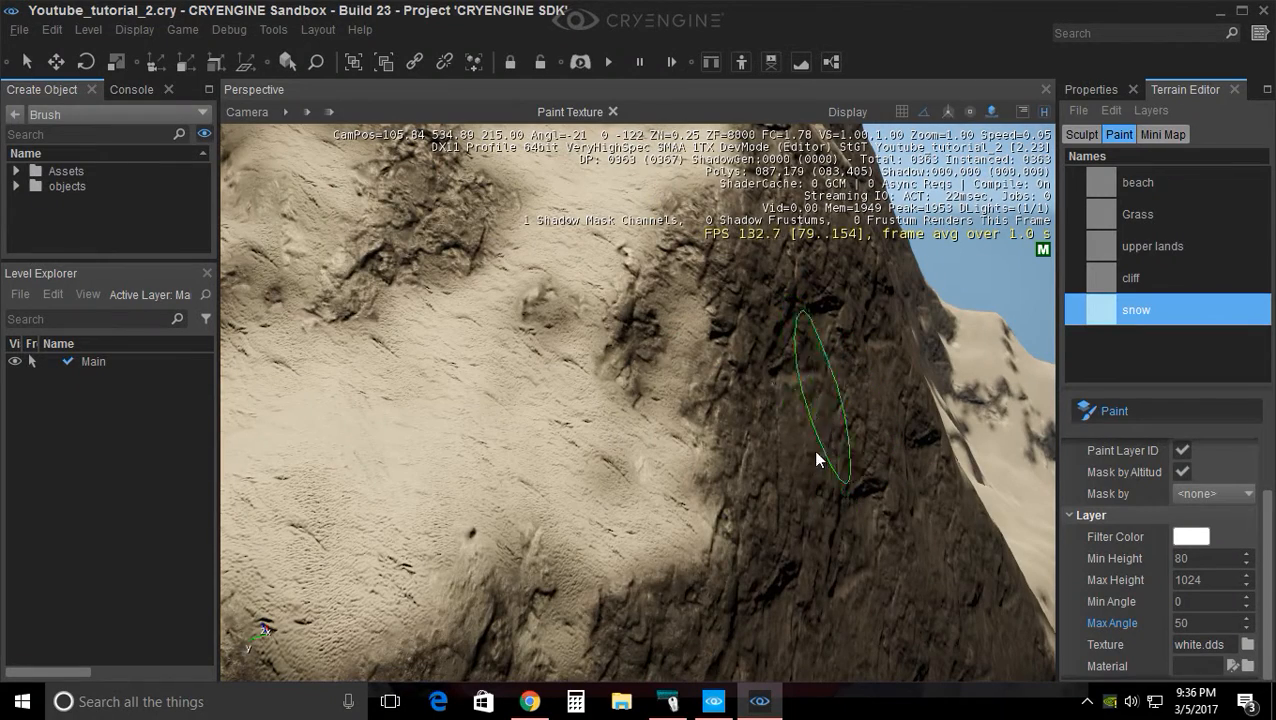
Assign the material snow_terrain.mtl from materials/terrain to the snow layer and flood the terrain with the layer
{"action": "left_click", "coordinate": [1247, 665]}
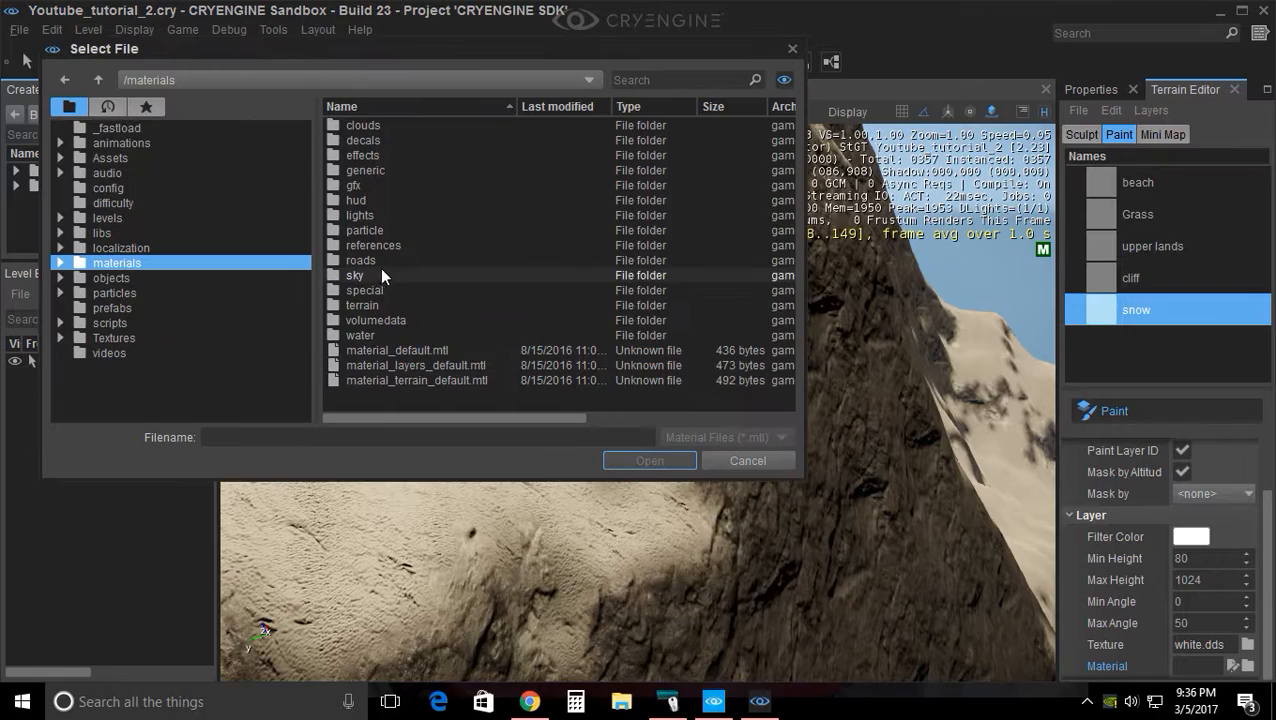
{"action": "double_click", "coordinate": [392, 304]}
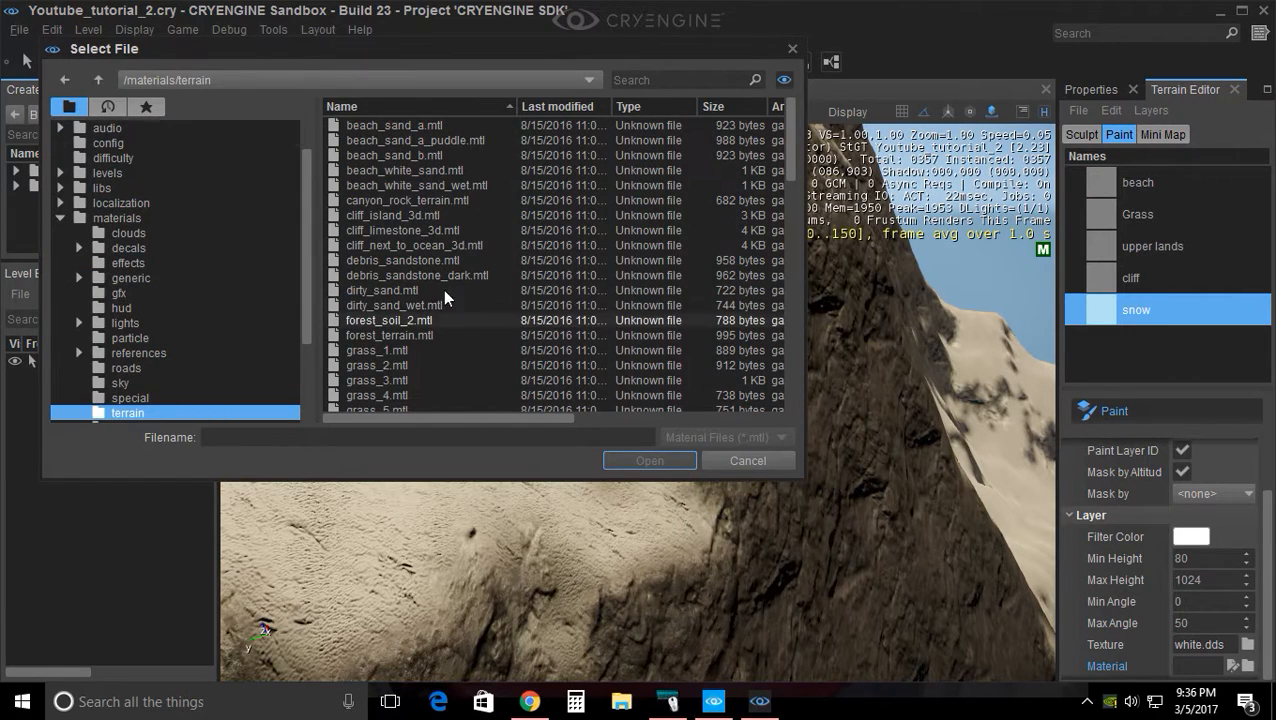
{"action": "left_click_drag", "start_coordinate": [791, 145], "coordinate": [781, 409]}
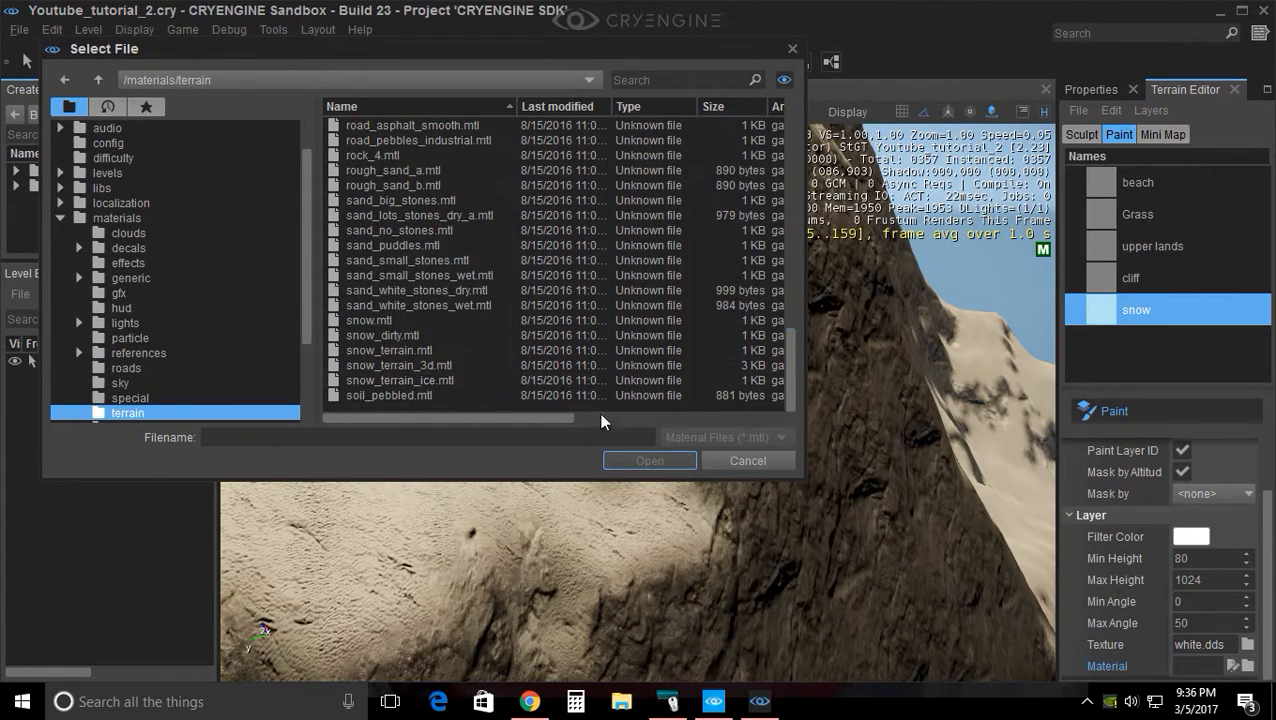
{"action": "left_click", "coordinate": [445, 351]}
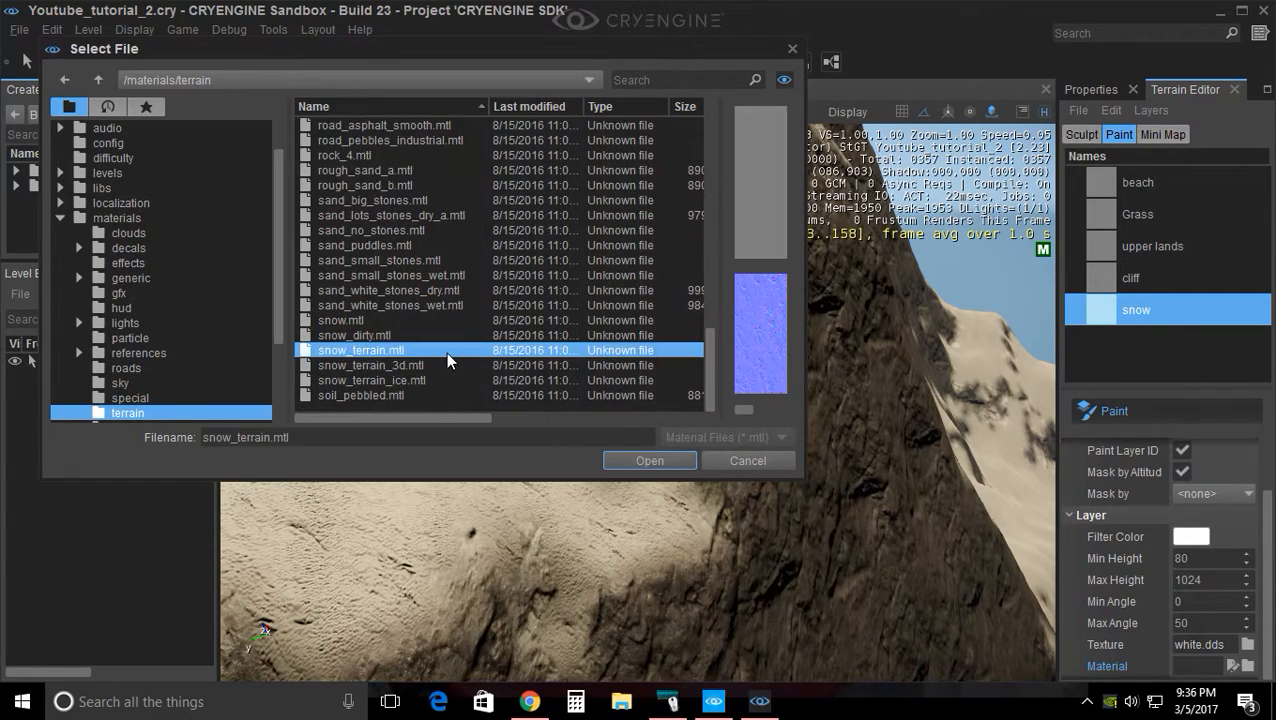
{"action": "left_click", "coordinate": [648, 461]}
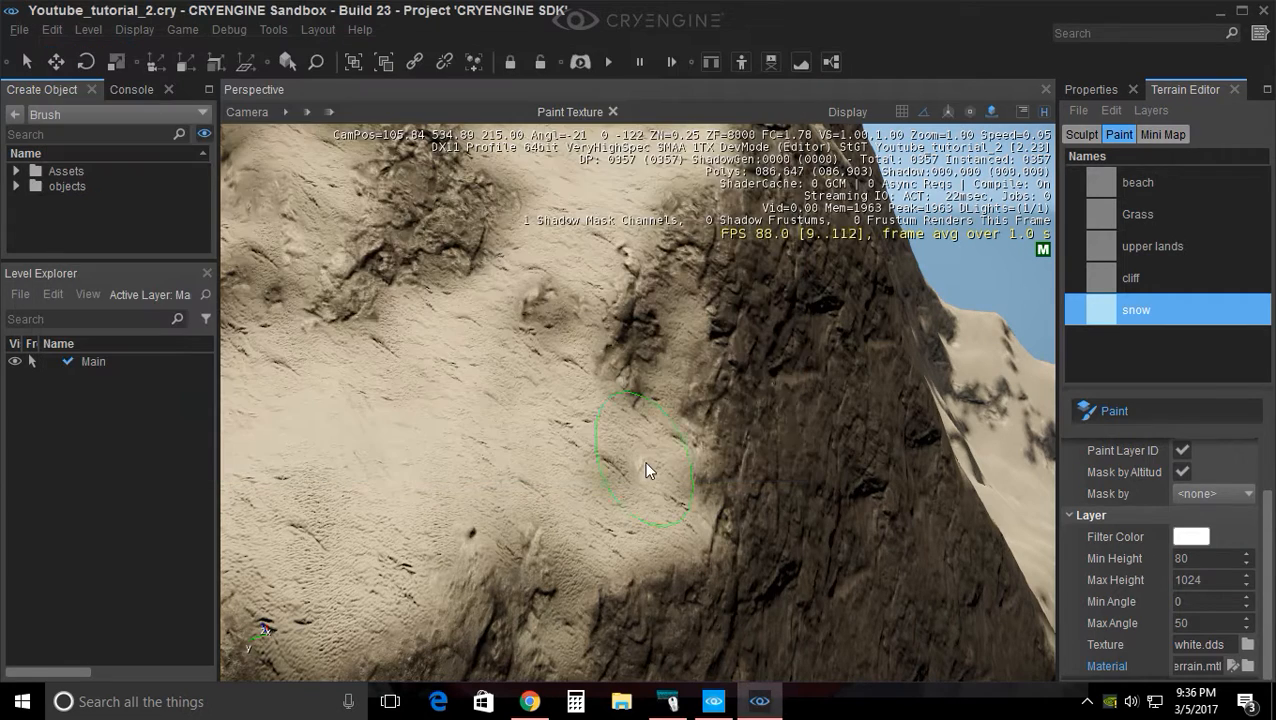
{"action": "left_click", "coordinate": [1150, 110]}
{"action": "left_click", "coordinate": [1168, 219]}
Examine the snow layer's coverage on the mountains and its lower boundary against the rock
{"action": "right_click_drag", "start_coordinate": [694, 464], "coordinate": [755, 430]}
{"action": "key", "text": "w"}
{"action": "key", "text": "s"}
{"action": "key", "text": "w"}
{"action": "key", "text": "w"}
{"action": "key", "text": "w"}
{"action": "key", "text": "a"}
{"action": "key", "text": "w"}
{"action": "key", "text": "s"}
{"action": "right_click_drag", "start_coordinate": [651, 537], "coordinate": [652, 536]}
{"action": "mouse_move", "coordinate": [648, 490]}
{"action": "right_mouse_down"}
{"action": "mouse_move", "coordinate": [545, 507]}
{"action": "mouse_move", "coordinate": [655, 441]}
{"action": "mouse_move", "coordinate": [618, 497]}
{"action": "mouse_move", "coordinate": [498, 427]}
{"action": "right_mouse_up"}
{"action": "right_click_drag", "start_coordinate": [533, 365], "coordinate": [570, 365]}
{"action": "scroll", "coordinate": [620, 400], "scroll_direction": "up", "scroll_amount": 3}
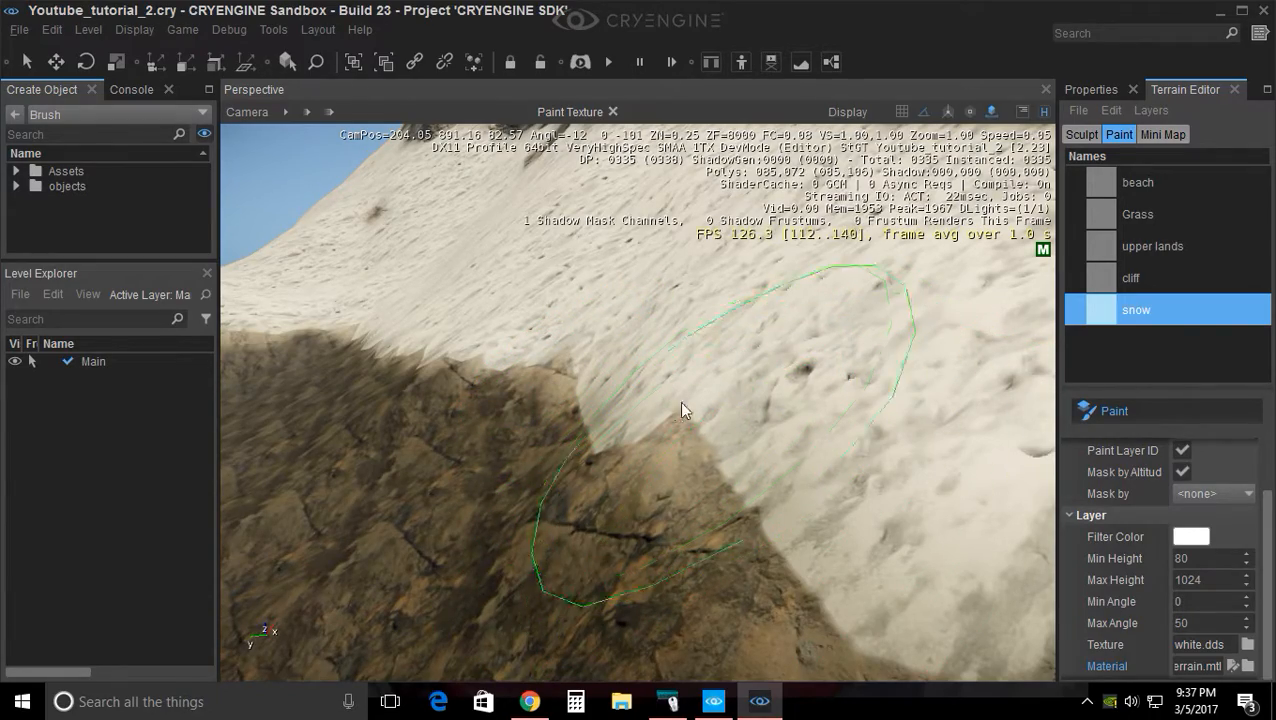
{"action": "right_click_drag", "start_coordinate": [623, 397], "coordinate": [607, 395]}
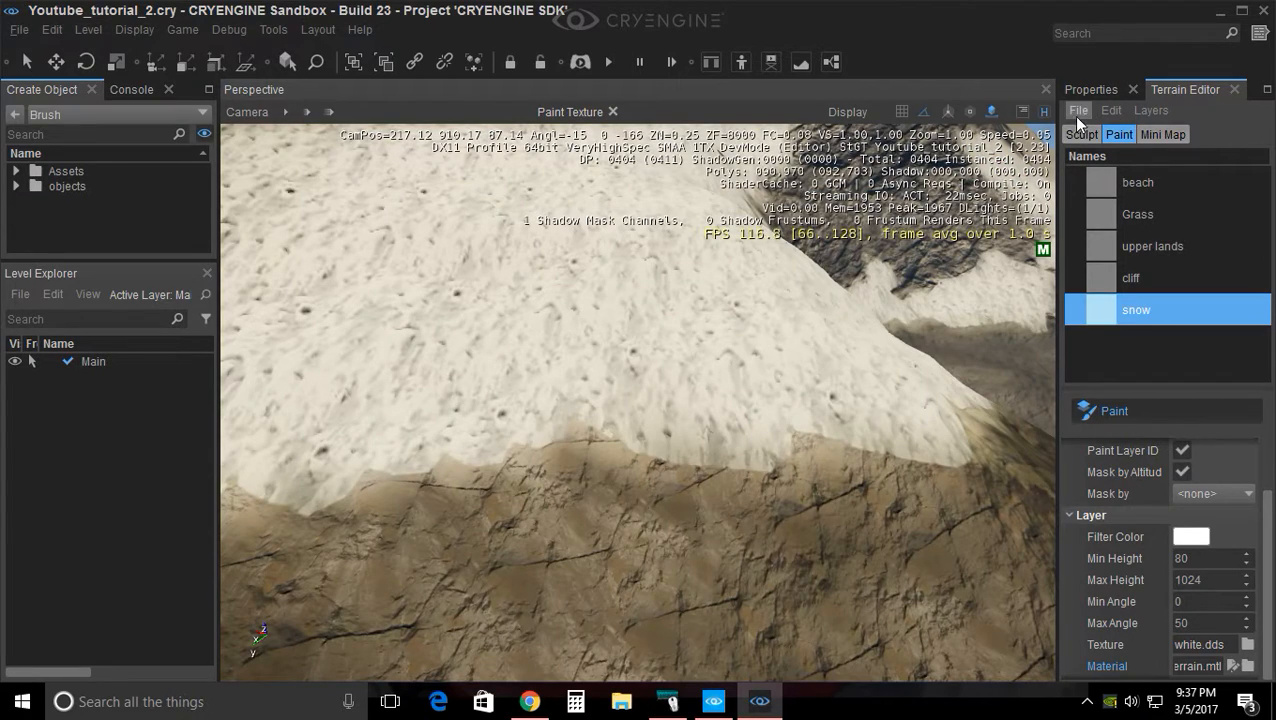
Generate a high-quality terrain texture at 4096 x 4096 with a terrain color multiplier of 8
{"action": "left_click", "coordinate": [1077, 112]}
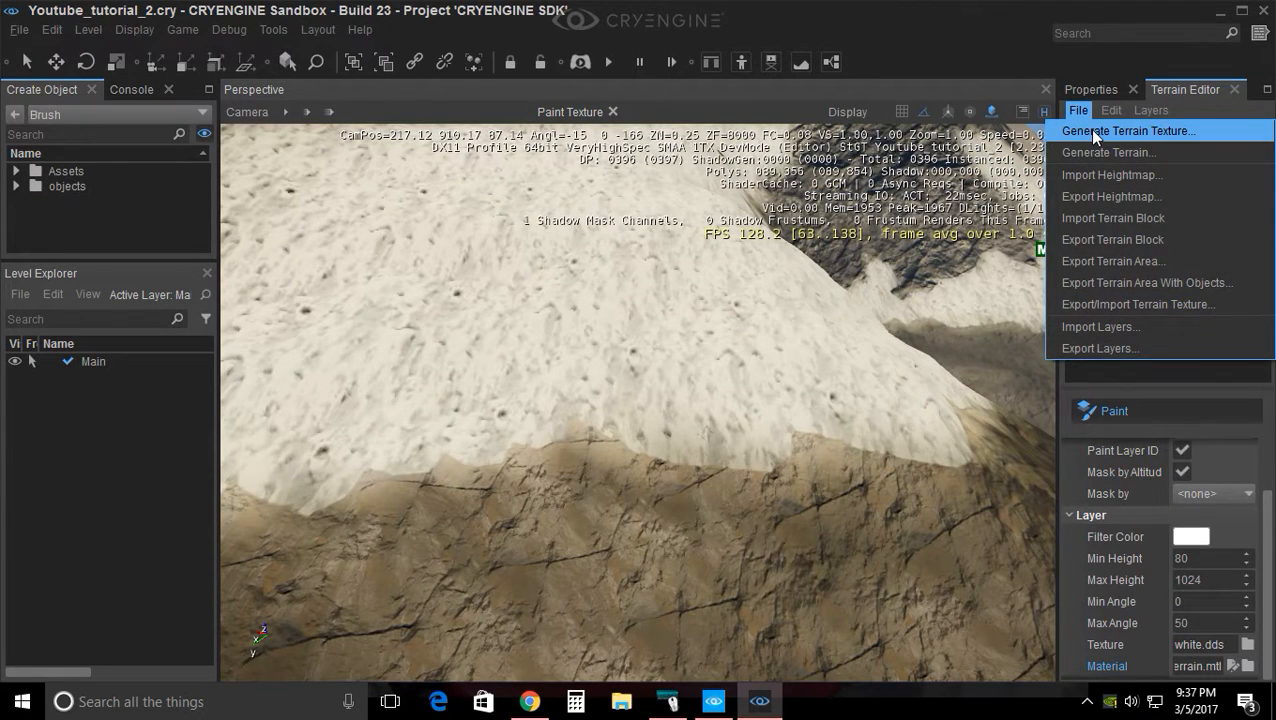
{"action": "left_click", "coordinate": [1093, 133]}
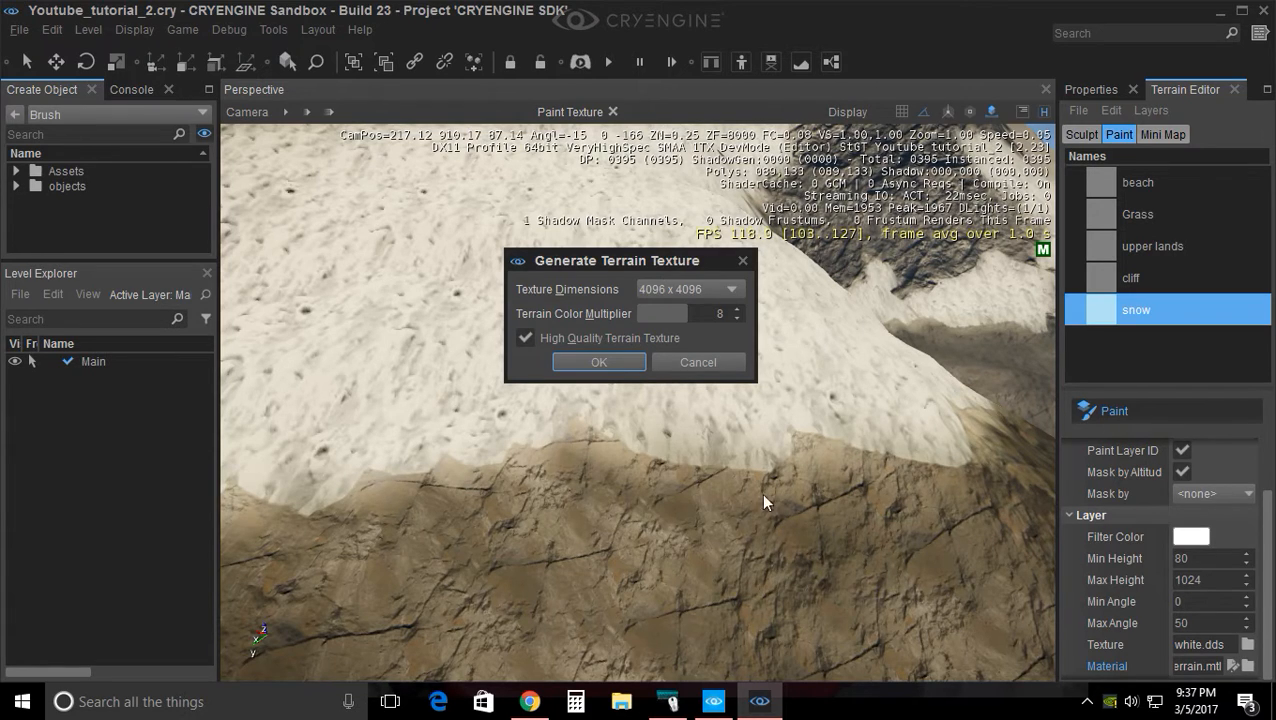
{"action": "left_click", "coordinate": [610, 360]}
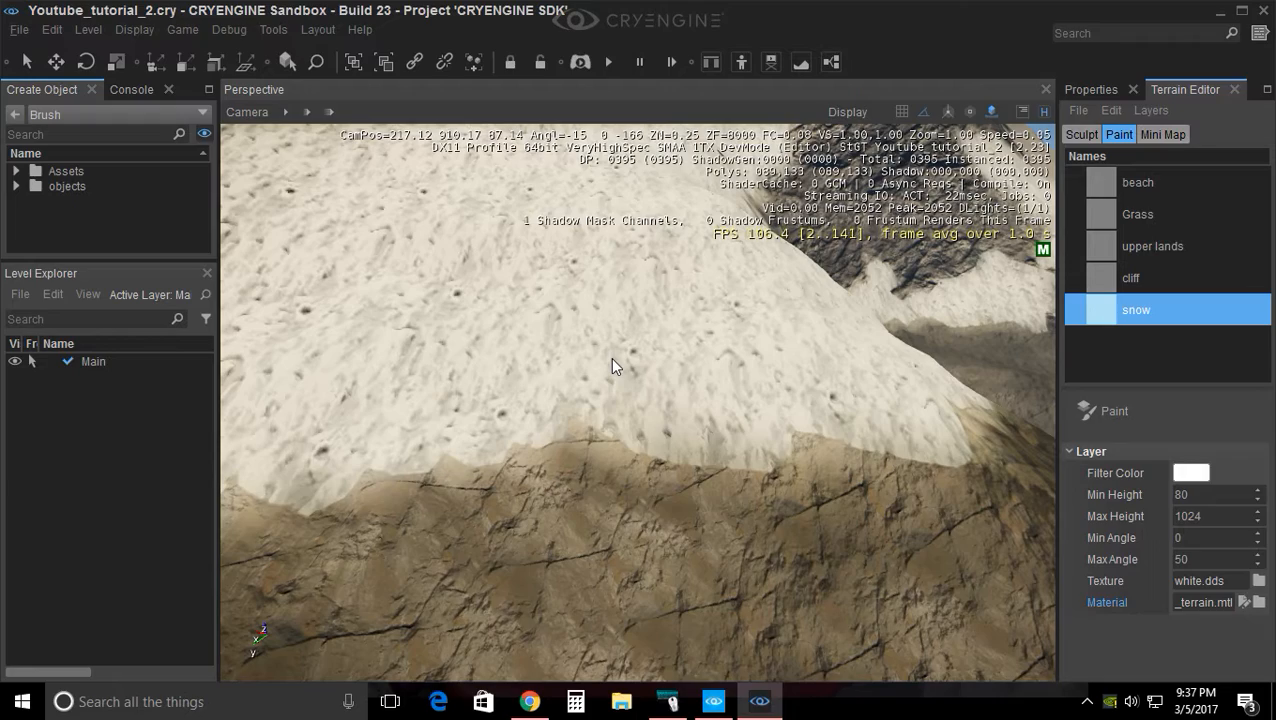
Generate the terrain texture again with the current settings
{"action": "right_click_drag", "start_coordinate": [609, 373], "coordinate": [645, 500]}
{"action": "key", "text": "d"}
{"action": "right_click_drag", "start_coordinate": [606, 549], "coordinate": [808, 244]}
{"action": "left_click", "coordinate": [1078, 110]}
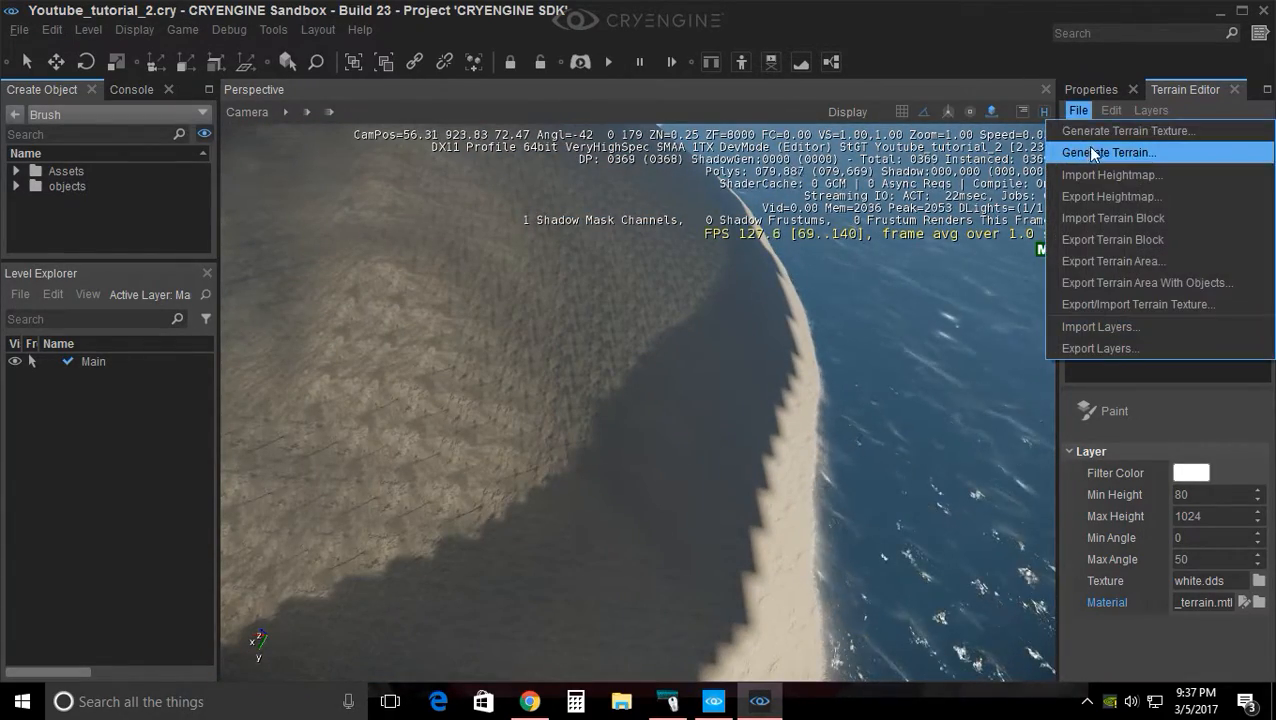
{"action": "left_click", "coordinate": [1090, 131]}
{"action": "left_click", "coordinate": [608, 362]}
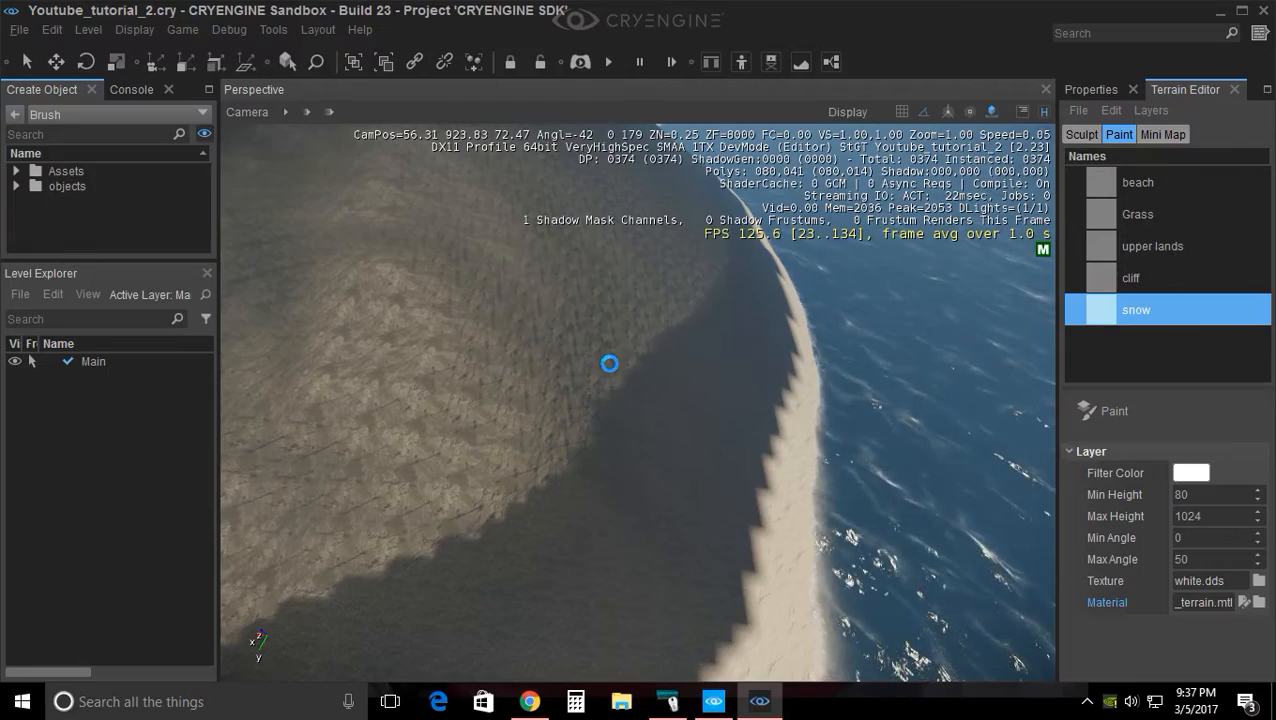
Examine the transition between the beach and Grass layers along the shoreline
{"action": "mouse_move", "coordinate": [704, 460]}
{"action": "right_mouse_down"}
{"action": "mouse_move", "coordinate": [664, 418]}
{"action": "mouse_move", "coordinate": [704, 460]}
{"action": "right_mouse_up"}
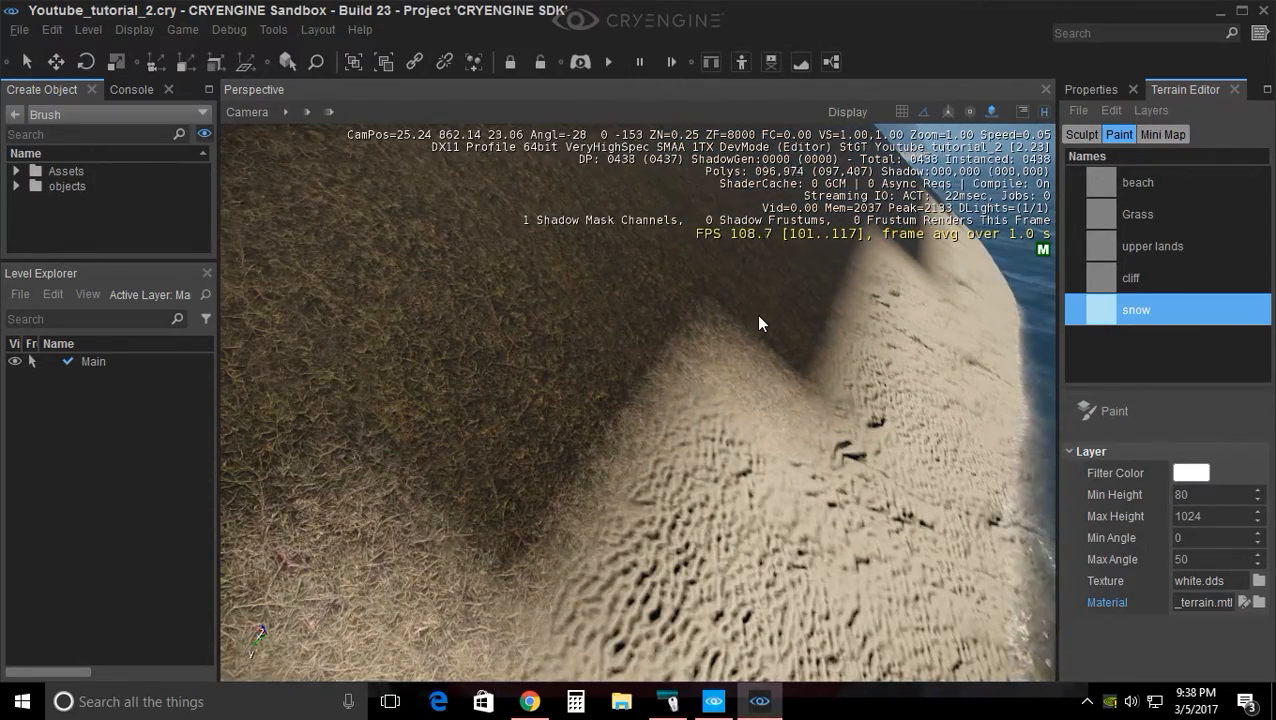
{"action": "scroll", "coordinate": [718, 312], "scroll_direction": "down", "scroll_amount": 3}
{"action": "right_click_drag", "start_coordinate": [539, 420], "coordinate": [400, 405]}
{"action": "left_click", "coordinate": [1078, 110]}
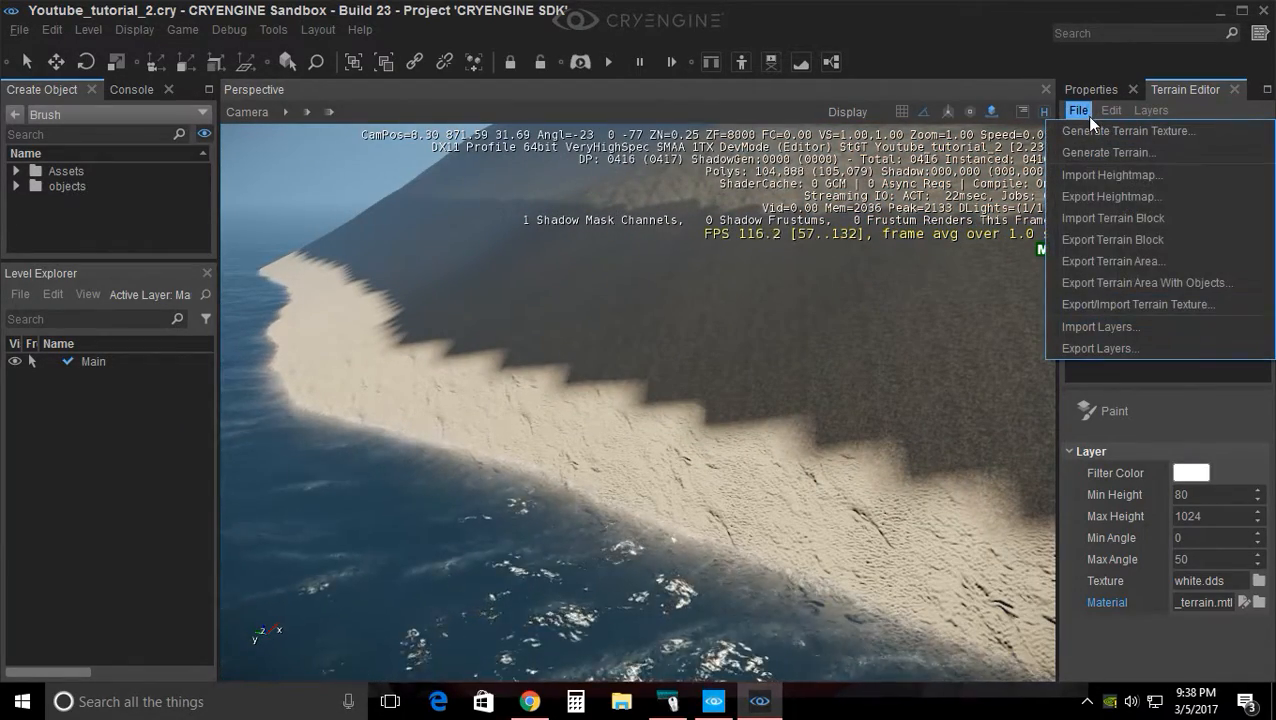
{"action": "left_click", "coordinate": [835, 381]}
{"action": "mouse_move", "coordinate": [835, 381]}
{"action": "right_mouse_down"}
{"action": "mouse_move", "coordinate": [815, 372]}
{"action": "mouse_move", "coordinate": [614, 477]}
{"action": "mouse_move", "coordinate": [420, 517]}
{"action": "mouse_move", "coordinate": [561, 353]}
{"action": "mouse_move", "coordinate": [620, 400]}
{"action": "mouse_move", "coordinate": [1245, 359]}
{"action": "right_mouse_up"}
{"action": "key", "text": "w"}
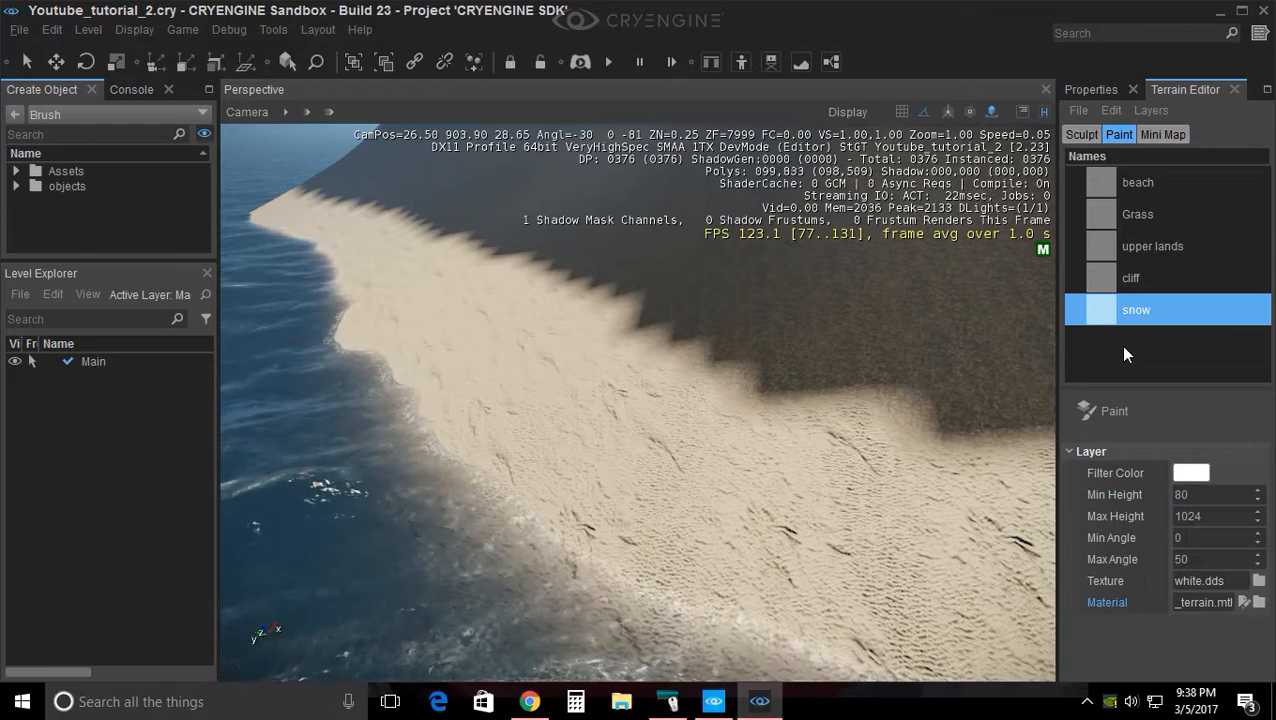
Set the beach layer's filter color to pale yellow #e6e6ac and flood the terrain with the layer
{"action": "left_click", "coordinate": [1140, 190]}
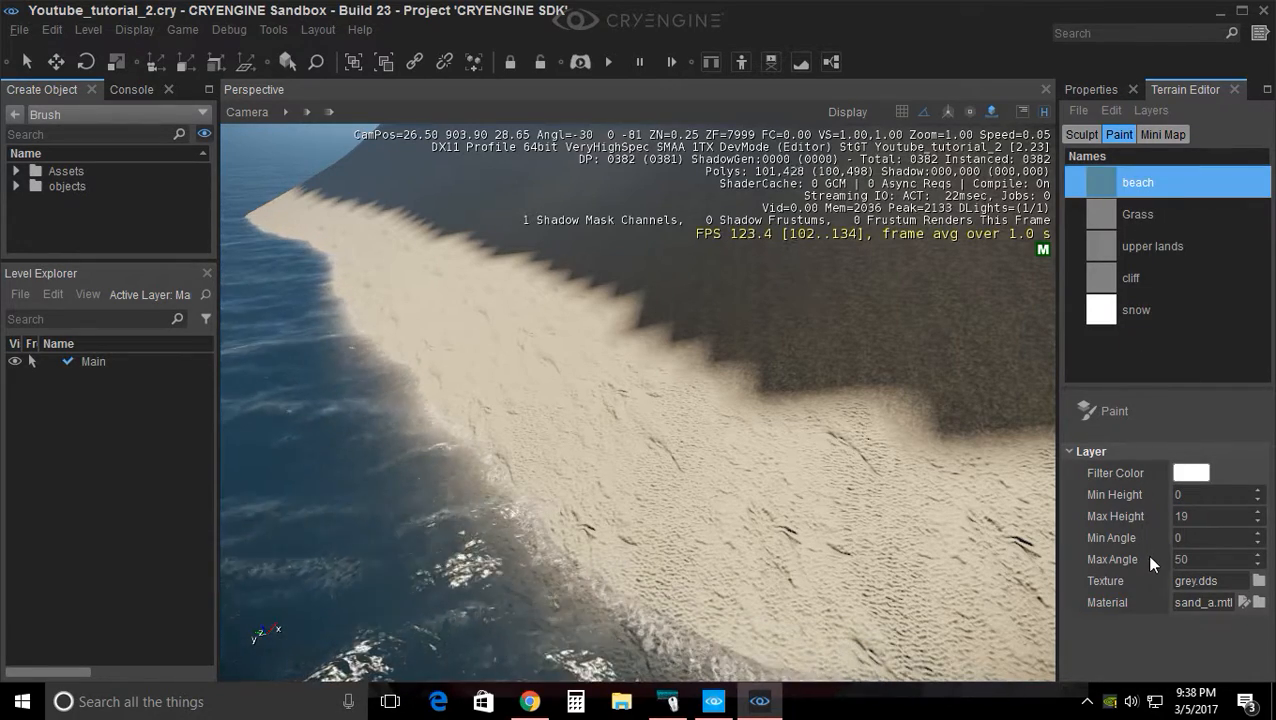
{"action": "left_click", "coordinate": [1190, 472]}
{"action": "left_click", "coordinate": [941, 171]}
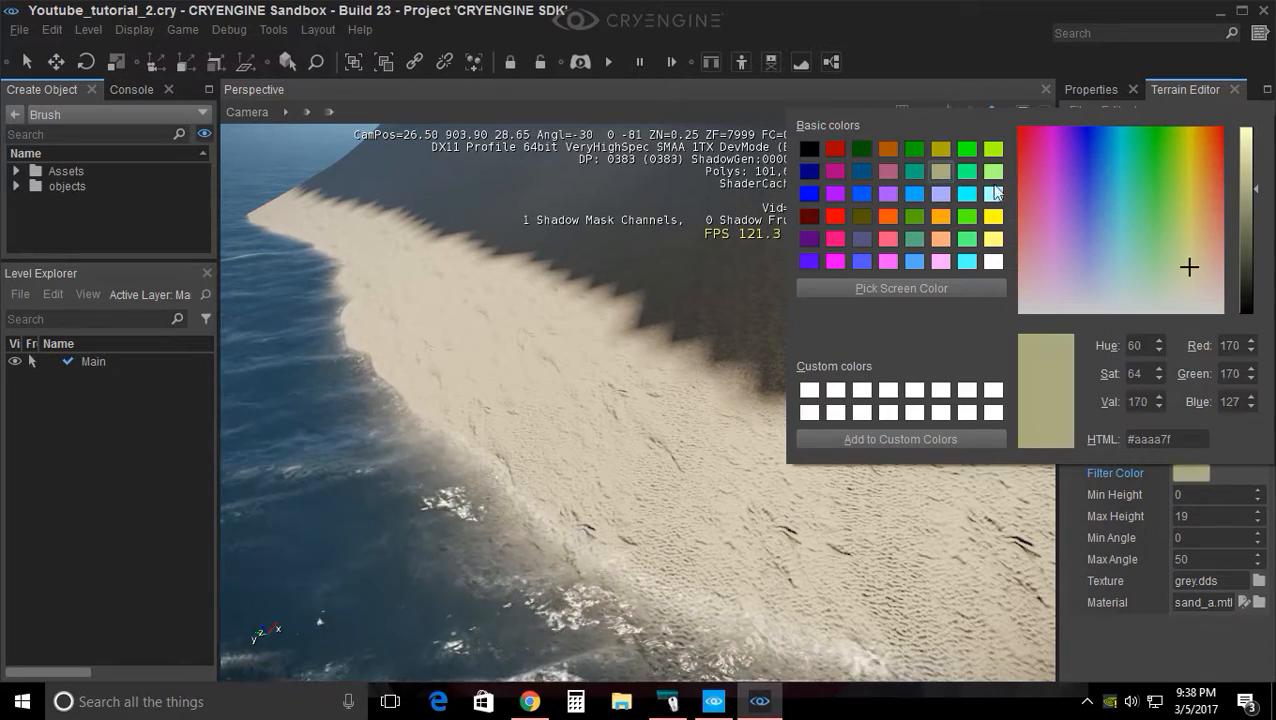
{"action": "left_click", "coordinate": [1248, 160]}
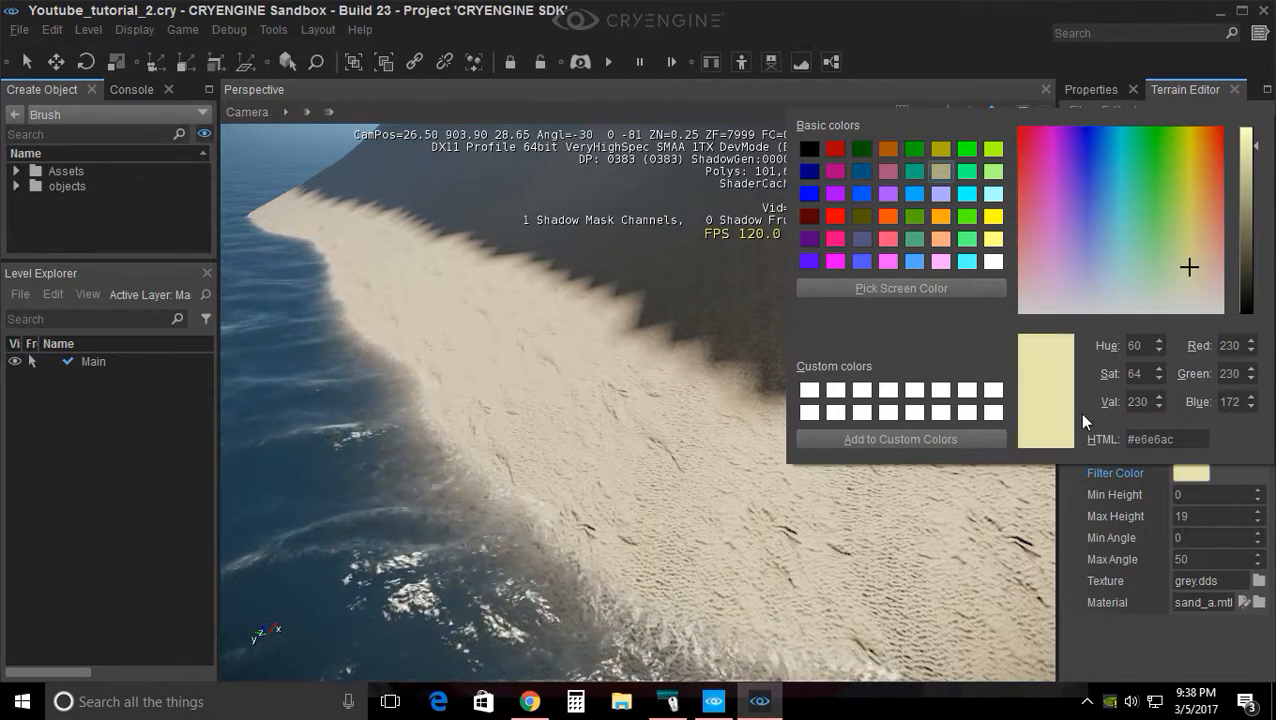
{"action": "left_click", "coordinate": [1183, 670]}
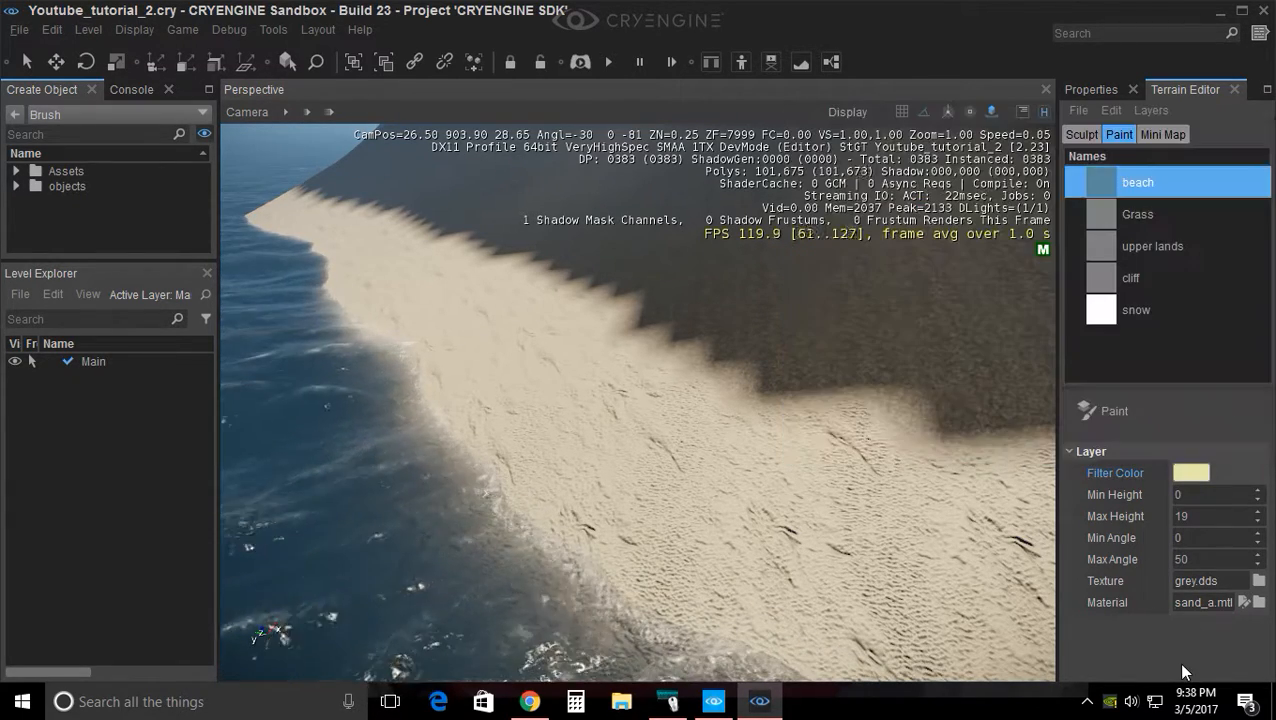
{"action": "left_click", "coordinate": [1150, 110]}
{"action": "left_click", "coordinate": [1172, 223]}
Turn off masking by altitude for the brush and paint the beach layer onto the dark Grass edge above the shoreline
{"action": "mouse_move", "coordinate": [722, 462]}
{"action": "right_mouse_down"}
{"action": "mouse_move", "coordinate": [640, 415]}
{"action": "mouse_move", "coordinate": [676, 455]}
{"action": "mouse_move", "coordinate": [572, 447]}
{"action": "mouse_move", "coordinate": [660, 435]}
{"action": "right_mouse_up"}
{"action": "key", "text": "w"}
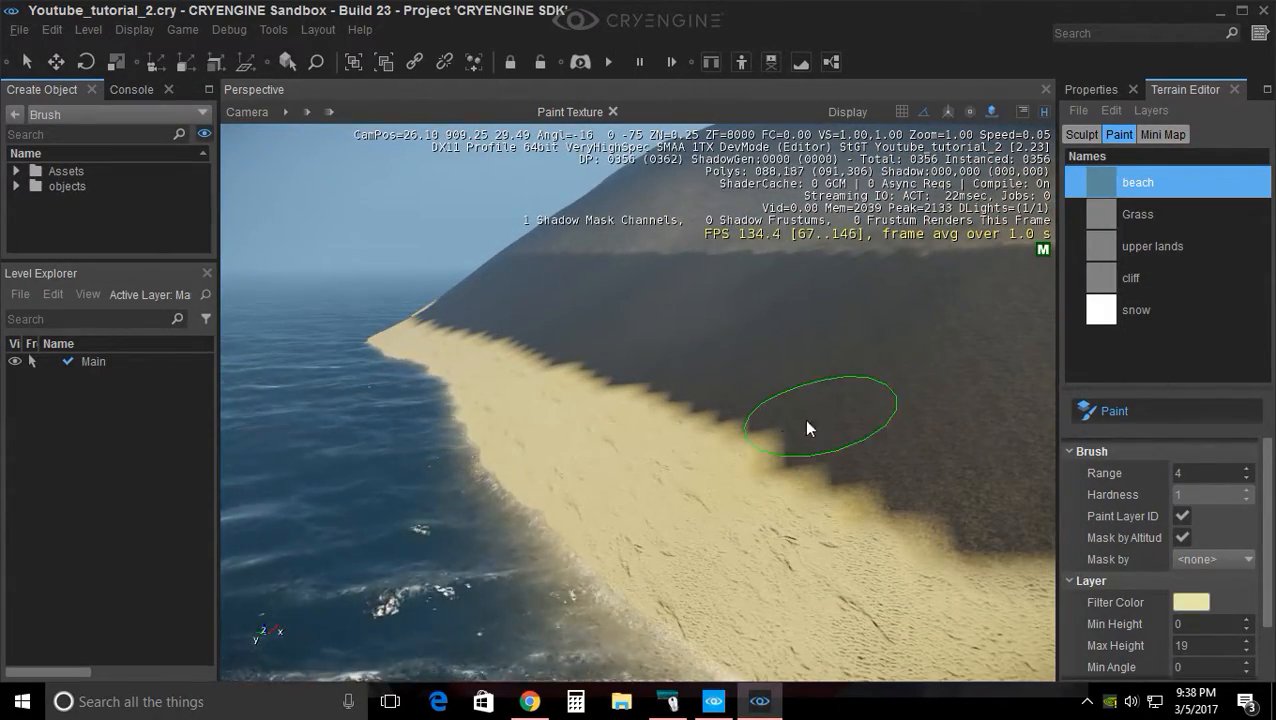
{"action": "scroll", "coordinate": [700, 460], "scroll_direction": "up", "scroll_amount": 5}
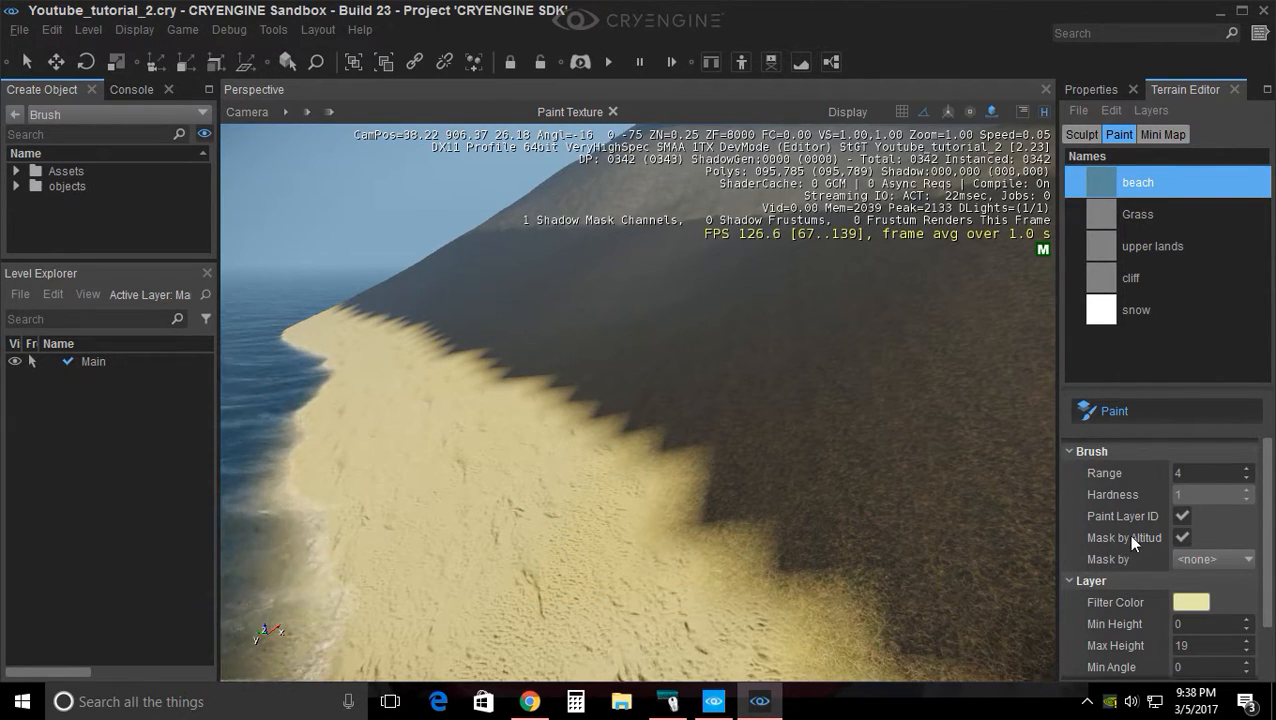
{"action": "left_click", "coordinate": [1178, 537]}
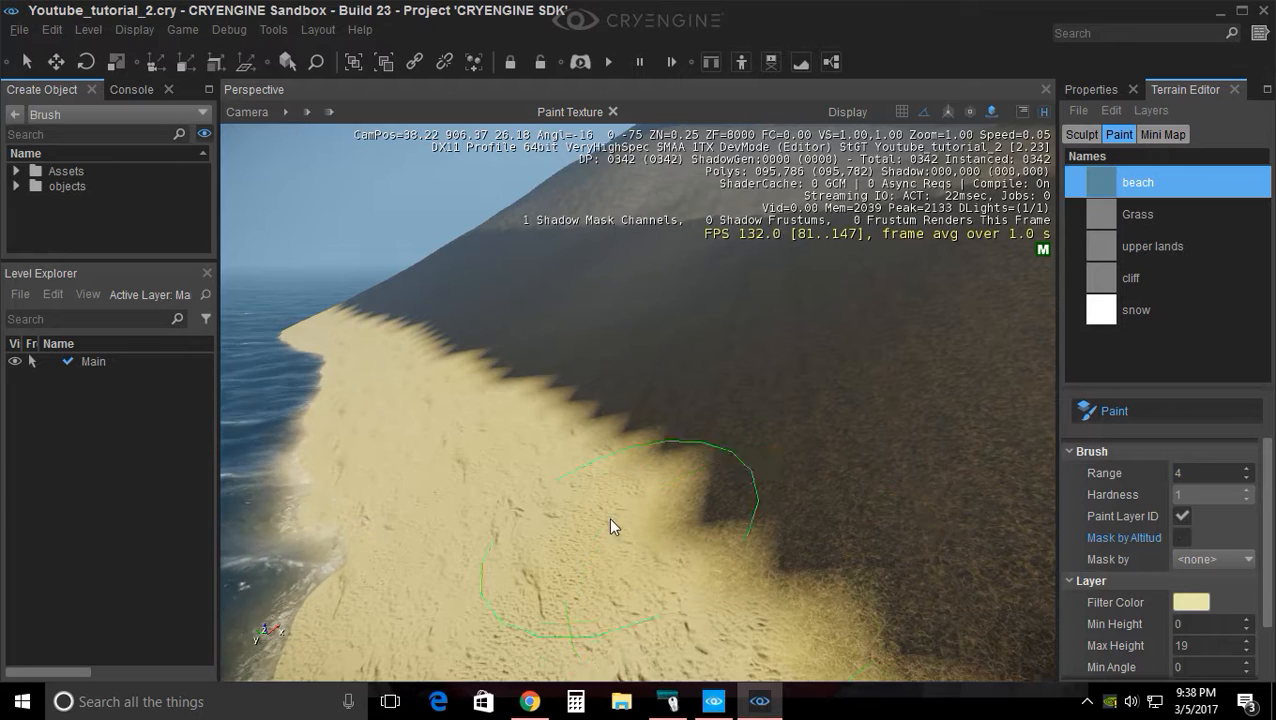
{"action": "mouse_move", "coordinate": [675, 558]}
{"action": "left_mouse_down"}
{"action": "mouse_move", "coordinate": [664, 507]}
{"action": "mouse_move", "coordinate": [567, 530]}
{"action": "mouse_move", "coordinate": [652, 464]}
{"action": "mouse_move", "coordinate": [621, 500]}
{"action": "left_mouse_up"}
{"action": "key", "text": "w"}
{"action": "right_click_drag", "start_coordinate": [621, 500], "coordinate": [720, 480]}
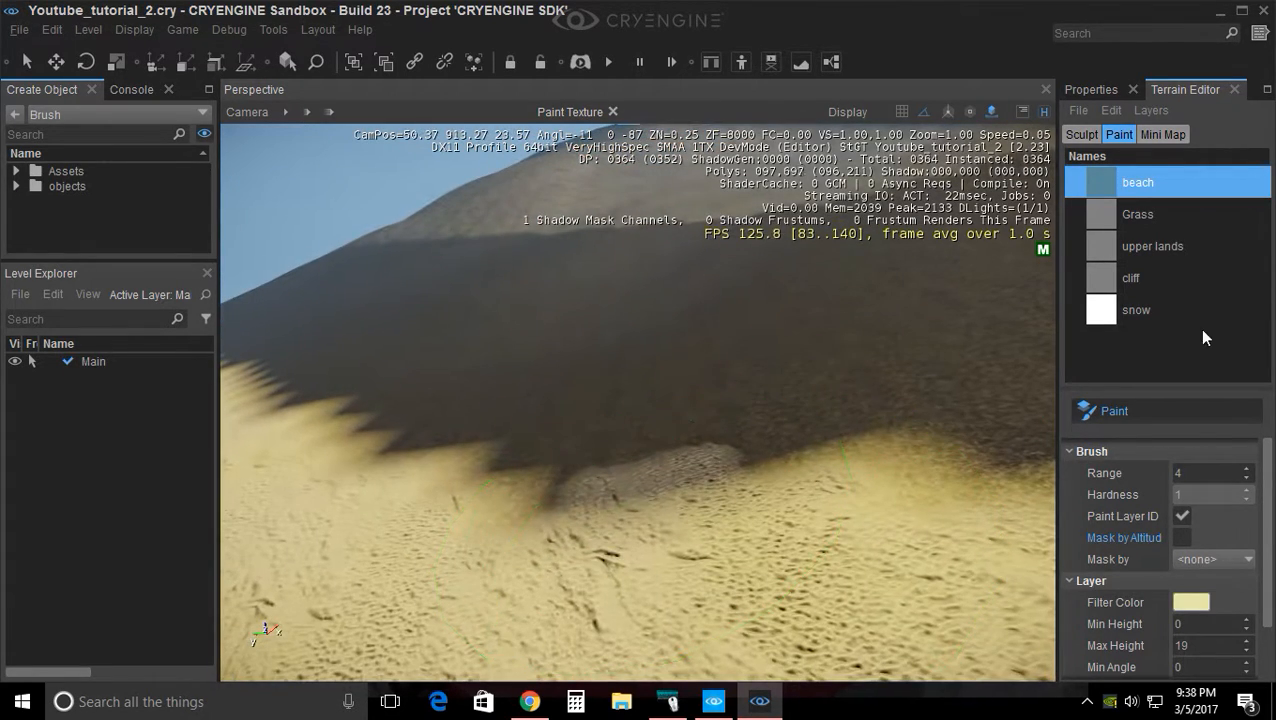
Set the brush range to 1 and paint the beach layer onto the dark Grass edge above the shoreline
{"action": "double_click", "coordinate": [1195, 473]}
{"action": "type", "text": "1"}
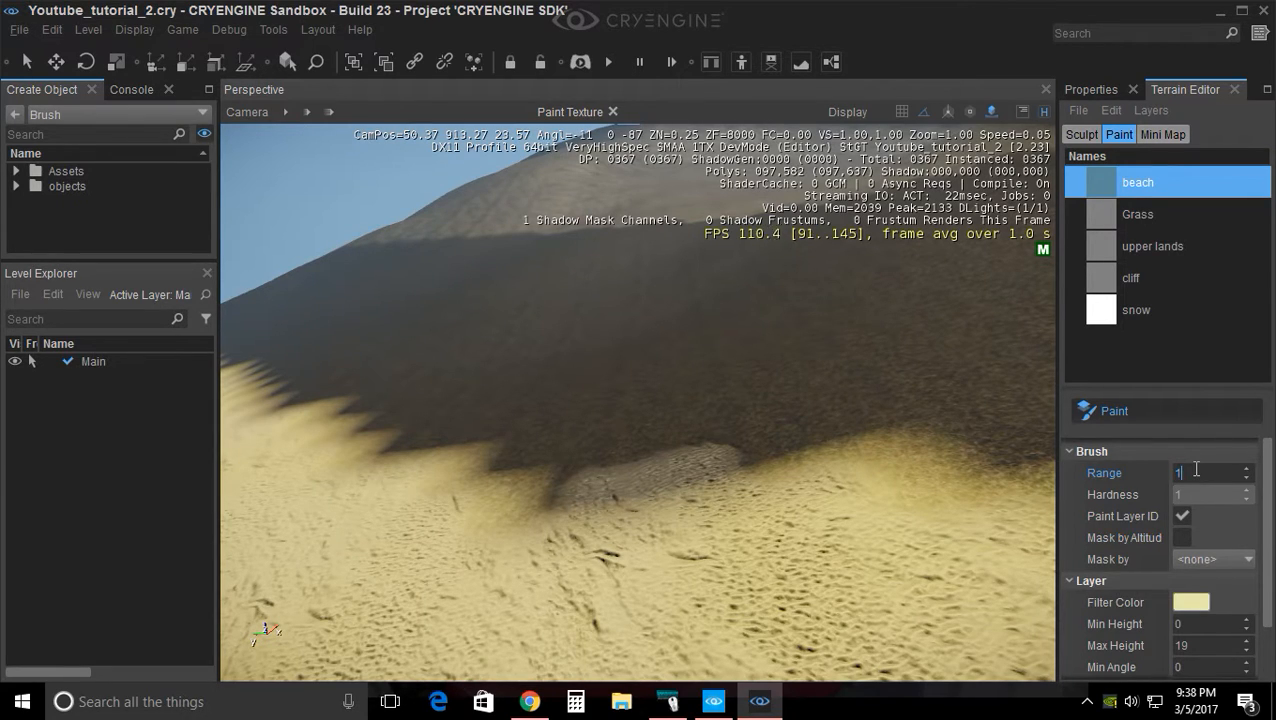
{"action": "mouse_move", "coordinate": [631, 549]}
{"action": "left_mouse_down"}
{"action": "mouse_move", "coordinate": [580, 502]}
{"action": "mouse_move", "coordinate": [484, 480]}
{"action": "mouse_move", "coordinate": [803, 541]}
{"action": "mouse_move", "coordinate": [441, 478]}
{"action": "mouse_move", "coordinate": [635, 478]}
{"action": "mouse_move", "coordinate": [746, 527]}
{"action": "mouse_move", "coordinate": [820, 503]}
{"action": "mouse_move", "coordinate": [818, 484]}
{"action": "mouse_move", "coordinate": [641, 478]}
{"action": "left_mouse_up"}
{"action": "mouse_move", "coordinate": [641, 478]}
{"action": "right_mouse_down"}
{"action": "mouse_move", "coordinate": [646, 522]}
{"action": "mouse_move", "coordinate": [692, 494]}
{"action": "right_mouse_up"}
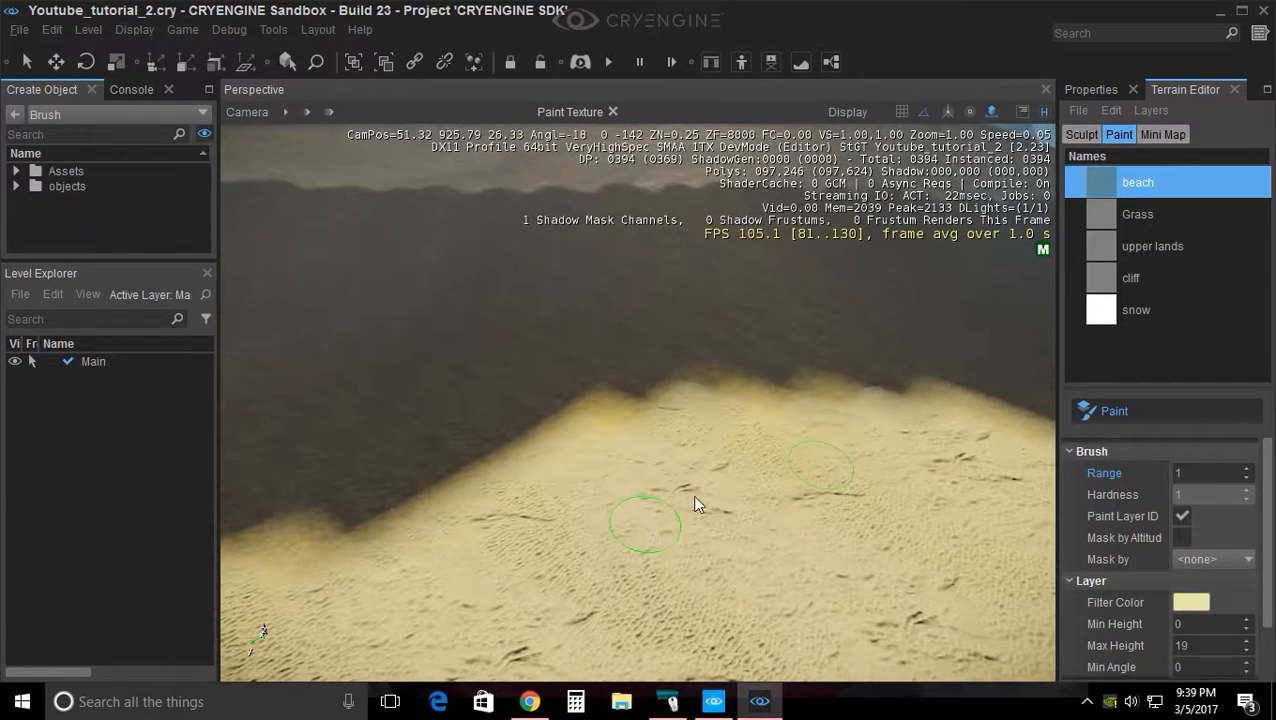
Set the brush hardness to 0.5 and paint softer beach strokes along the border with the Grass layer
{"action": "left_click", "coordinate": [1178, 494]}
{"action": "type", "text": "0.5"}
{"action": "key", "text": "Return"}
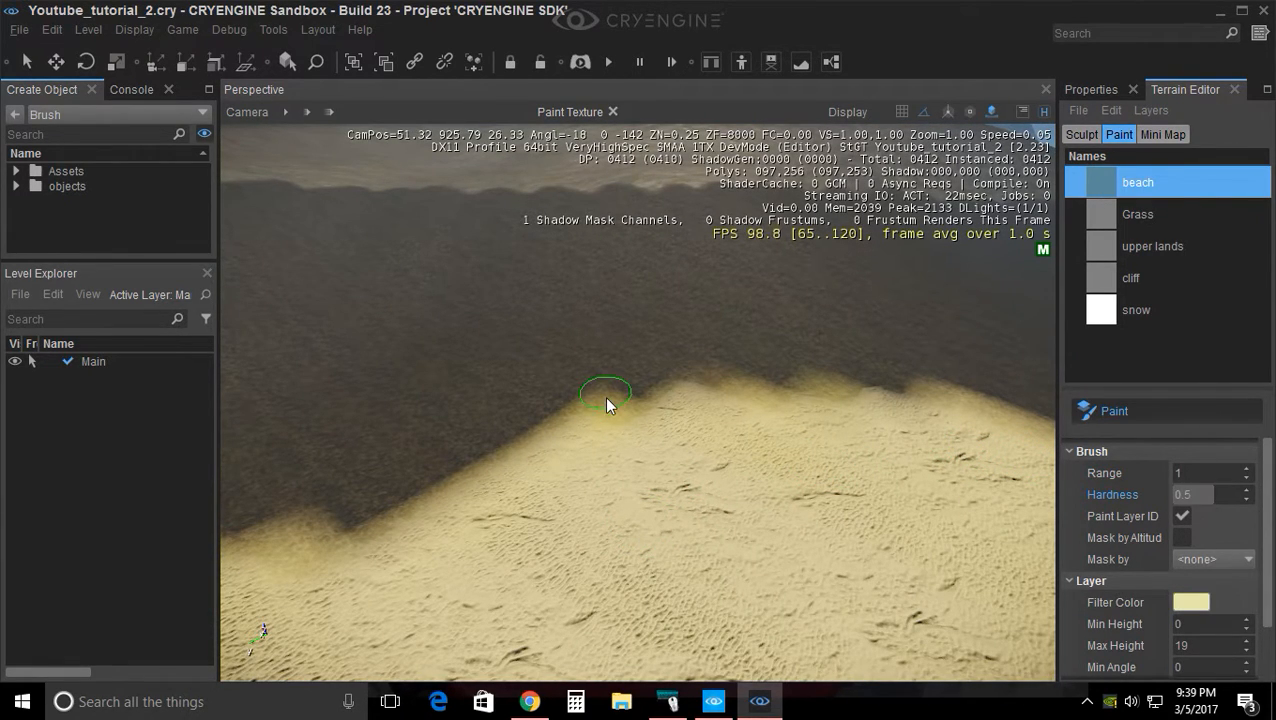
{"action": "mouse_move", "coordinate": [481, 496]}
{"action": "left_mouse_down"}
{"action": "mouse_move", "coordinate": [407, 524]}
{"action": "mouse_move", "coordinate": [505, 478]}
{"action": "mouse_move", "coordinate": [410, 551]}
{"action": "mouse_move", "coordinate": [320, 540]}
{"action": "mouse_move", "coordinate": [400, 515]}
{"action": "left_mouse_up"}
{"action": "mouse_move", "coordinate": [617, 421]}
{"action": "middle_mouse_down"}
{"action": "mouse_move", "coordinate": [474, 510]}
{"action": "mouse_move", "coordinate": [640, 515]}
{"action": "middle_mouse_up"}
{"action": "mouse_move", "coordinate": [640, 515]}
{"action": "left_mouse_down"}
{"action": "mouse_move", "coordinate": [854, 521]}
{"action": "mouse_move", "coordinate": [988, 490]}
{"action": "mouse_move", "coordinate": [584, 612]}
{"action": "mouse_move", "coordinate": [930, 590]}
{"action": "left_mouse_up"}
{"action": "mouse_move", "coordinate": [780, 622]}
{"action": "middle_mouse_down"}
{"action": "mouse_move", "coordinate": [776, 594]}
{"action": "mouse_move", "coordinate": [719, 622]}
{"action": "middle_mouse_up"}
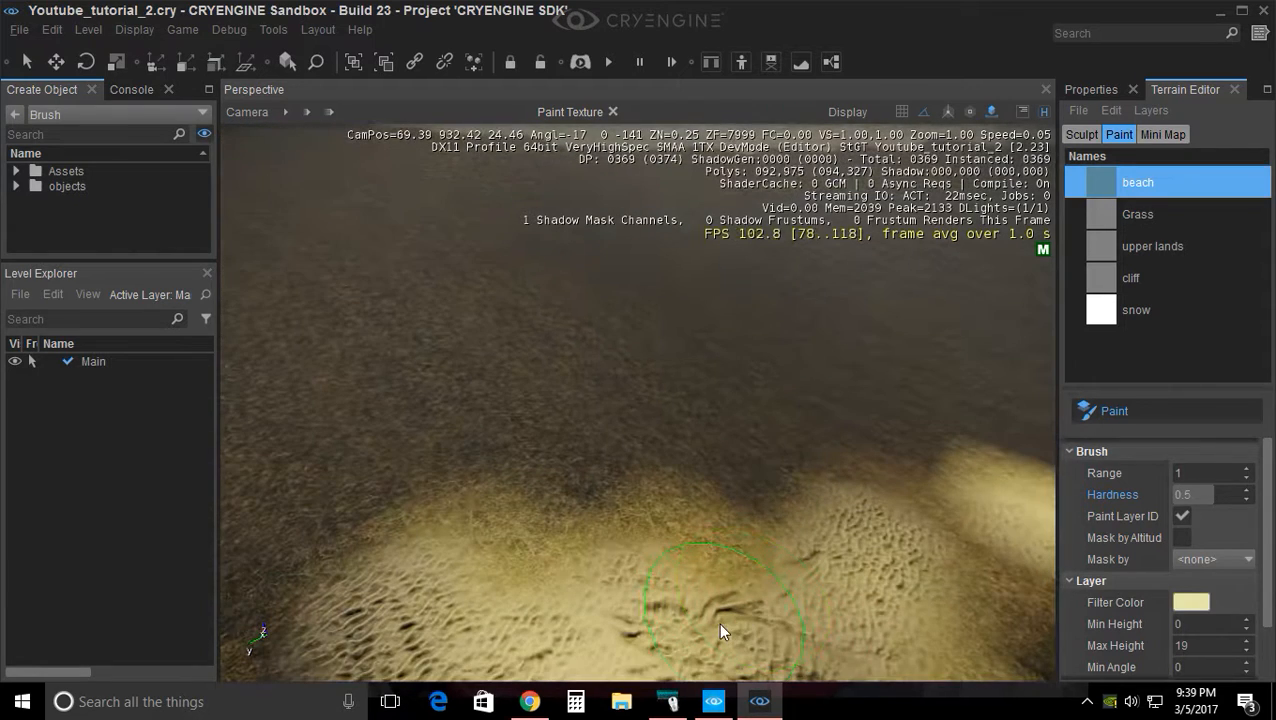
{"action": "mouse_move", "coordinate": [672, 538]}
{"action": "left_mouse_down"}
{"action": "mouse_move", "coordinate": [498, 526]}
{"action": "mouse_move", "coordinate": [640, 519]}
{"action": "mouse_move", "coordinate": [763, 549]}
{"action": "mouse_move", "coordinate": [745, 520]}
{"action": "left_mouse_up"}
{"action": "right_click_drag", "start_coordinate": [640, 528], "coordinate": [752, 312]}
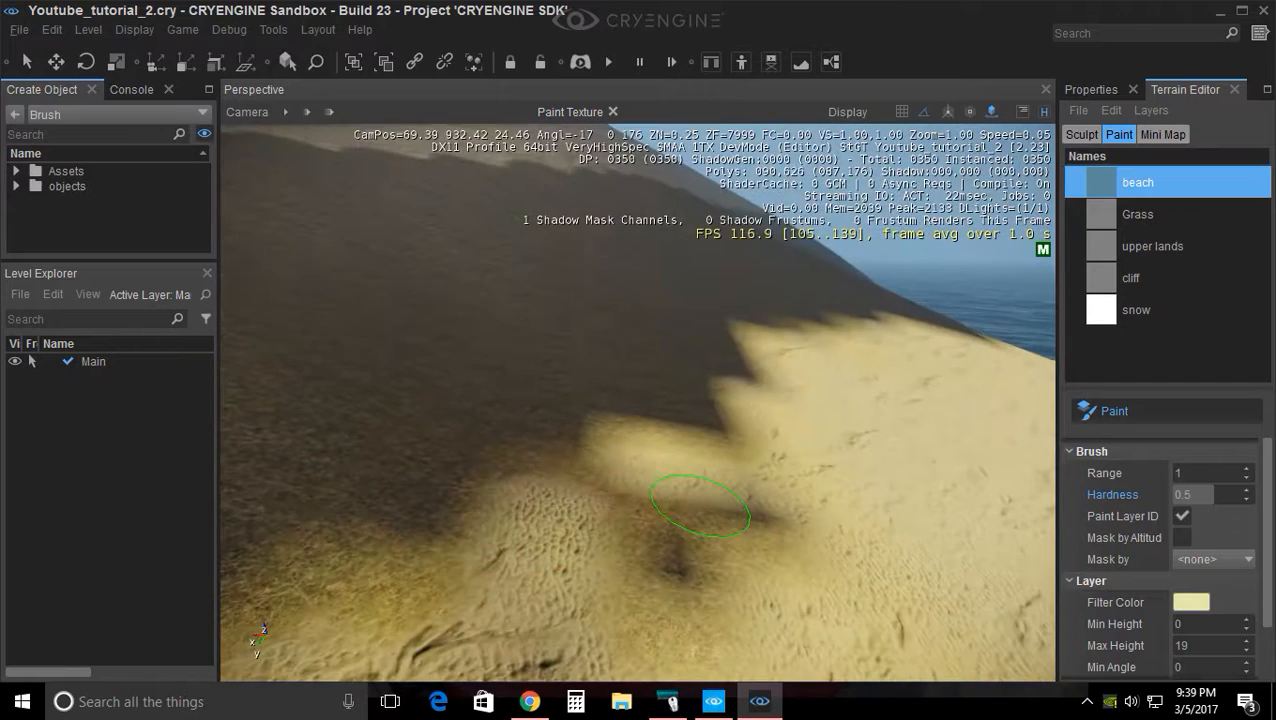
{"action": "right_click_drag", "start_coordinate": [752, 396], "coordinate": [755, 416]}
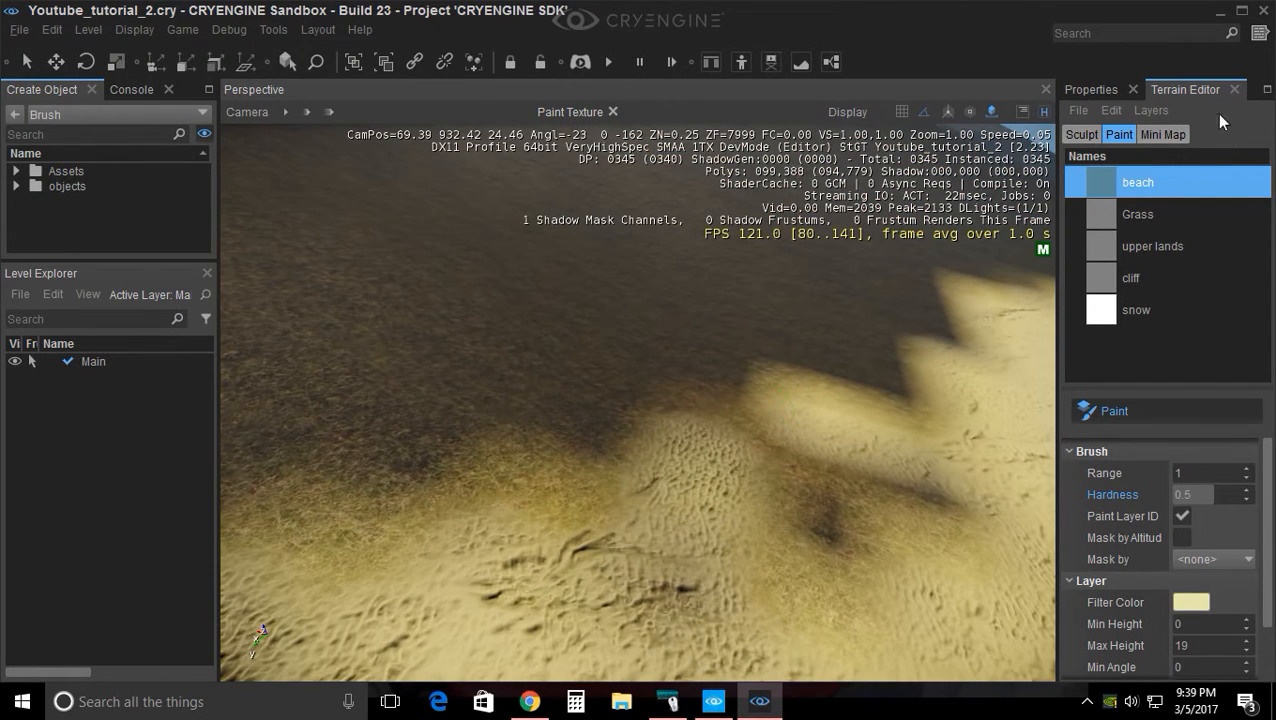
Generate the high-quality terrain texture at 4096 x 4096 with a terrain color multiplier of 8
{"action": "left_click", "coordinate": [1075, 113]}
{"action": "left_click", "coordinate": [1089, 132]}
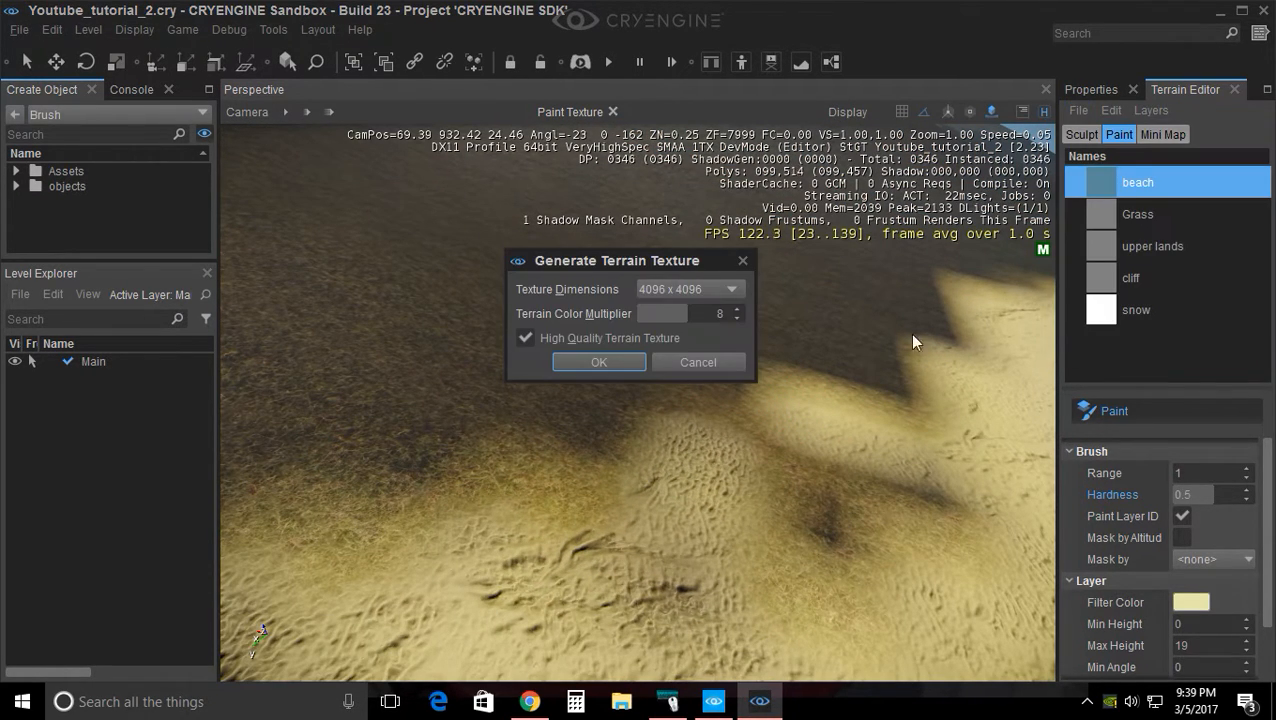
{"action": "left_click", "coordinate": [603, 372]}
Resume painting the beach layer, covering the dark patches and evening out the jagged Grass edge along the shore
{"action": "mouse_move", "coordinate": [716, 398]}
{"action": "right_mouse_down"}
{"action": "mouse_move", "coordinate": [680, 360]}
{"action": "mouse_move", "coordinate": [540, 435]}
{"action": "mouse_move", "coordinate": [505, 425]}
{"action": "mouse_move", "coordinate": [709, 421]}
{"action": "right_mouse_up"}
{"action": "key", "text": "w"}
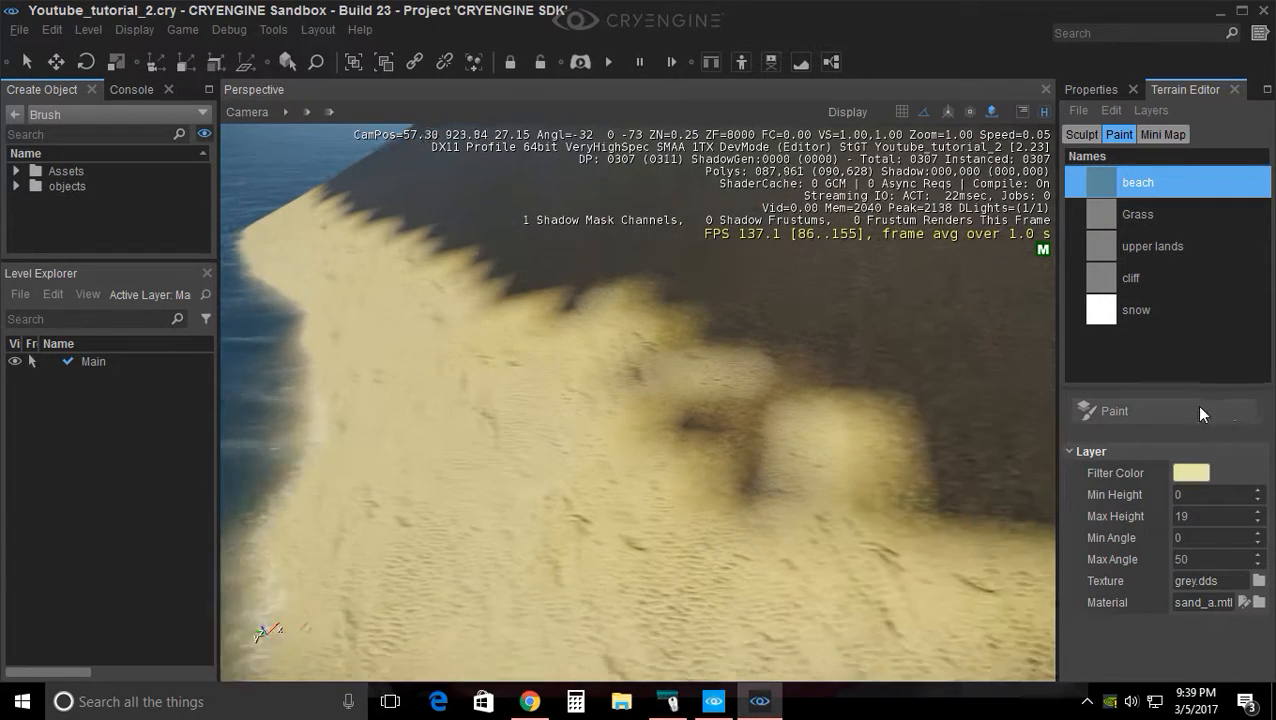
{"action": "left_click", "coordinate": [1115, 411]}
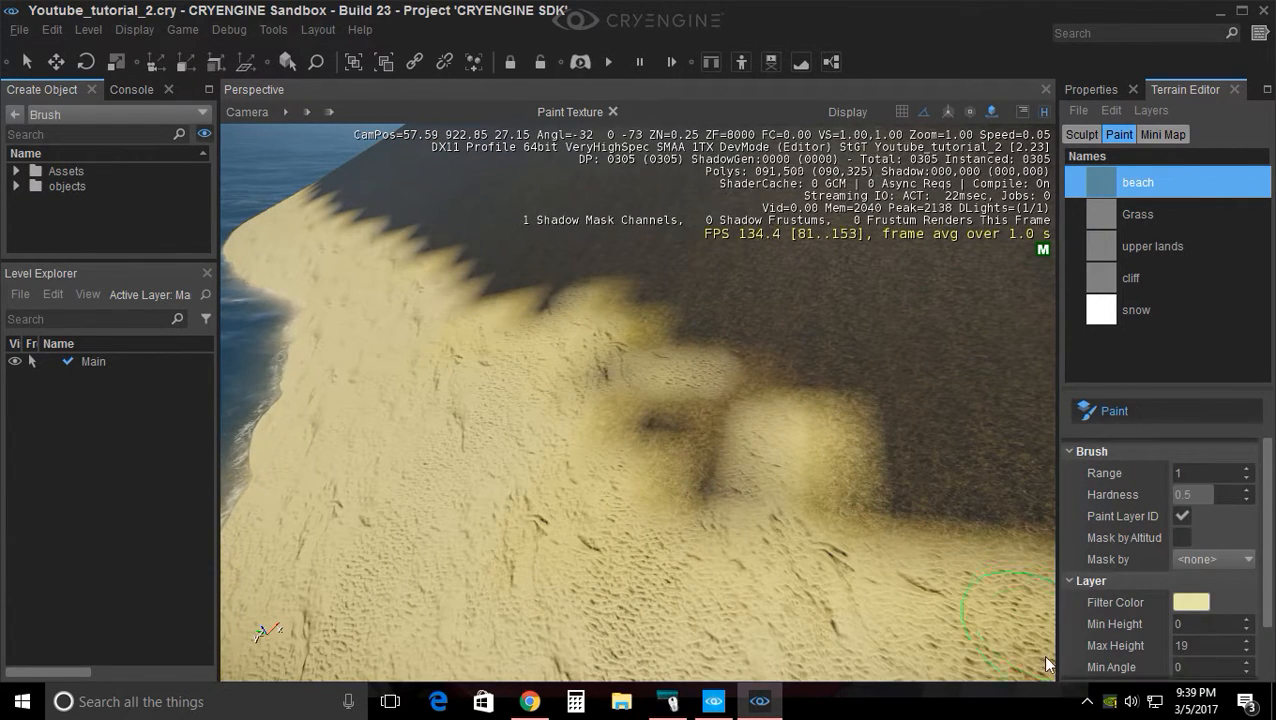
{"action": "left_click_drag", "start_coordinate": [632, 450], "coordinate": [675, 470]}
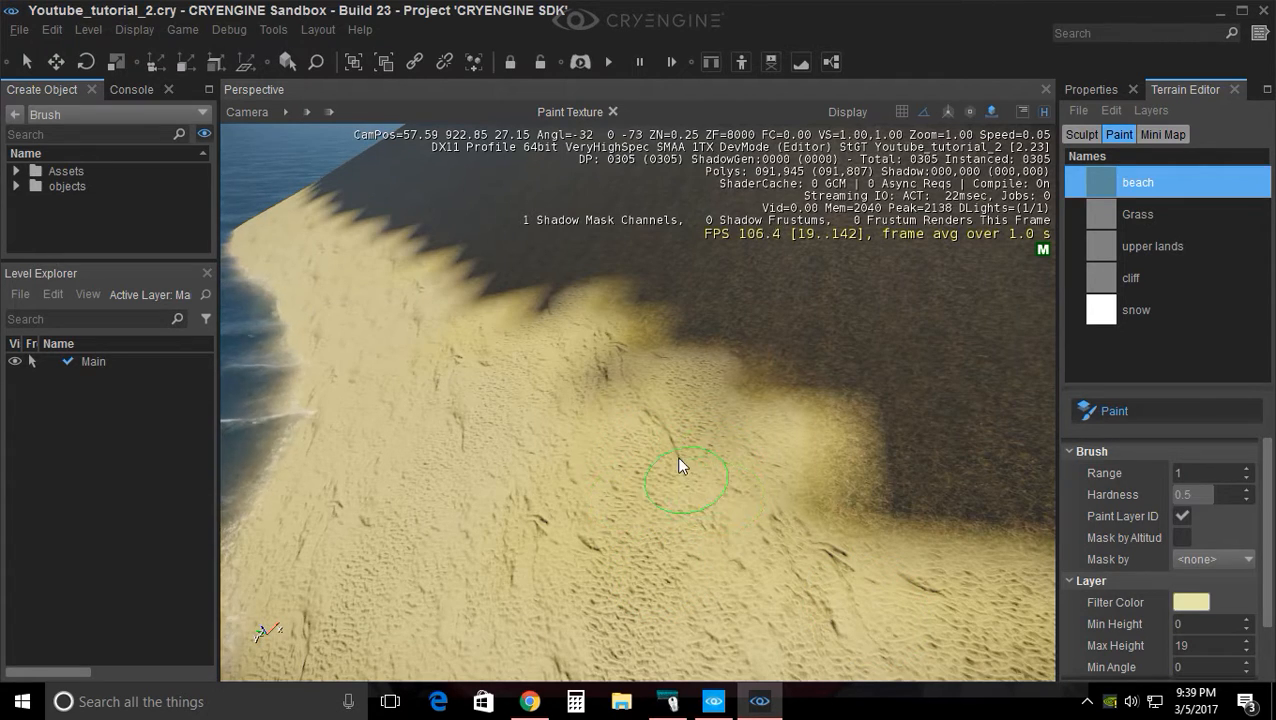
{"action": "mouse_move", "coordinate": [560, 367]}
{"action": "left_mouse_down"}
{"action": "mouse_move", "coordinate": [426, 275]}
{"action": "mouse_move", "coordinate": [440, 269]}
{"action": "mouse_move", "coordinate": [507, 327]}
{"action": "mouse_move", "coordinate": [513, 310]}
{"action": "mouse_move", "coordinate": [478, 270]}
{"action": "mouse_move", "coordinate": [442, 263]}
{"action": "mouse_move", "coordinate": [646, 420]}
{"action": "mouse_move", "coordinate": [883, 544]}
{"action": "left_mouse_up"}
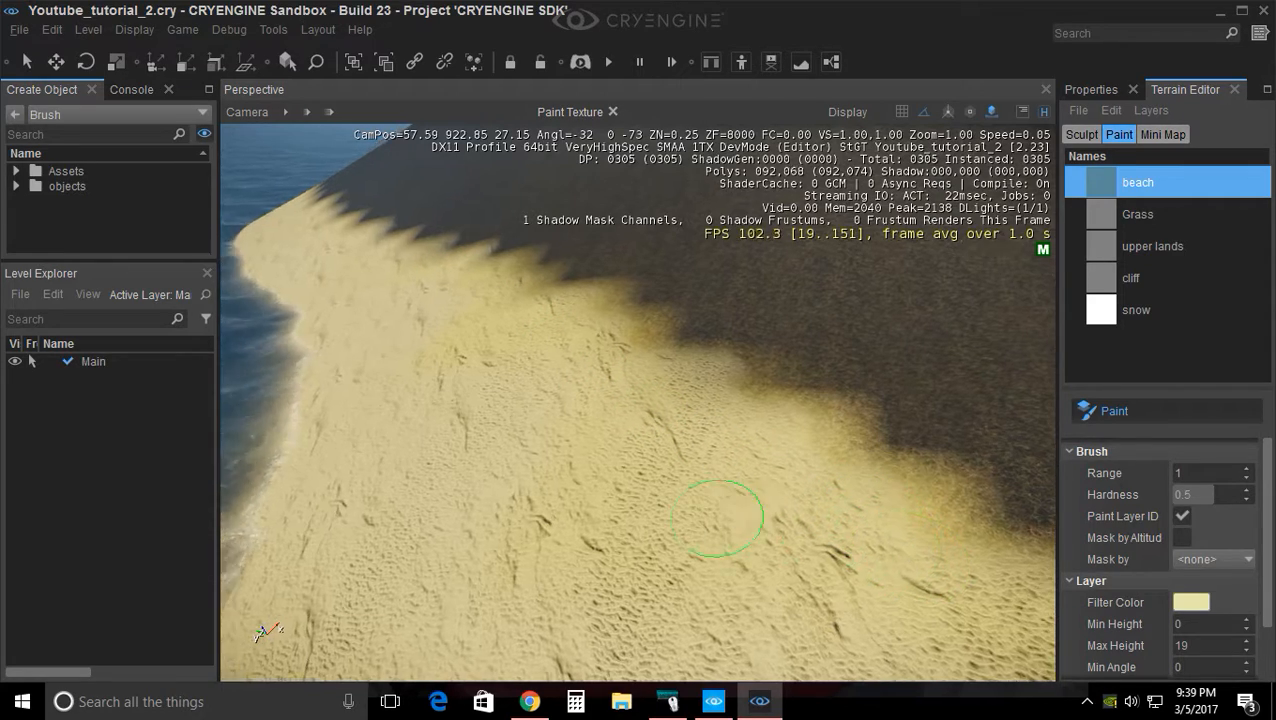
{"action": "right_click_drag", "start_coordinate": [883, 544], "coordinate": [960, 544]}
{"action": "right_click_drag", "start_coordinate": [713, 512], "coordinate": [880, 492]}
{"action": "scroll", "coordinate": [695, 490], "scroll_direction": "down", "scroll_amount": 13}
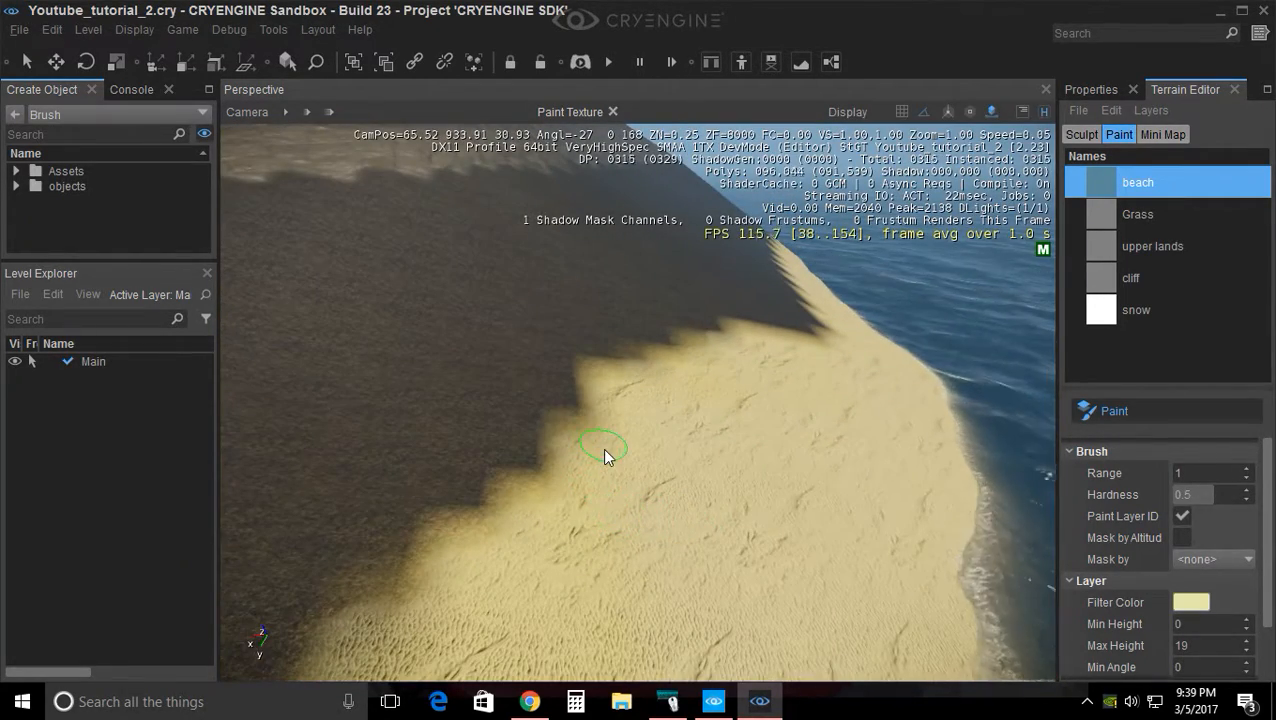
{"action": "left_click_drag", "start_coordinate": [595, 430], "coordinate": [601, 419]}
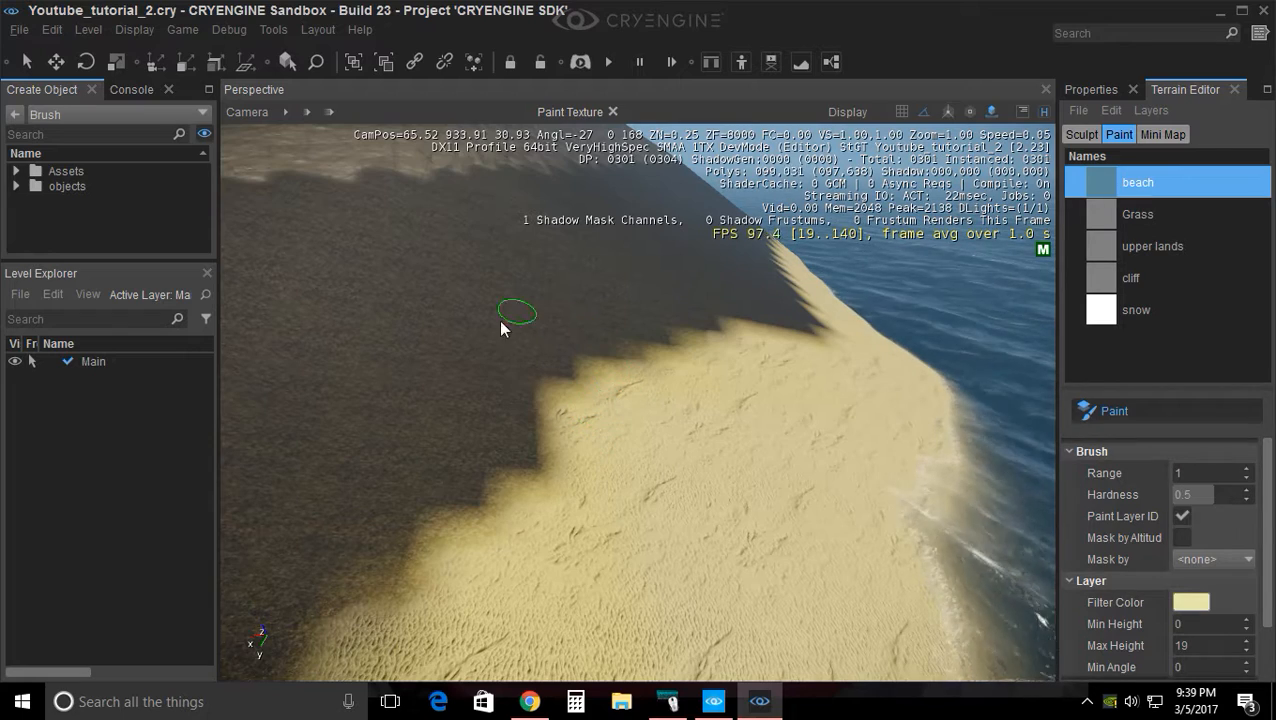
Change the beach layer's filter color to dark olive #555500
{"action": "mouse_move", "coordinate": [778, 255]}
{"action": "right_mouse_down"}
{"action": "mouse_move", "coordinate": [778, 215]}
{"action": "mouse_move", "coordinate": [745, 255]}
{"action": "mouse_move", "coordinate": [763, 333]}
{"action": "right_mouse_up"}
{"action": "key", "text": "w"}
{"action": "key", "text": "d"}
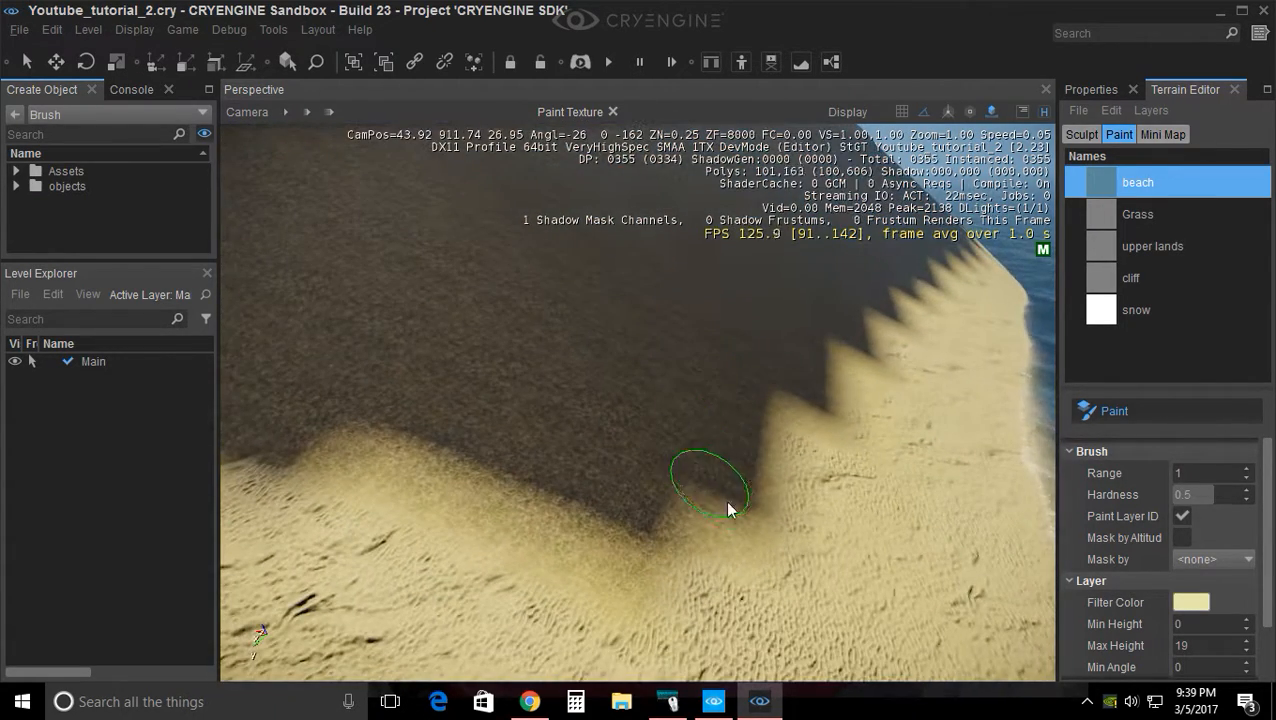
{"action": "right_click_drag", "start_coordinate": [750, 528], "coordinate": [745, 500]}
{"action": "key", "text": "w"}
{"action": "key", "text": "d"}
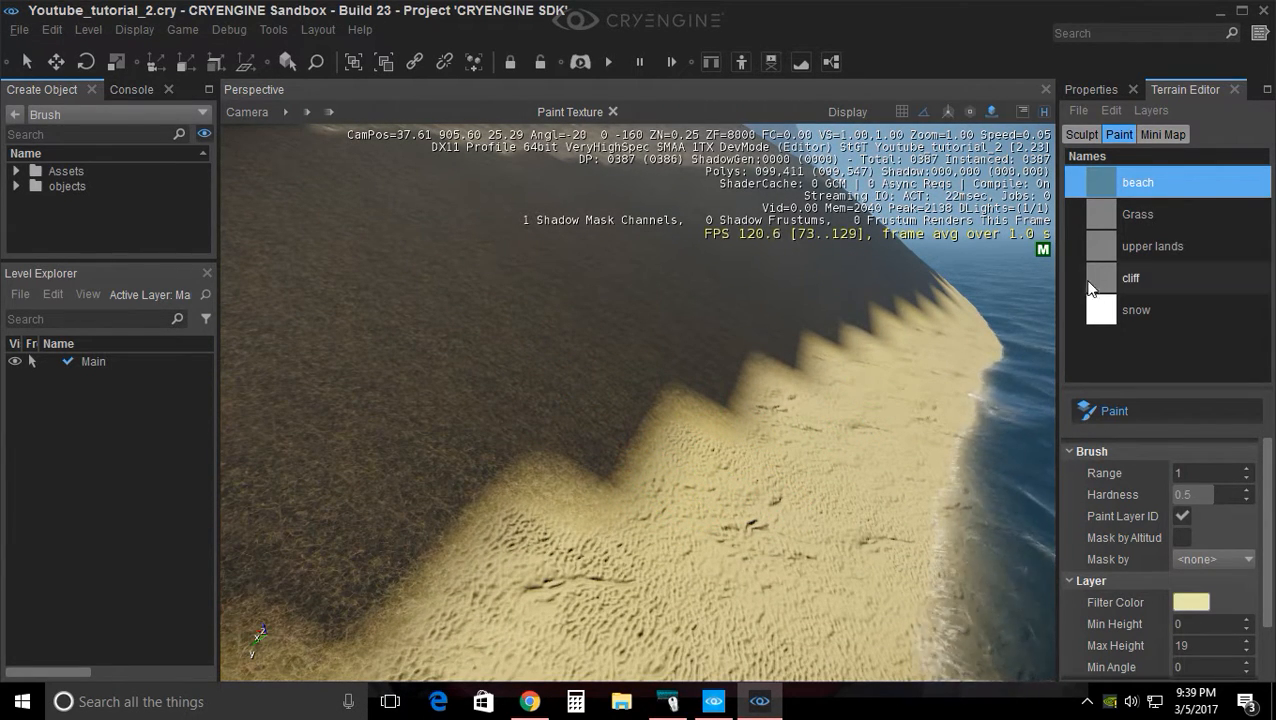
{"action": "left_click", "coordinate": [1189, 602]}
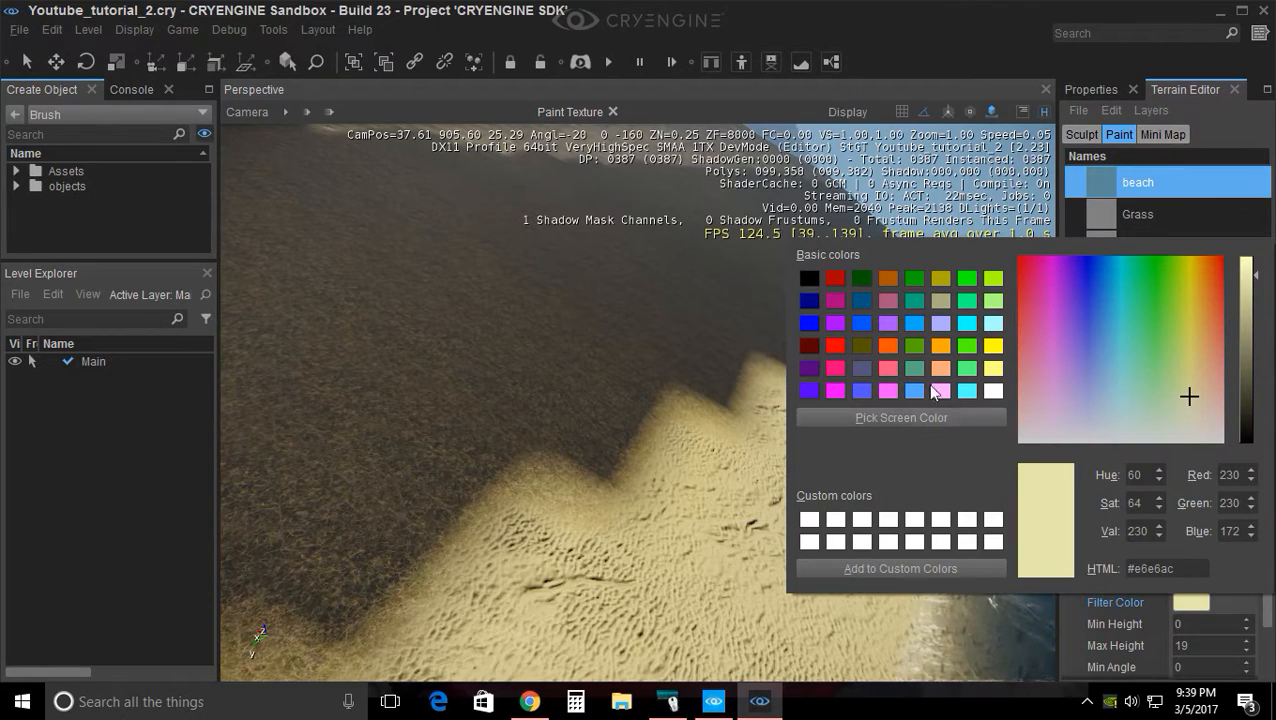
{"action": "left_click", "coordinate": [857, 347]}
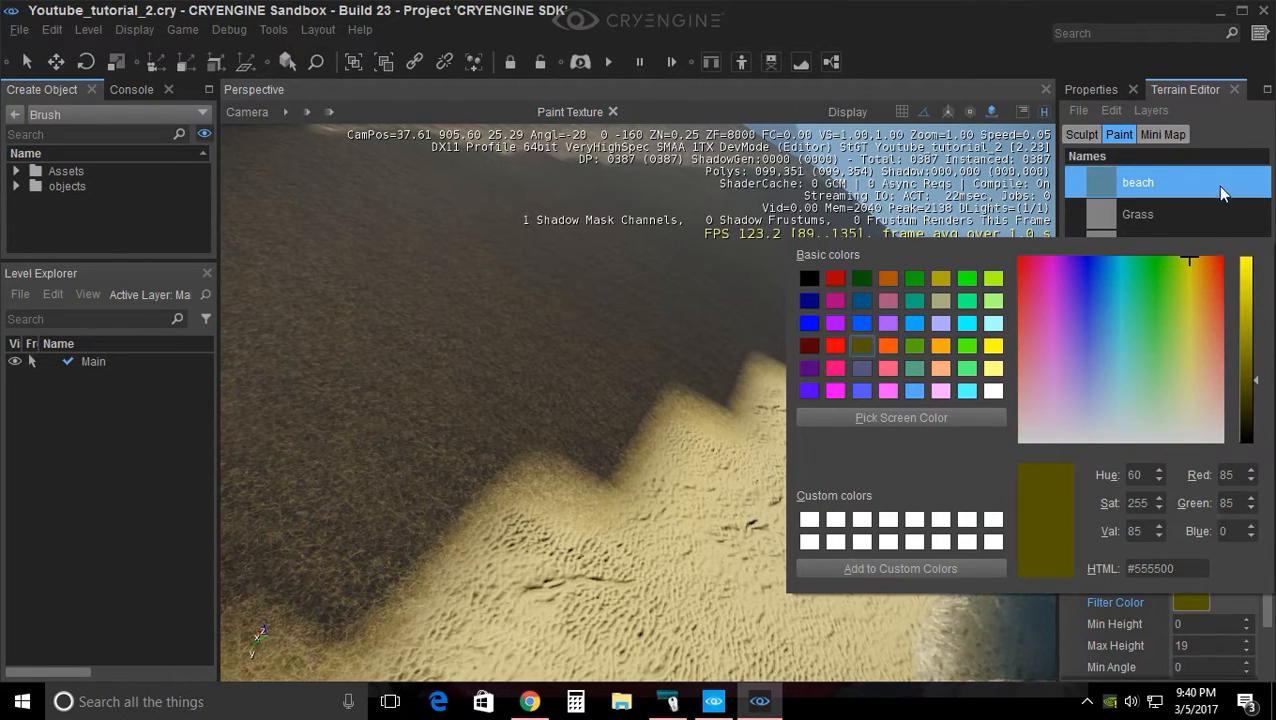
{"action": "left_click", "coordinate": [1199, 229]}
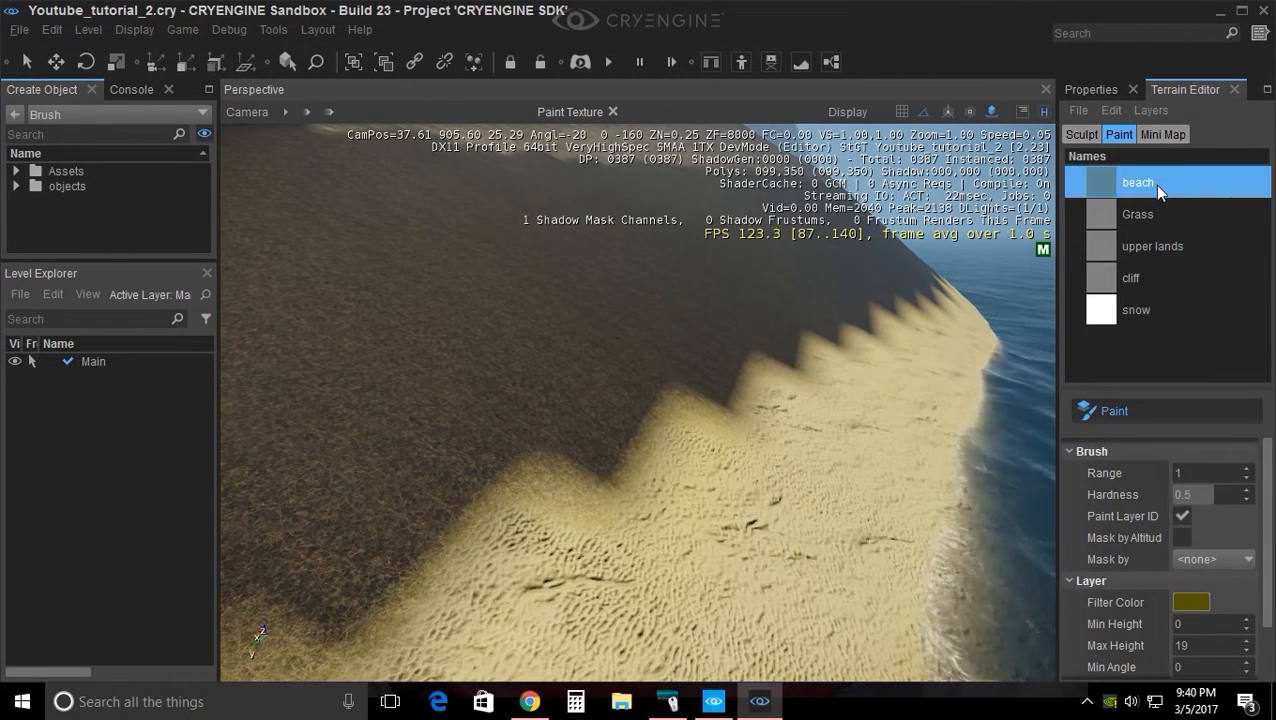
Turn on masking by altitude for the brush and flood the terrain with the beach layer
{"action": "left_click", "coordinate": [1181, 537]}
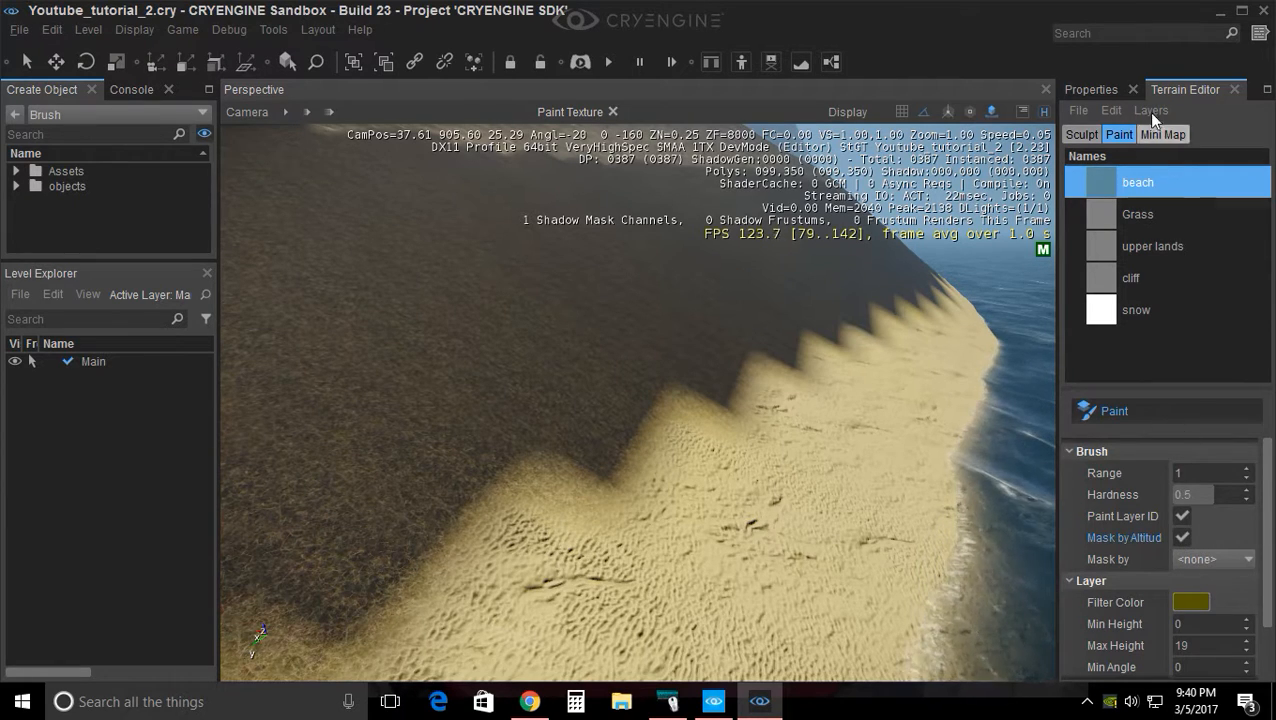
{"action": "left_click", "coordinate": [1149, 110]}
{"action": "left_click", "coordinate": [1146, 212]}
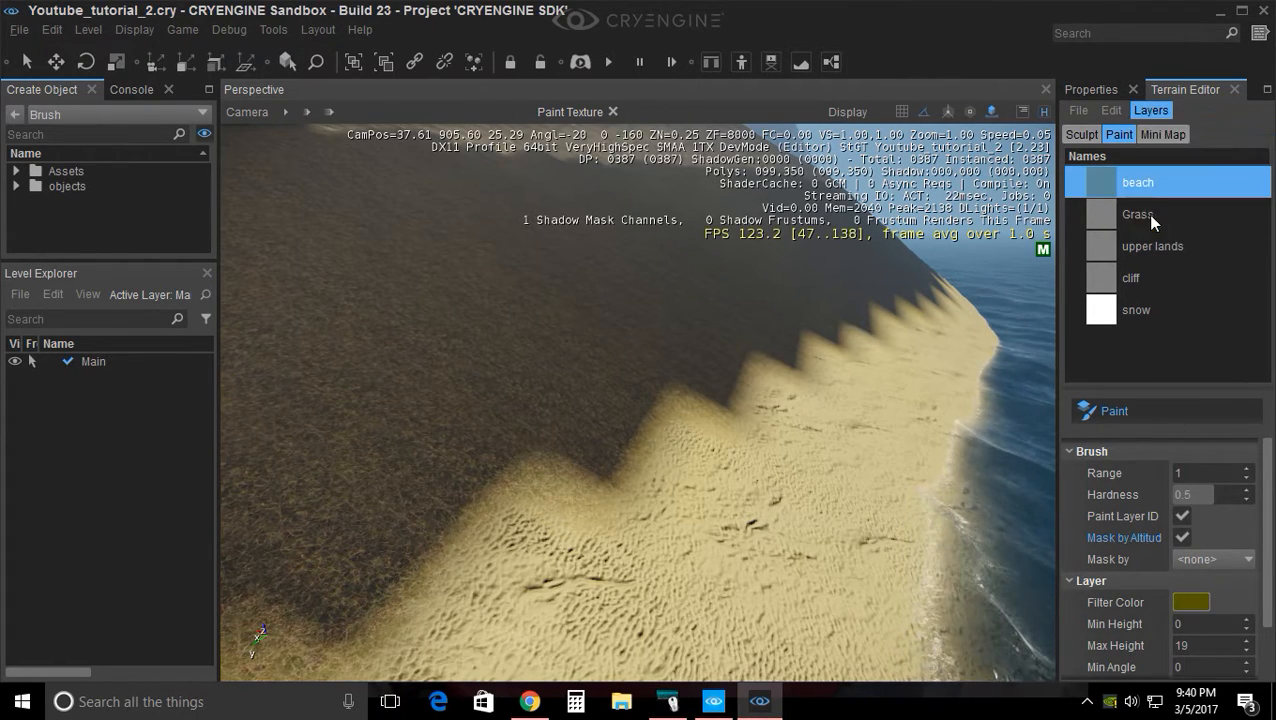
Paint the recolored beach layer over the jagged corner where the sand meets the Grass layer
{"action": "right_click_drag", "start_coordinate": [751, 475], "coordinate": [950, 390]}
{"action": "left_click", "coordinate": [1153, 217]}
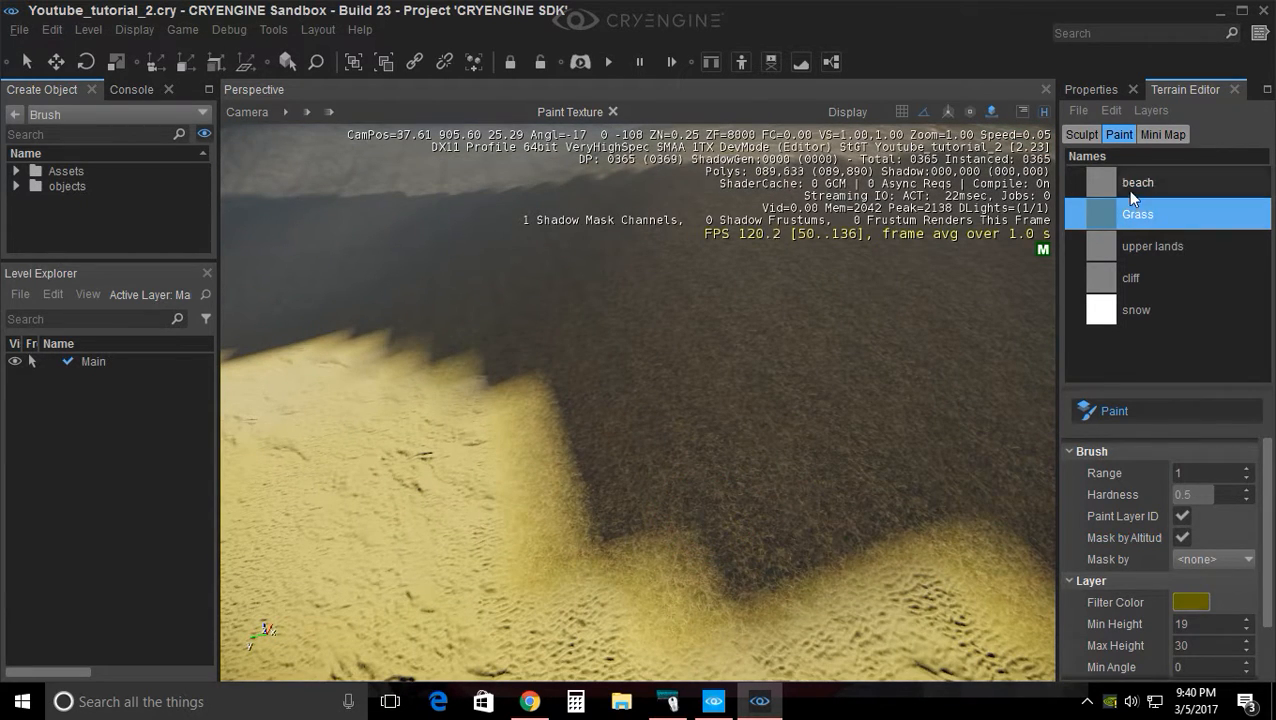
{"action": "left_click", "coordinate": [1150, 182]}
{"action": "mouse_move", "coordinate": [673, 505]}
{"action": "left_mouse_down"}
{"action": "mouse_move", "coordinate": [657, 618]}
{"action": "mouse_move", "coordinate": [641, 592]}
{"action": "left_mouse_up"}
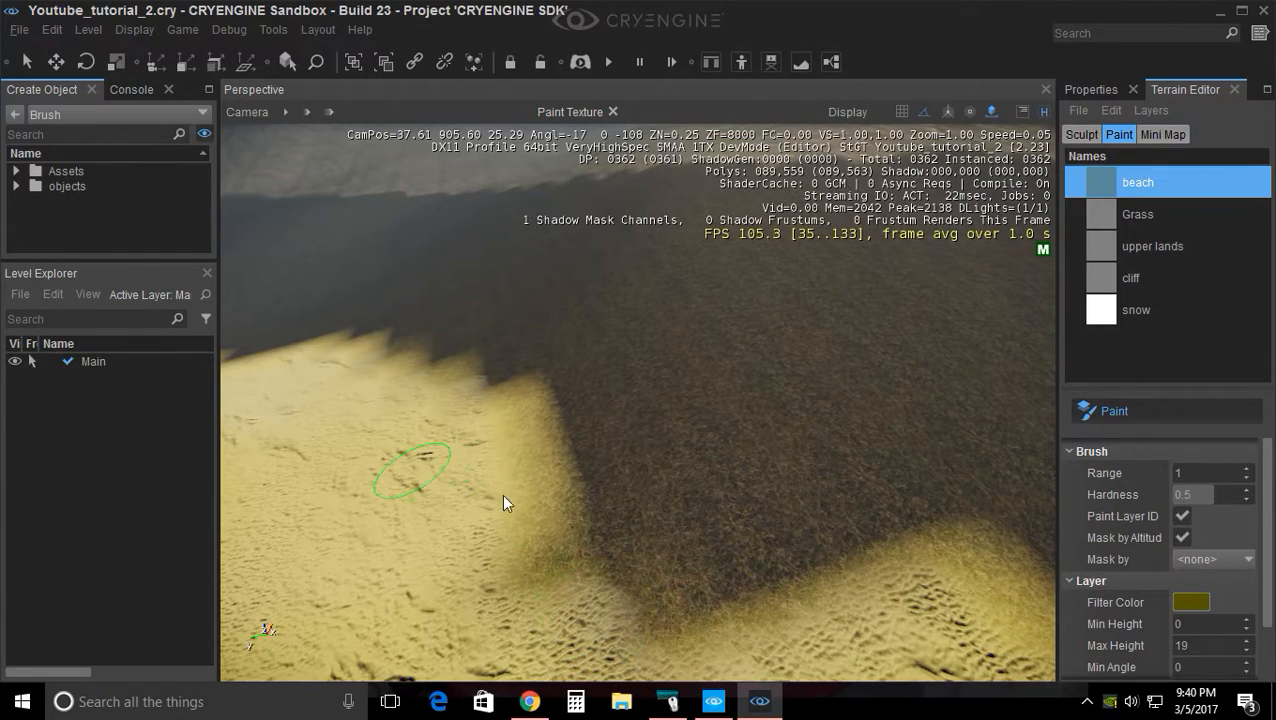
Examine the cliff, upper lands and Grass layers across the mountain slopes and their transitions down to the beach
{"action": "right_click_drag", "start_coordinate": [436, 484], "coordinate": [604, 512]}
{"action": "scroll", "coordinate": [520, 456], "scroll_direction": "down", "scroll_amount": 5}
{"action": "key", "text": "d"}
{"action": "key", "text": "w"}
{"action": "key", "text": "w"}
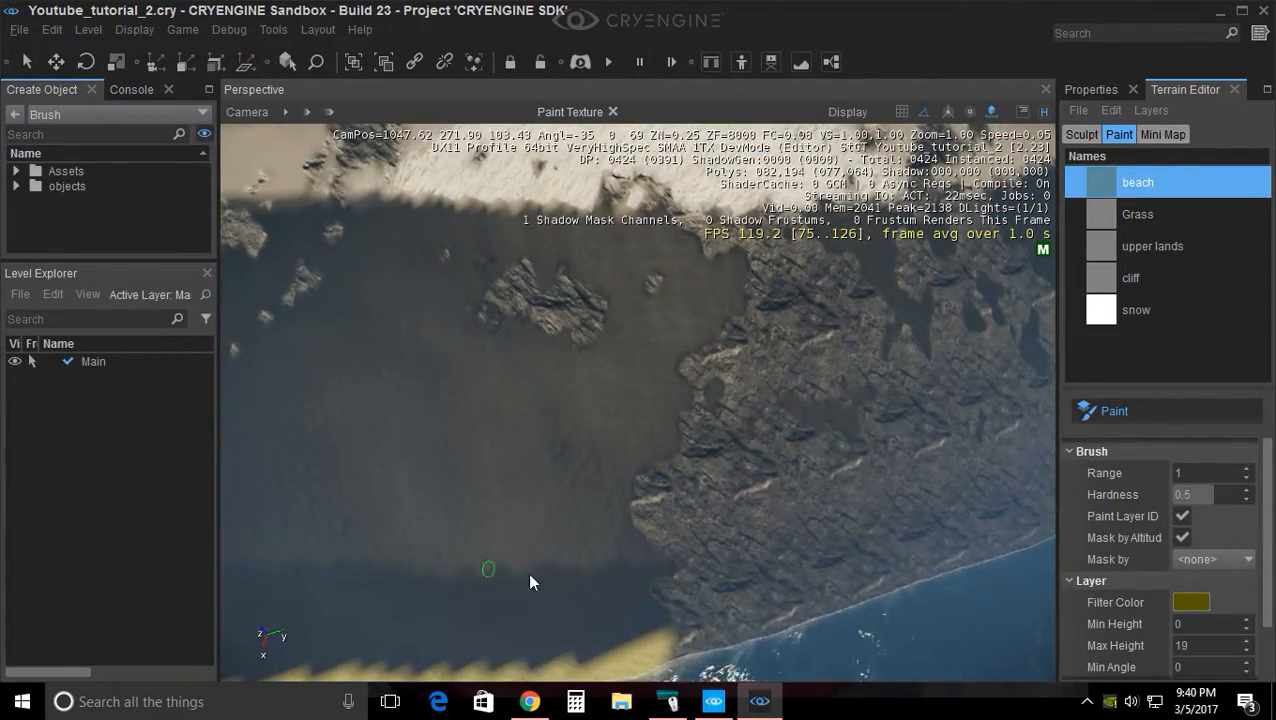
{"action": "right_click_drag", "start_coordinate": [557, 574], "coordinate": [686, 365]}
{"action": "key", "text": "w"}
{"action": "key", "text": "a"}
{"action": "right_click_drag", "start_coordinate": [687, 365], "coordinate": [686, 370]}
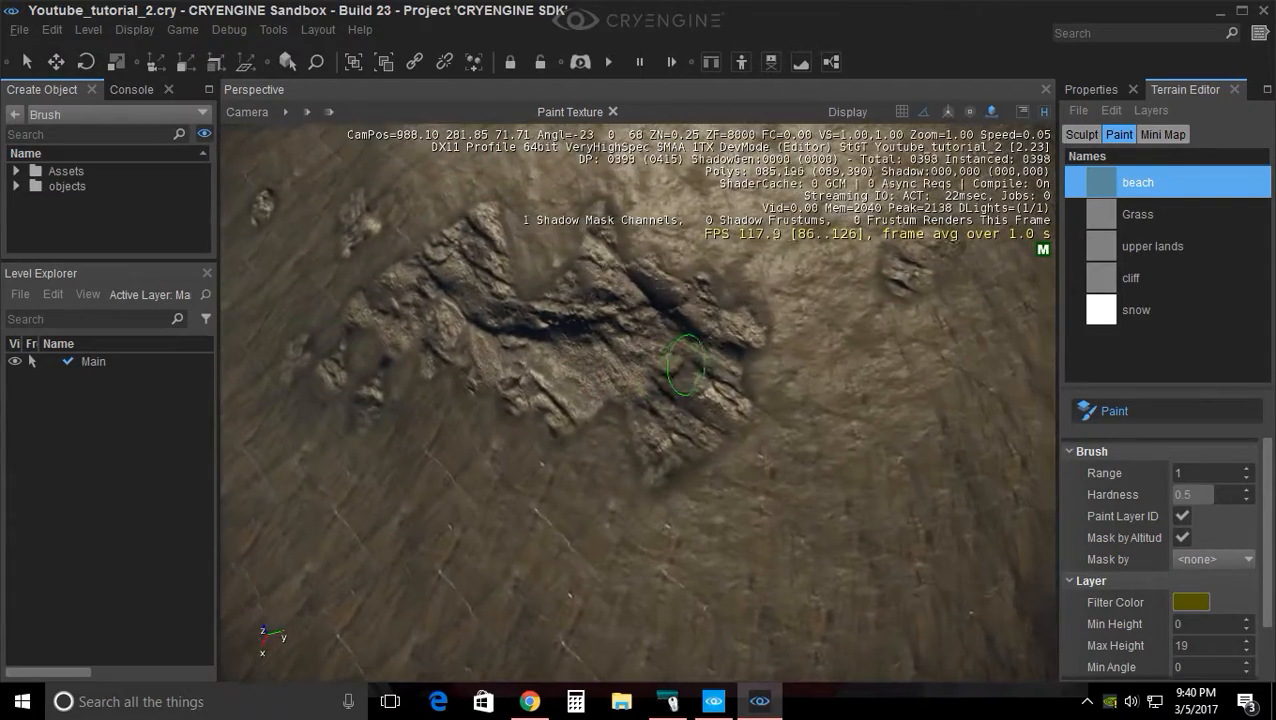
{"action": "key", "text": "a"}
{"action": "right_click_drag", "start_coordinate": [675, 440], "coordinate": [785, 436]}
{"action": "key", "text": "w"}
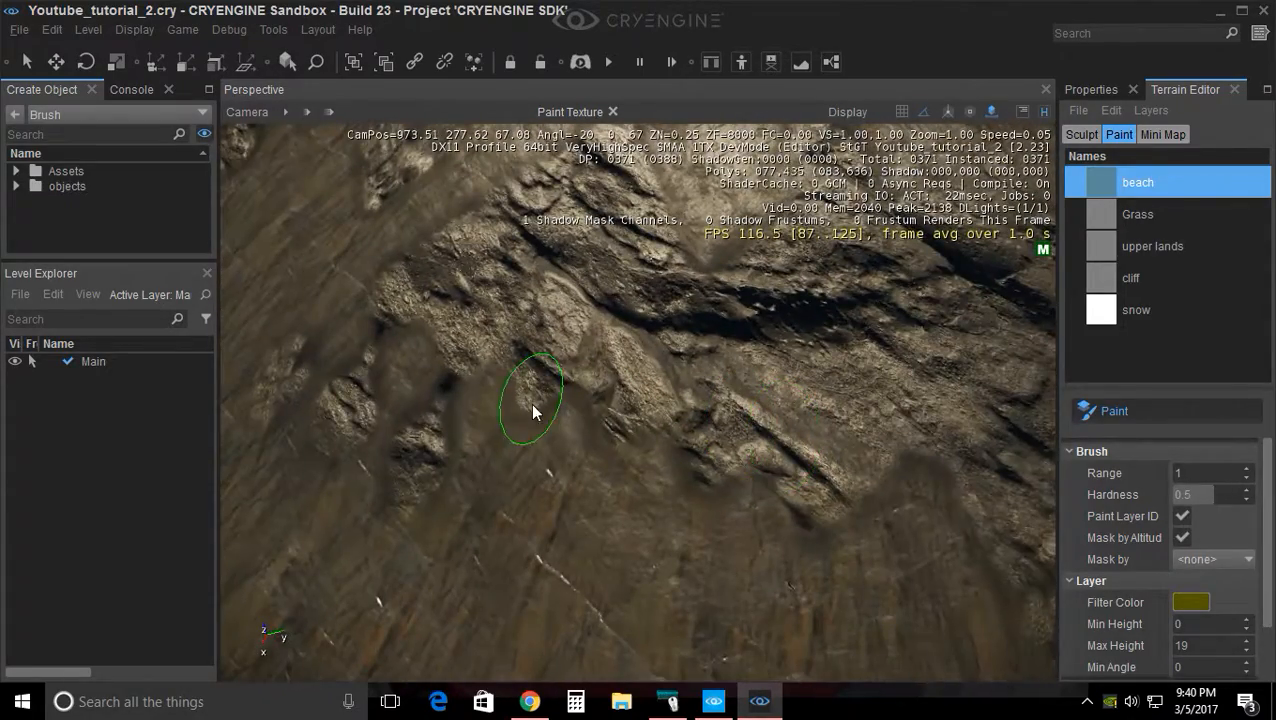
{"action": "key", "text": "s"}
{"action": "mouse_move", "coordinate": [630, 418]}
{"action": "right_mouse_down"}
{"action": "mouse_move", "coordinate": [651, 431]}
{"action": "mouse_move", "coordinate": [634, 415]}
{"action": "mouse_move", "coordinate": [665, 420]}
{"action": "right_mouse_up"}
{"action": "key", "text": "d"}
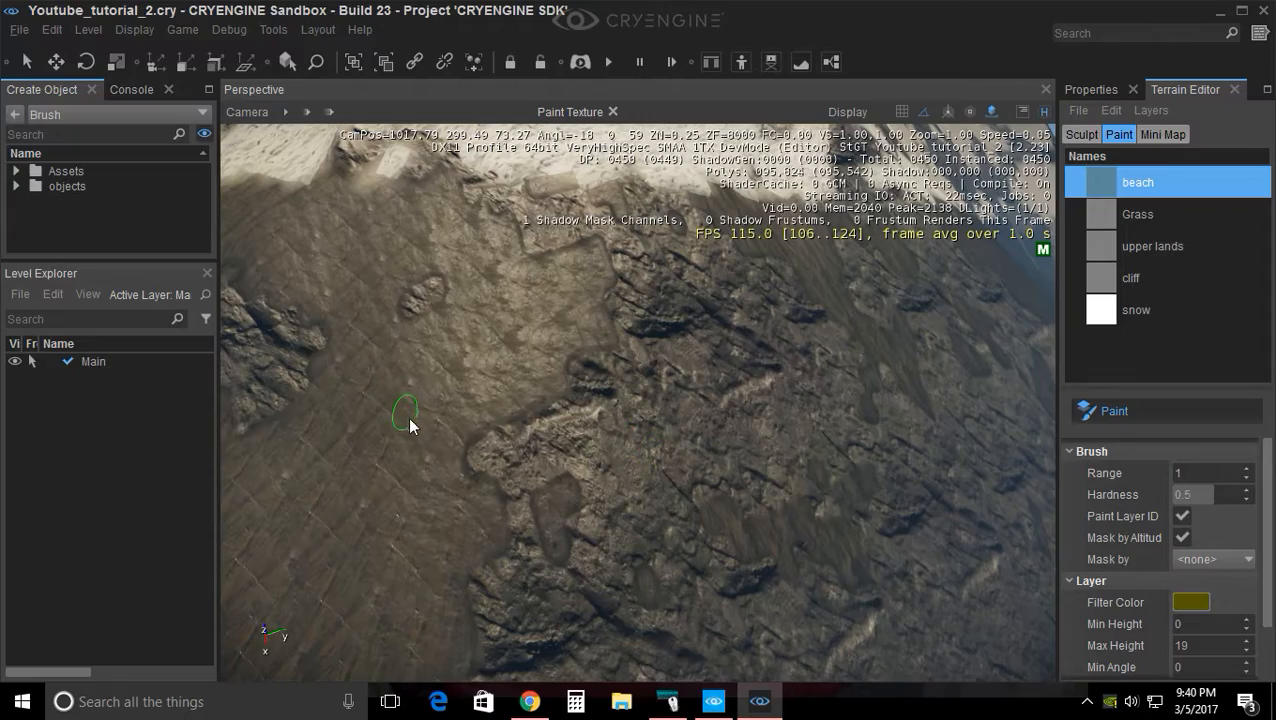
{"action": "key", "text": "s"}
{"action": "mouse_move", "coordinate": [480, 437]}
{"action": "right_mouse_down"}
{"action": "mouse_move", "coordinate": [475, 378]}
{"action": "mouse_move", "coordinate": [450, 520]}
{"action": "right_mouse_up"}
{"action": "key", "text": "w"}
{"action": "right_click_drag", "start_coordinate": [695, 483], "coordinate": [669, 392]}
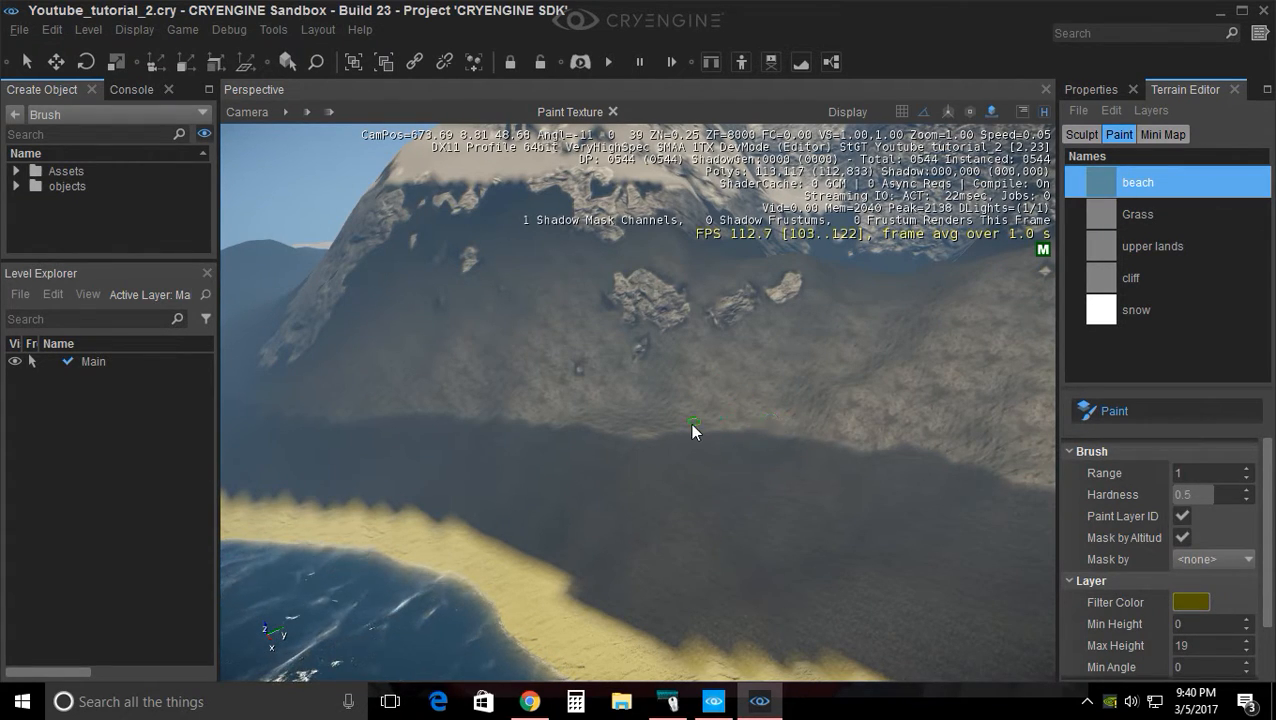
{"action": "key", "text": "w"}
{"action": "mouse_move", "coordinate": [597, 401]}
{"action": "right_mouse_down"}
{"action": "mouse_move", "coordinate": [607, 380]}
{"action": "mouse_move", "coordinate": [596, 401]}
{"action": "right_mouse_up"}
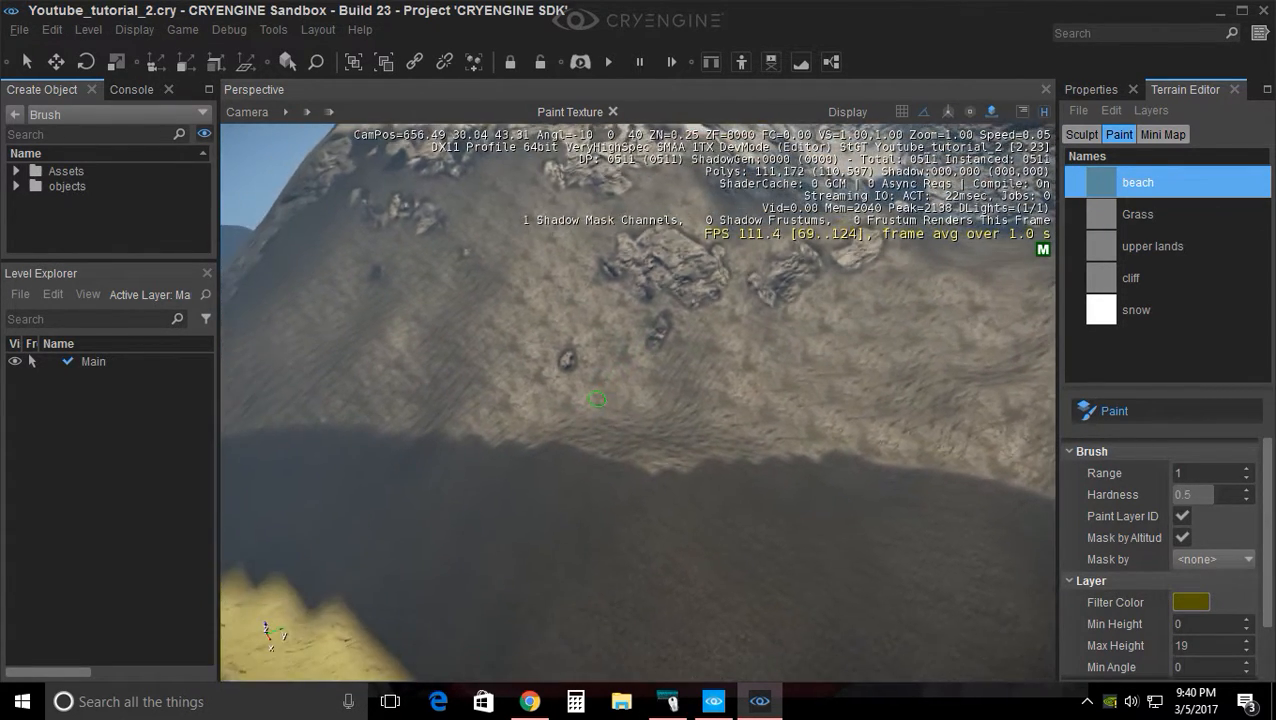
Activate the Flatten sculpting tool and set its outside and inside radius to 5
{"action": "left_click", "coordinate": [1082, 135]}
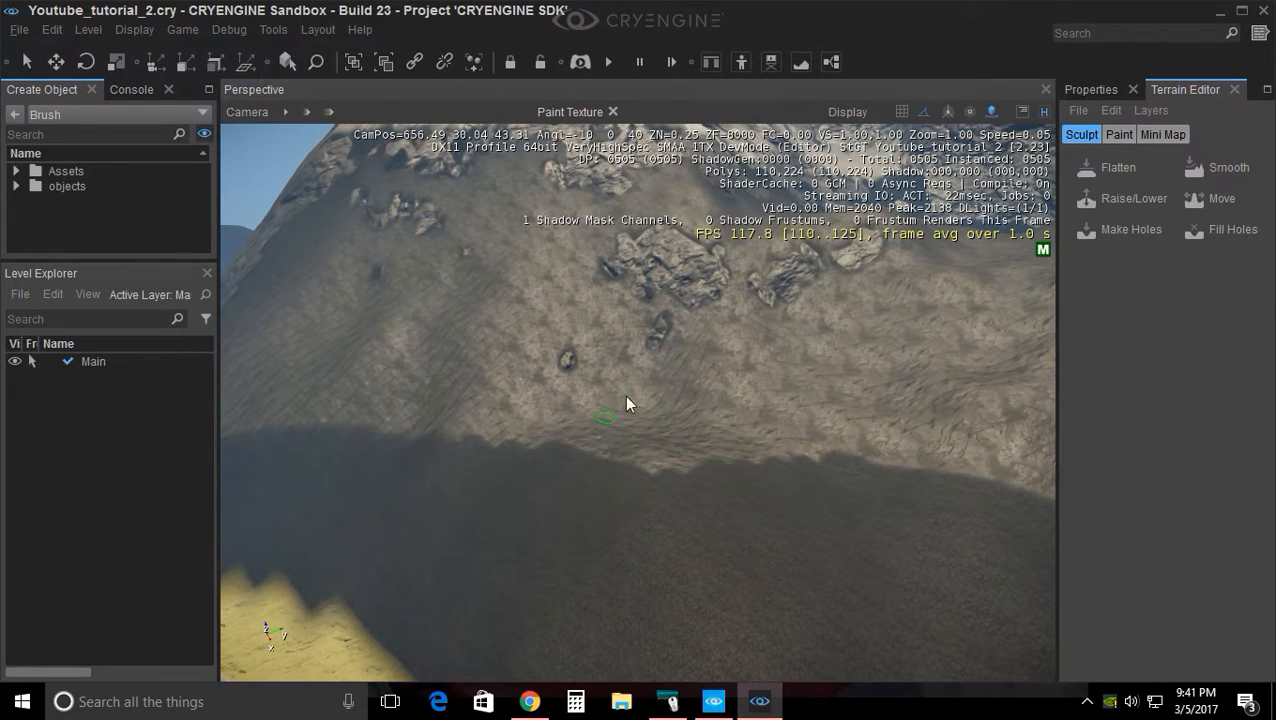
{"action": "left_click", "coordinate": [1108, 166]}
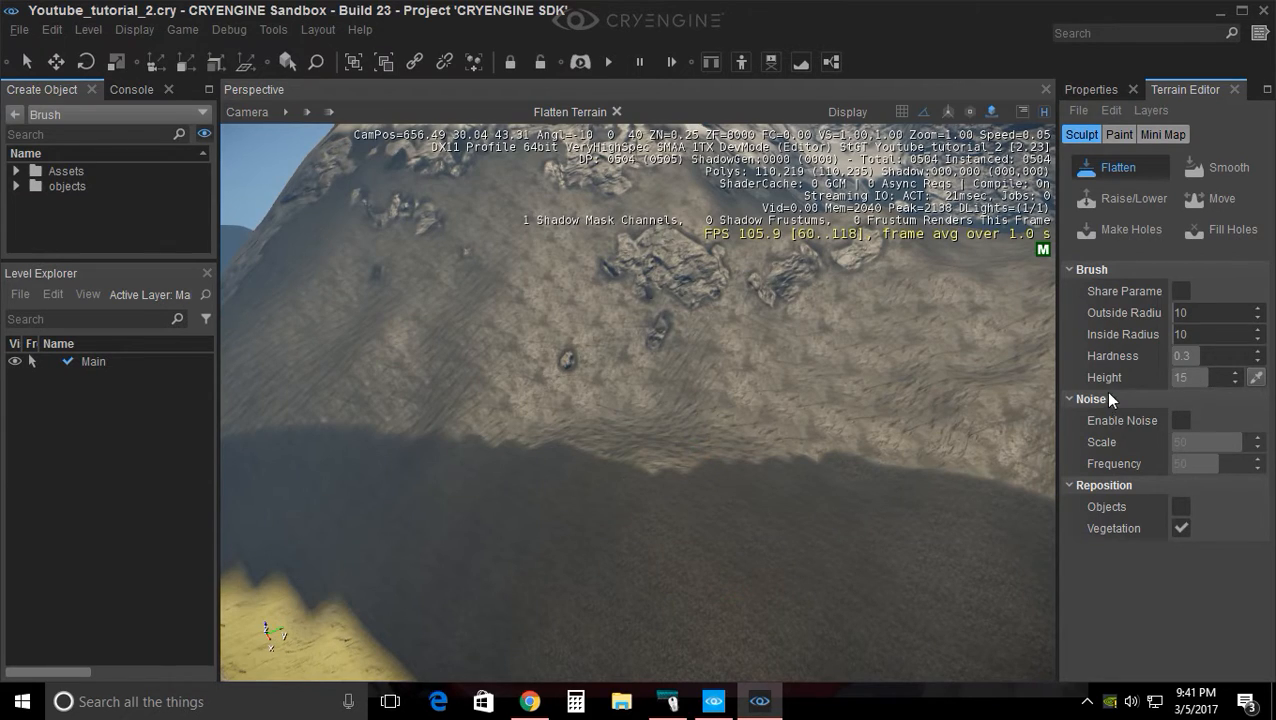
{"action": "double_click", "coordinate": [1197, 377]}
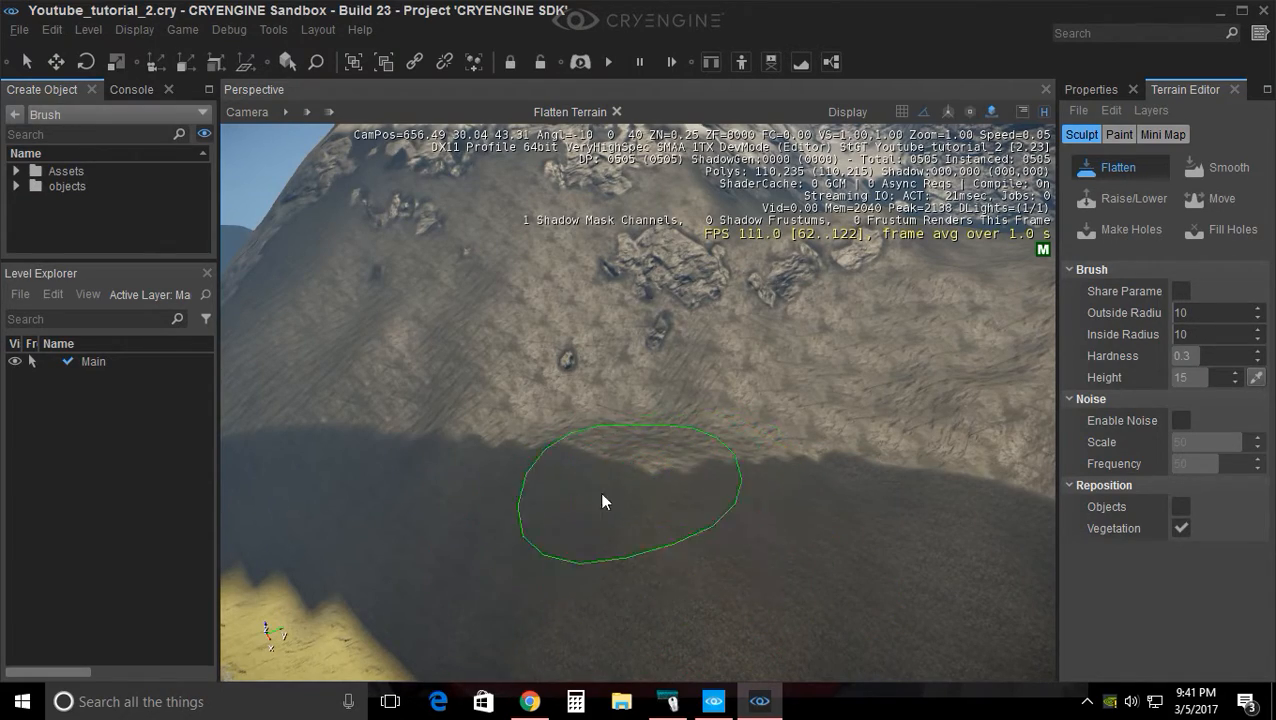
{"action": "right_click_drag", "start_coordinate": [688, 510], "coordinate": [645, 570]}
{"action": "scroll", "coordinate": [578, 489], "scroll_direction": "up", "scroll_amount": 3}
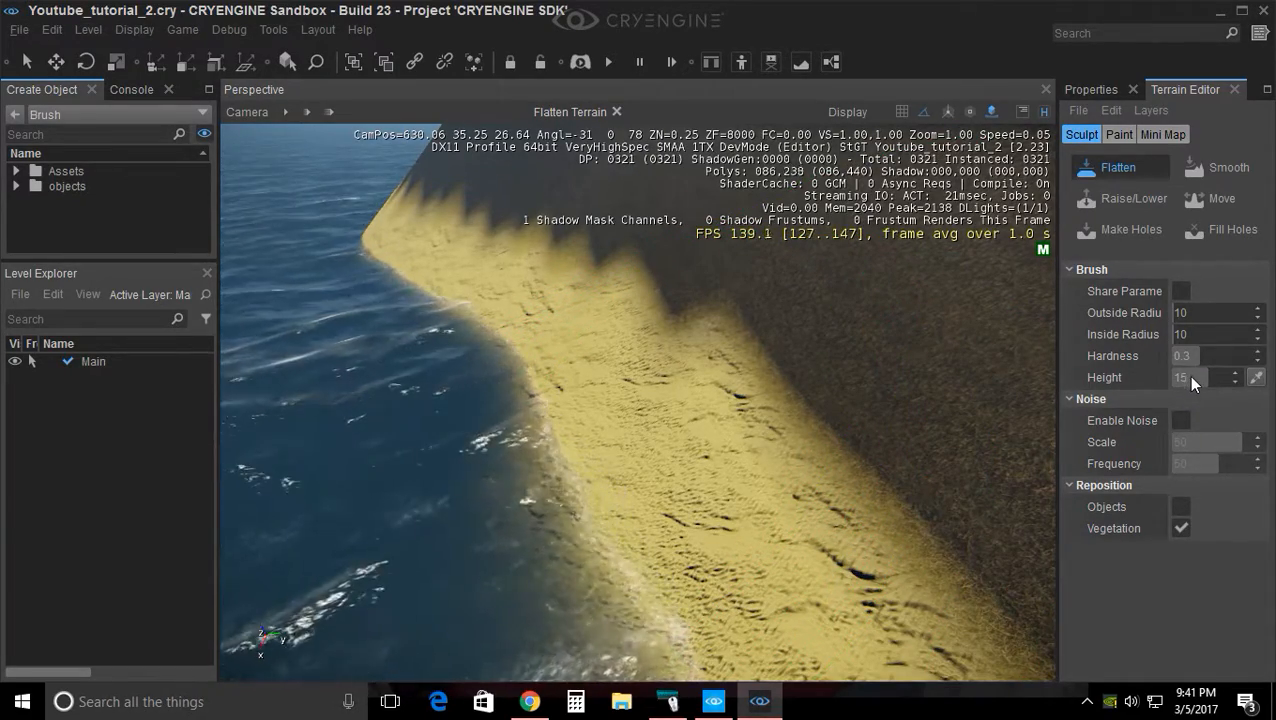
{"action": "scroll", "coordinate": [790, 421], "scroll_direction": "down", "scroll_amount": 4}
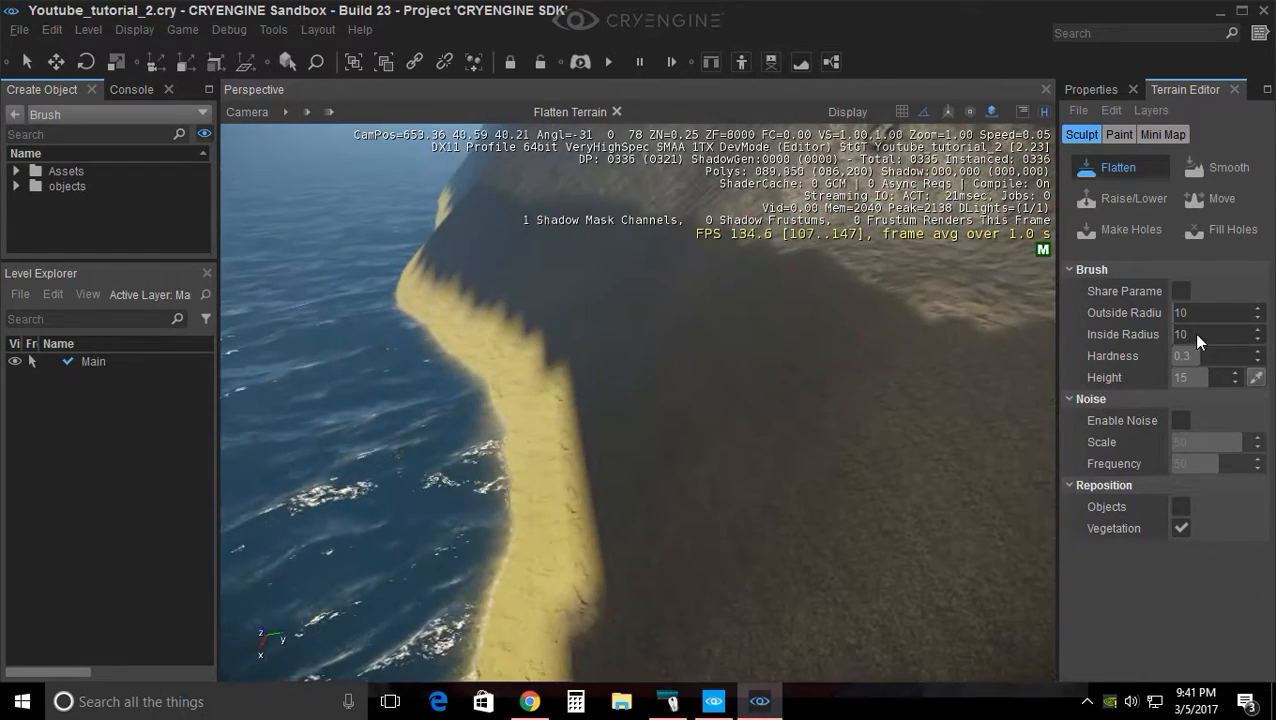
{"action": "type", "text": "5"}
{"action": "key", "text": "Tab"}
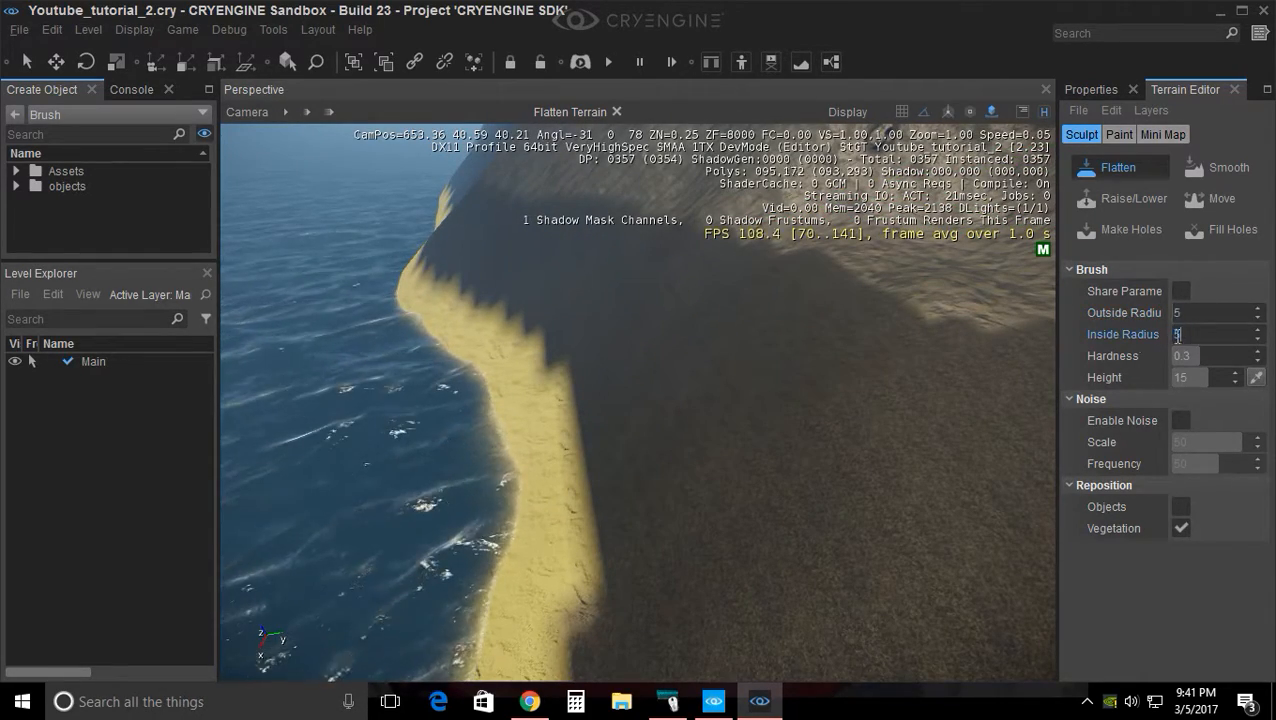
Flatten a spot of the sandy shoreline with the brush and view the reshaped coast up close
{"action": "left_click_drag", "start_coordinate": [559, 486], "coordinate": [567, 477]}
{"action": "scroll", "coordinate": [569, 480], "scroll_direction": "up", "scroll_amount": 4}
{"action": "mouse_move", "coordinate": [569, 480]}
{"action": "right_mouse_down"}
{"action": "mouse_move", "coordinate": [675, 535]}
{"action": "mouse_move", "coordinate": [676, 511]}
{"action": "right_mouse_up"}
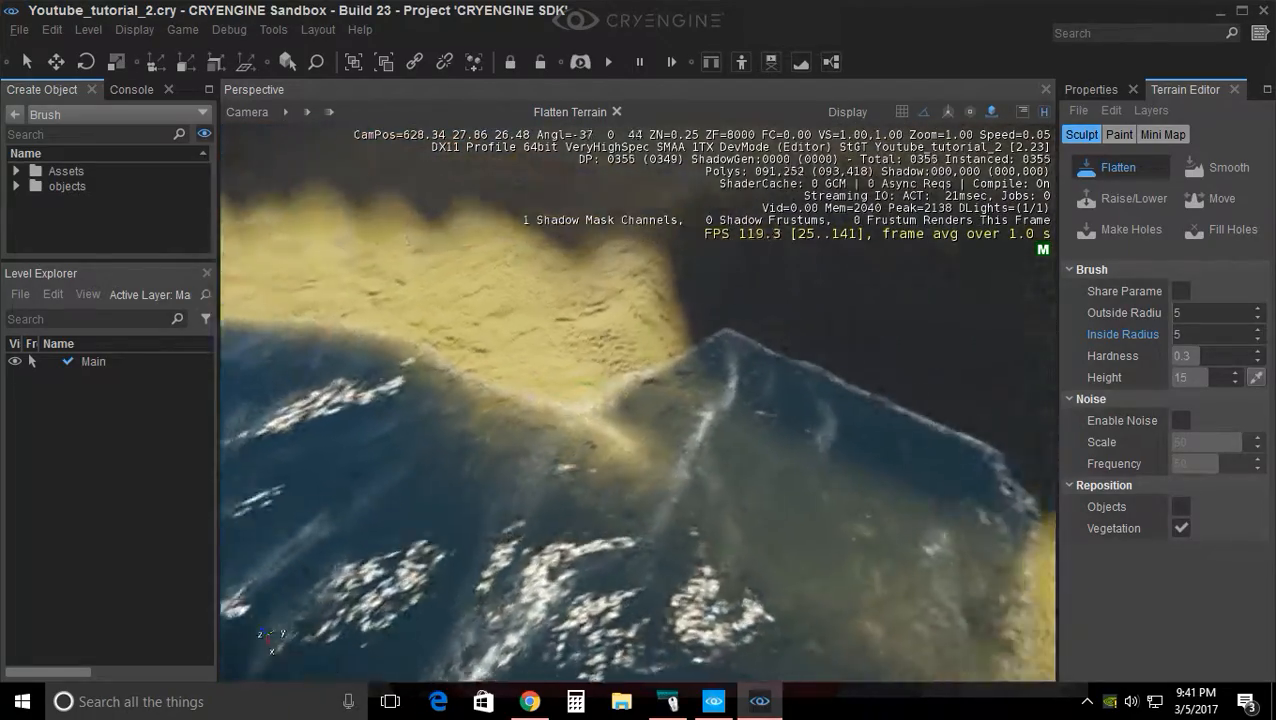
Flatten the shoreline into the slope behind it to carve a water-filled cove between the two sandy stretches
{"action": "scroll", "coordinate": [676, 511], "scroll_direction": "up", "scroll_amount": 1}
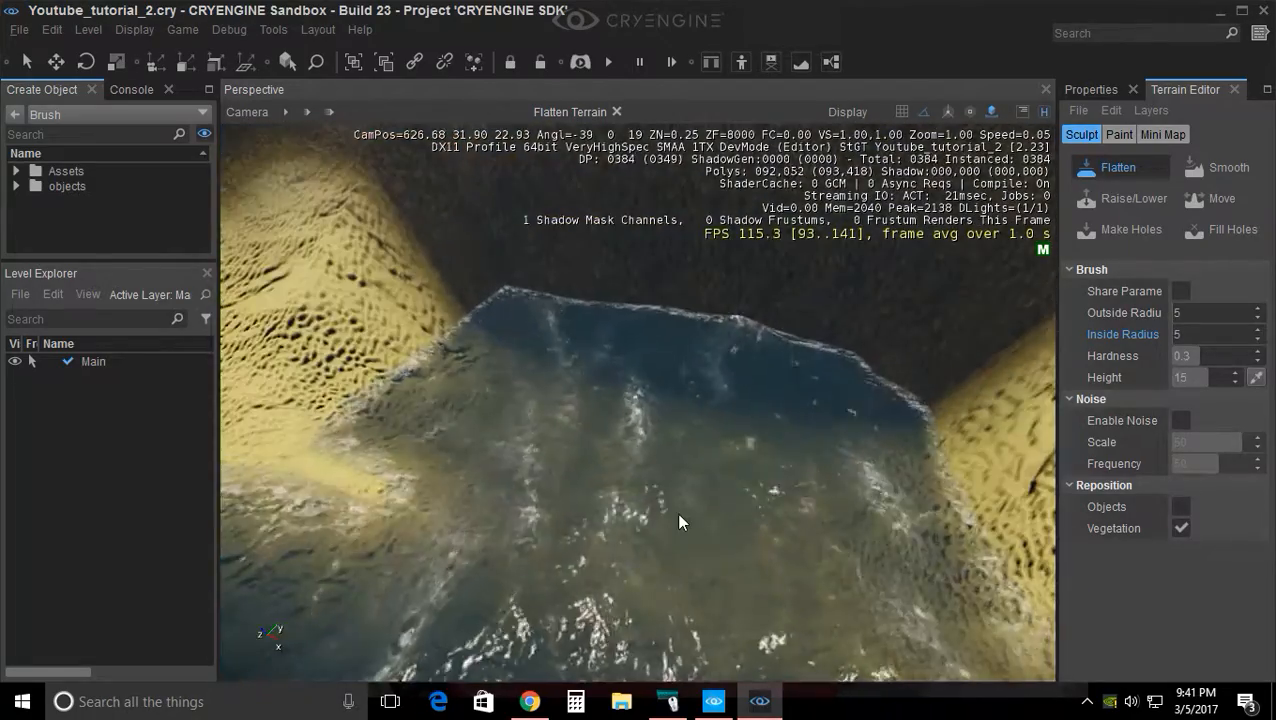
{"action": "scroll", "coordinate": [677, 509], "scroll_direction": "down", "scroll_amount": 3}
{"action": "mouse_move", "coordinate": [794, 399]}
{"action": "left_mouse_down"}
{"action": "mouse_move", "coordinate": [784, 366]}
{"action": "mouse_move", "coordinate": [513, 447]}
{"action": "mouse_move", "coordinate": [649, 419]}
{"action": "mouse_move", "coordinate": [581, 373]}
{"action": "mouse_move", "coordinate": [522, 362]}
{"action": "left_mouse_up"}
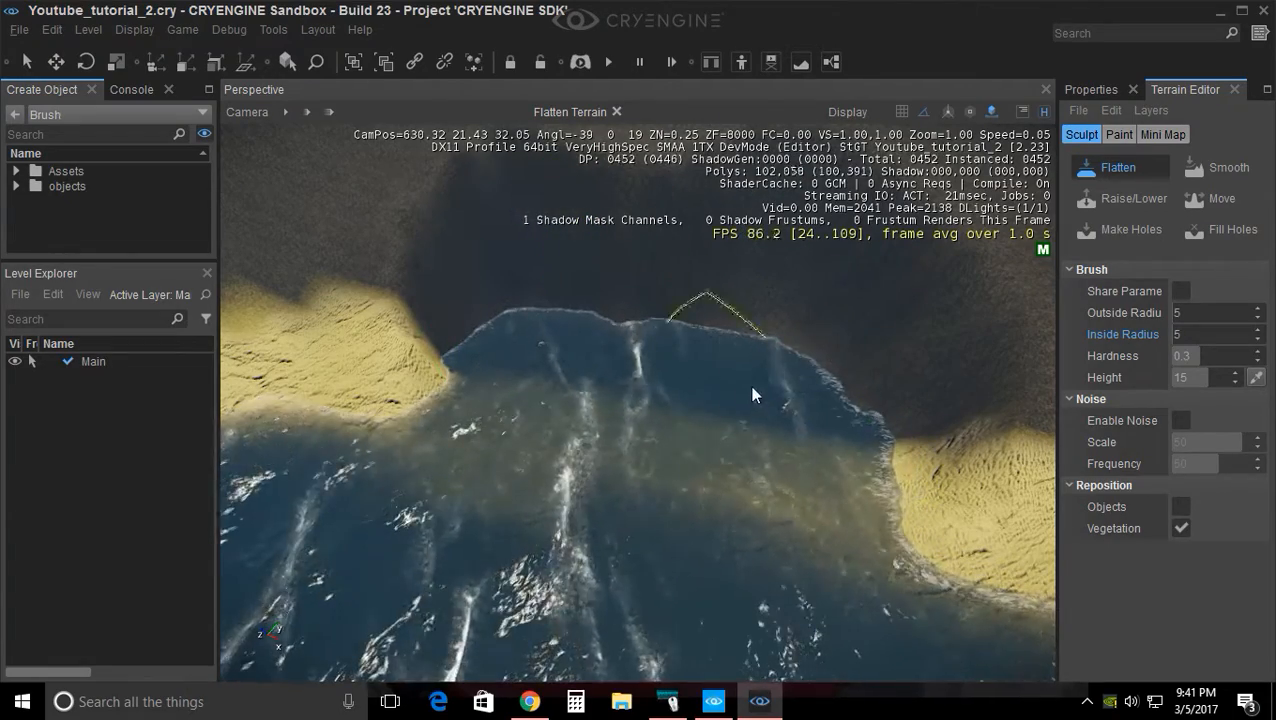
{"action": "right_click_drag", "start_coordinate": [728, 383], "coordinate": [735, 464]}
{"action": "mouse_move", "coordinate": [531, 520]}
{"action": "left_mouse_down"}
{"action": "mouse_move", "coordinate": [481, 450]}
{"action": "mouse_move", "coordinate": [763, 450]}
{"action": "mouse_move", "coordinate": [561, 421]}
{"action": "mouse_move", "coordinate": [668, 388]}
{"action": "mouse_move", "coordinate": [416, 354]}
{"action": "mouse_move", "coordinate": [749, 390]}
{"action": "mouse_move", "coordinate": [507, 399]}
{"action": "mouse_move", "coordinate": [727, 420]}
{"action": "mouse_move", "coordinate": [758, 507]}
{"action": "mouse_move", "coordinate": [537, 527]}
{"action": "mouse_move", "coordinate": [409, 595]}
{"action": "left_mouse_up"}
Set the Flatten height to 17 and carve a wide hollow into the dark slope beside the cove, above the beach
{"action": "key", "text": "s"}
{"action": "key", "text": "a"}
{"action": "key", "text": "w"}
{"action": "right_click_drag", "start_coordinate": [643, 521], "coordinate": [643, 560]}
{"action": "key", "text": "d"}
{"action": "right_click_drag", "start_coordinate": [642, 638], "coordinate": [738, 466]}
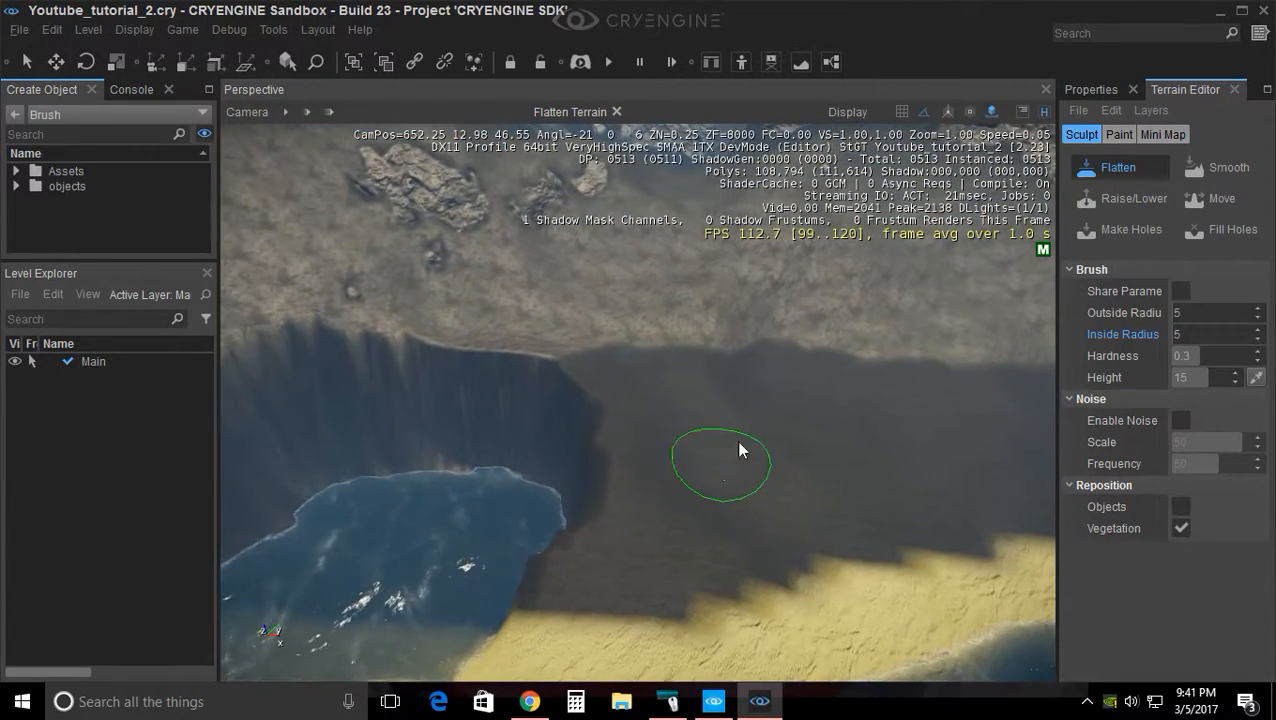
{"action": "key", "text": "d"}
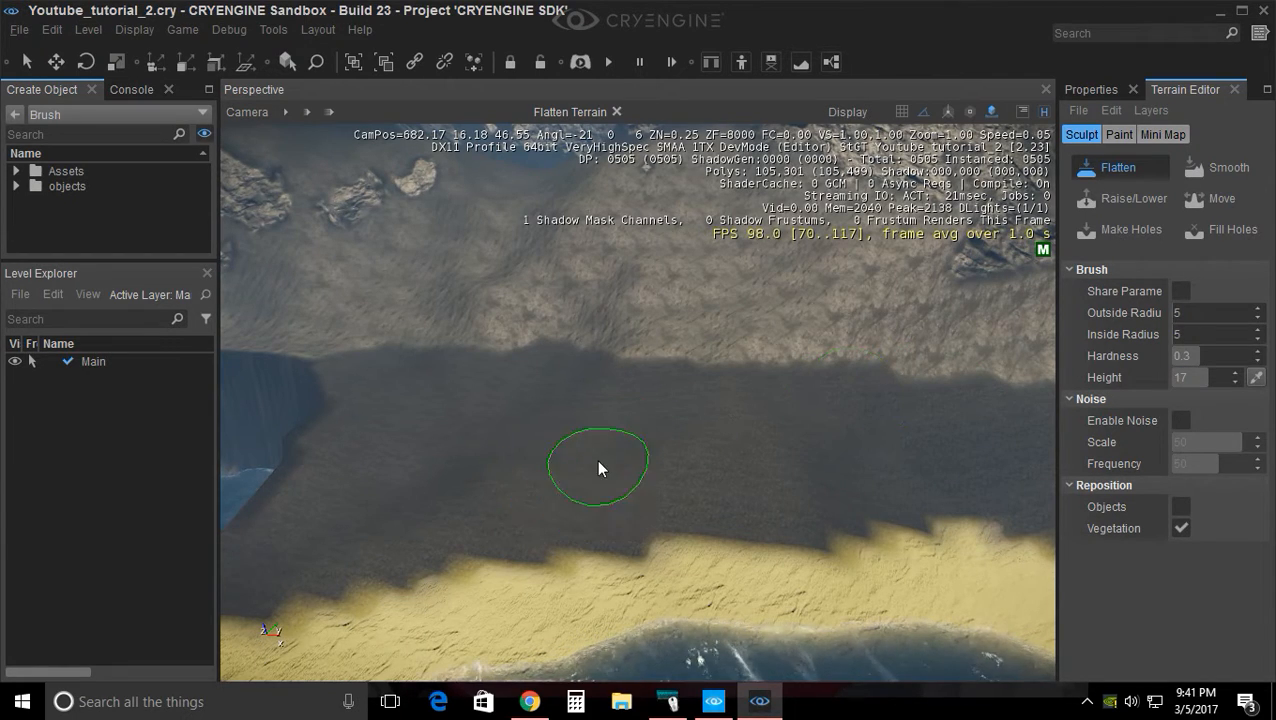
{"action": "left_click_drag", "start_coordinate": [556, 519], "coordinate": [500, 538]}
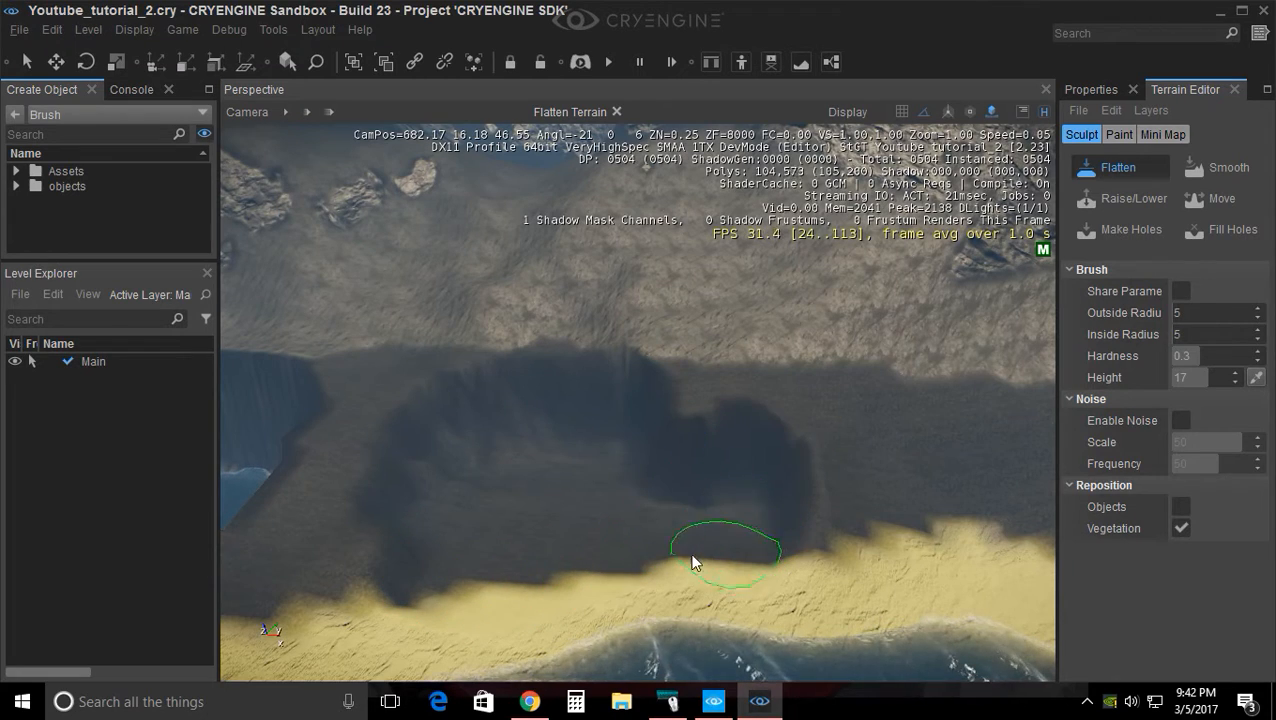
Set the Flatten outside and inside radius to 3 and carve a second, smaller hollow farther along the slope
{"action": "right_click_drag", "start_coordinate": [663, 538], "coordinate": [490, 459]}
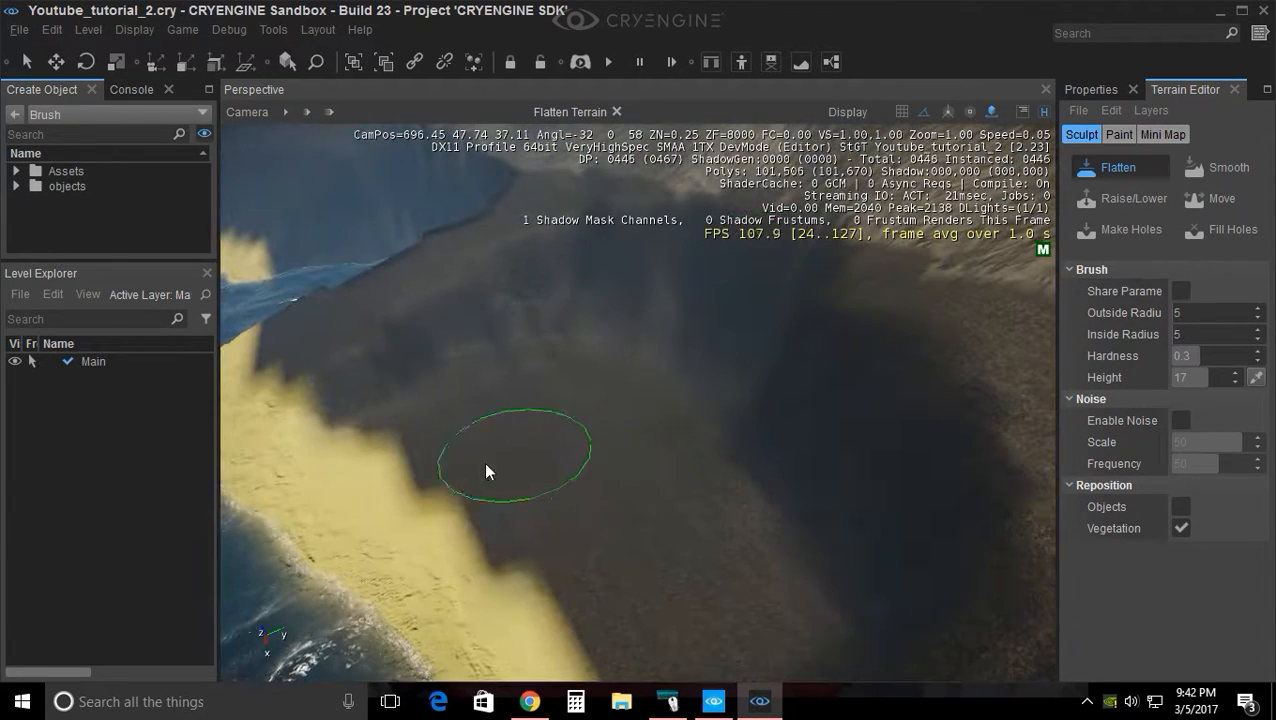
{"action": "right_click_drag", "start_coordinate": [447, 402], "coordinate": [648, 340]}
{"action": "scroll", "coordinate": [628, 340], "scroll_direction": "down", "scroll_amount": 5}
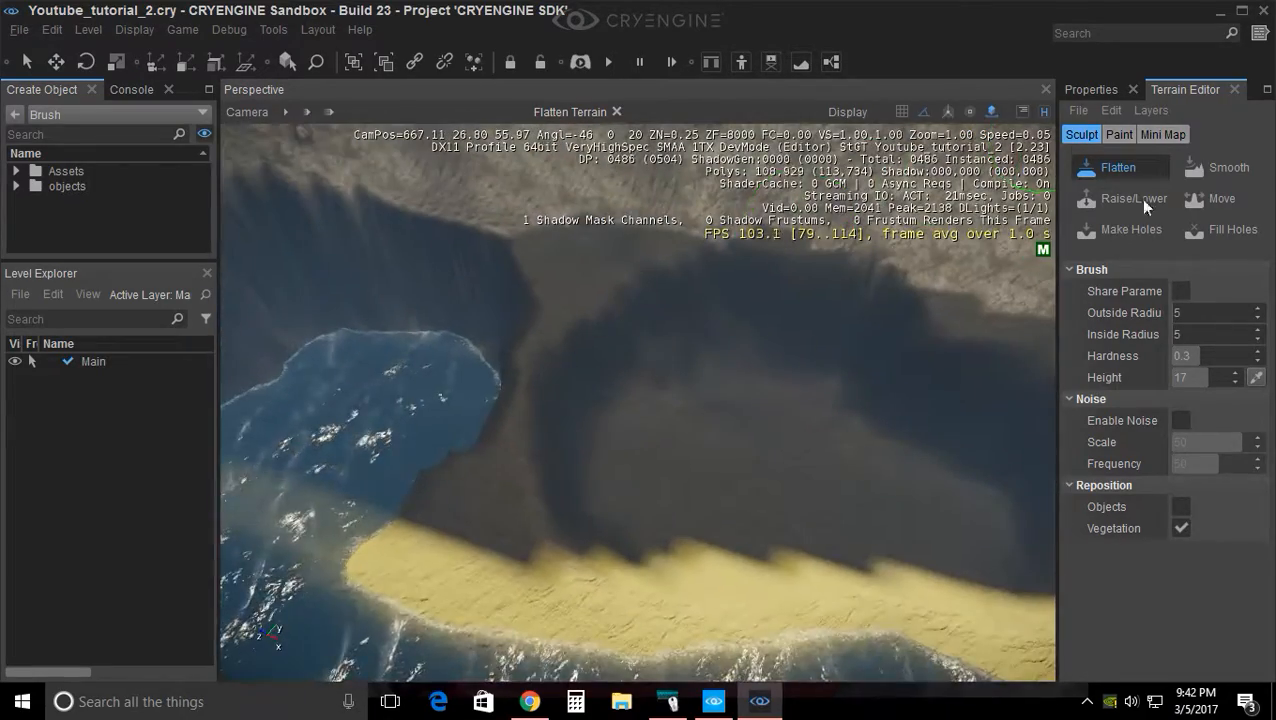
{"action": "key", "text": "d"}
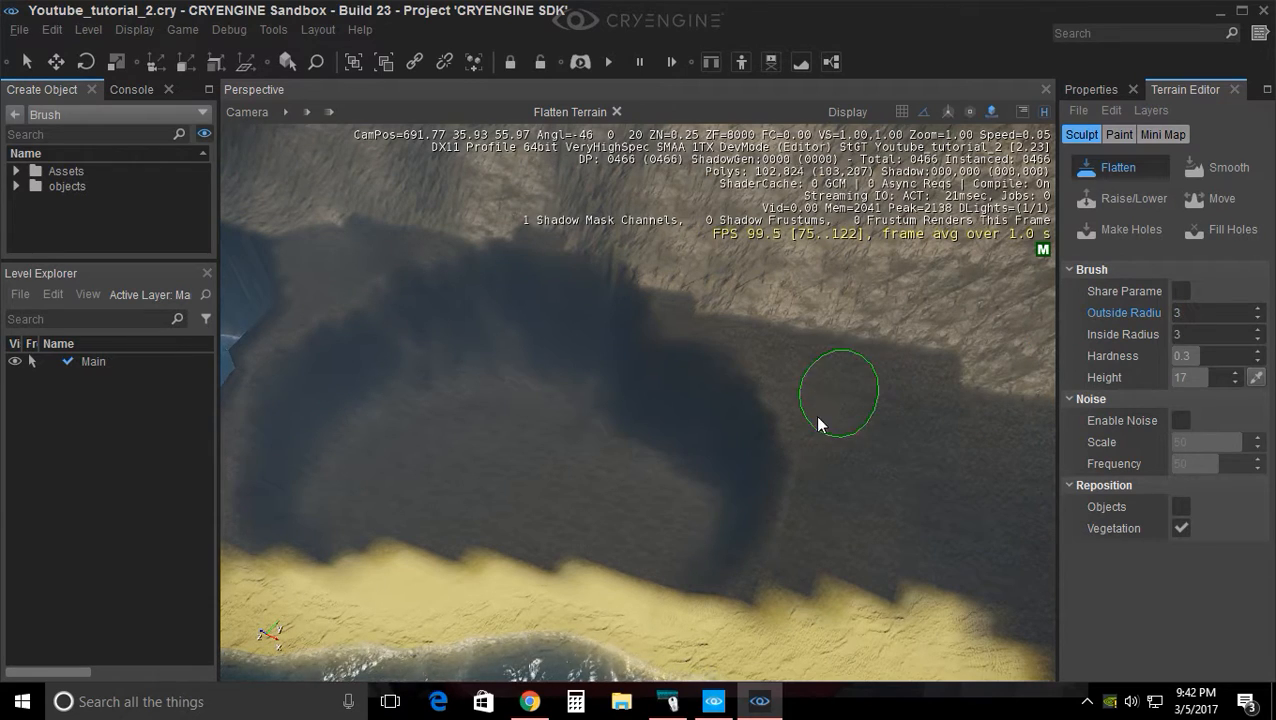
{"action": "right_click_drag", "start_coordinate": [826, 416], "coordinate": [710, 440]}
{"action": "key", "text": "d"}
{"action": "left_click", "coordinate": [700, 448]}
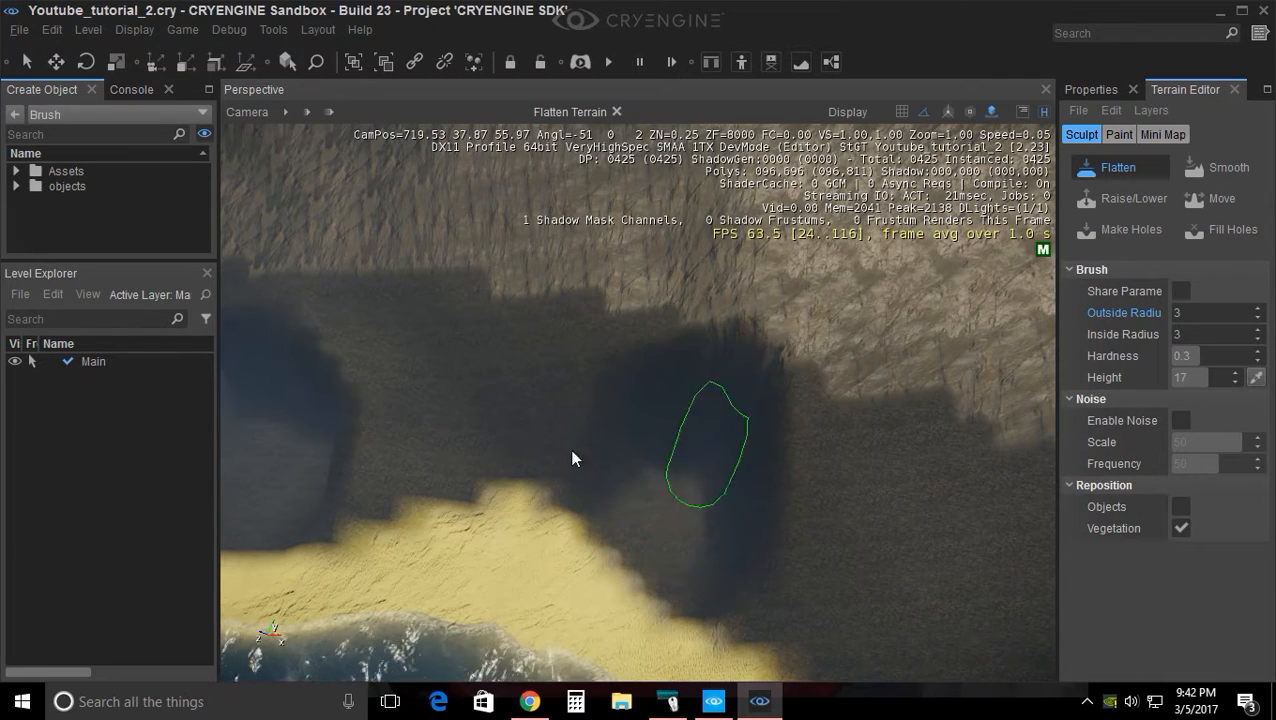
Widen the hollows along the slope with further Flatten strokes at radius 3
{"action": "key", "text": "w"}
{"action": "right_click_drag", "start_coordinate": [632, 498], "coordinate": [659, 506]}
{"action": "key", "text": "s"}
{"action": "key", "text": "a"}
{"action": "key", "text": "w"}
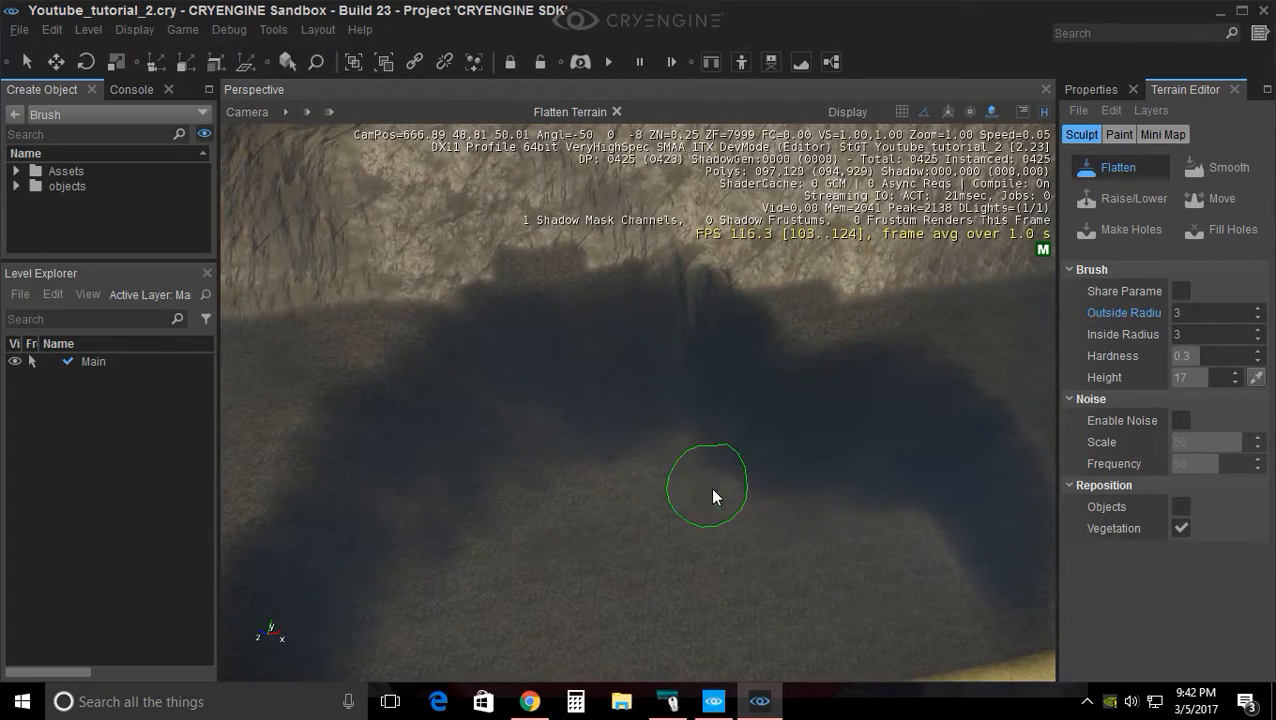
{"action": "key", "text": "s"}
{"action": "key", "text": "a"}
{"action": "right_click_drag", "start_coordinate": [737, 468], "coordinate": [704, 465]}
{"action": "key", "text": "w"}
{"action": "key", "text": "d"}
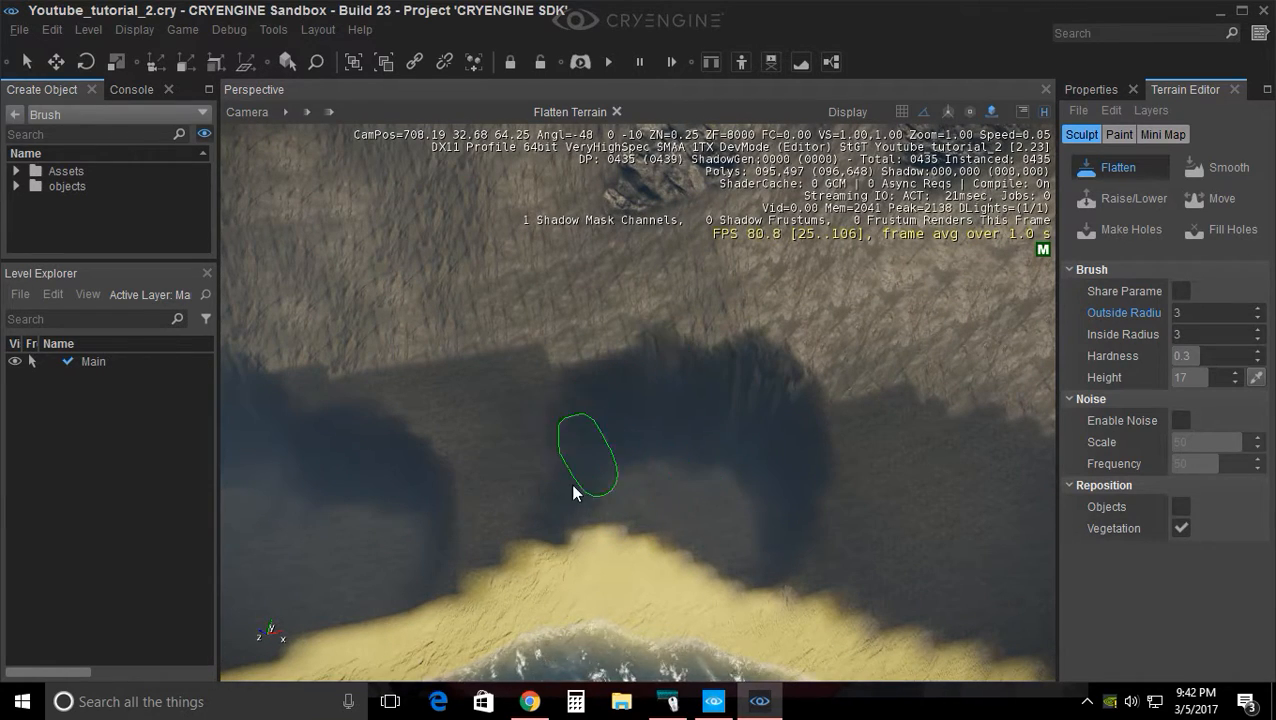
Examine the carved cove and the neighbouring hollows along the coast from the seaward side
{"action": "key", "text": "a"}
{"action": "key", "text": "s"}
{"action": "key", "text": "w"}
{"action": "mouse_move", "coordinate": [845, 493]}
{"action": "right_mouse_down"}
{"action": "mouse_move", "coordinate": [852, 478]}
{"action": "mouse_move", "coordinate": [845, 492]}
{"action": "right_mouse_up"}
{"action": "key", "text": "d"}
{"action": "key", "text": "s"}
{"action": "key", "text": "a"}
{"action": "key", "text": "d"}
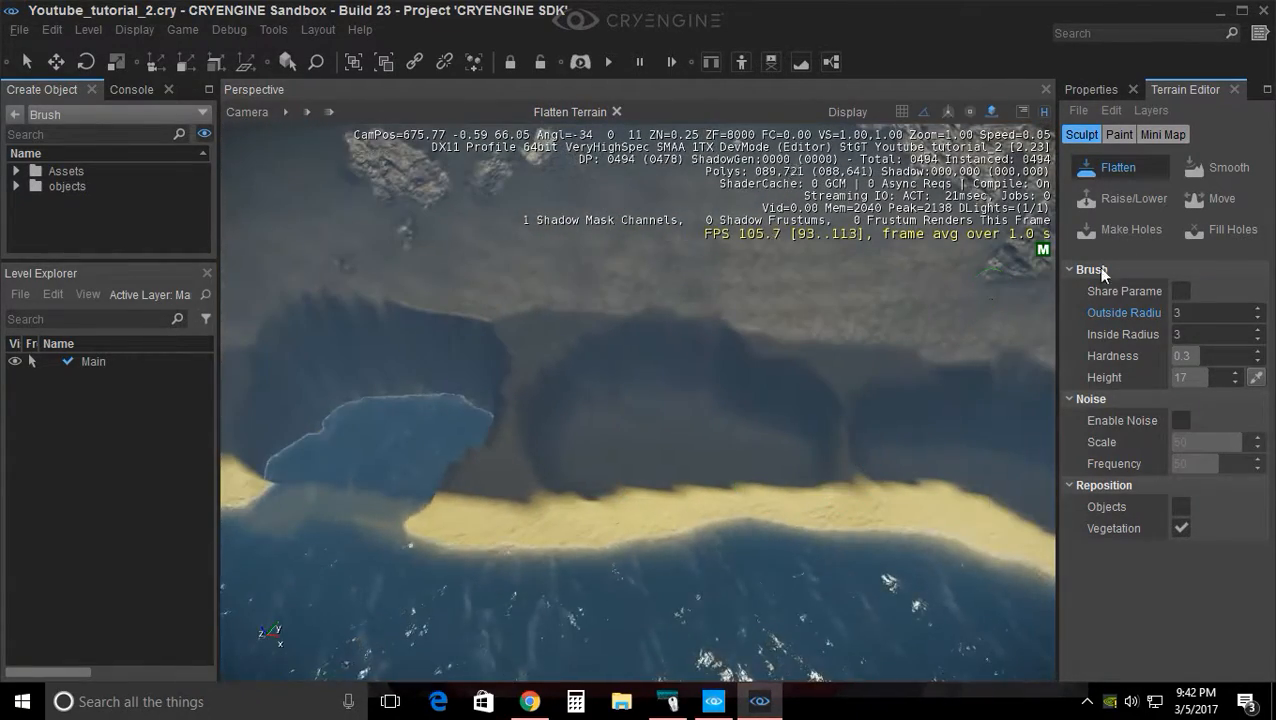
Activate the Smooth sculpting tool with radius 2 and smooth the upper rim of the cove's steep wall
{"action": "left_click", "coordinate": [1226, 169]}
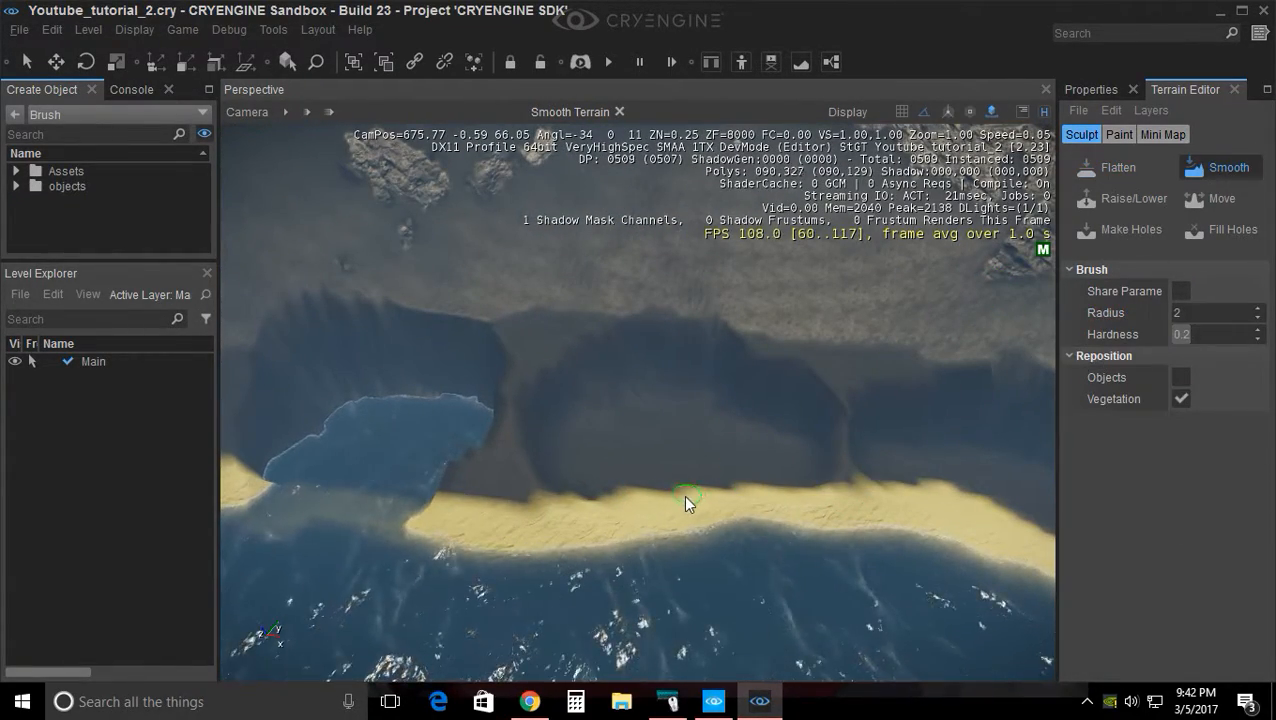
{"action": "scroll", "coordinate": [687, 503], "scroll_direction": "up", "scroll_amount": 2}
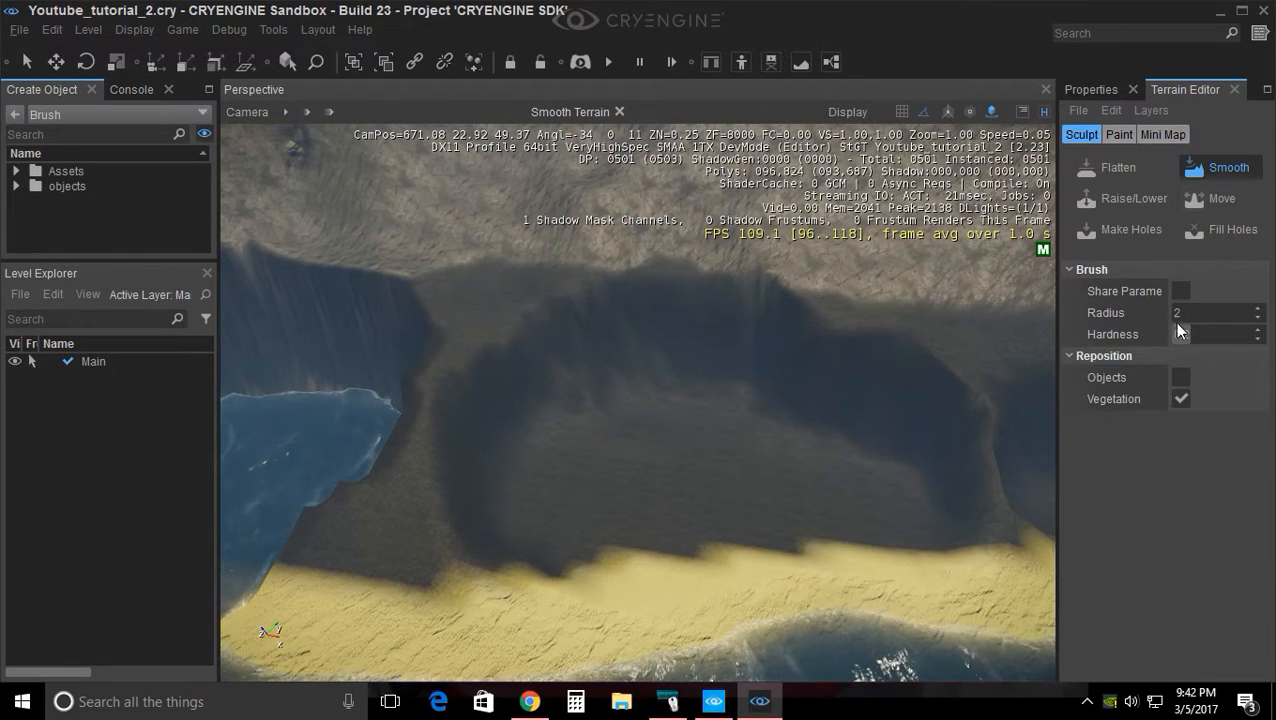
{"action": "key", "text": "a"}
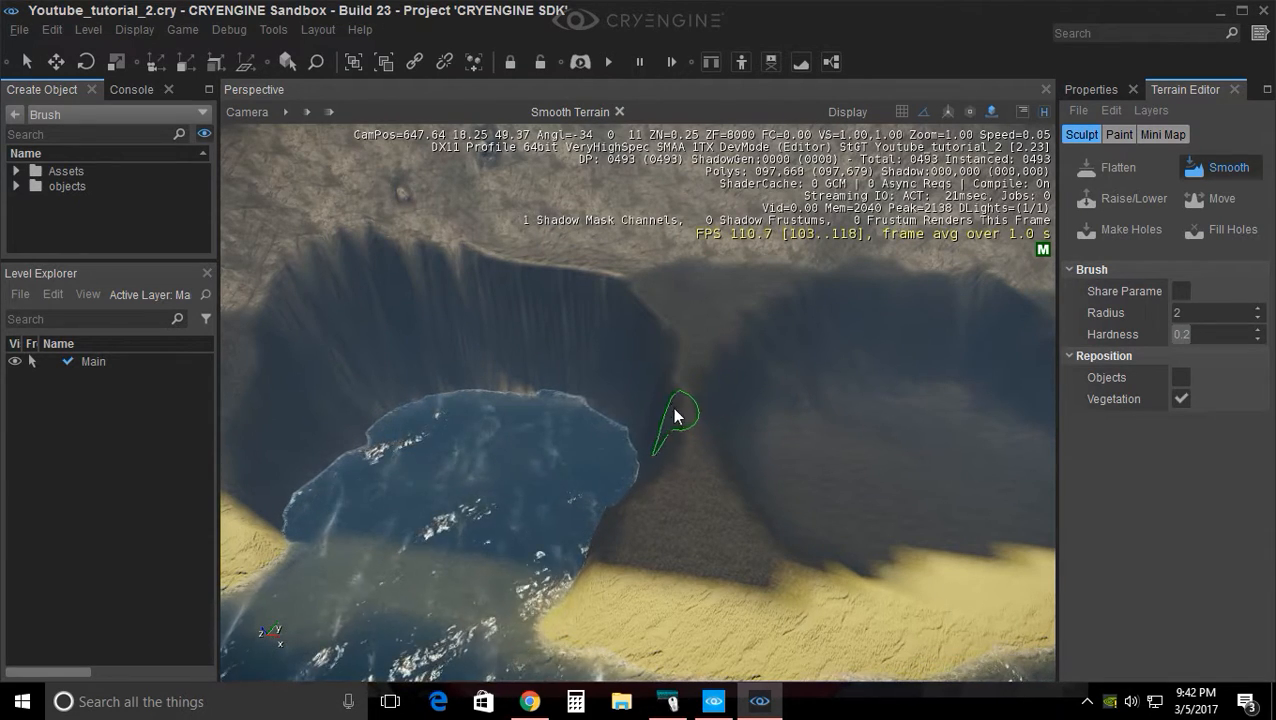
{"action": "right_click_drag", "start_coordinate": [703, 379], "coordinate": [725, 301]}
{"action": "mouse_move", "coordinate": [631, 310]}
{"action": "right_mouse_down"}
{"action": "mouse_move", "coordinate": [567, 345]}
{"action": "mouse_move", "coordinate": [545, 407]}
{"action": "right_mouse_up"}
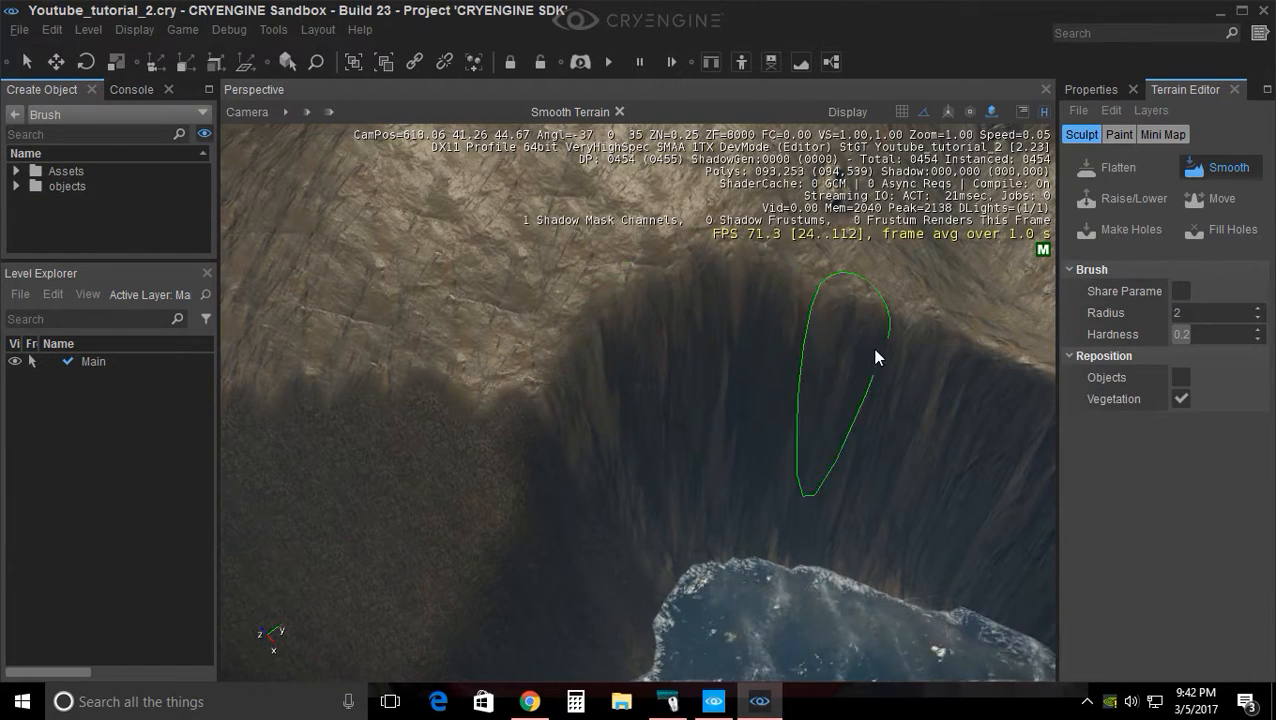
{"action": "right_click_drag", "start_coordinate": [903, 405], "coordinate": [686, 407]}
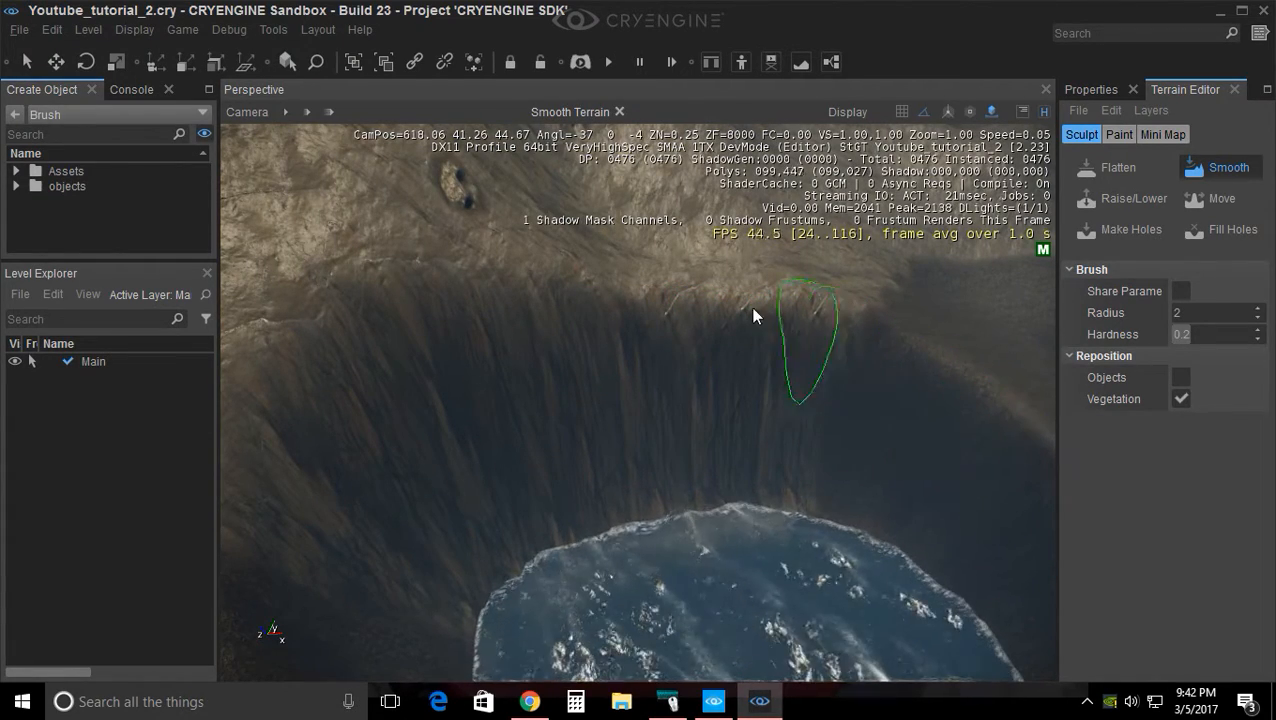
Smooth the sharp edge where the hollow beside the cove meets the surrounding grassy slope
{"action": "key", "text": "d"}
{"action": "mouse_move", "coordinate": [789, 367]}
{"action": "right_mouse_down"}
{"action": "mouse_move", "coordinate": [880, 340]}
{"action": "mouse_move", "coordinate": [783, 376]}
{"action": "mouse_move", "coordinate": [700, 380]}
{"action": "mouse_move", "coordinate": [676, 419]}
{"action": "right_mouse_up"}
{"action": "key", "text": "w"}
{"action": "key", "text": "w"}
{"action": "key", "text": "w"}
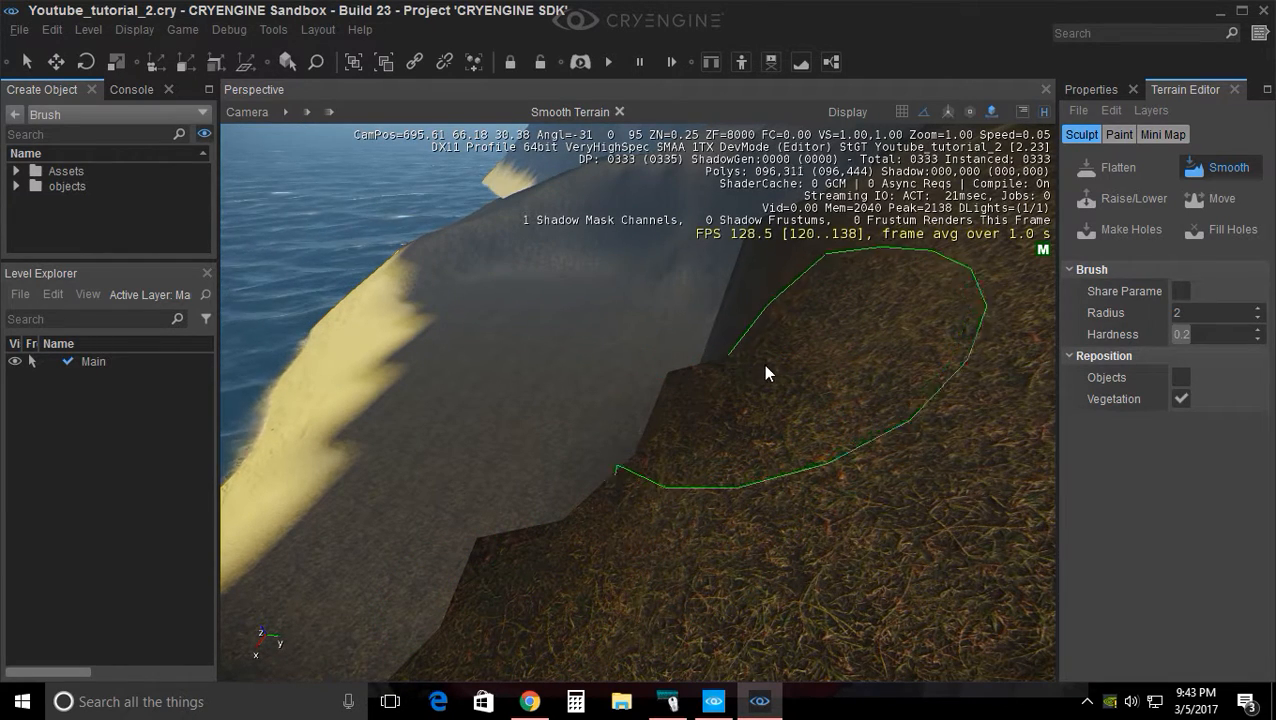
{"action": "mouse_move", "coordinate": [583, 467]}
{"action": "right_mouse_down"}
{"action": "mouse_move", "coordinate": [564, 458]}
{"action": "mouse_move", "coordinate": [627, 444]}
{"action": "mouse_move", "coordinate": [648, 456]}
{"action": "mouse_move", "coordinate": [592, 470]}
{"action": "mouse_move", "coordinate": [589, 541]}
{"action": "mouse_move", "coordinate": [604, 555]}
{"action": "mouse_move", "coordinate": [646, 516]}
{"action": "right_mouse_up"}
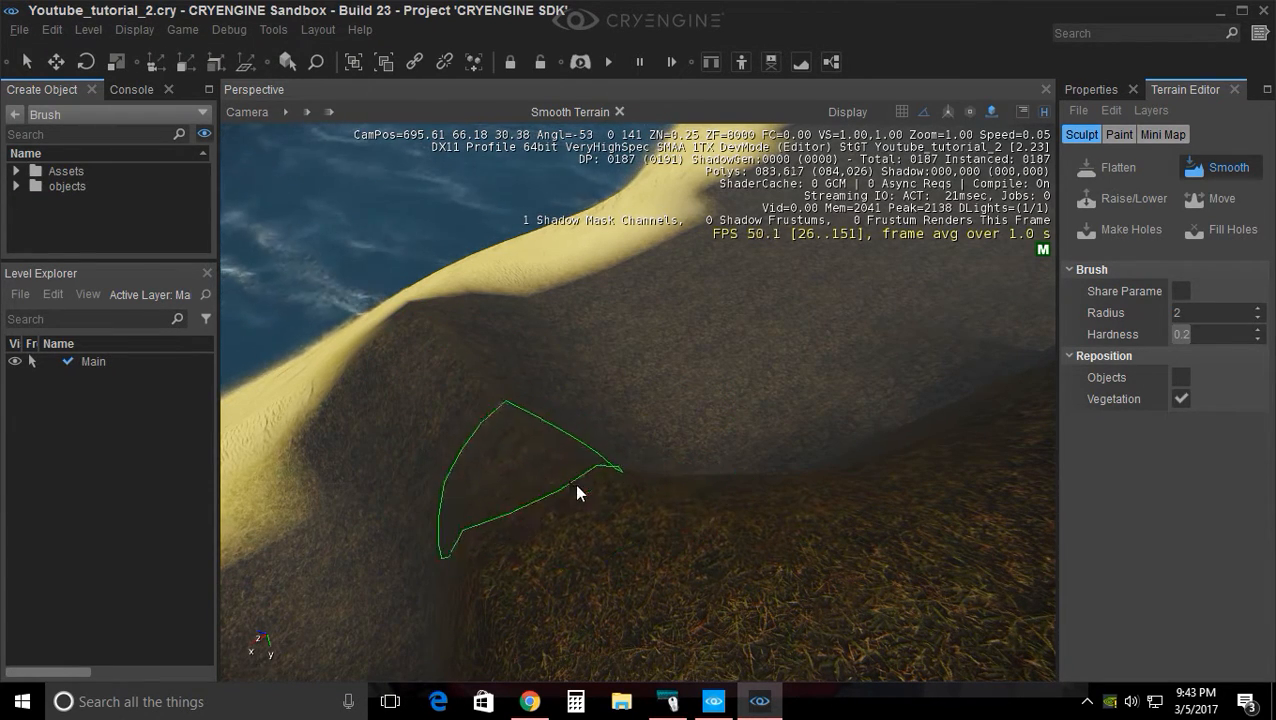
Smooth the back wall of the wide hollow just below the upper mountain slope
{"action": "mouse_move", "coordinate": [601, 447]}
{"action": "right_mouse_down"}
{"action": "mouse_move", "coordinate": [640, 440]}
{"action": "mouse_move", "coordinate": [599, 440]}
{"action": "right_mouse_up"}
{"action": "key", "text": "a"}
{"action": "right_click_drag", "start_coordinate": [706, 440], "coordinate": [711, 438]}
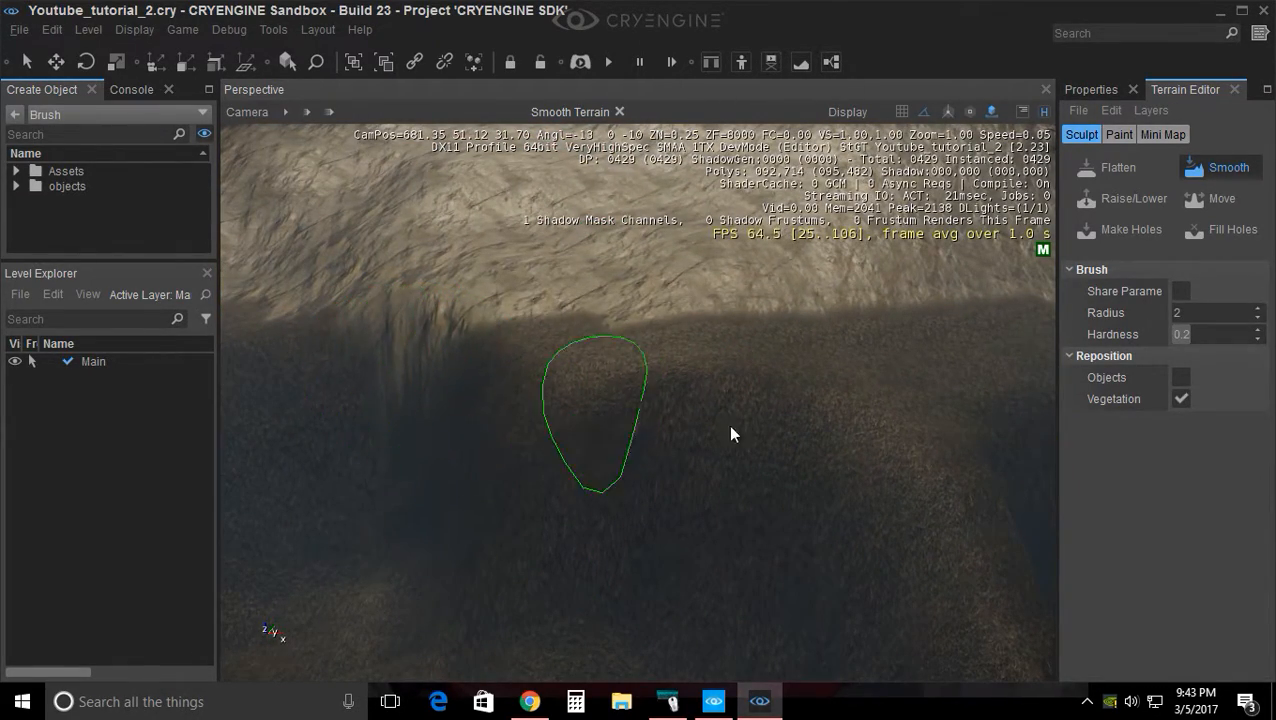
{"action": "mouse_move", "coordinate": [577, 481]}
{"action": "right_mouse_down"}
{"action": "mouse_move", "coordinate": [622, 455]}
{"action": "mouse_move", "coordinate": [651, 491]}
{"action": "right_mouse_up"}
{"action": "key", "text": "w"}
{"action": "key", "text": "a"}
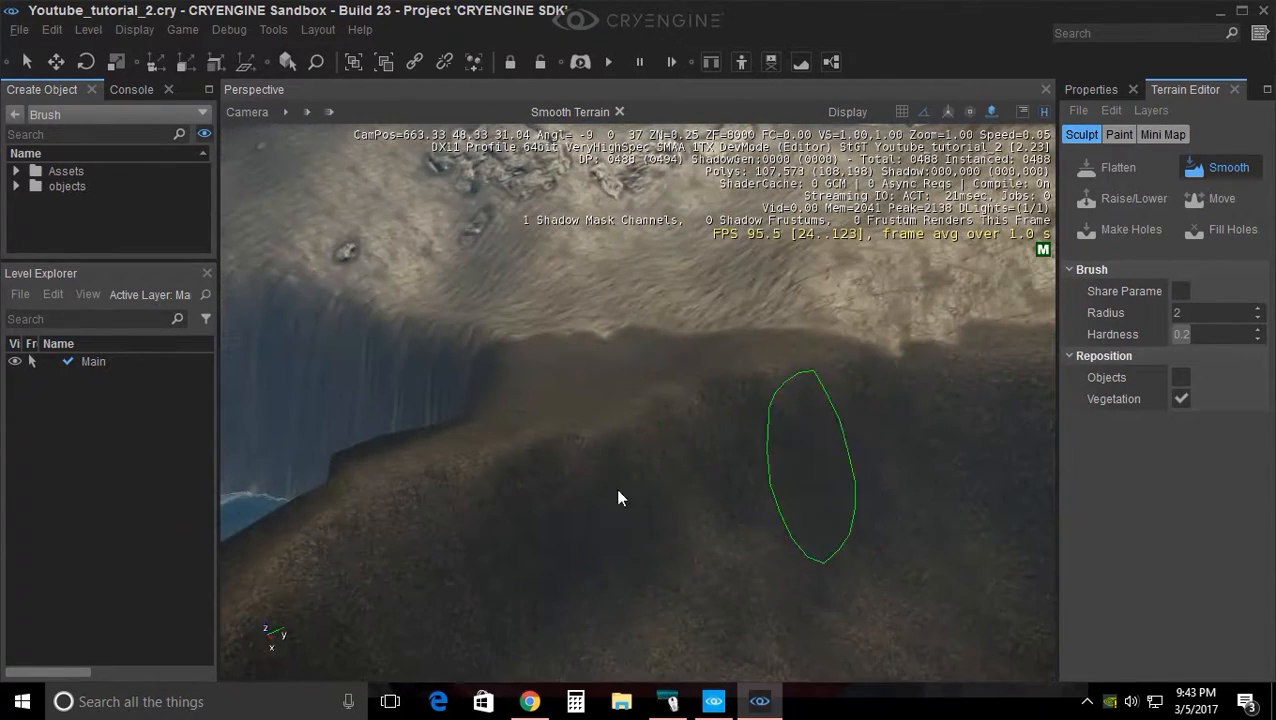
Smooth the corner between the cove's steep wall and the dark slope on its far side
{"action": "right_click_drag", "start_coordinate": [550, 538], "coordinate": [550, 569]}
{"action": "key", "text": "a"}
{"action": "key", "text": "w"}
{"action": "right_click_drag", "start_coordinate": [652, 448], "coordinate": [622, 430]}
{"action": "key", "text": "s"}
{"action": "key", "text": "d"}
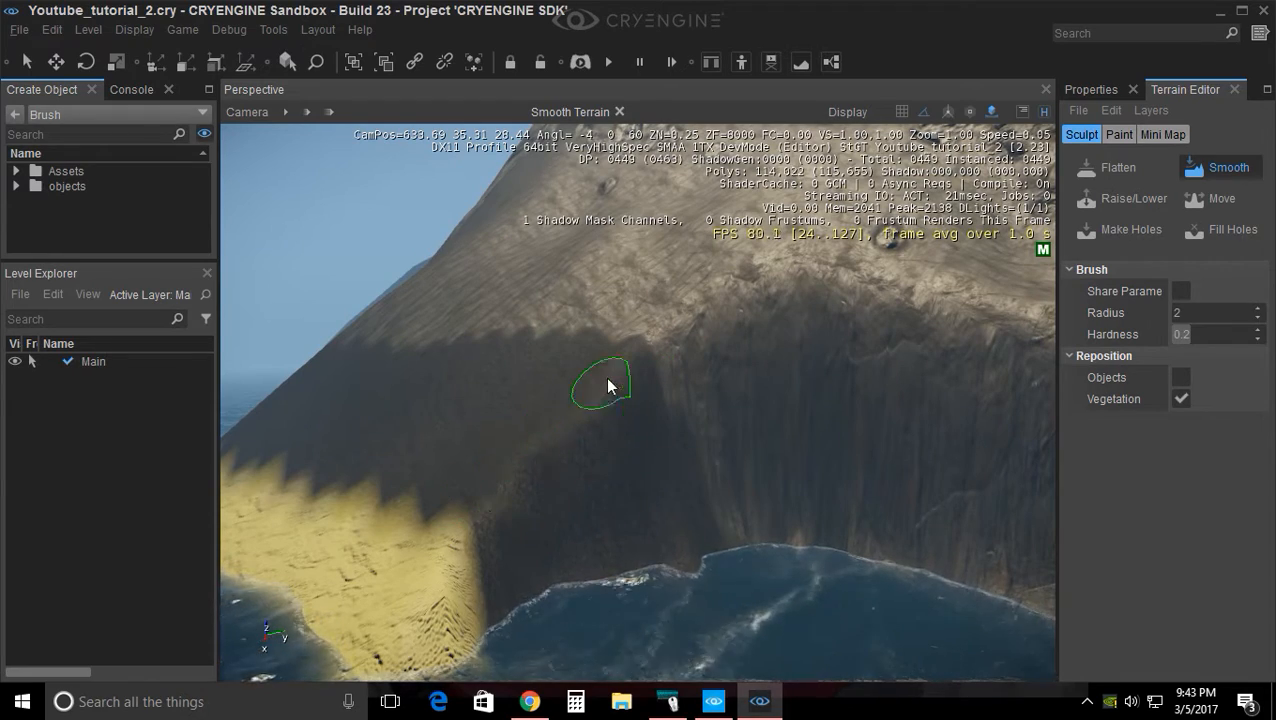
{"action": "key", "text": "w"}
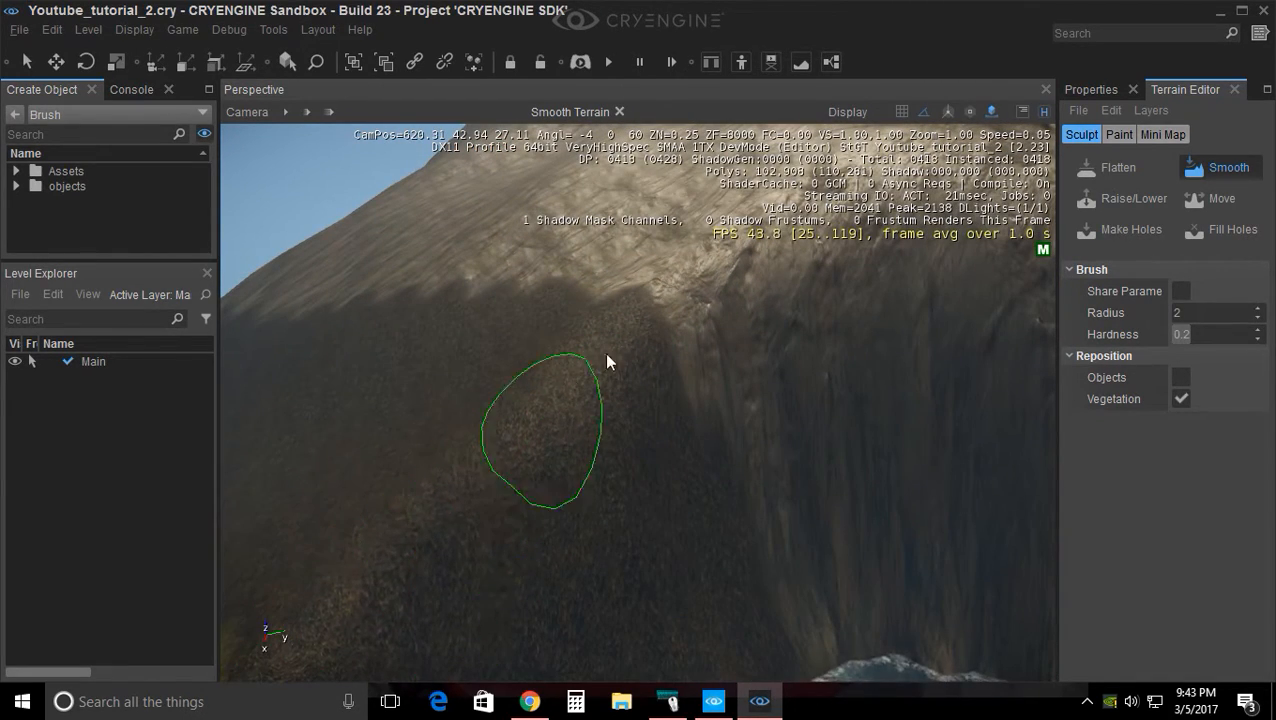
Smooth the top edge of the cove's back wall and check the wall down to the water
{"action": "mouse_move", "coordinate": [859, 363]}
{"action": "right_mouse_down"}
{"action": "mouse_move", "coordinate": [770, 420]}
{"action": "mouse_move", "coordinate": [488, 393]}
{"action": "right_mouse_up"}
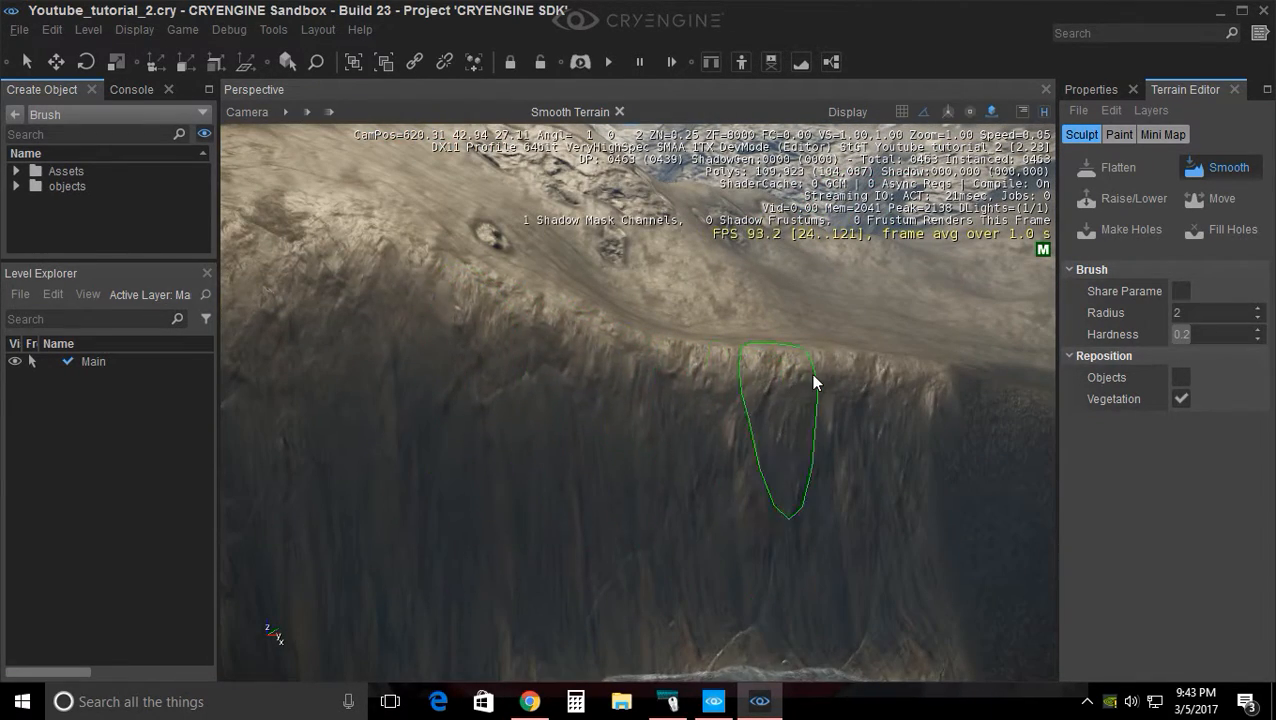
{"action": "key", "text": "s"}
{"action": "right_click_drag", "start_coordinate": [652, 350], "coordinate": [746, 405]}
{"action": "key", "text": "w"}
{"action": "key", "text": "s"}
{"action": "key", "text": "d"}
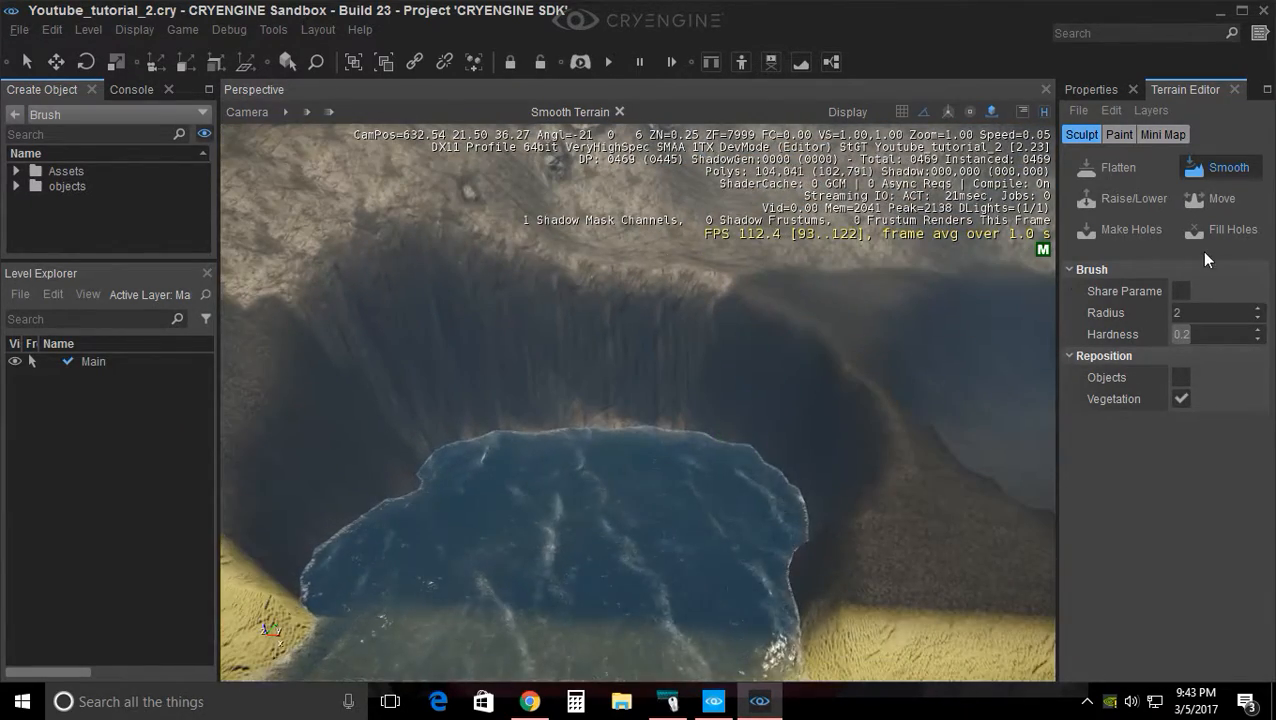
{"action": "mouse_move", "coordinate": [495, 470]}
{"action": "right_mouse_down"}
{"action": "mouse_move", "coordinate": [482, 474]}
{"action": "mouse_move", "coordinate": [647, 462]}
{"action": "right_mouse_up"}
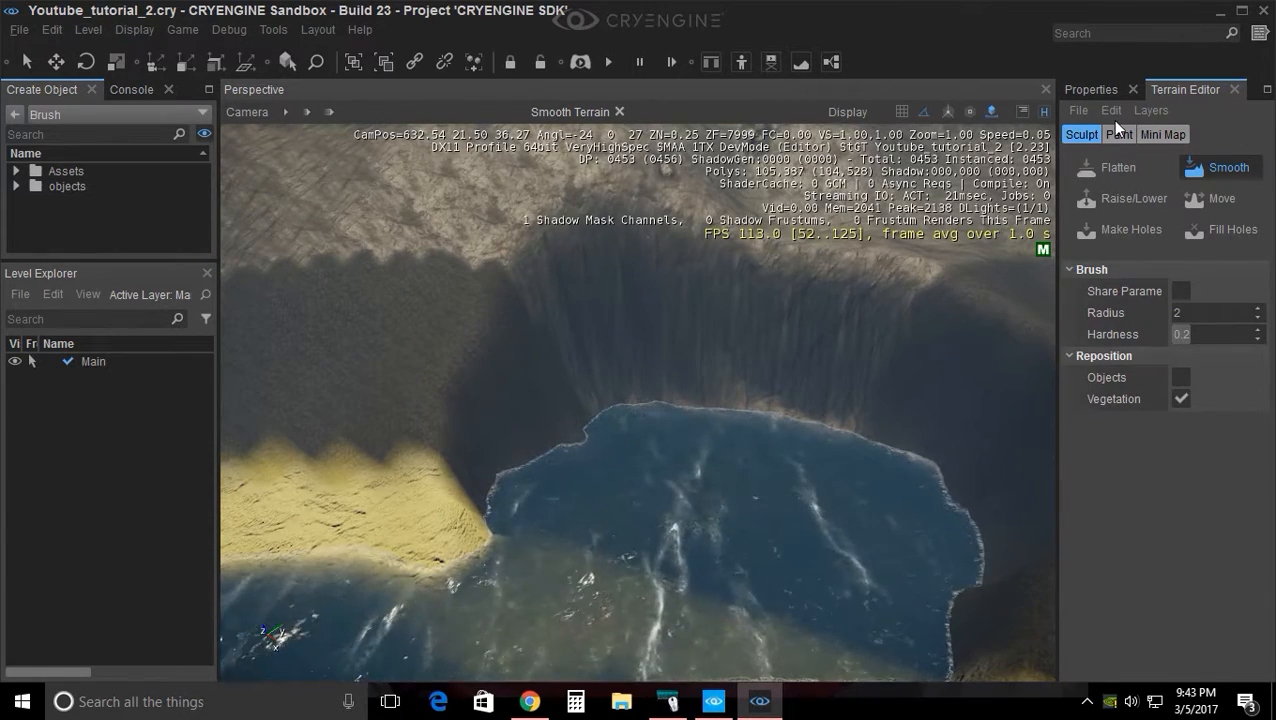
{"action": "key", "text": "w"}
{"action": "right_click_drag", "start_coordinate": [583, 330], "coordinate": [576, 355]}
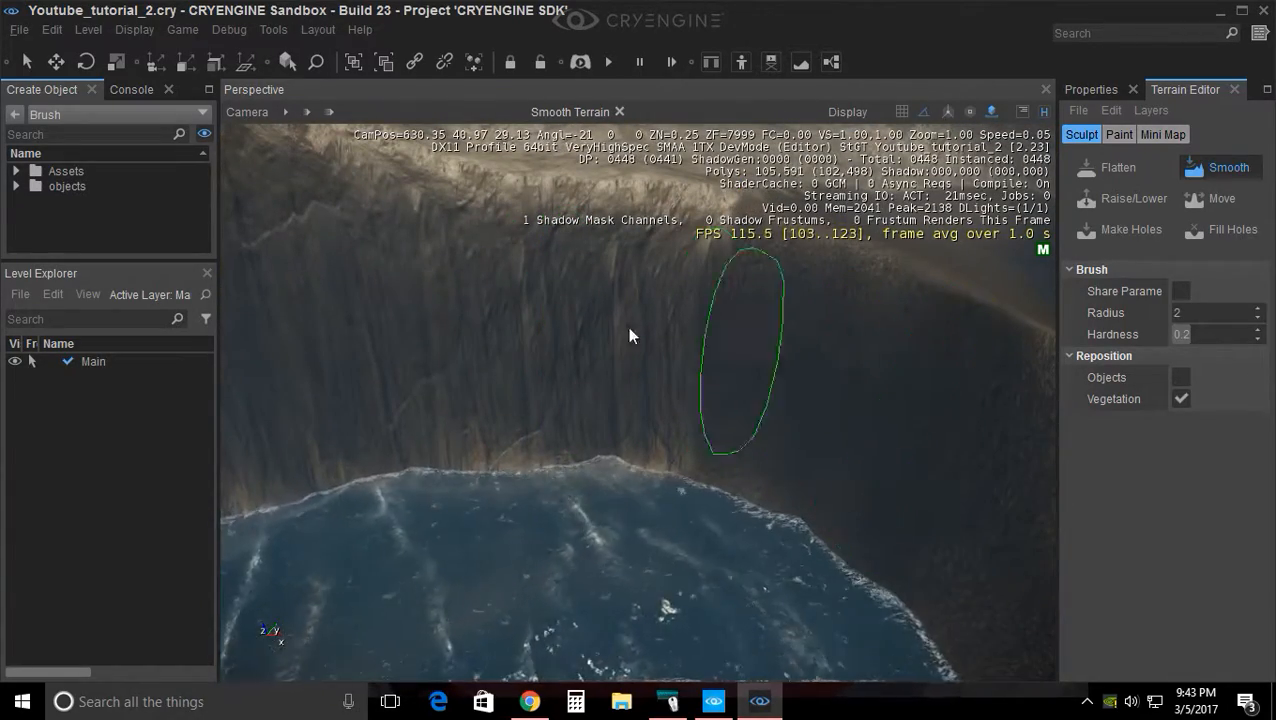
Select the cliff layer for painting and flood it so that rock texture covers the steep cove walls
{"action": "left_click", "coordinate": [1118, 134]}
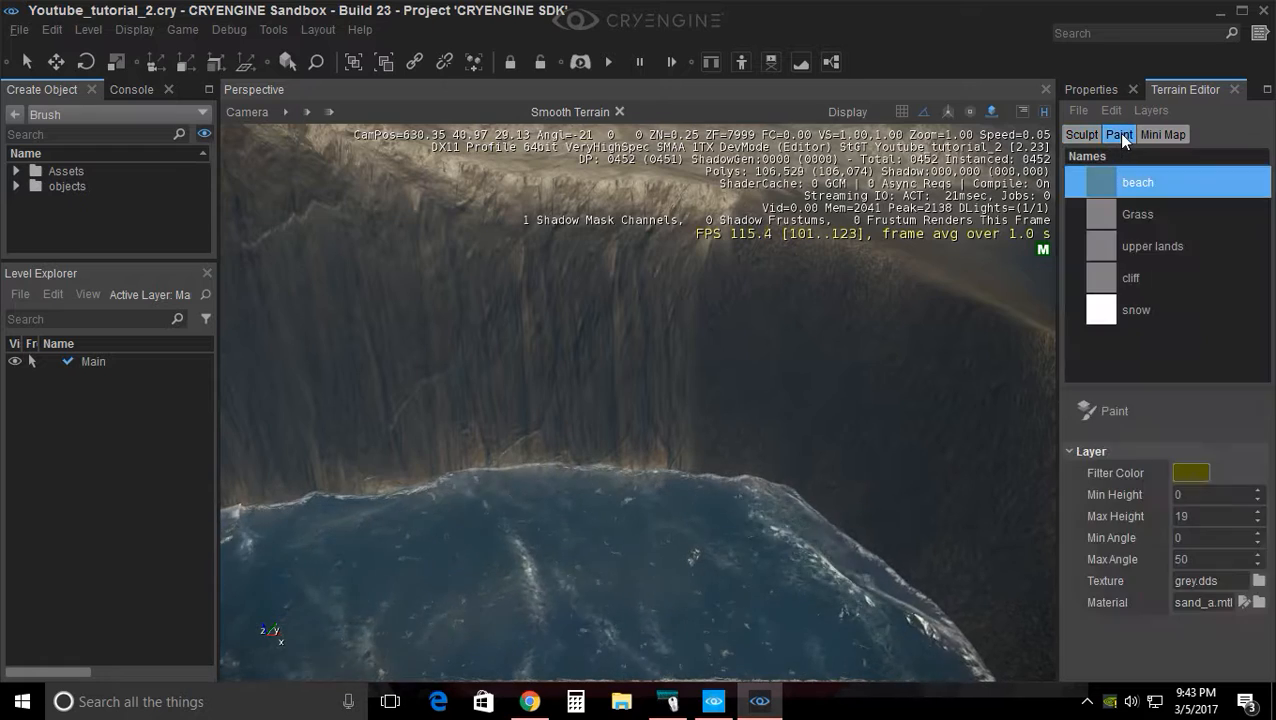
{"action": "left_click", "coordinate": [1160, 277]}
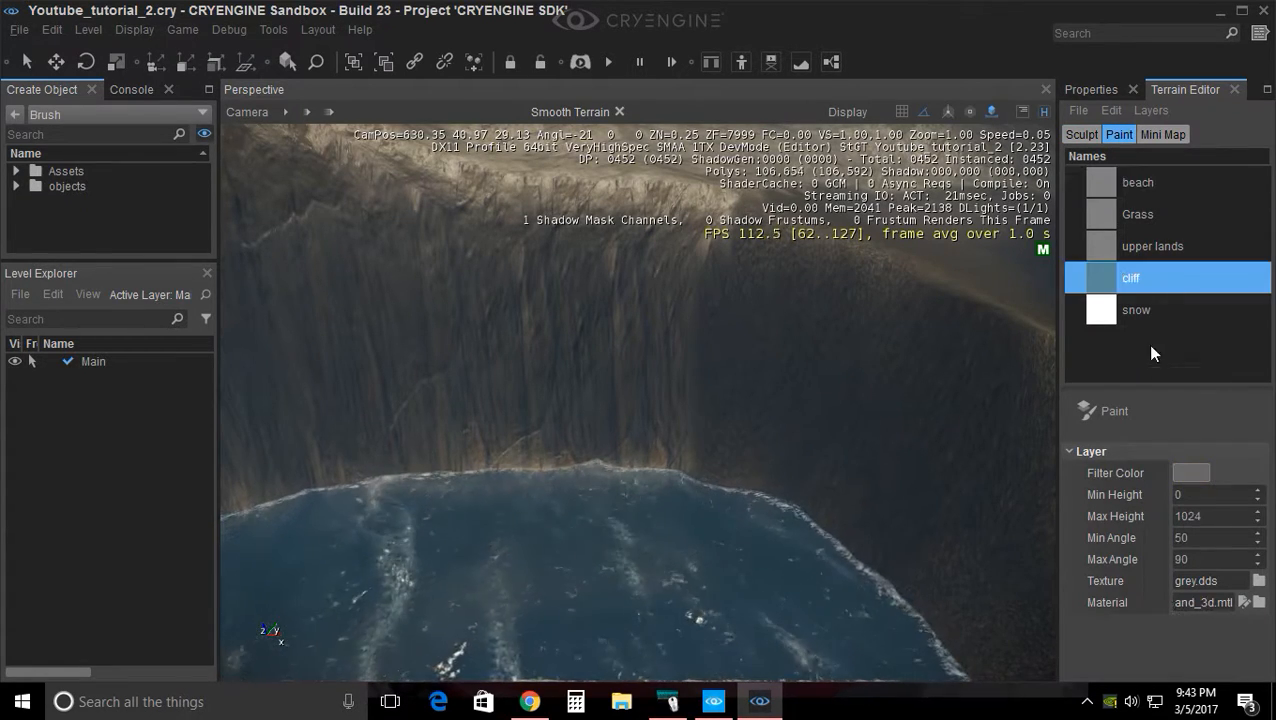
{"action": "left_click", "coordinate": [1141, 410]}
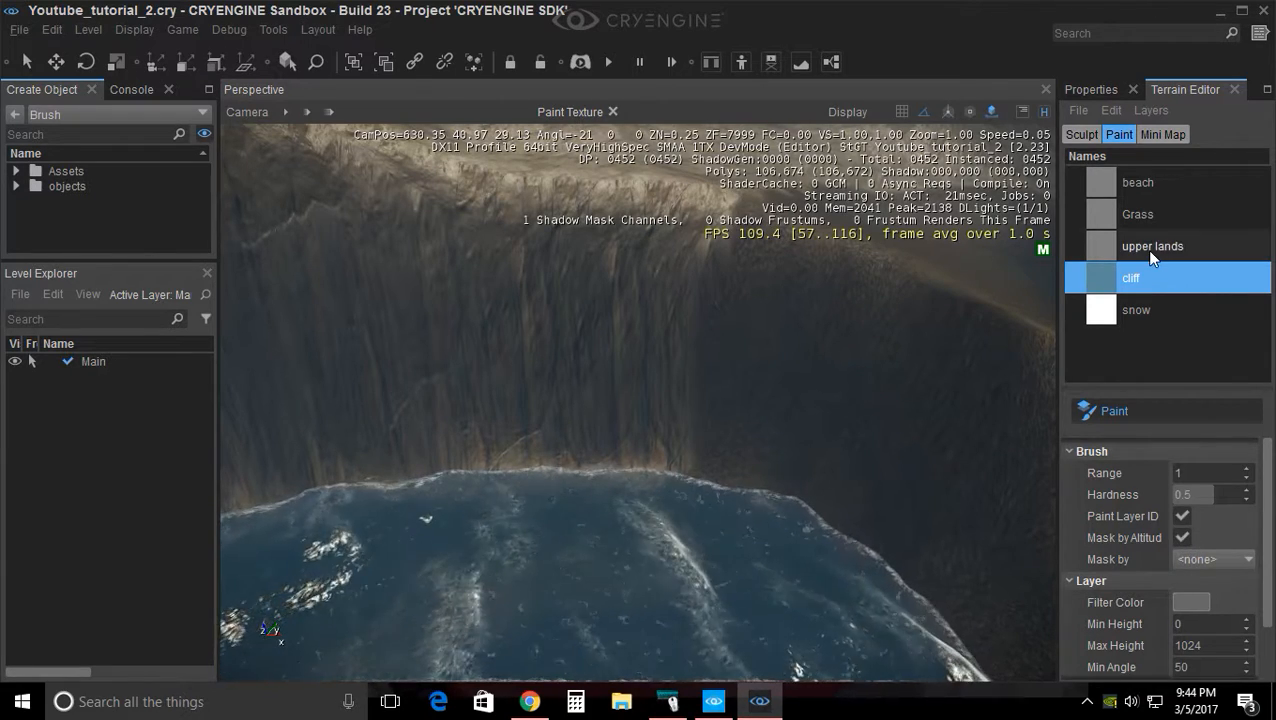
{"action": "left_click", "coordinate": [1150, 110]}
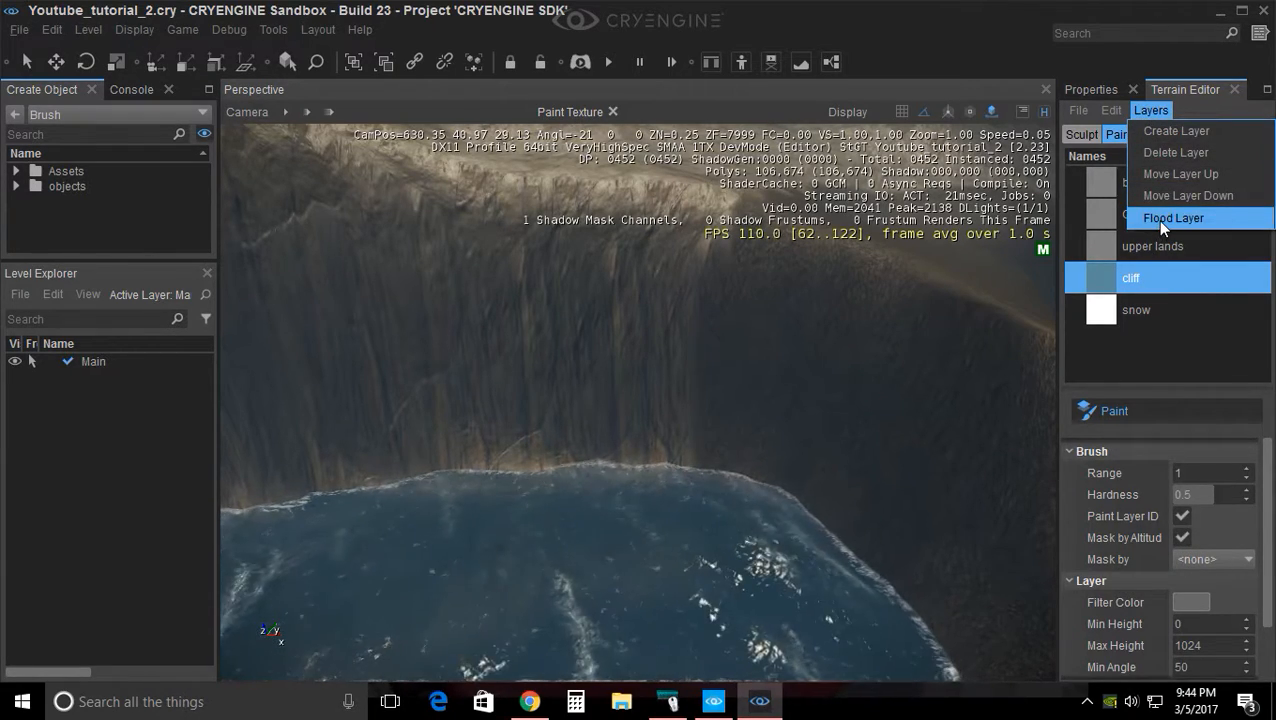
{"action": "left_click", "coordinate": [1156, 220]}
{"action": "right_click_drag", "start_coordinate": [775, 381], "coordinate": [775, 379]}
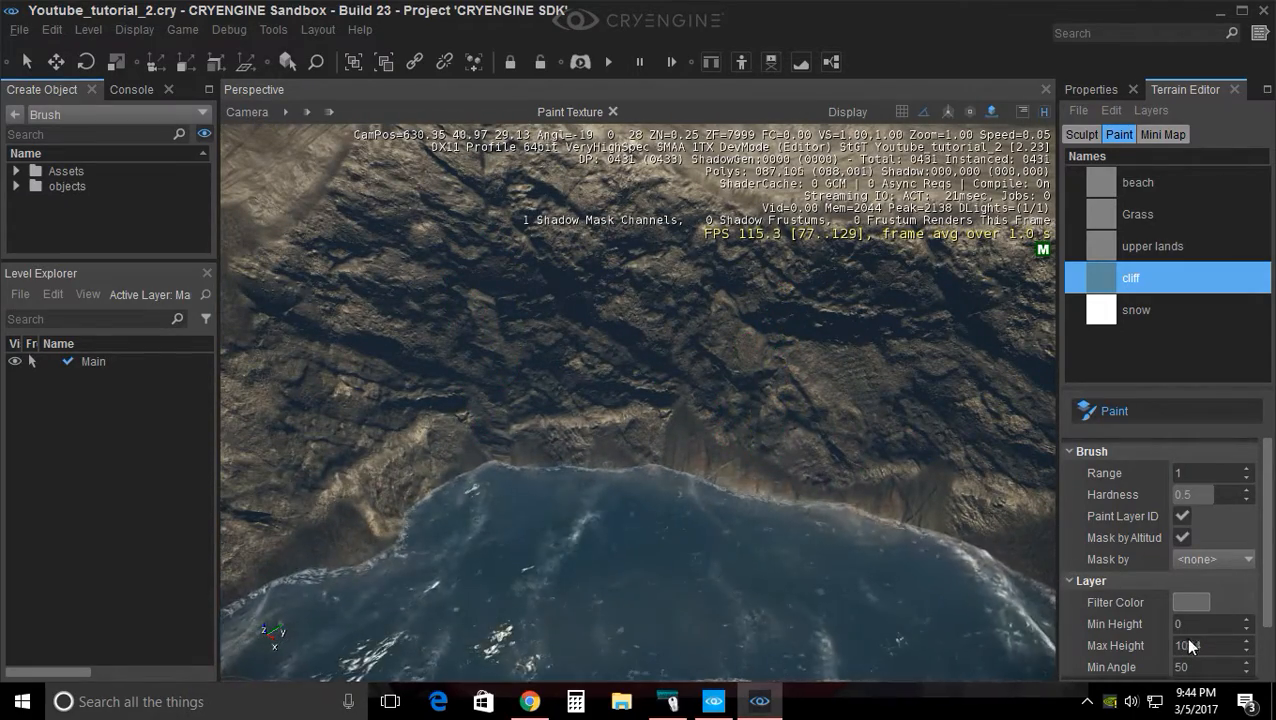
{"action": "mouse_move", "coordinate": [826, 527]}
{"action": "right_mouse_down"}
{"action": "mouse_move", "coordinate": [832, 470]}
{"action": "mouse_move", "coordinate": [817, 507]}
{"action": "mouse_move", "coordinate": [478, 447]}
{"action": "mouse_move", "coordinate": [755, 441]}
{"action": "mouse_move", "coordinate": [769, 464]}
{"action": "right_mouse_up"}
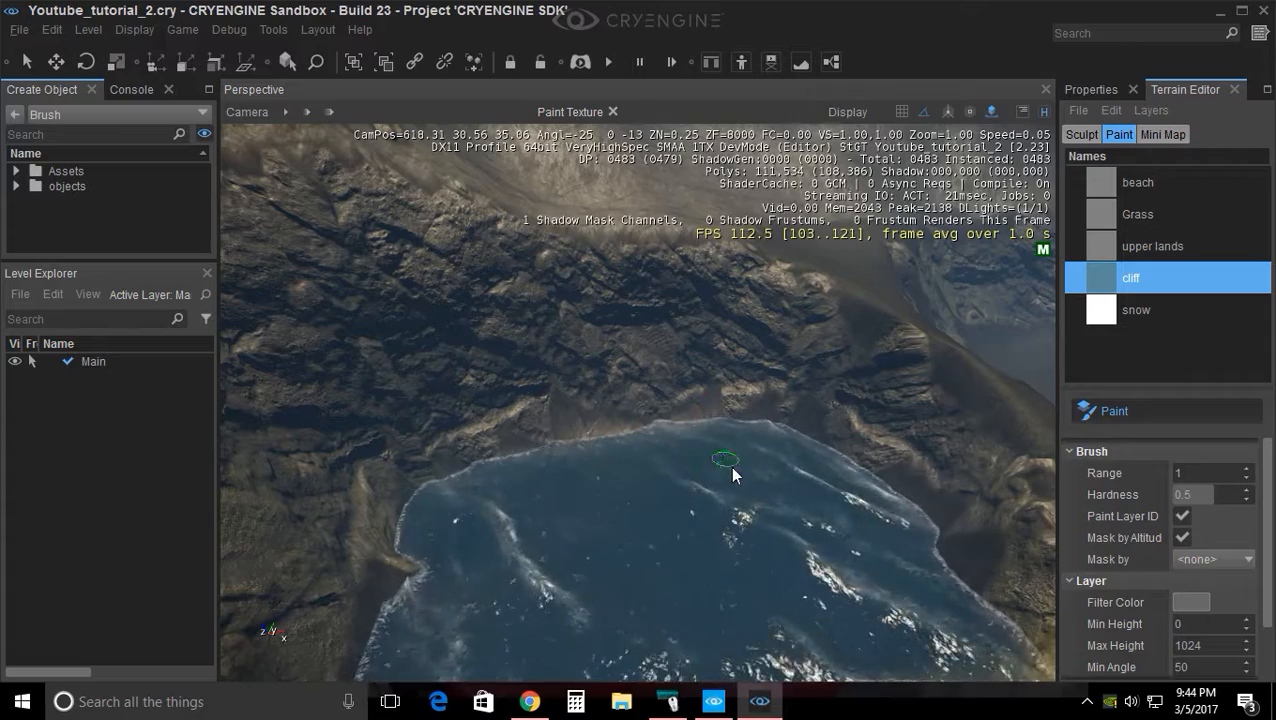
Switch from texture painting to the Raise/Lower sculpting brush and go to the rock-walled hollow beside the cove
{"action": "left_click", "coordinate": [1081, 134]}
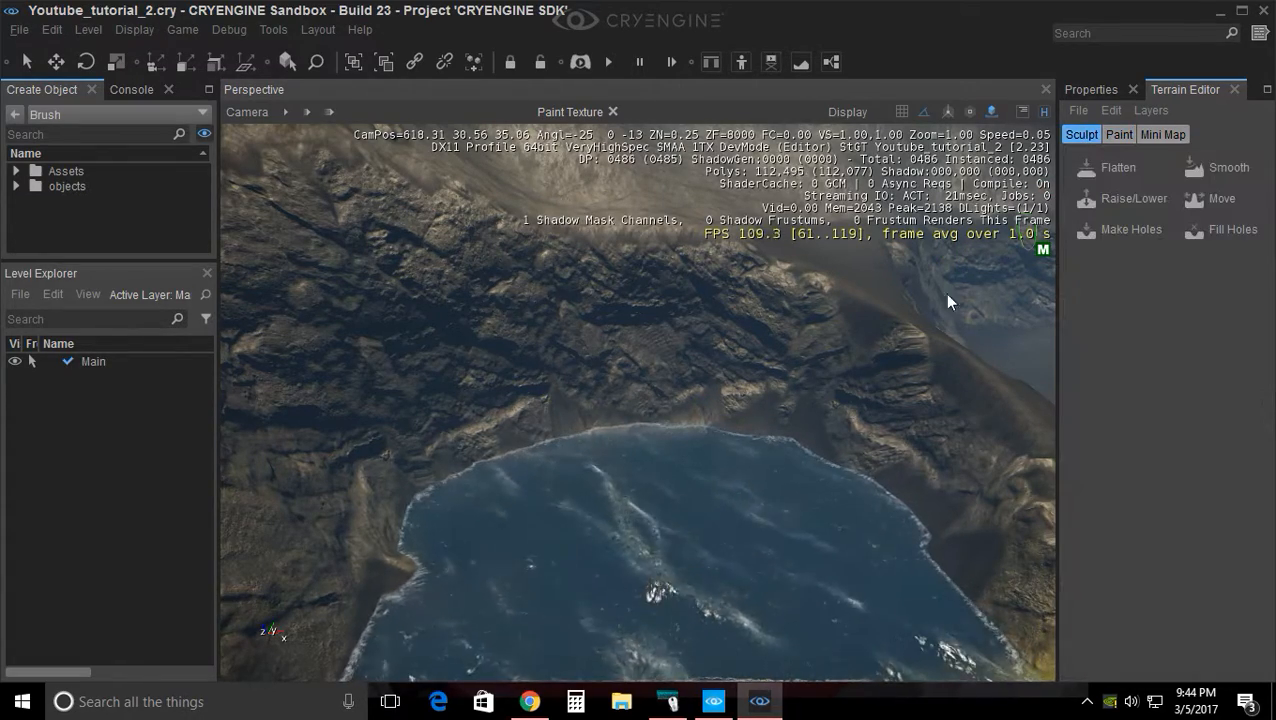
{"action": "right_click_drag", "start_coordinate": [747, 345], "coordinate": [737, 357]}
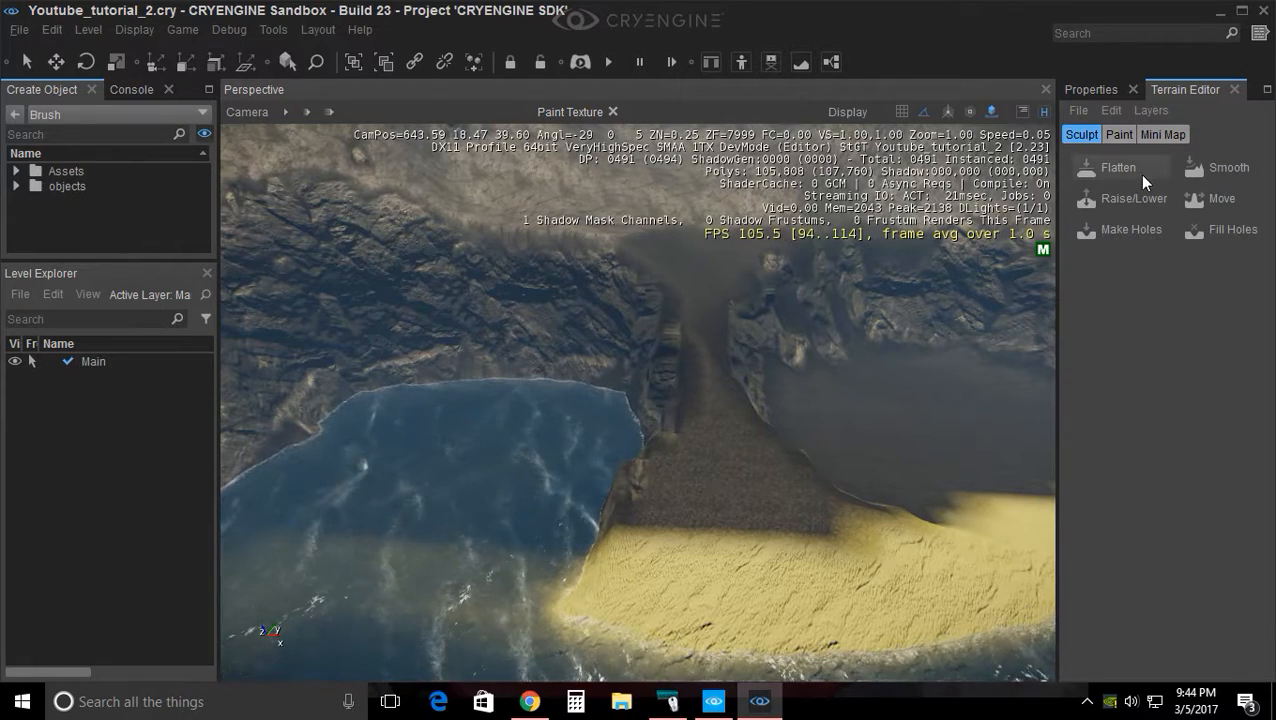
{"action": "left_click", "coordinate": [1130, 200]}
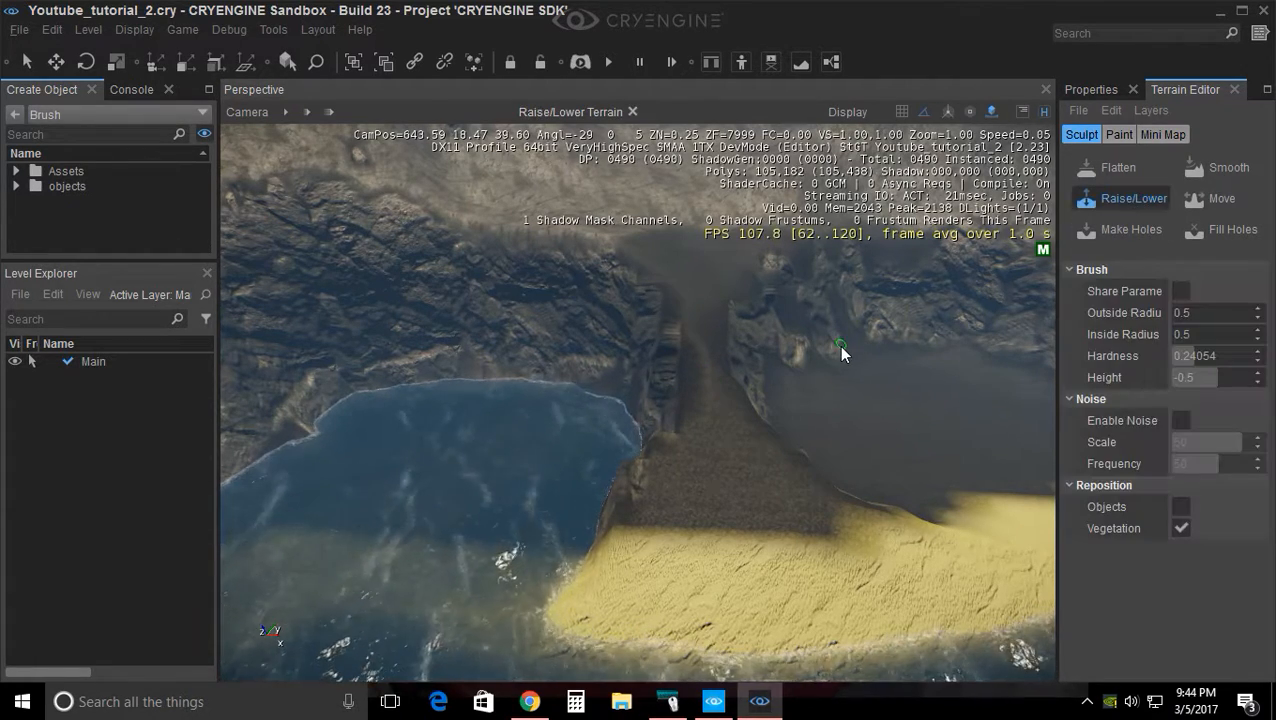
{"action": "key", "text": "d"}
{"action": "right_click_drag", "start_coordinate": [673, 372], "coordinate": [673, 372]}
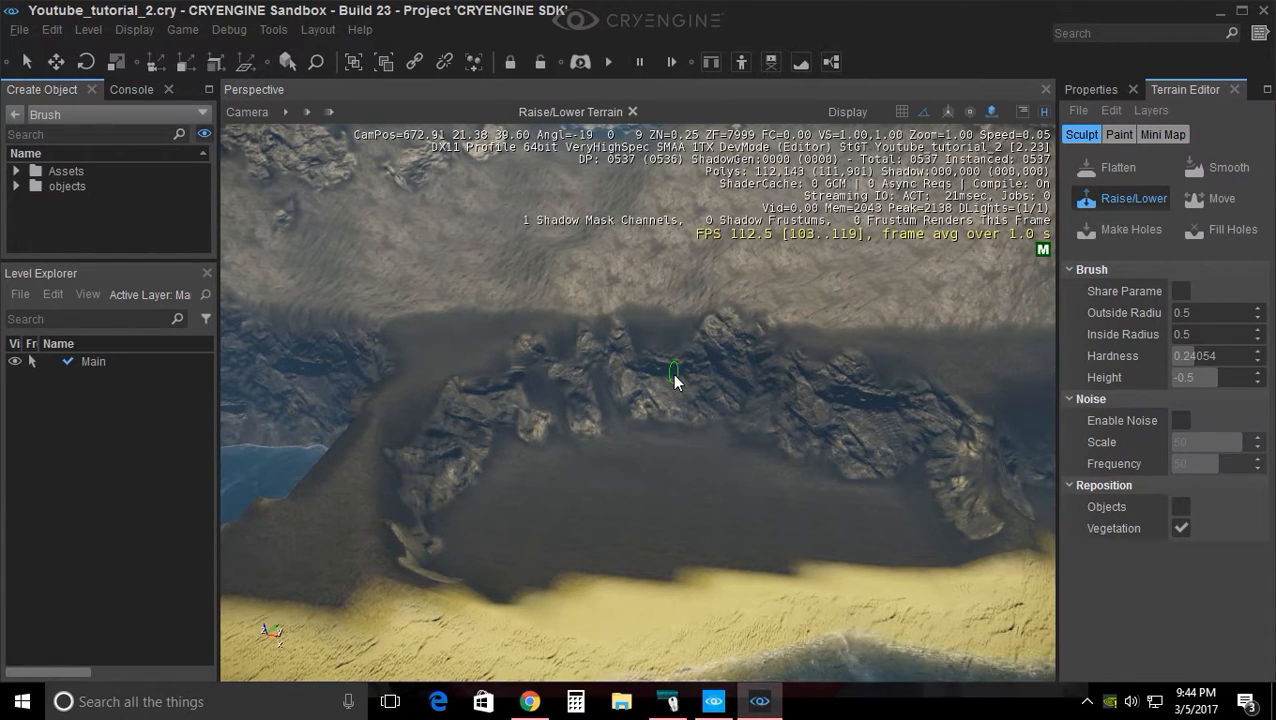
{"action": "key", "text": "w"}
{"action": "right_click_drag", "start_coordinate": [674, 430], "coordinate": [670, 432]}
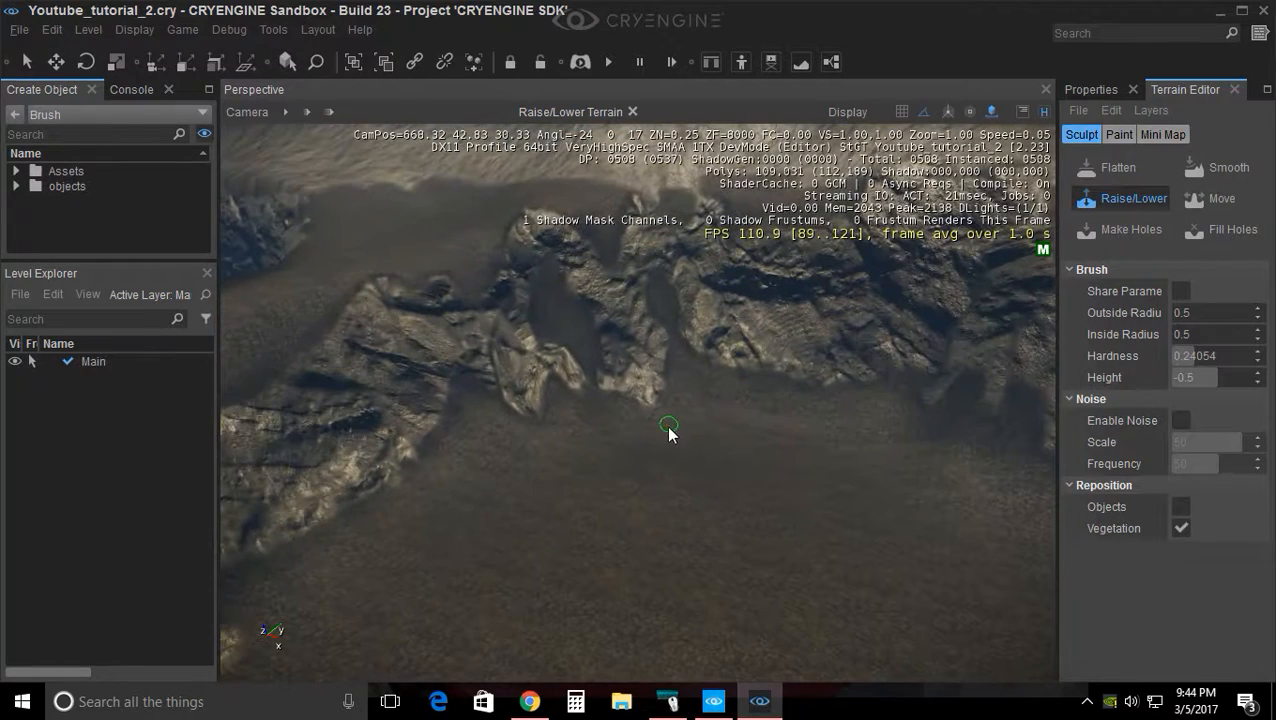
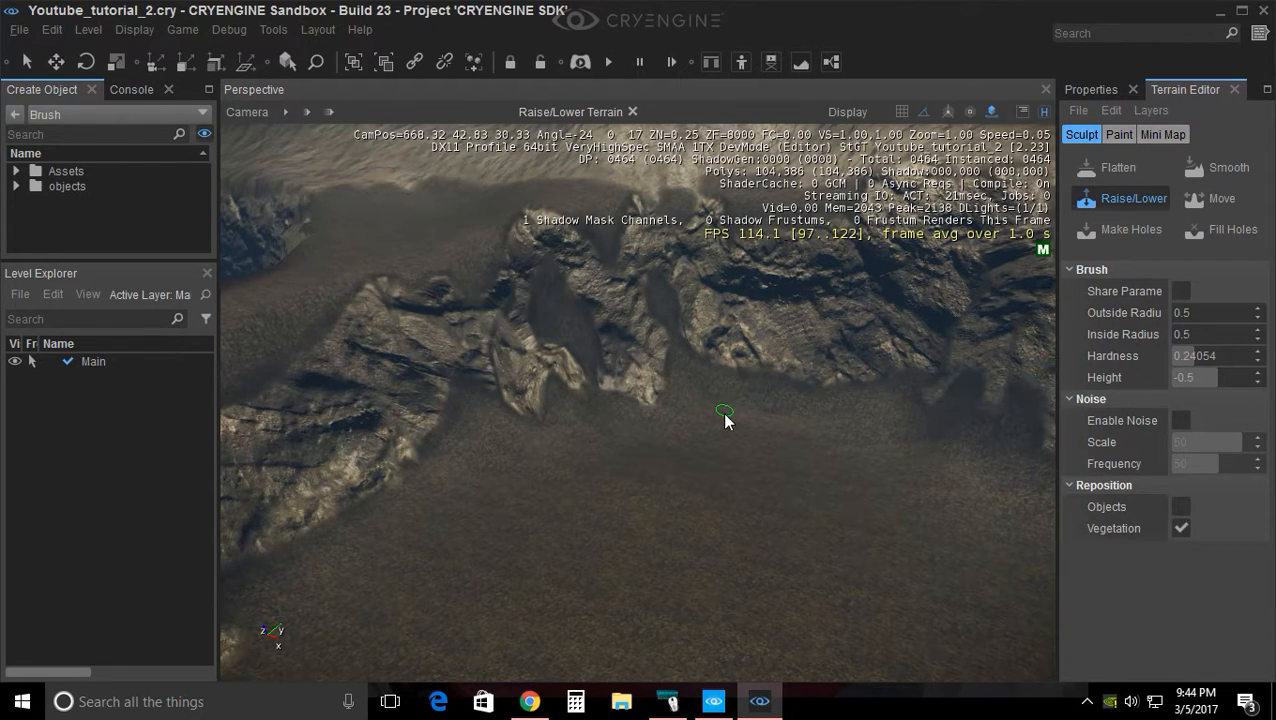
Set the Raise/Lower brush height to 1 and raise a low mound on the hollow's brown floor
{"action": "right_click_drag", "start_coordinate": [725, 420], "coordinate": [605, 392]}
{"action": "key", "text": "w"}
{"action": "right_click_drag", "start_coordinate": [647, 515], "coordinate": [912, 378]}
{"action": "left_click", "coordinate": [1117, 198]}
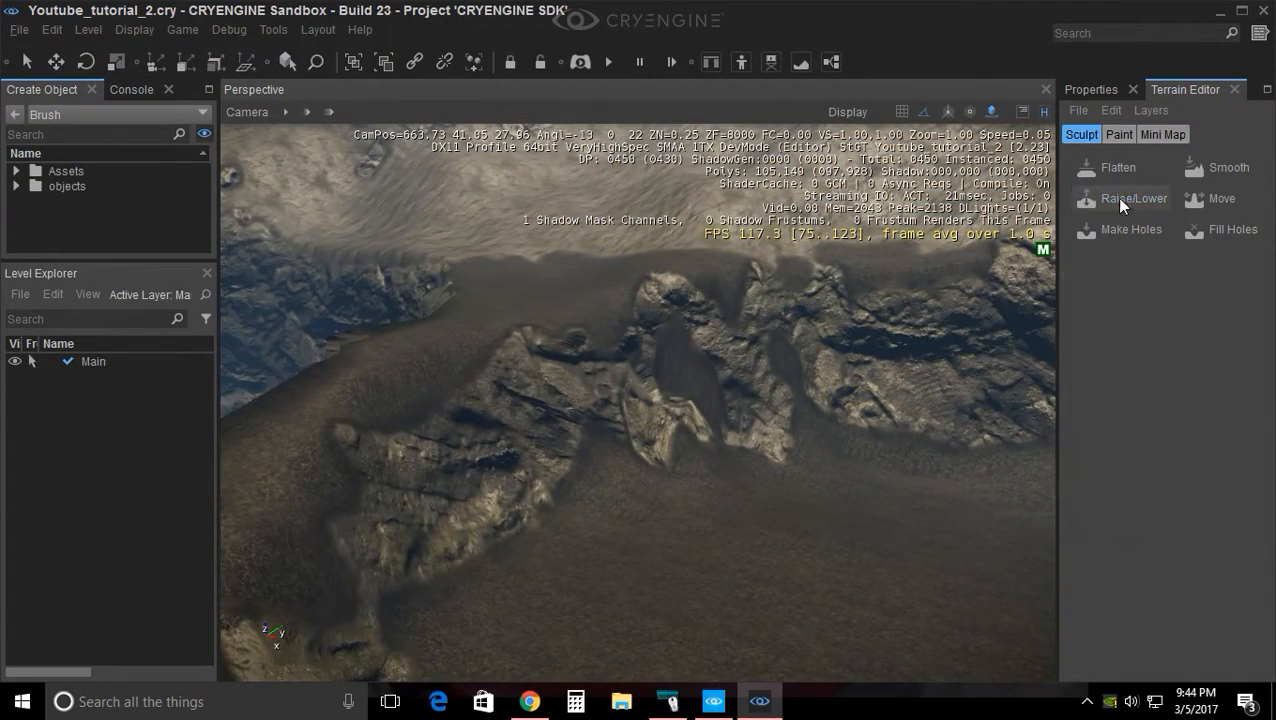
{"action": "right_click_drag", "start_coordinate": [806, 402], "coordinate": [833, 439]}
{"action": "left_click", "coordinate": [1132, 205]}
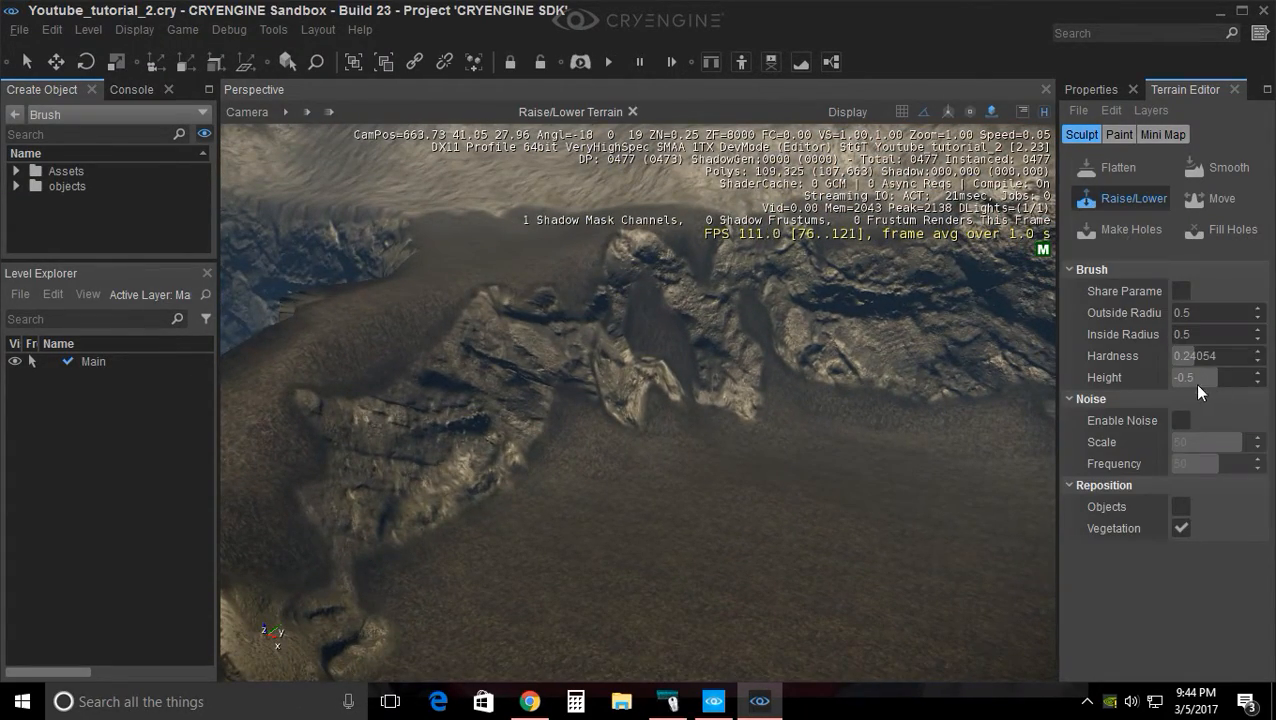
{"action": "left_click", "coordinate": [1192, 385]}
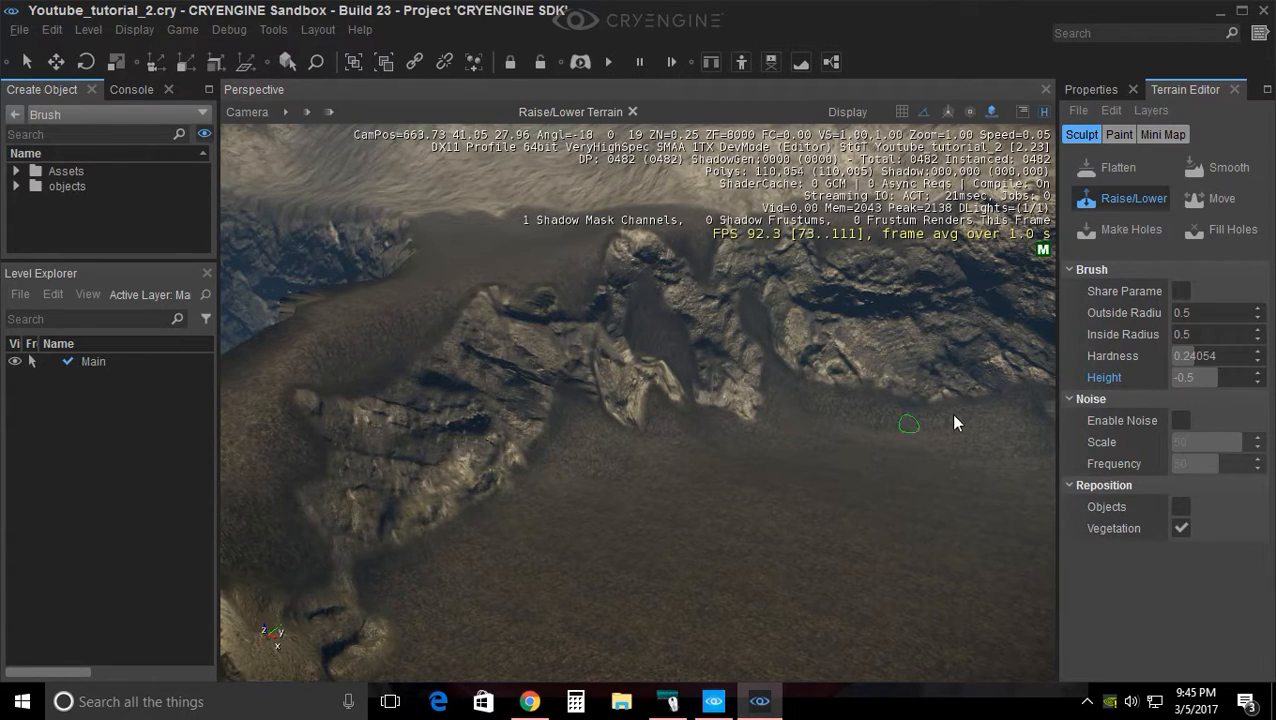
{"action": "left_click", "coordinate": [1199, 384]}
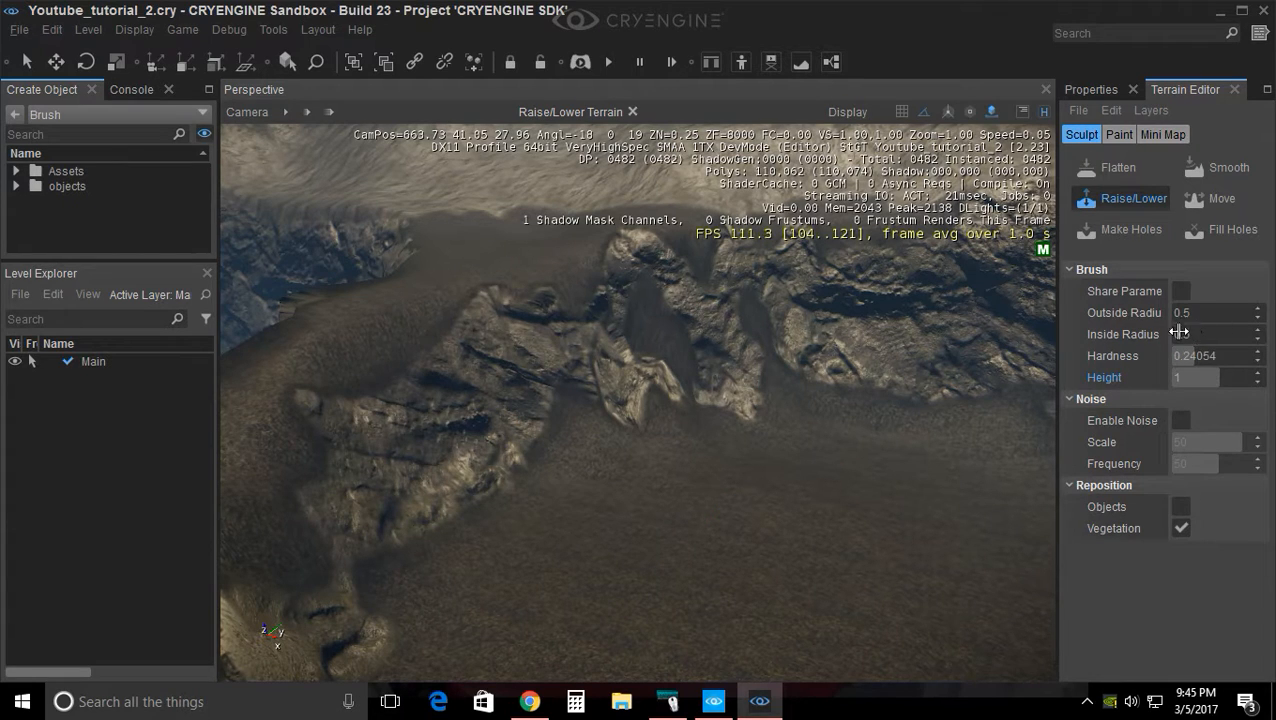
{"action": "right_click_drag", "start_coordinate": [750, 368], "coordinate": [717, 385]}
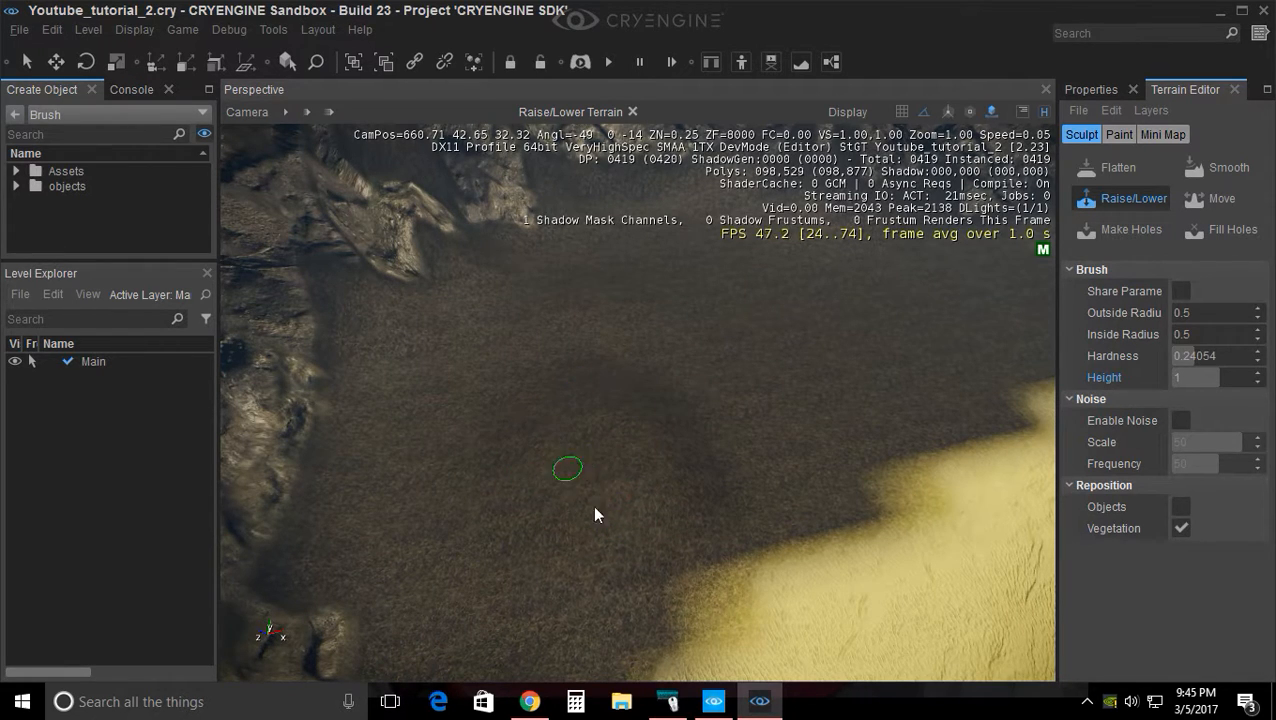
{"action": "right_click_drag", "start_coordinate": [656, 468], "coordinate": [528, 402]}
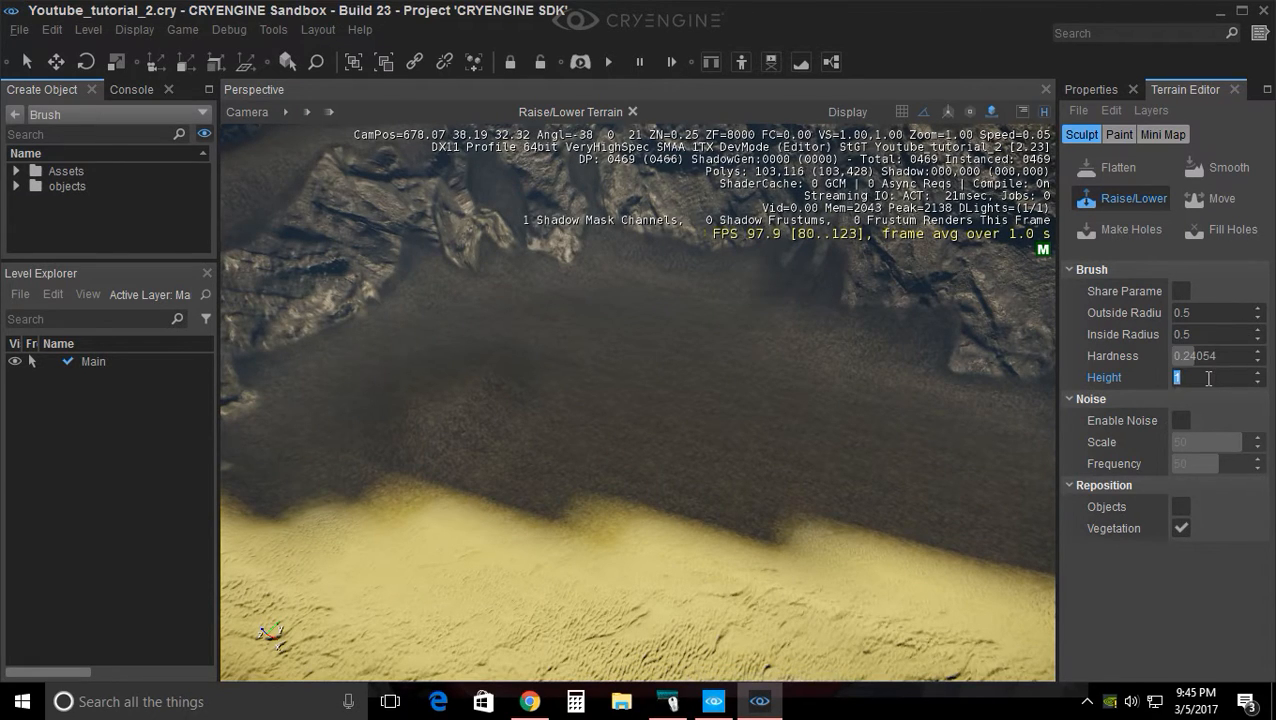
Set the Raise/Lower brush height to 5 and raise a tall spike at the hollow's sandy edge
{"action": "mouse_move", "coordinate": [675, 449]}
{"action": "left_mouse_down"}
{"action": "mouse_move", "coordinate": [624, 411]}
{"action": "mouse_move", "coordinate": [565, 505]}
{"action": "mouse_move", "coordinate": [628, 450]}
{"action": "left_mouse_up"}
{"action": "mouse_move", "coordinate": [628, 443]}
{"action": "right_mouse_down"}
{"action": "mouse_move", "coordinate": [610, 413]}
{"action": "mouse_move", "coordinate": [635, 404]}
{"action": "mouse_move", "coordinate": [610, 413]}
{"action": "right_mouse_up"}
{"action": "mouse_move", "coordinate": [645, 380]}
{"action": "left_mouse_down"}
{"action": "mouse_move", "coordinate": [670, 370]}
{"action": "mouse_move", "coordinate": [685, 309]}
{"action": "left_mouse_up"}
{"action": "right_click_drag", "start_coordinate": [685, 309], "coordinate": [625, 265]}
{"action": "right_click_drag", "start_coordinate": [693, 357], "coordinate": [745, 360]}
{"action": "scroll", "coordinate": [748, 378], "scroll_direction": "up", "scroll_amount": 2}
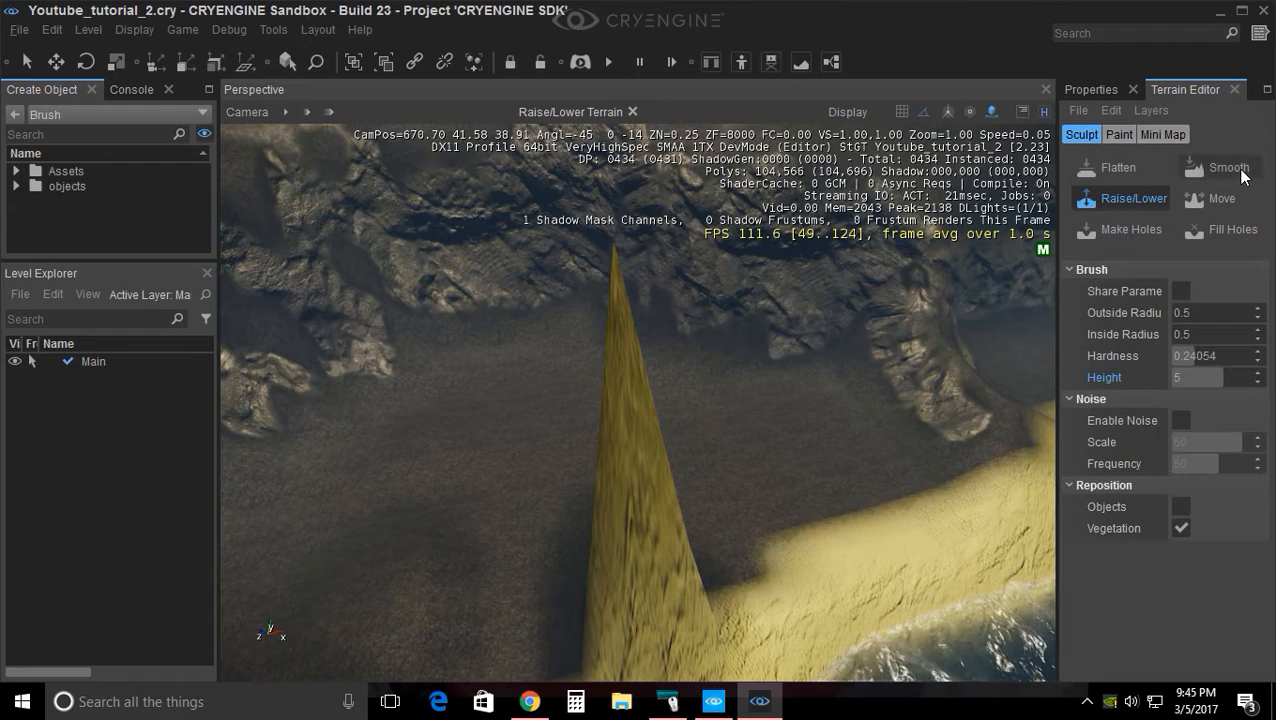
Smooth the tall spike down into the hollow's floor with the Smooth brush
{"action": "left_click", "coordinate": [1242, 175]}
{"action": "left_click_drag", "start_coordinate": [675, 441], "coordinate": [630, 627]}
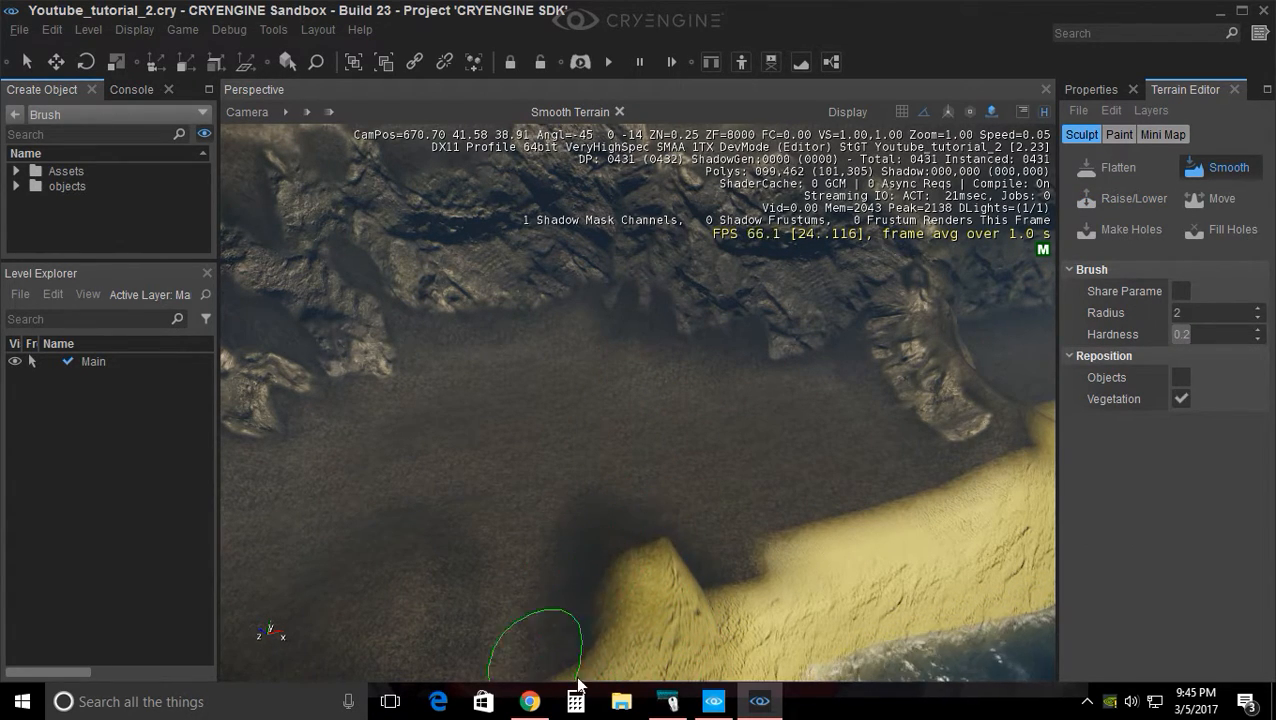
{"action": "right_click_drag", "start_coordinate": [667, 591], "coordinate": [661, 569]}
{"action": "mouse_move", "coordinate": [455, 318]}
{"action": "left_mouse_down"}
{"action": "mouse_move", "coordinate": [392, 409]}
{"action": "mouse_move", "coordinate": [541, 464]}
{"action": "left_mouse_up"}
{"action": "mouse_move", "coordinate": [541, 464]}
{"action": "right_mouse_down"}
{"action": "mouse_move", "coordinate": [498, 427]}
{"action": "mouse_move", "coordinate": [531, 394]}
{"action": "mouse_move", "coordinate": [485, 426]}
{"action": "mouse_move", "coordinate": [504, 419]}
{"action": "right_mouse_up"}
{"action": "key", "text": "w"}
Set the Raise/Lower brush height to -1 and carve down the grassy slope and rock ridge beside the hollow
{"action": "left_click", "coordinate": [1133, 199]}
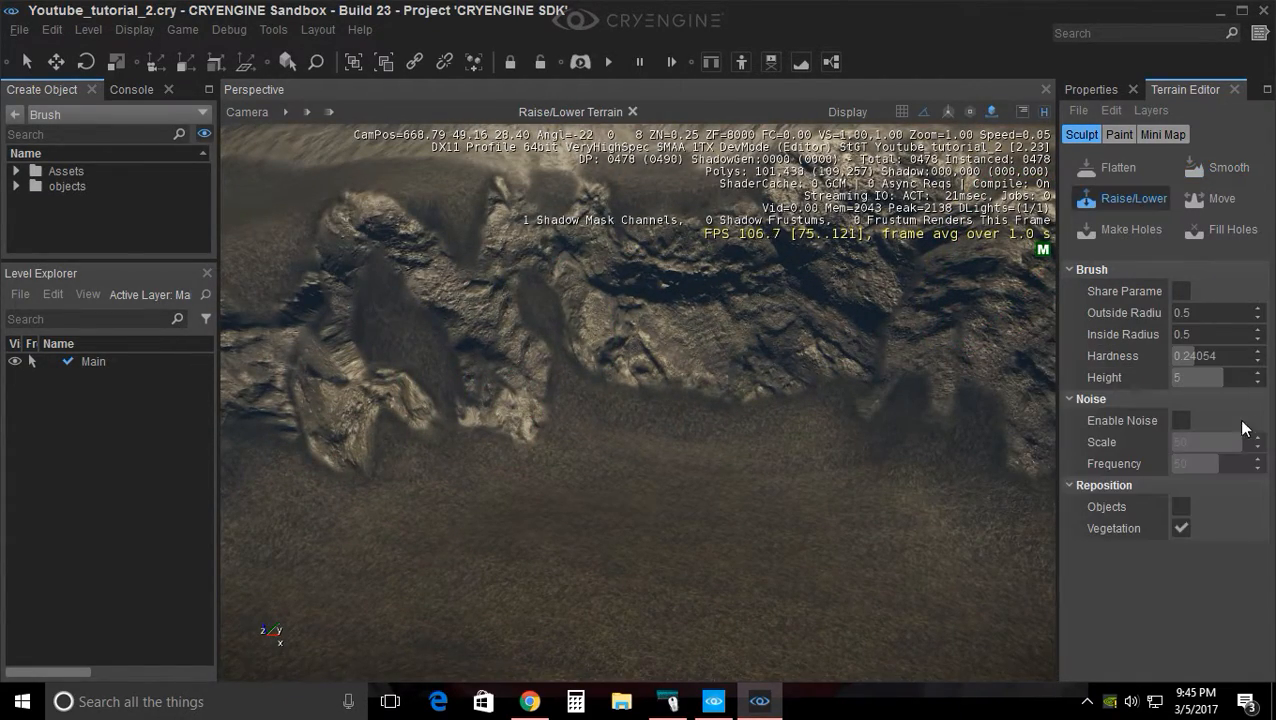
{"action": "left_click", "coordinate": [1201, 378]}
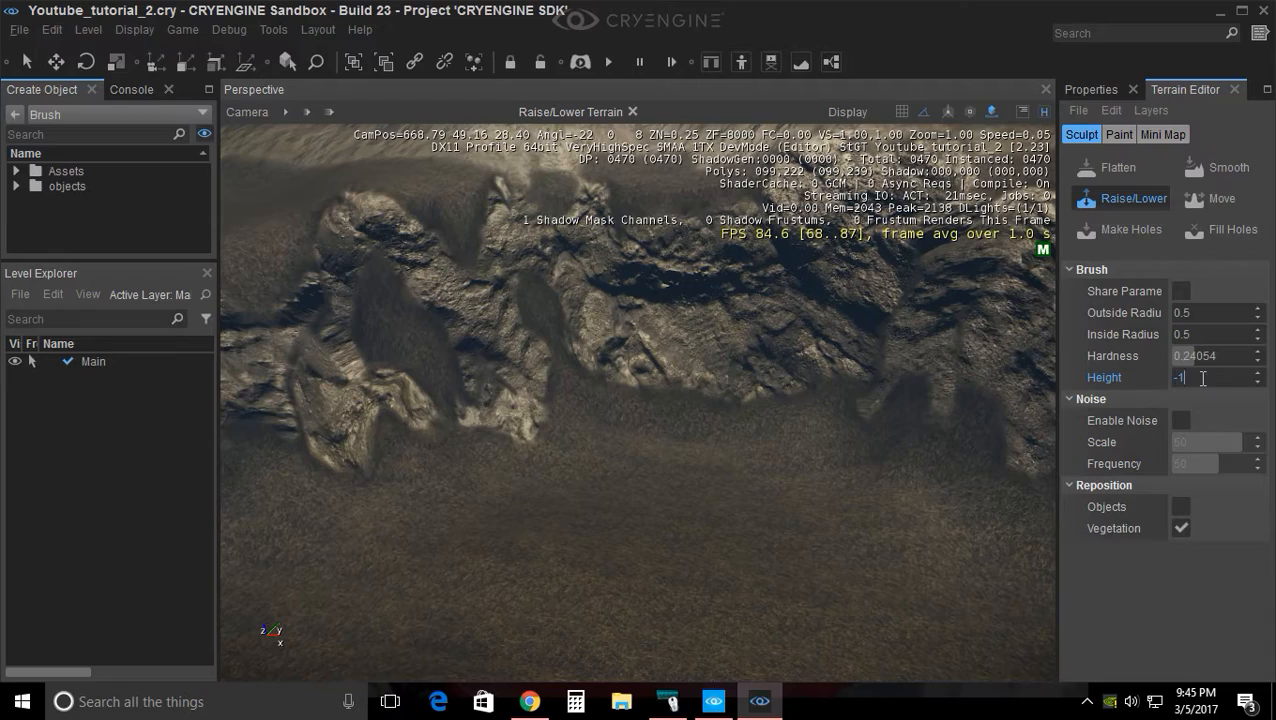
{"action": "right_click_drag", "start_coordinate": [649, 467], "coordinate": [493, 428]}
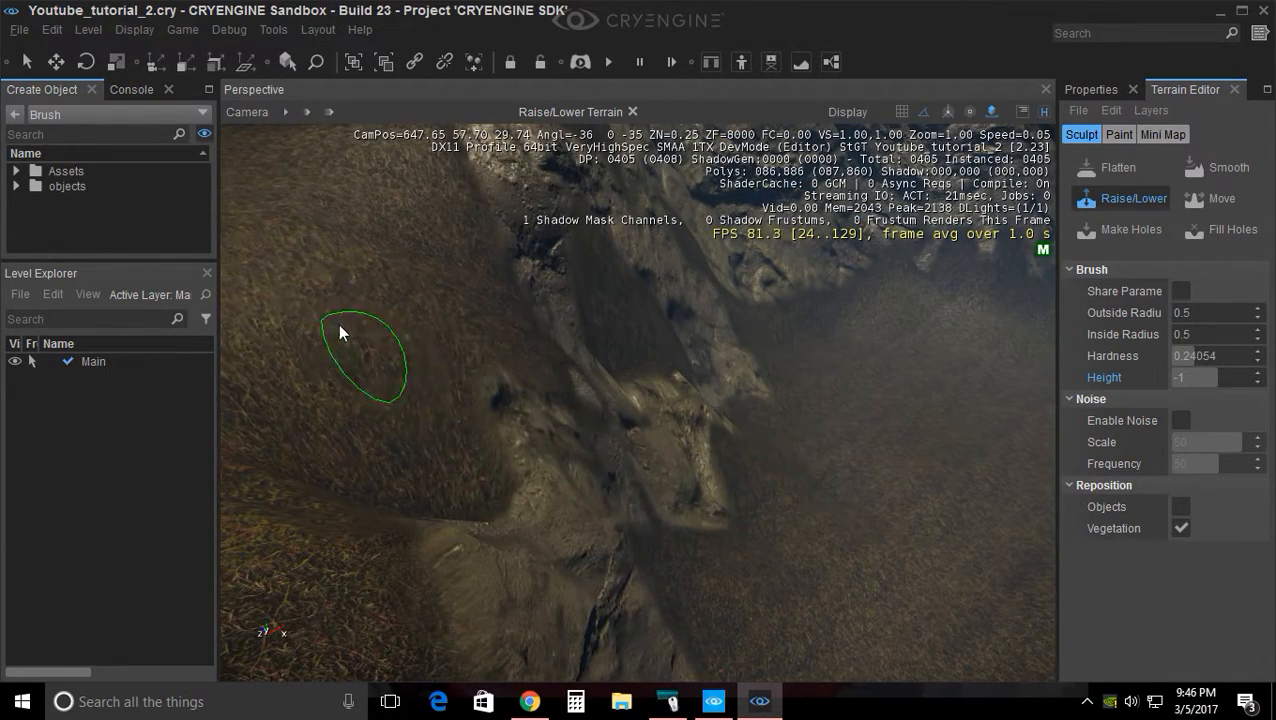
{"action": "right_click_drag", "start_coordinate": [712, 447], "coordinate": [637, 398]}
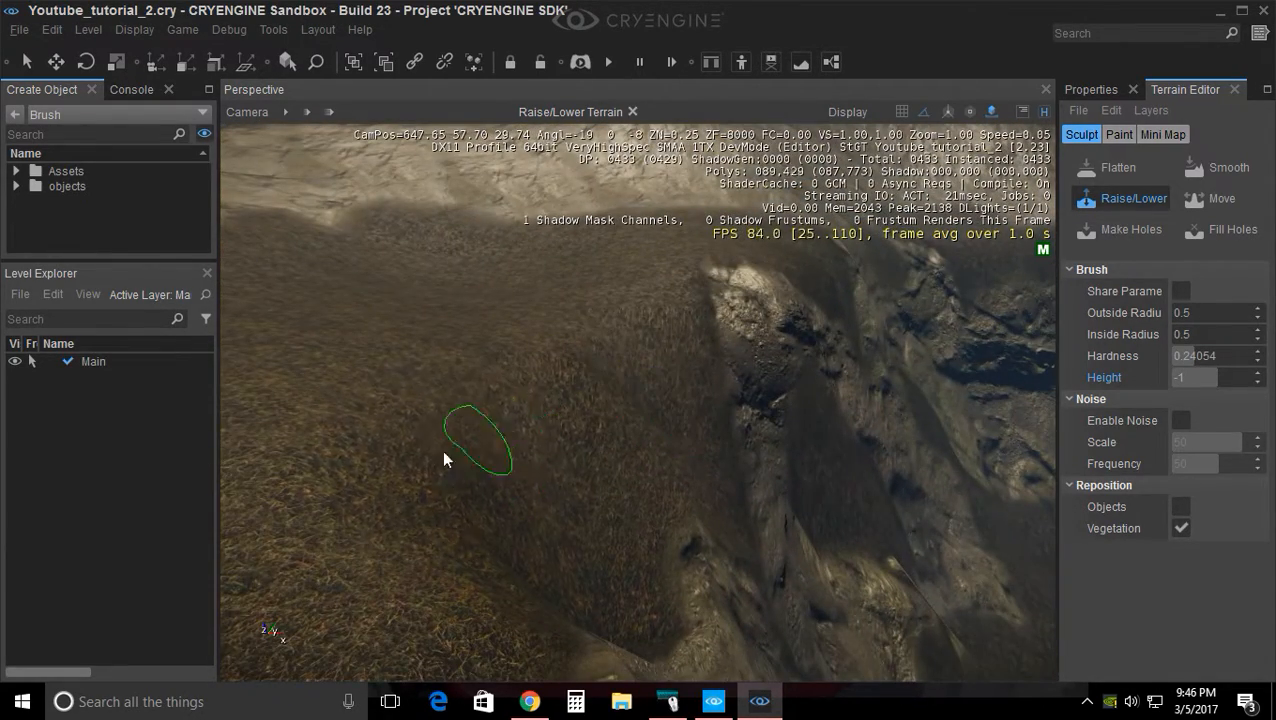
{"action": "right_click_drag", "start_coordinate": [449, 530], "coordinate": [669, 532]}
{"action": "mouse_move", "coordinate": [601, 525]}
{"action": "left_mouse_down"}
{"action": "mouse_move", "coordinate": [610, 591]}
{"action": "mouse_move", "coordinate": [624, 476]}
{"action": "mouse_move", "coordinate": [418, 285]}
{"action": "mouse_move", "coordinate": [301, 331]}
{"action": "mouse_move", "coordinate": [353, 216]}
{"action": "mouse_move", "coordinate": [578, 487]}
{"action": "mouse_move", "coordinate": [515, 618]}
{"action": "mouse_move", "coordinate": [549, 401]}
{"action": "left_mouse_up"}
{"action": "scroll", "coordinate": [562, 425], "scroll_direction": "down", "scroll_amount": 5}
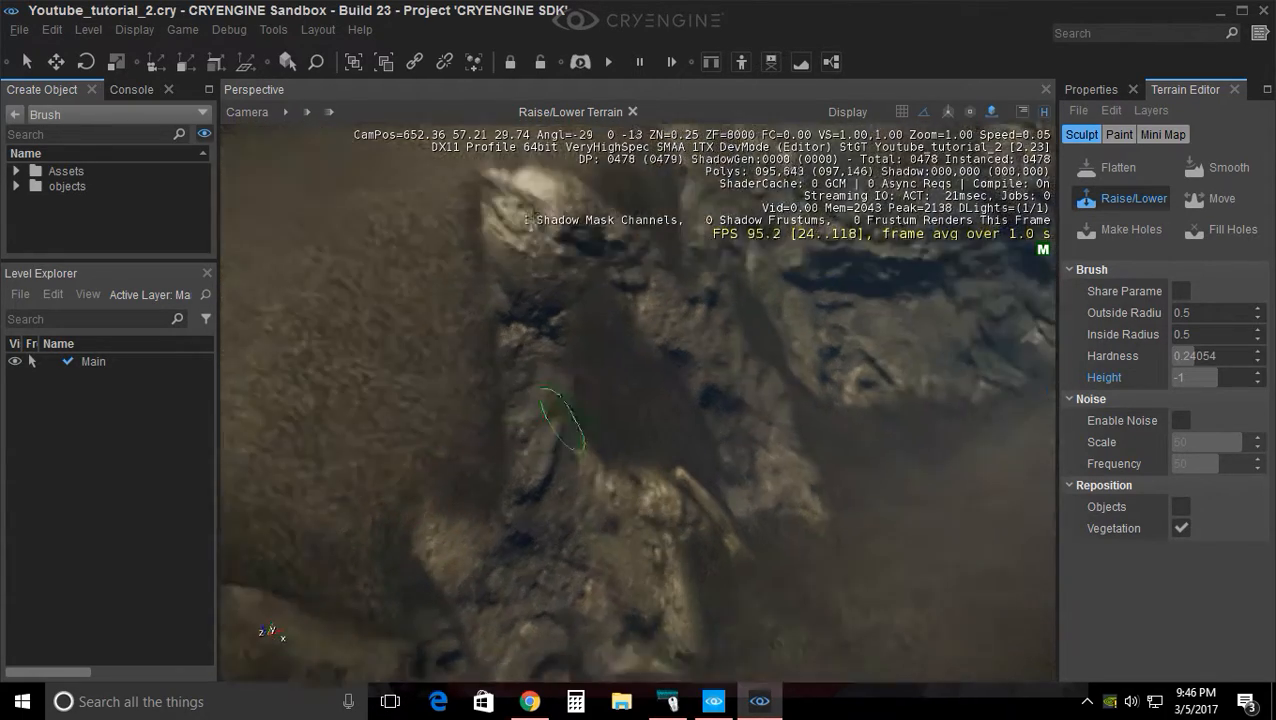
{"action": "right_click_drag", "start_coordinate": [538, 323], "coordinate": [561, 441]}
{"action": "mouse_move", "coordinate": [505, 492]}
{"action": "left_mouse_down"}
{"action": "mouse_move", "coordinate": [498, 513]}
{"action": "mouse_move", "coordinate": [535, 521]}
{"action": "mouse_move", "coordinate": [498, 501]}
{"action": "mouse_move", "coordinate": [497, 517]}
{"action": "left_mouse_up"}
Lower several spots in the hollow's floor below the water level to form small ponds
{"action": "right_click_drag", "start_coordinate": [533, 621], "coordinate": [612, 483]}
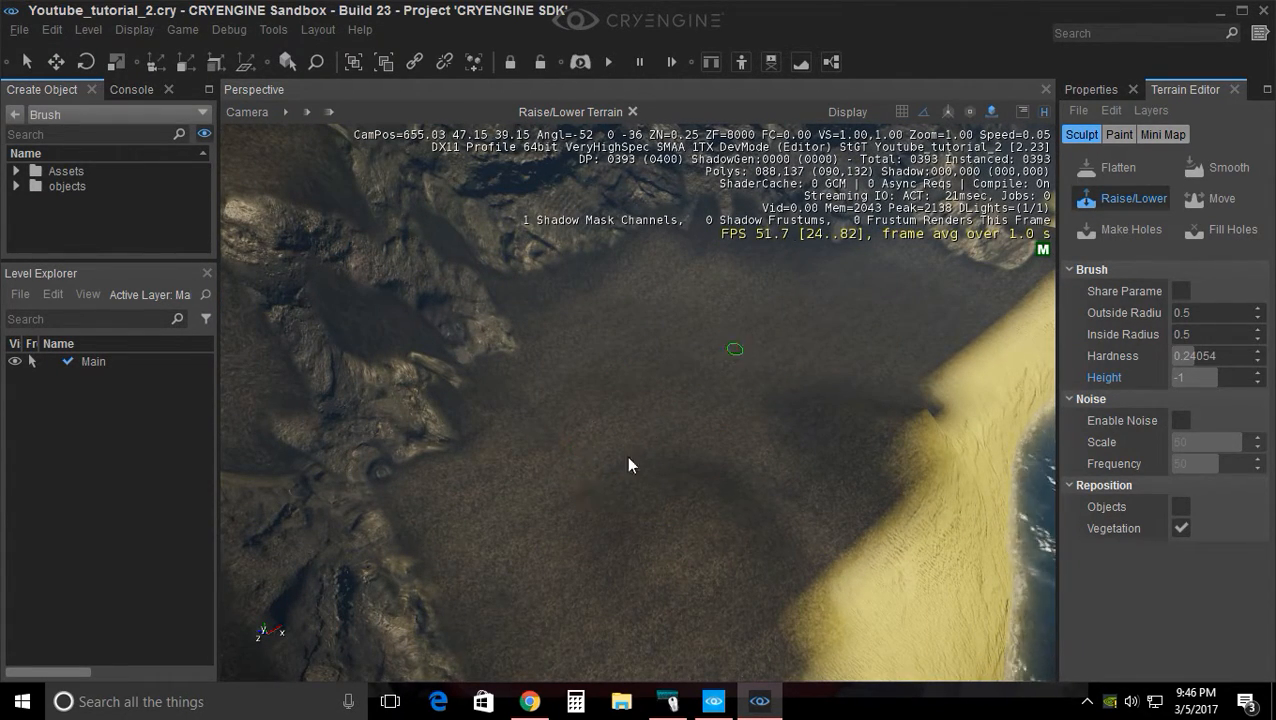
{"action": "scroll", "coordinate": [645, 410], "scroll_direction": "up", "scroll_amount": 3}
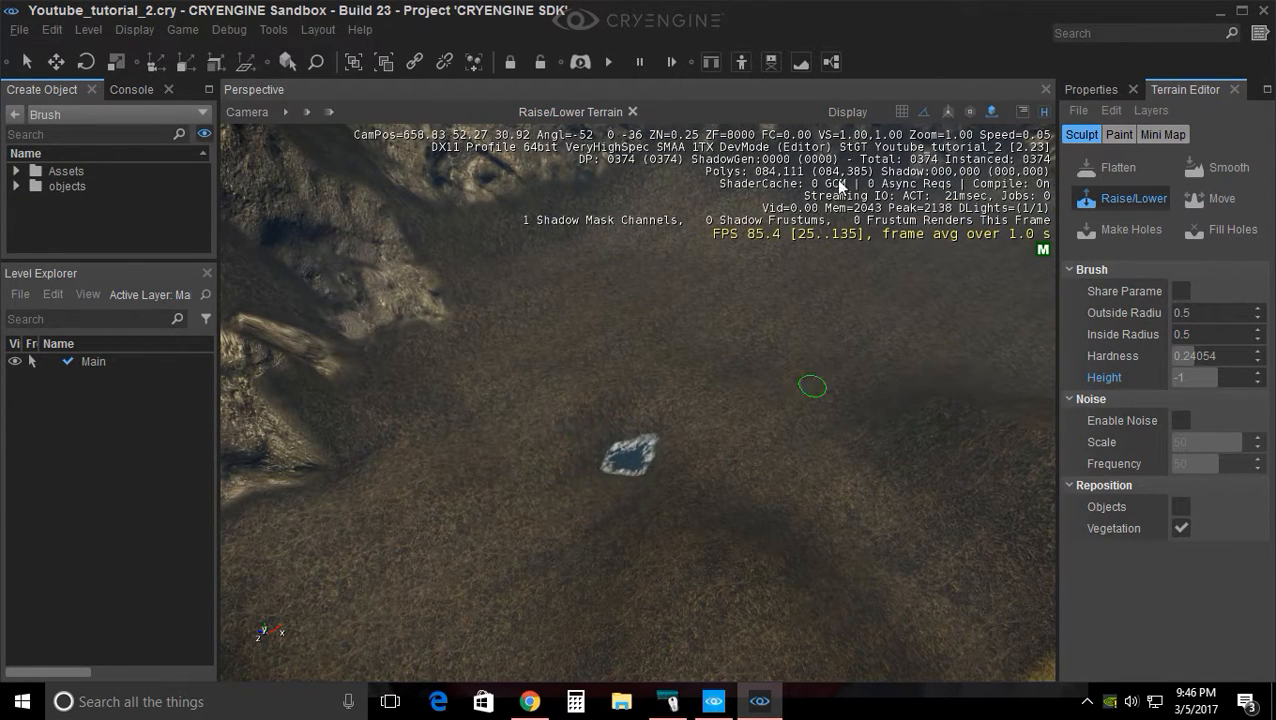
{"action": "mouse_move", "coordinate": [647, 373]}
{"action": "left_mouse_down"}
{"action": "mouse_move", "coordinate": [550, 484]}
{"action": "mouse_move", "coordinate": [526, 488]}
{"action": "mouse_move", "coordinate": [582, 498]}
{"action": "left_mouse_up"}
{"action": "right_click_drag", "start_coordinate": [582, 498], "coordinate": [560, 522]}
{"action": "scroll", "coordinate": [600, 490], "scroll_direction": "up", "scroll_amount": 2}
Smooth the ground around the small ponds so they blend into one rounded pond
{"action": "left_click", "coordinate": [1219, 170]}
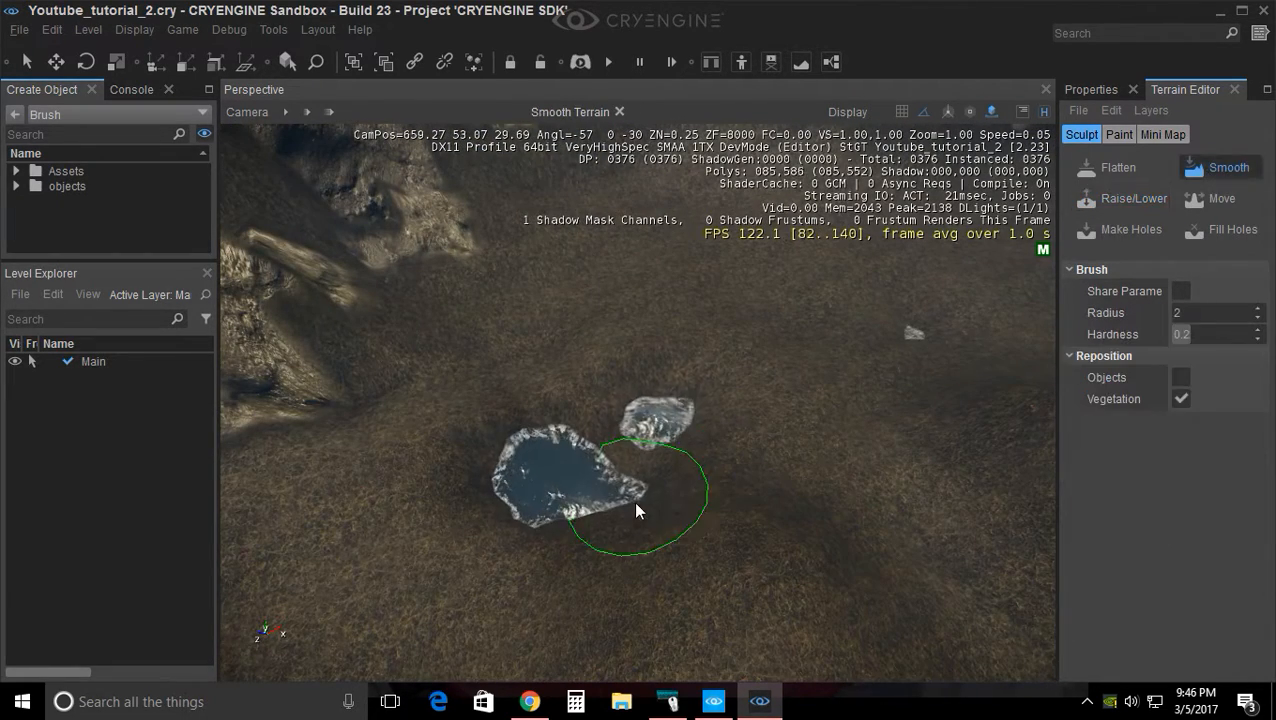
{"action": "mouse_move", "coordinate": [586, 576]}
{"action": "left_mouse_down"}
{"action": "mouse_move", "coordinate": [597, 489]}
{"action": "mouse_move", "coordinate": [704, 452]}
{"action": "mouse_move", "coordinate": [632, 389]}
{"action": "mouse_move", "coordinate": [623, 478]}
{"action": "mouse_move", "coordinate": [584, 512]}
{"action": "mouse_move", "coordinate": [535, 466]}
{"action": "left_mouse_up"}
{"action": "right_click_drag", "start_coordinate": [704, 559], "coordinate": [681, 546]}
{"action": "mouse_move", "coordinate": [681, 546]}
{"action": "left_mouse_down"}
{"action": "mouse_move", "coordinate": [596, 554]}
{"action": "mouse_move", "coordinate": [613, 525]}
{"action": "left_mouse_up"}
Smooth the upper edge of the rock wall where it meets the grassy ridge above the hollow
{"action": "mouse_move", "coordinate": [613, 525]}
{"action": "right_mouse_down"}
{"action": "mouse_move", "coordinate": [599, 503]}
{"action": "mouse_move", "coordinate": [672, 545]}
{"action": "mouse_move", "coordinate": [662, 464]}
{"action": "mouse_move", "coordinate": [678, 476]}
{"action": "mouse_move", "coordinate": [661, 500]}
{"action": "mouse_move", "coordinate": [590, 485]}
{"action": "right_mouse_up"}
{"action": "key", "text": "w"}
{"action": "key", "text": "a"}
{"action": "key", "text": "d"}
{"action": "mouse_move", "coordinate": [690, 485]}
{"action": "right_mouse_down"}
{"action": "mouse_move", "coordinate": [672, 462]}
{"action": "mouse_move", "coordinate": [698, 481]}
{"action": "mouse_move", "coordinate": [694, 518]}
{"action": "right_mouse_up"}
{"action": "key", "text": "s"}
{"action": "key", "text": "w"}
{"action": "mouse_move", "coordinate": [694, 518]}
{"action": "left_mouse_down"}
{"action": "mouse_move", "coordinate": [686, 347]}
{"action": "mouse_move", "coordinate": [637, 577]}
{"action": "mouse_move", "coordinate": [647, 306]}
{"action": "left_mouse_up"}
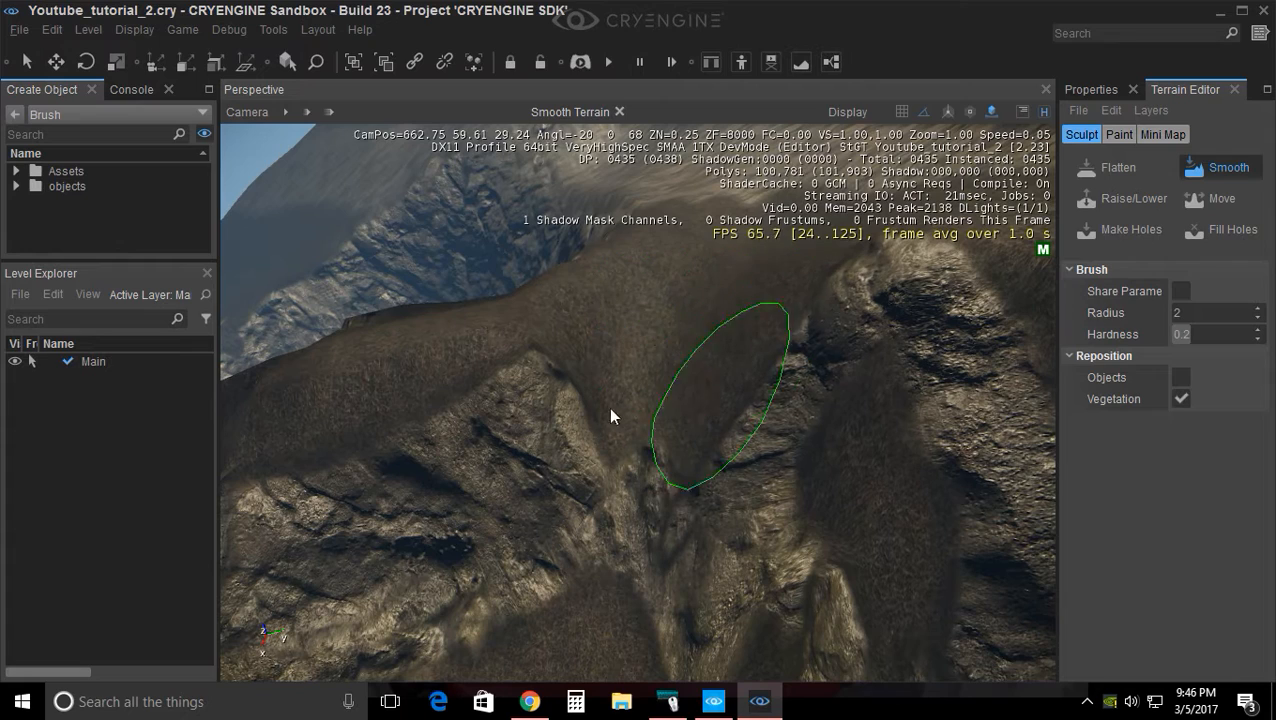
{"action": "left_click_drag", "start_coordinate": [616, 418], "coordinate": [669, 311]}
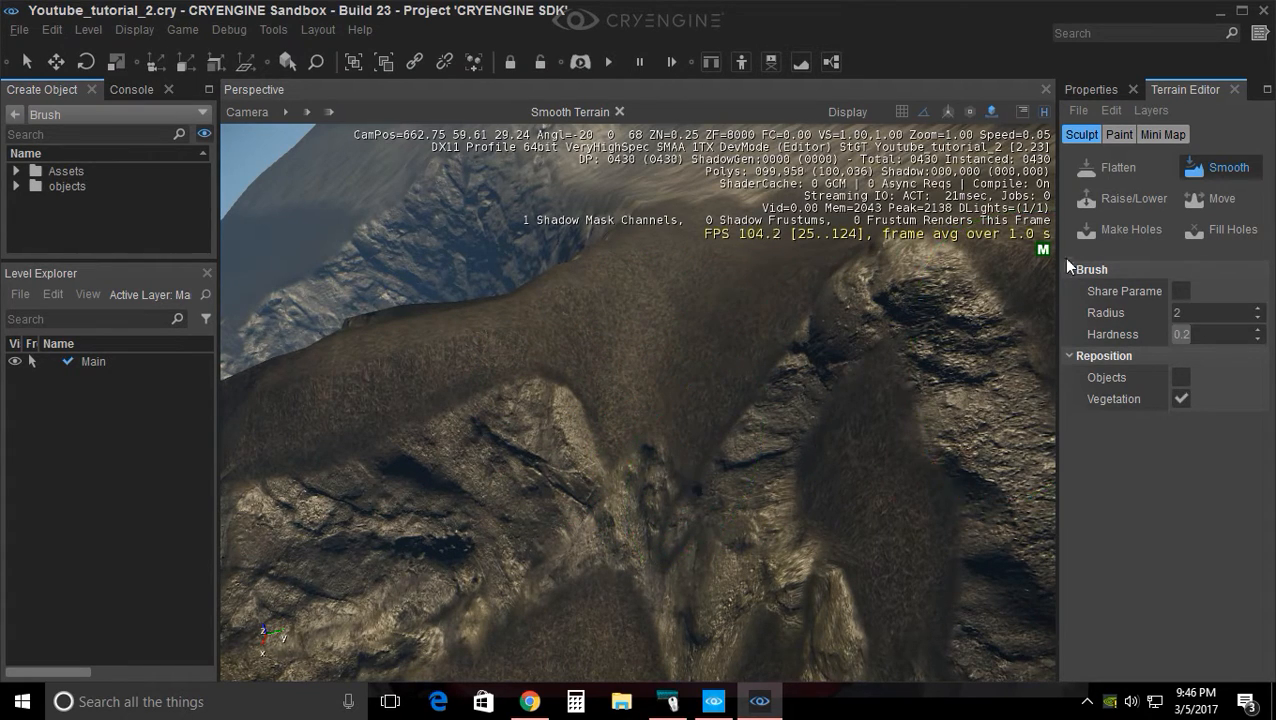
Examine the Move Terrain tool's source, target, size and rotation options
{"action": "left_click", "coordinate": [1223, 199]}
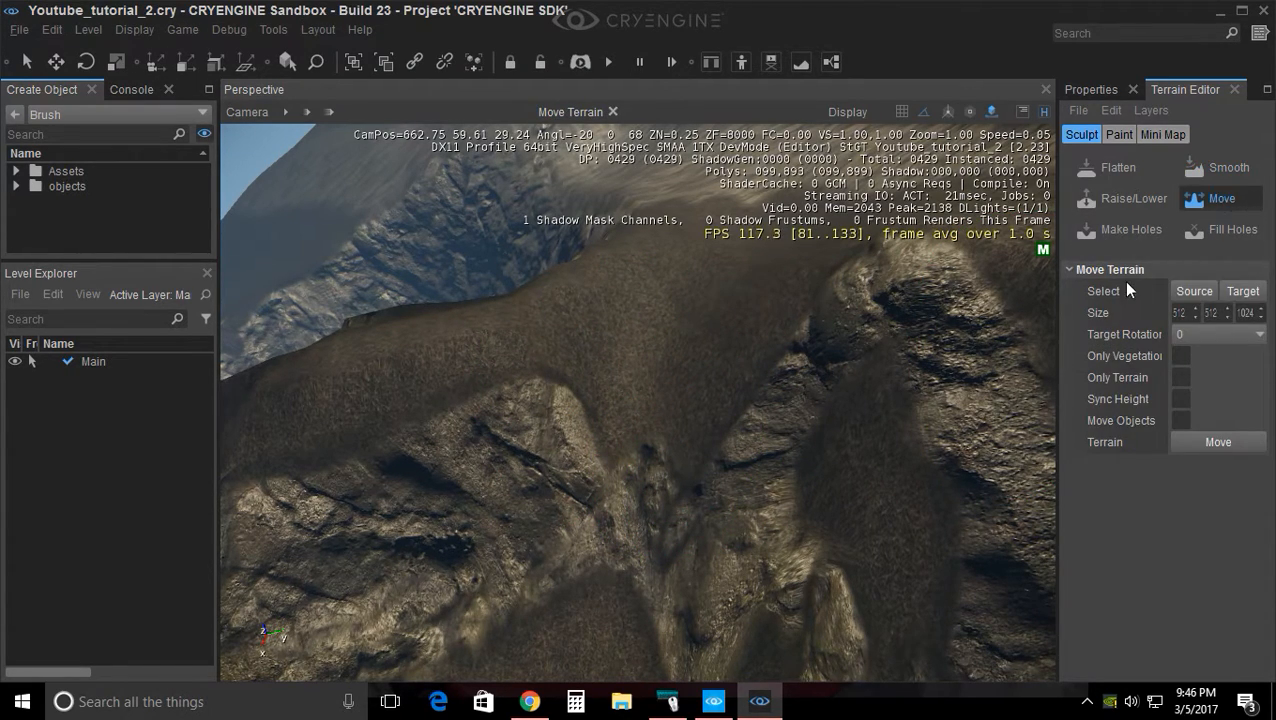
{"action": "key", "text": "s"}
{"action": "right_click_drag", "start_coordinate": [918, 319], "coordinate": [985, 350]}
{"action": "key", "text": "w"}
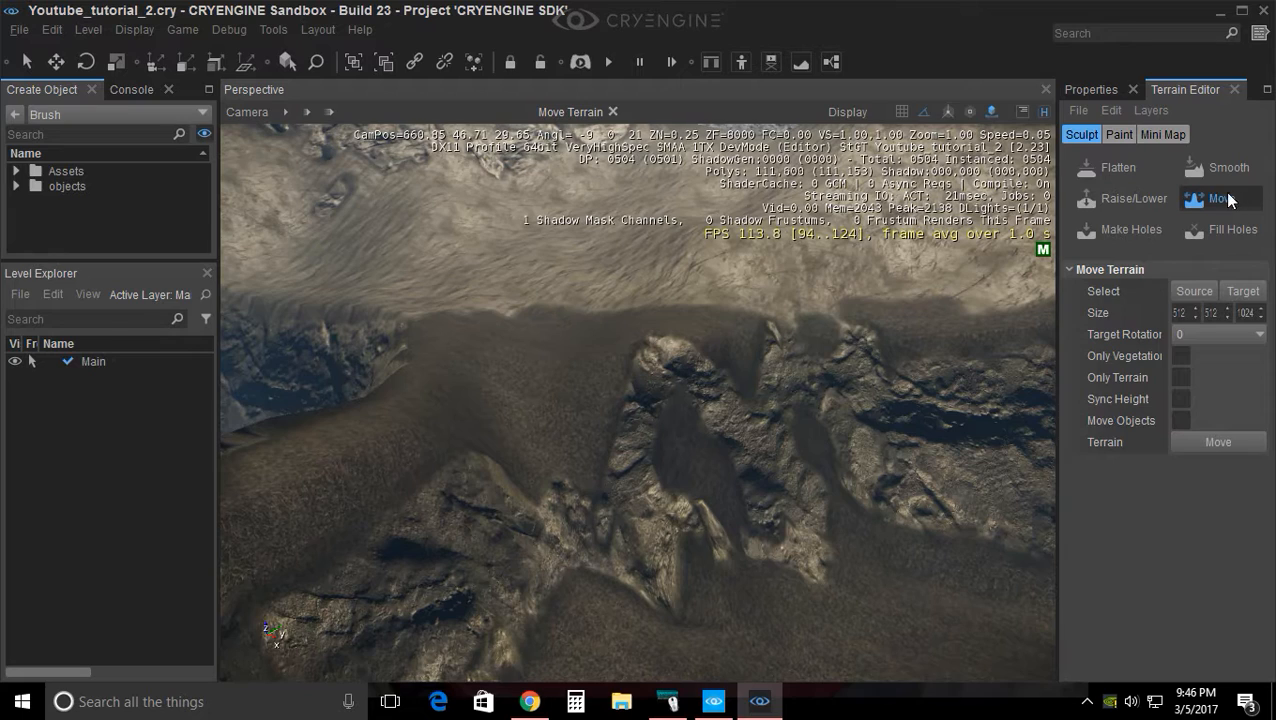
{"action": "left_click", "coordinate": [1243, 202]}
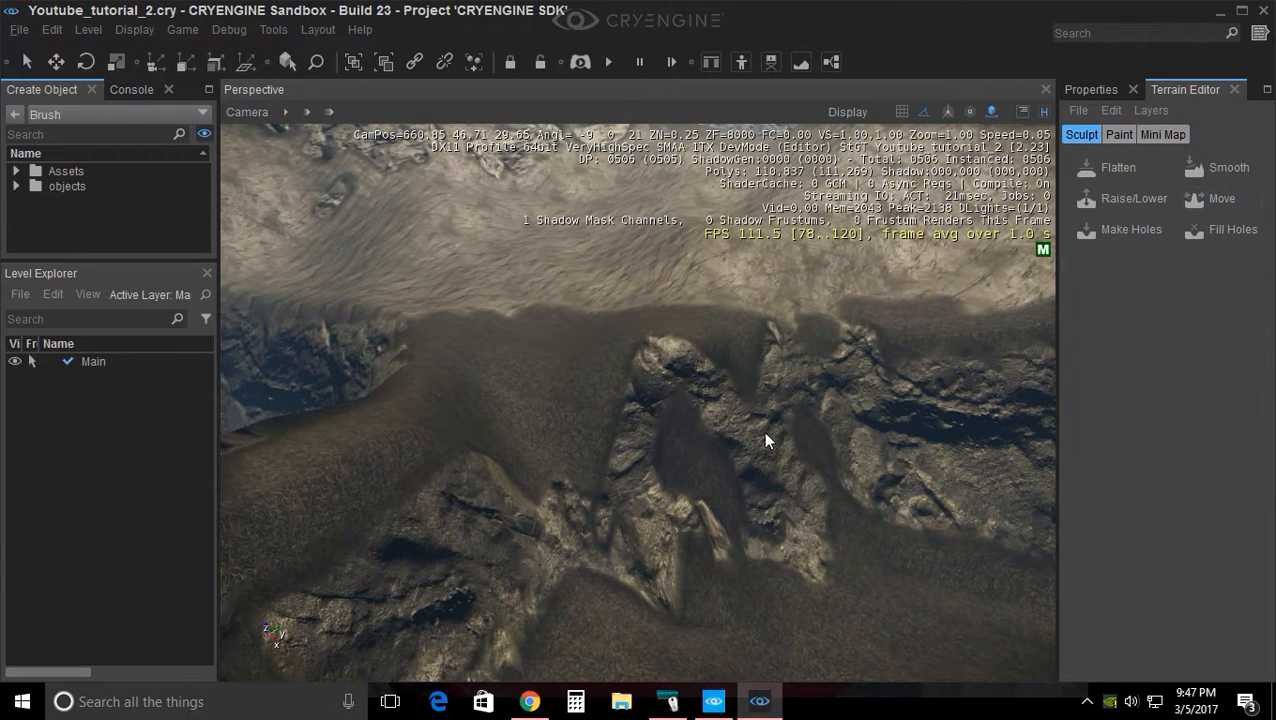
{"action": "left_click", "coordinate": [1217, 199]}
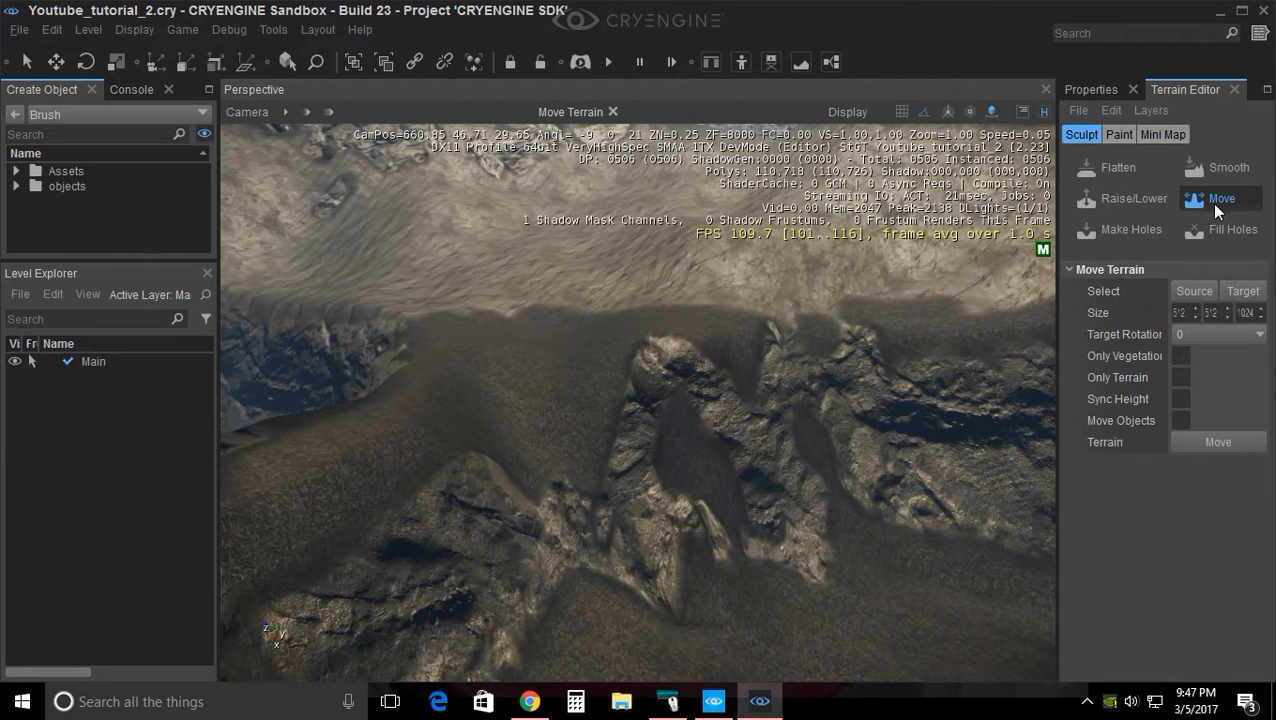
{"action": "right_click_drag", "start_coordinate": [860, 345], "coordinate": [530, 368]}
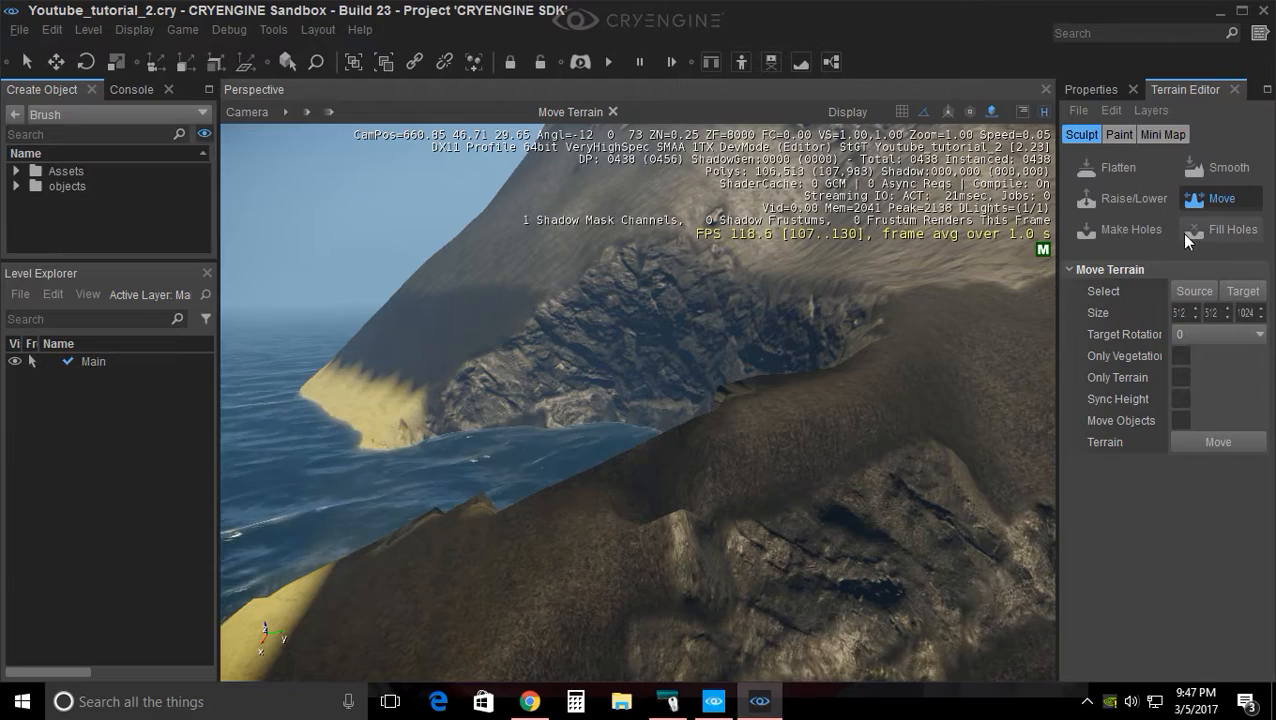
Cut a patch of terrain holes in the hollow's floor between the pond and the rock wall with Make Holes
{"action": "right_click_drag", "start_coordinate": [914, 398], "coordinate": [960, 465]}
{"action": "right_click_drag", "start_coordinate": [785, 485], "coordinate": [791, 484]}
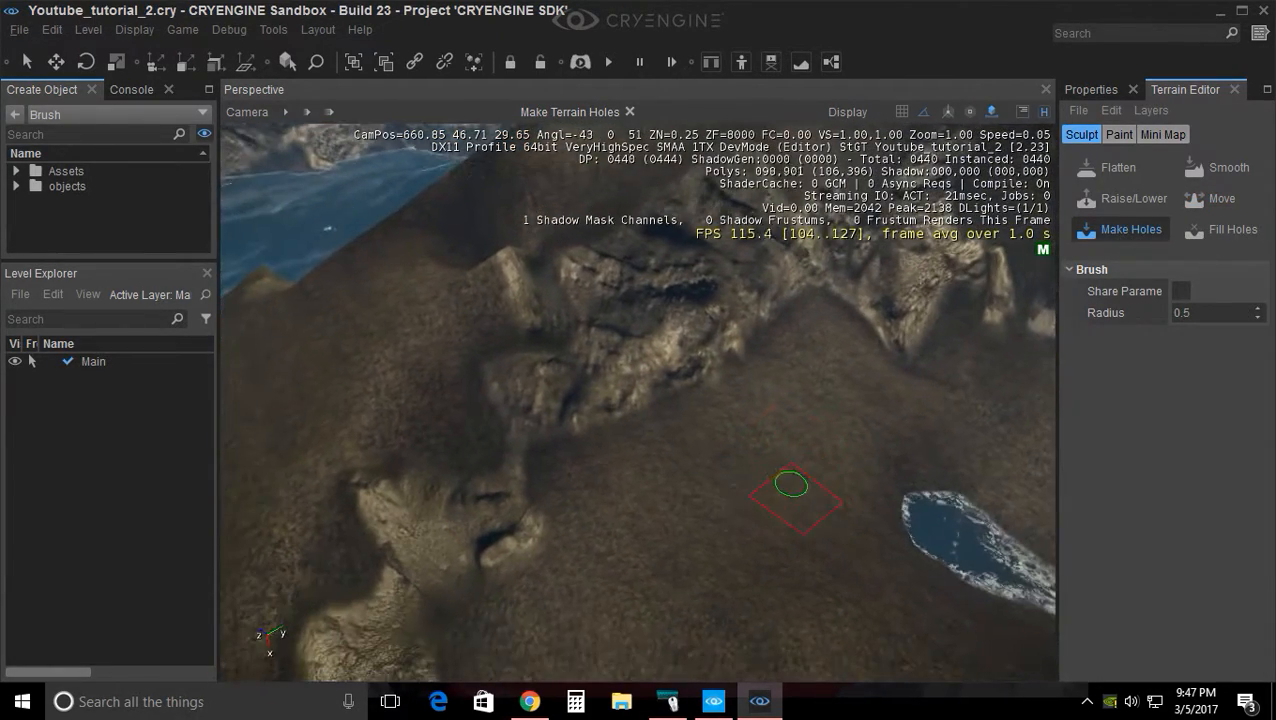
{"action": "left_click", "coordinate": [707, 512]}
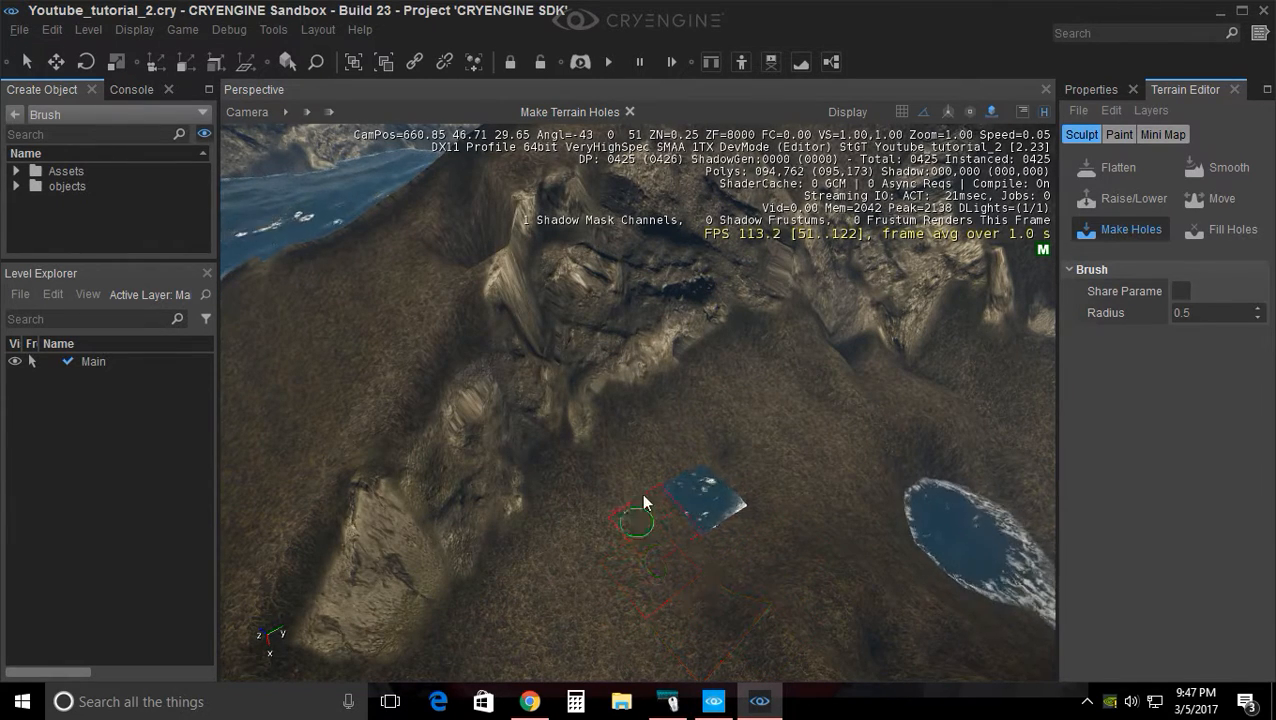
{"action": "key", "text": "w"}
{"action": "right_click_drag", "start_coordinate": [752, 538], "coordinate": [651, 511]}
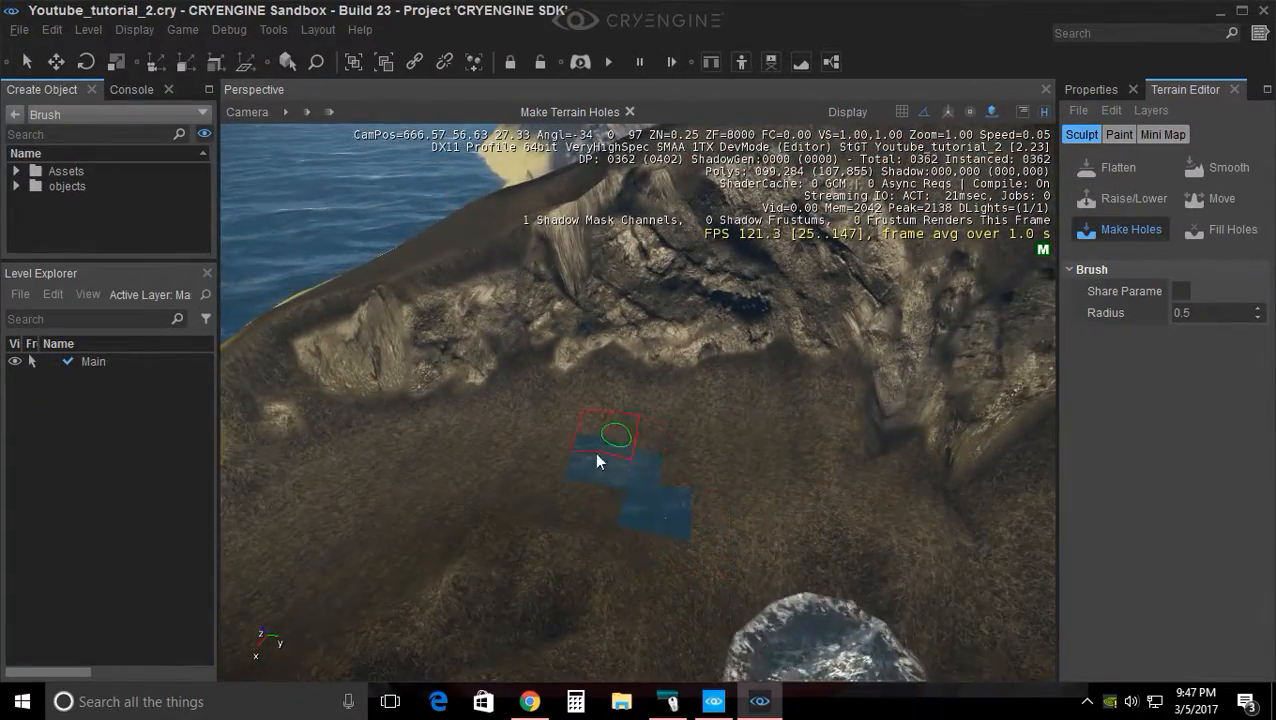
{"action": "left_click_drag", "start_coordinate": [675, 516], "coordinate": [728, 513]}
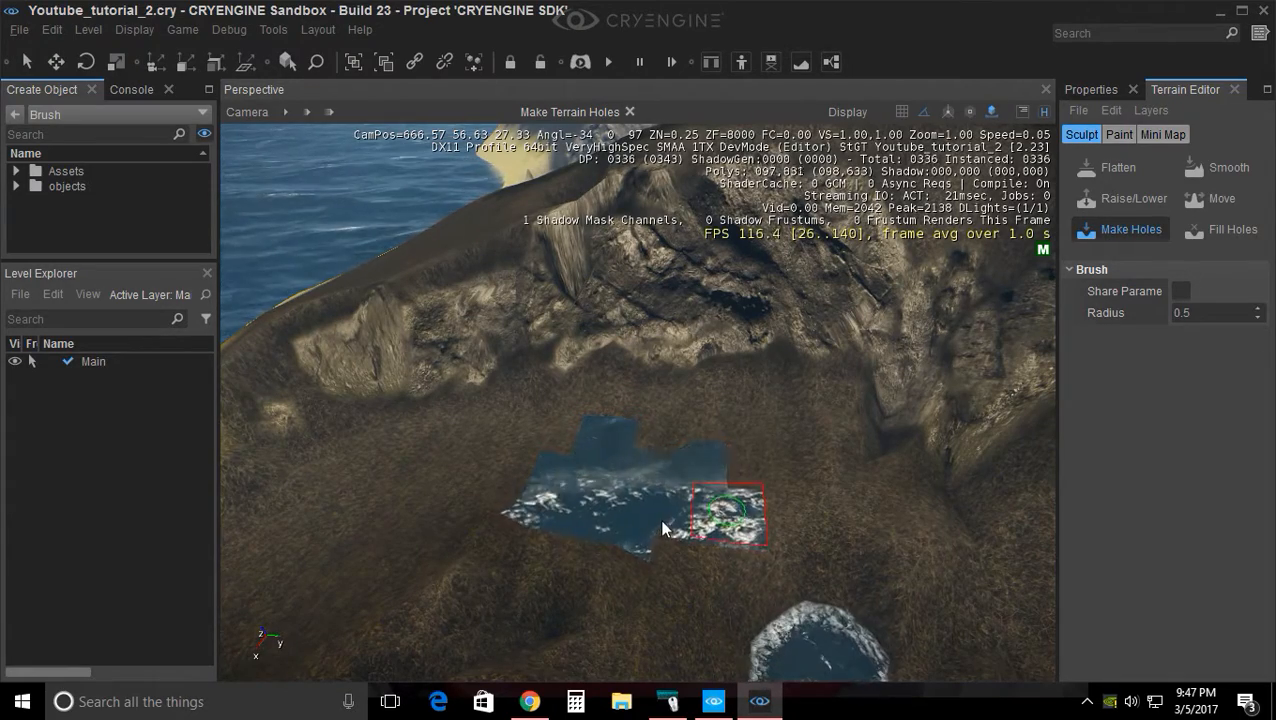
Extend the terrain hole toward the pond and inspect its edge up close
{"action": "right_click_drag", "start_coordinate": [560, 513], "coordinate": [632, 464]}
{"action": "mouse_move", "coordinate": [632, 464]}
{"action": "left_mouse_down"}
{"action": "mouse_move", "coordinate": [521, 535]}
{"action": "mouse_move", "coordinate": [627, 584]}
{"action": "mouse_move", "coordinate": [641, 541]}
{"action": "left_mouse_up"}
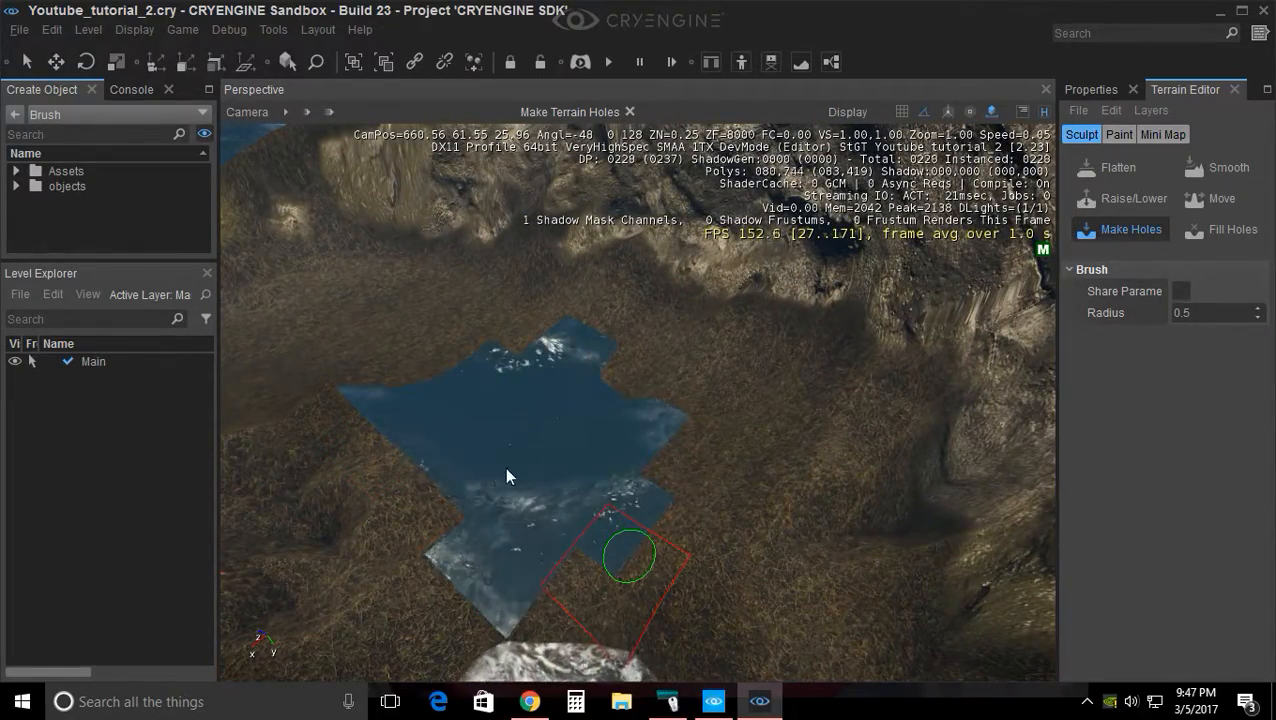
{"action": "key", "text": "w"}
{"action": "mouse_move", "coordinate": [647, 427]}
{"action": "right_mouse_down"}
{"action": "mouse_move", "coordinate": [645, 444]}
{"action": "mouse_move", "coordinate": [633, 415]}
{"action": "right_mouse_up"}
{"action": "key", "text": "d"}
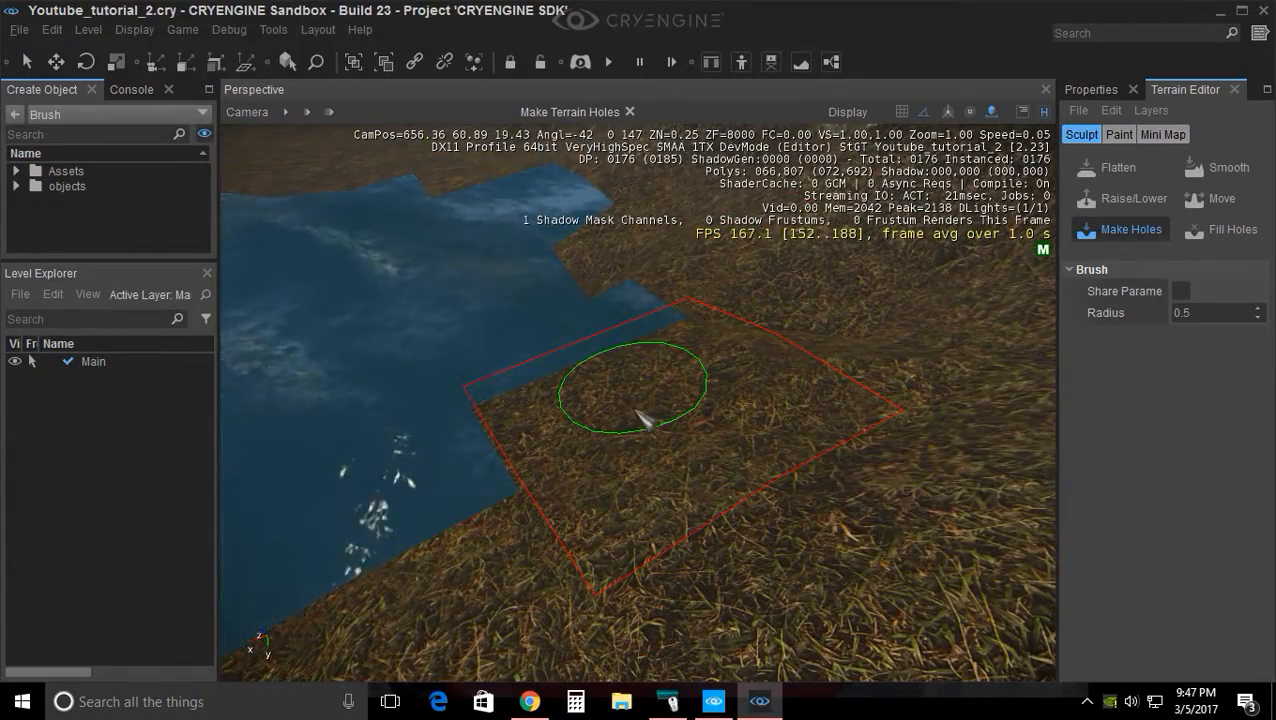
Playtest the level in game mode by walking the character into the terrain hole, and return to editing
{"action": "key", "text": "ctrl+g"}
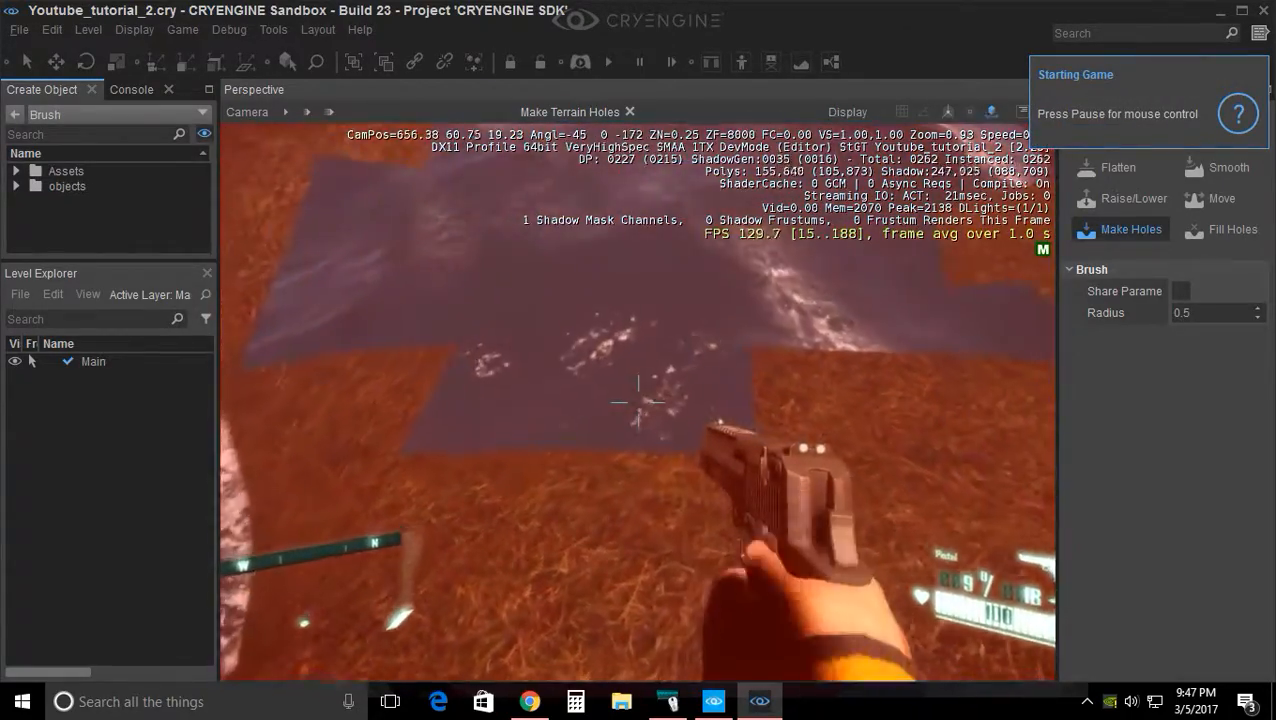
{"action": "key", "text": "w"}
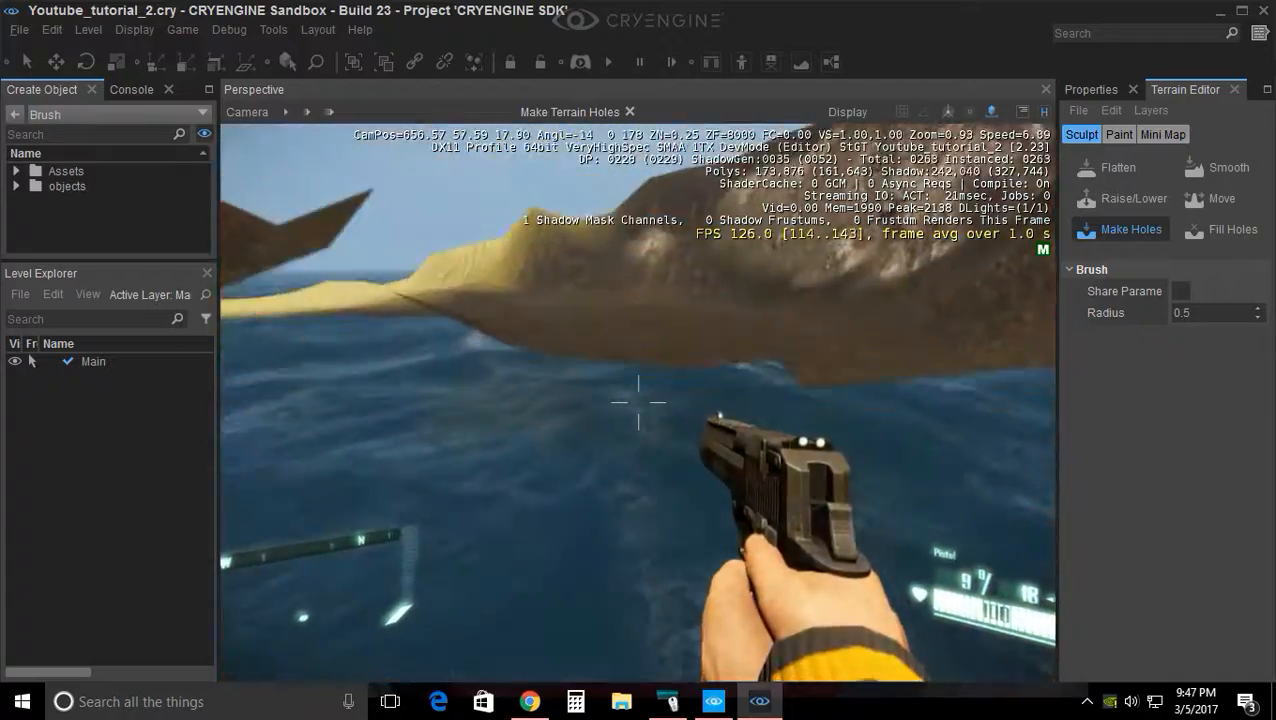
{"action": "key", "text": "Escape"}
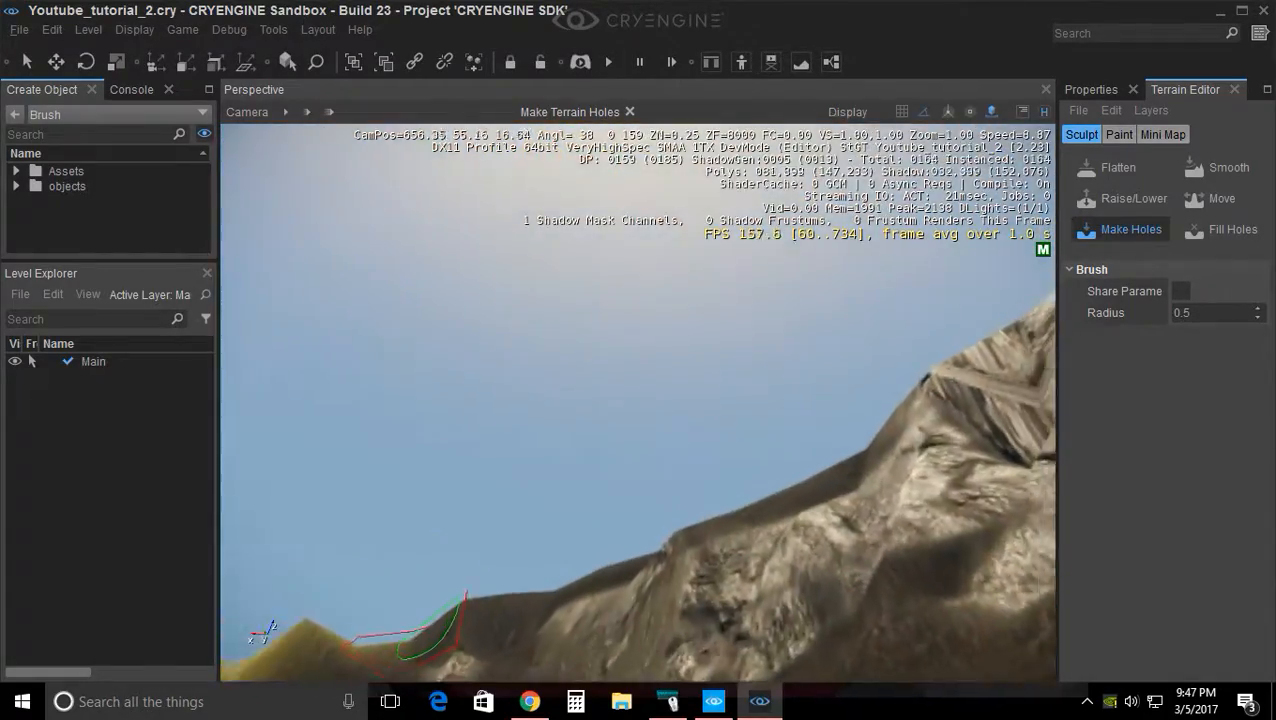
Close the terrain hole beside the pond in the hollow with the Fill Holes tool at radius 0.5
{"action": "right_click_drag", "start_coordinate": [621, 244], "coordinate": [627, 214]}
{"action": "key", "text": "s"}
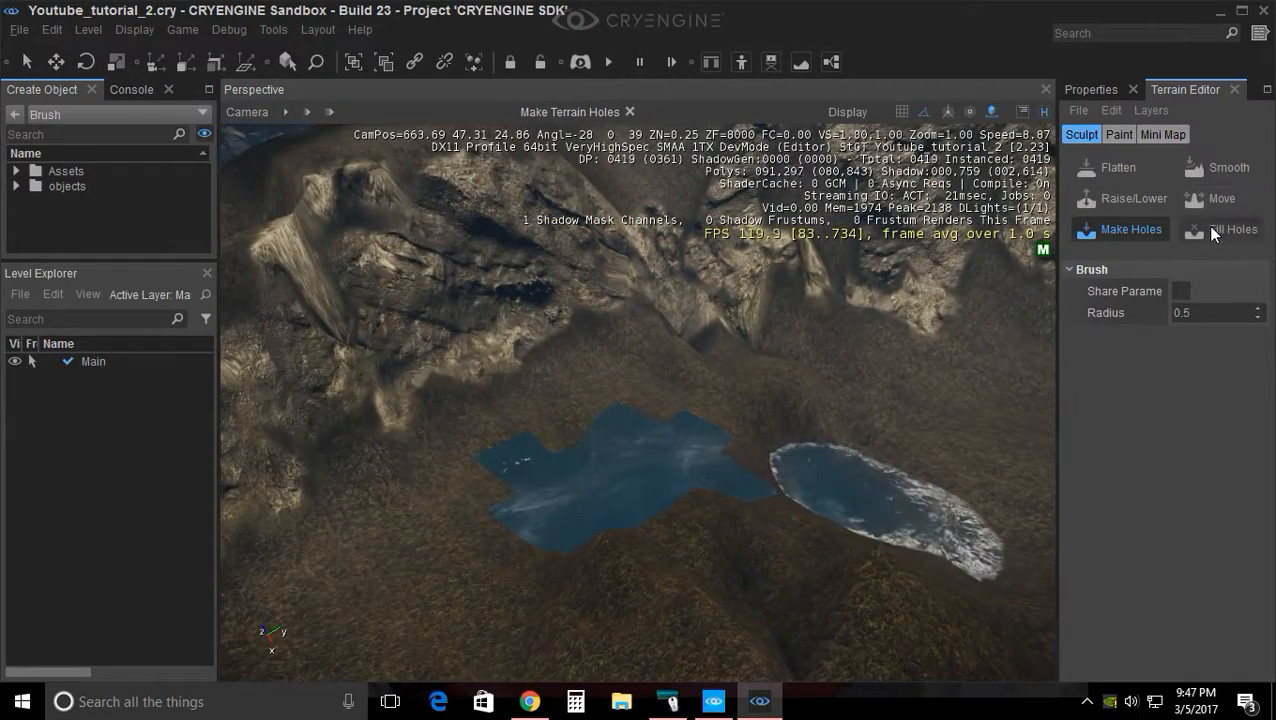
{"action": "left_click", "coordinate": [1210, 230]}
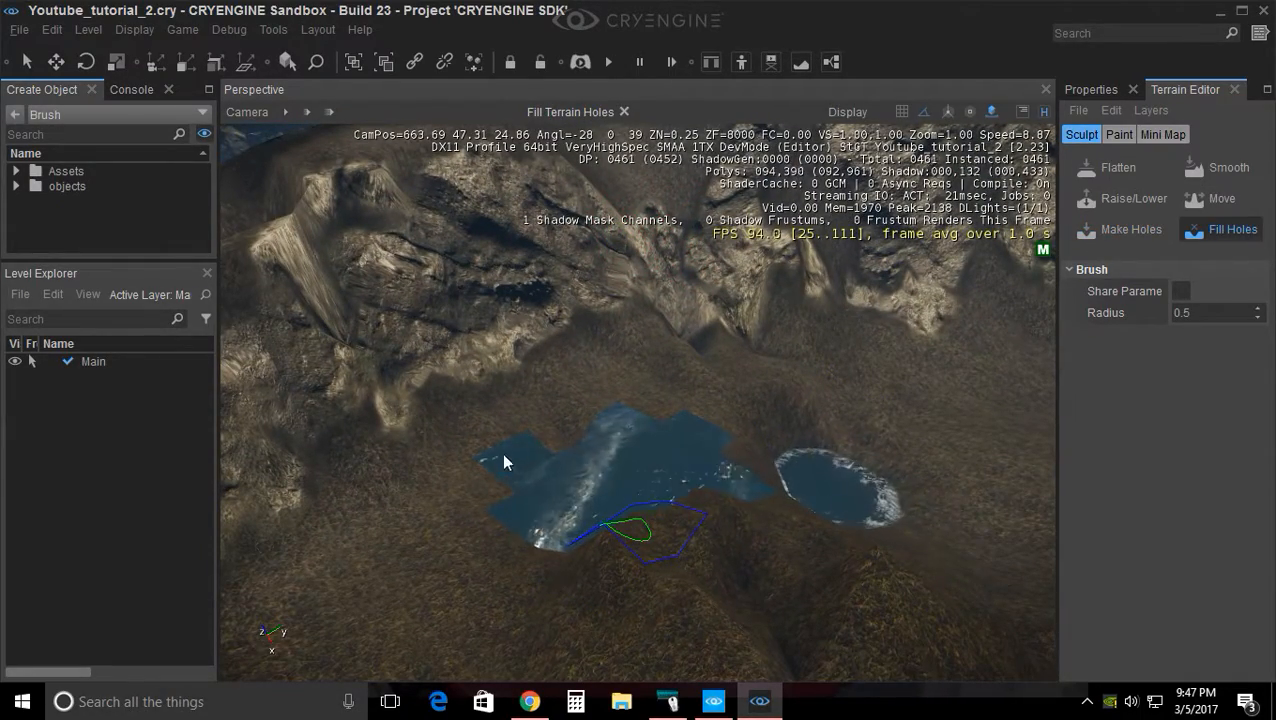
{"action": "right_click_drag", "start_coordinate": [669, 490], "coordinate": [680, 483]}
{"action": "mouse_move", "coordinate": [680, 483]}
{"action": "left_mouse_down"}
{"action": "mouse_move", "coordinate": [835, 240]}
{"action": "mouse_move", "coordinate": [698, 370]}
{"action": "mouse_move", "coordinate": [686, 276]}
{"action": "mouse_move", "coordinate": [533, 407]}
{"action": "mouse_move", "coordinate": [675, 513]}
{"action": "mouse_move", "coordinate": [670, 455]}
{"action": "mouse_move", "coordinate": [735, 438]}
{"action": "mouse_move", "coordinate": [700, 355]}
{"action": "mouse_move", "coordinate": [626, 420]}
{"action": "mouse_move", "coordinate": [646, 402]}
{"action": "left_mouse_up"}
{"action": "right_click_drag", "start_coordinate": [646, 402], "coordinate": [686, 404]}
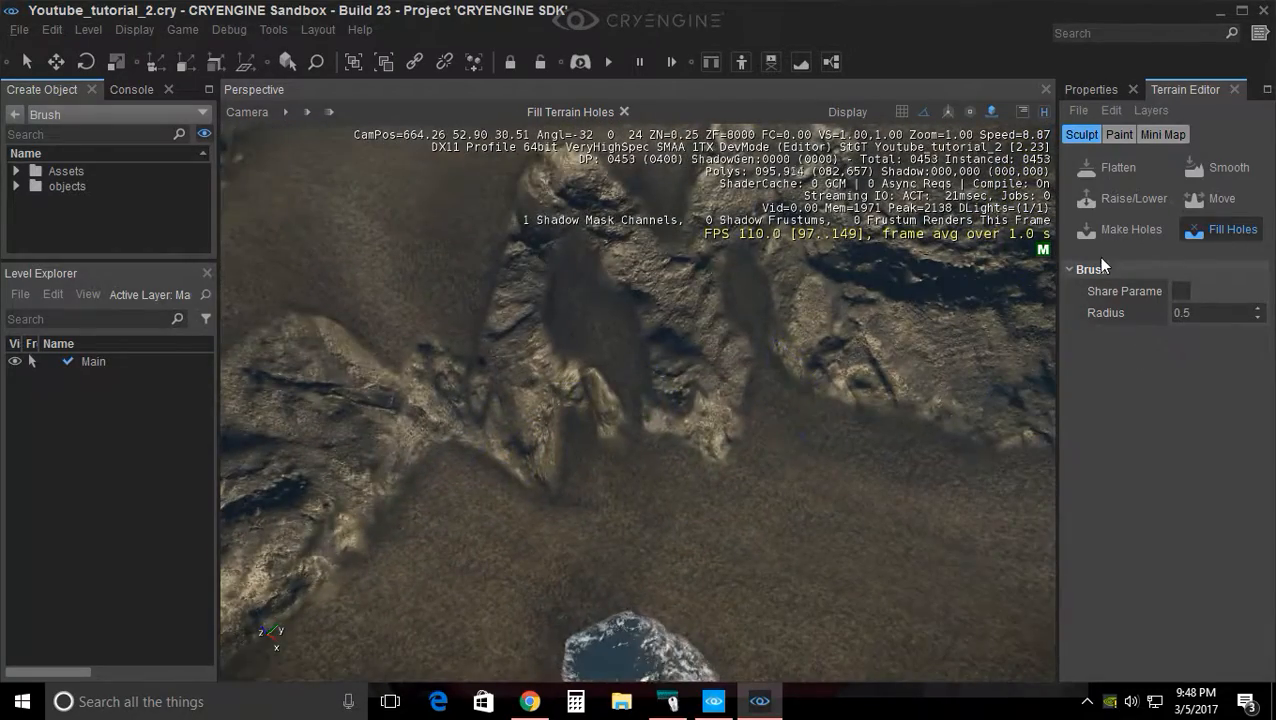
Cut a tall cave-like opening in the rock wall down to its grassy base with Make Holes at radius 0.5
{"action": "left_click", "coordinate": [1116, 233]}
{"action": "right_click_drag", "start_coordinate": [412, 552], "coordinate": [546, 483]}
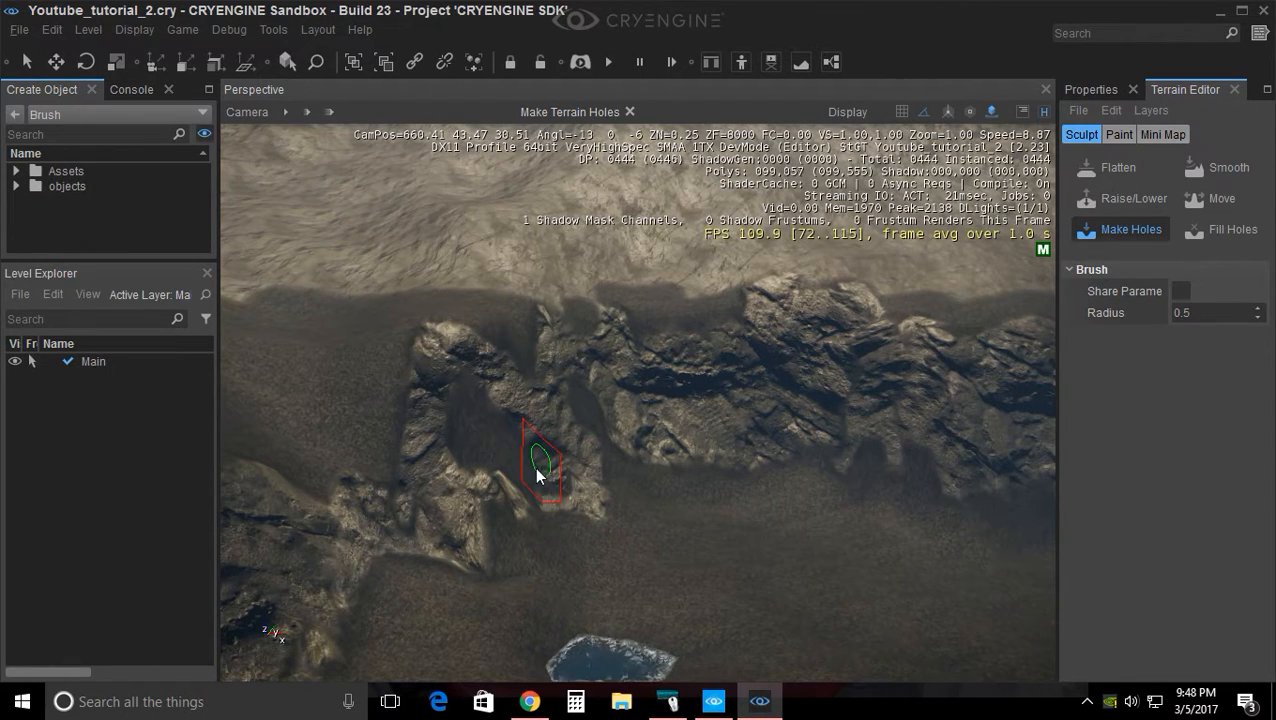
{"action": "right_click_drag", "start_coordinate": [593, 545], "coordinate": [607, 475]}
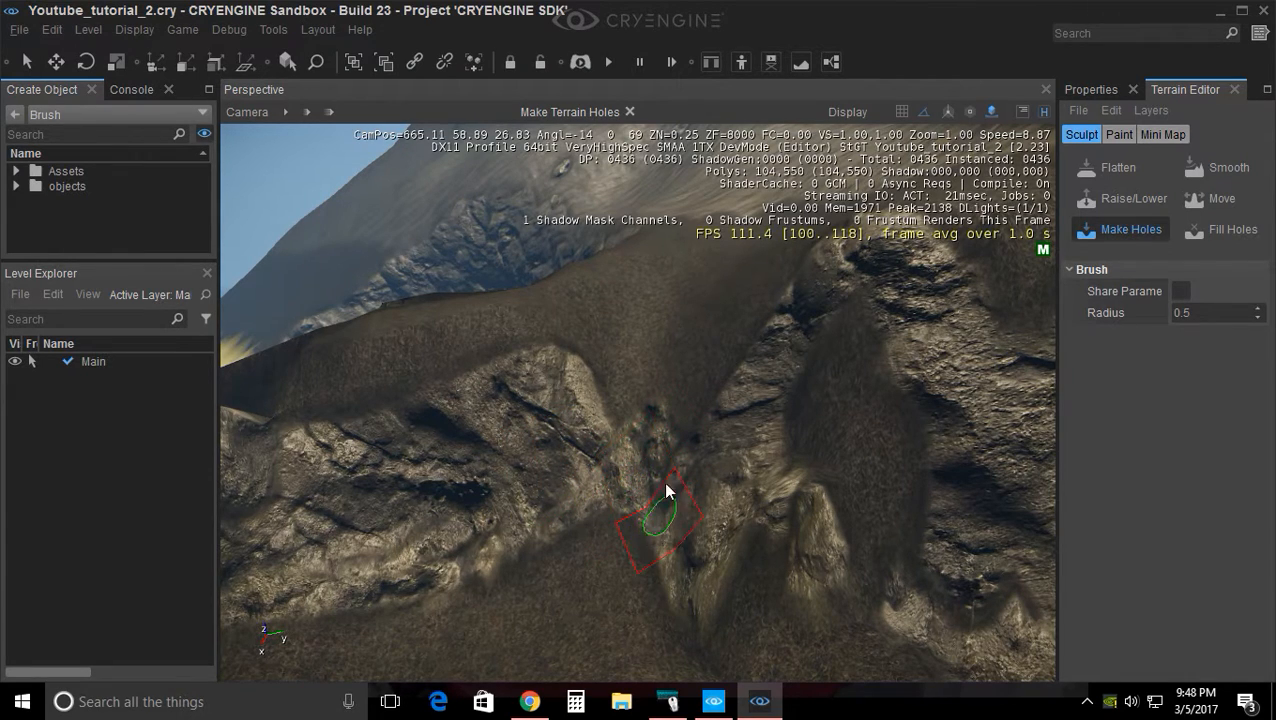
{"action": "left_click", "coordinate": [1125, 198]}
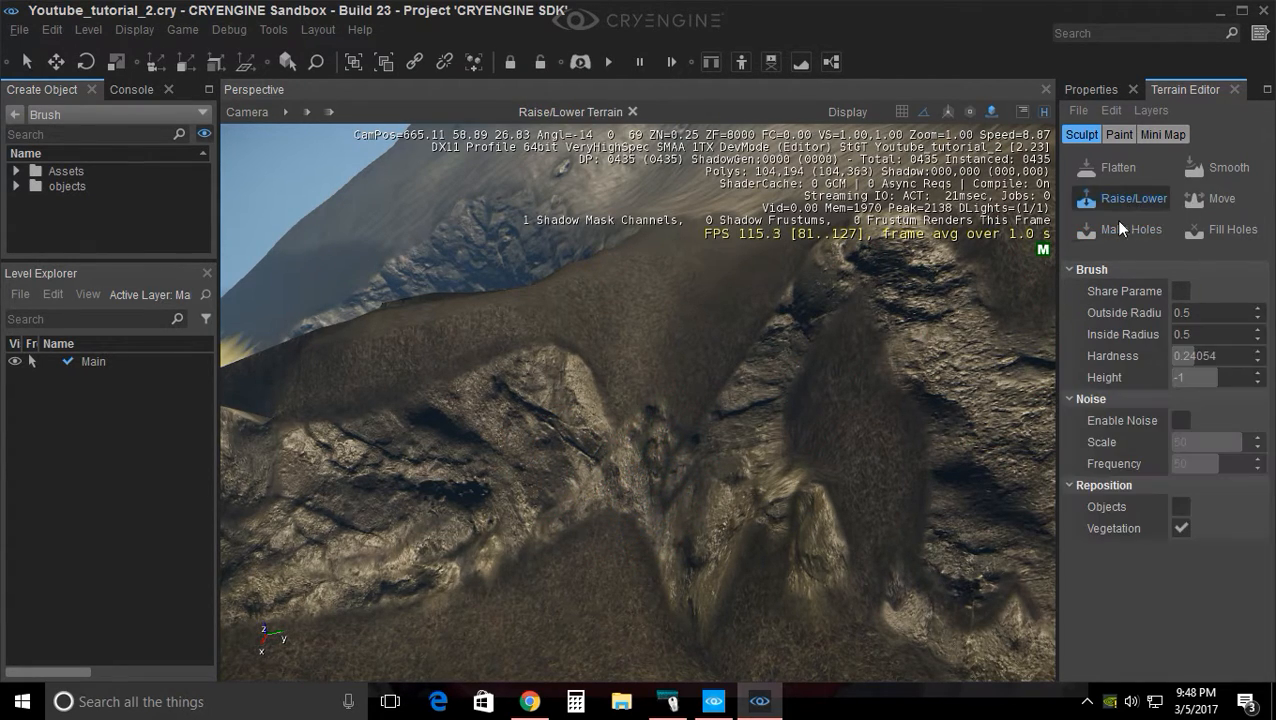
{"action": "mouse_move", "coordinate": [641, 555]}
{"action": "right_mouse_down"}
{"action": "mouse_move", "coordinate": [828, 447]}
{"action": "mouse_move", "coordinate": [769, 413]}
{"action": "mouse_move", "coordinate": [657, 434]}
{"action": "right_mouse_up"}
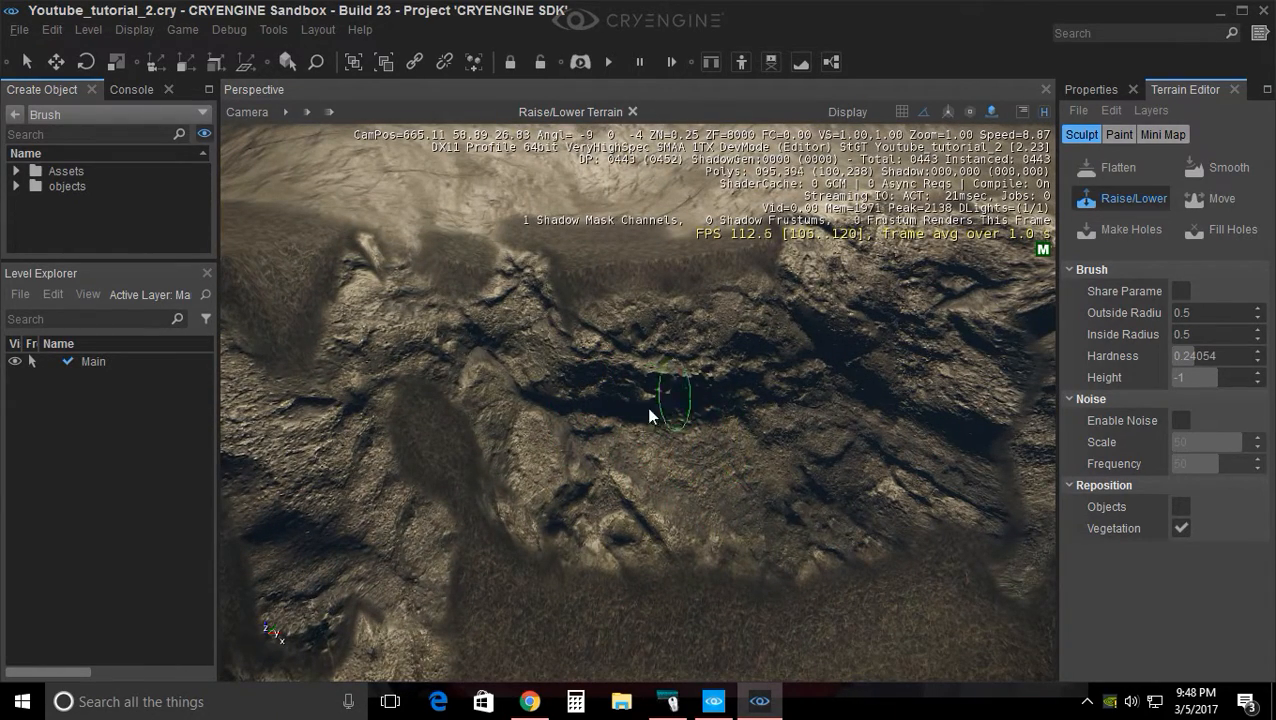
{"action": "left_click", "coordinate": [1150, 190]}
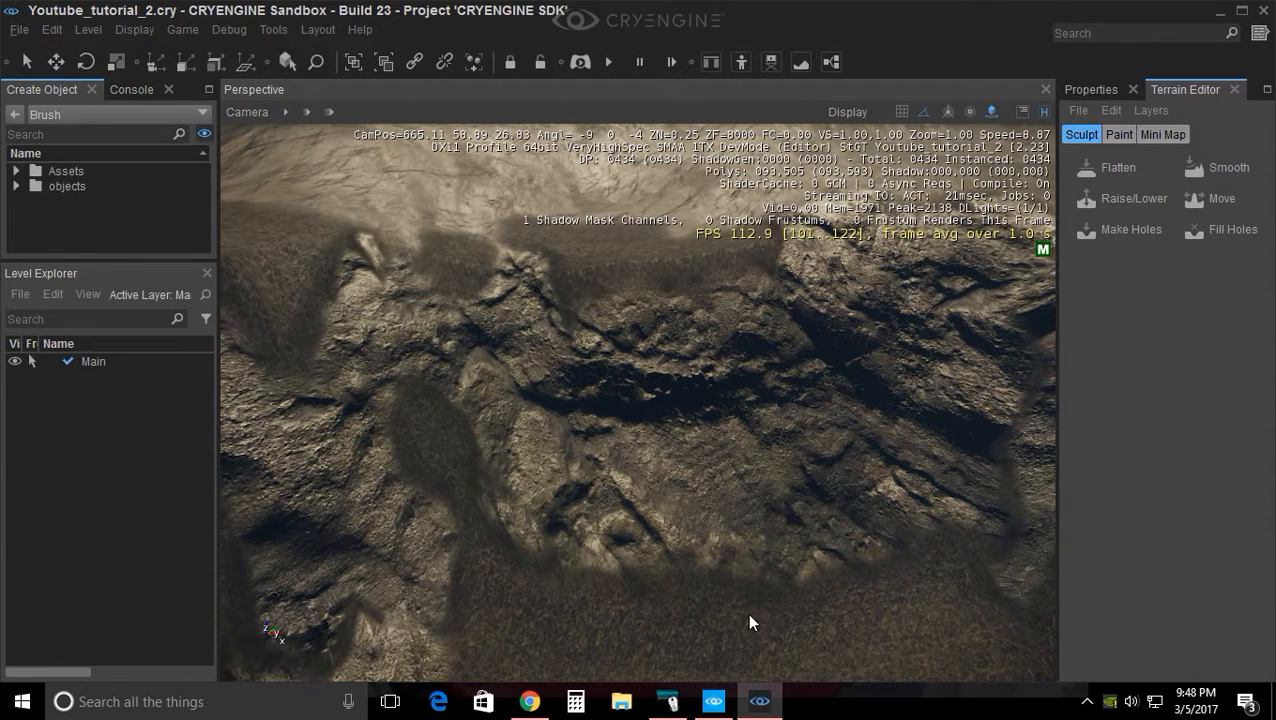
{"action": "left_click", "coordinate": [1118, 198]}
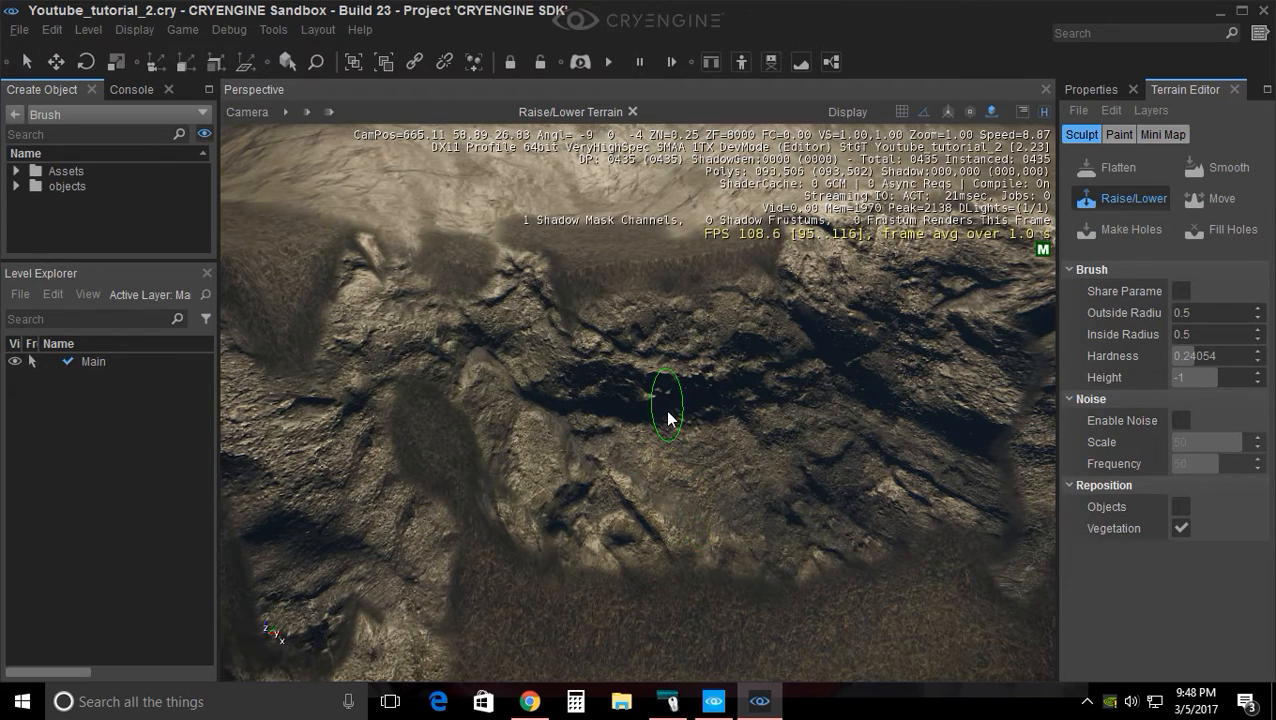
{"action": "left_click", "coordinate": [1135, 230]}
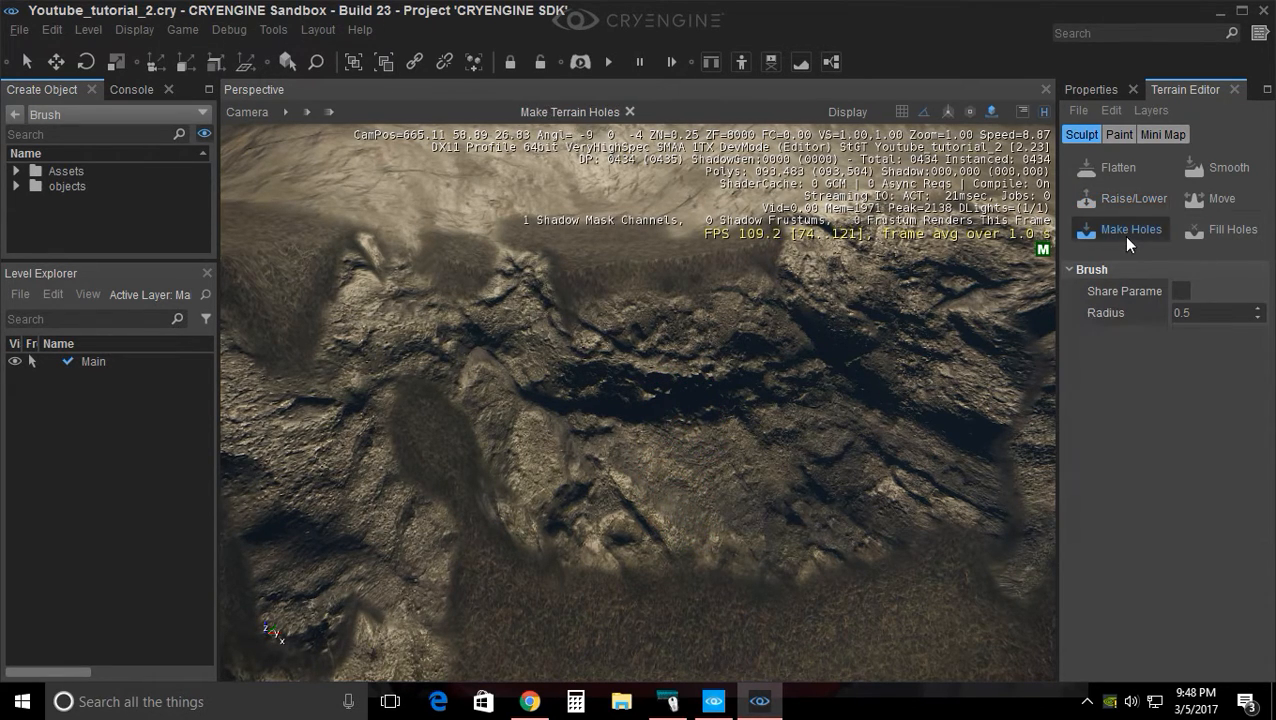
{"action": "mouse_move", "coordinate": [618, 535]}
{"action": "left_mouse_down"}
{"action": "mouse_move", "coordinate": [646, 508]}
{"action": "mouse_move", "coordinate": [694, 522]}
{"action": "left_mouse_up"}
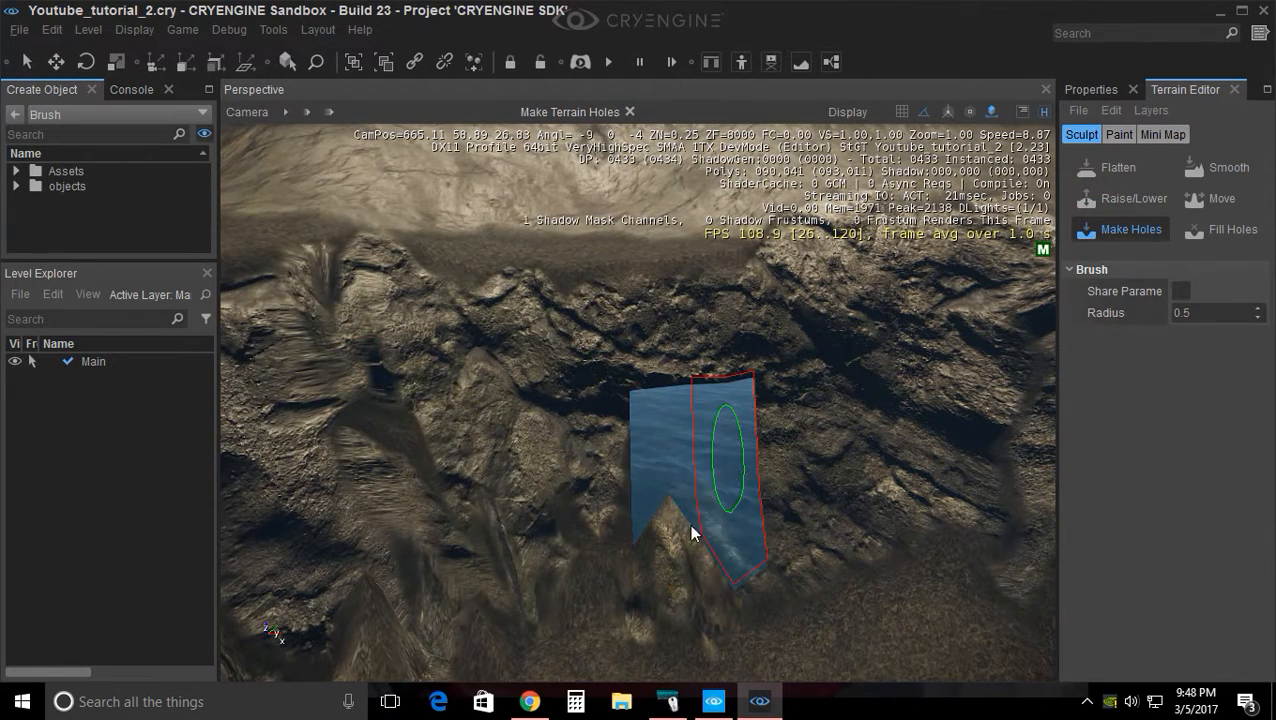
{"action": "left_click_drag", "start_coordinate": [663, 572], "coordinate": [728, 587]}
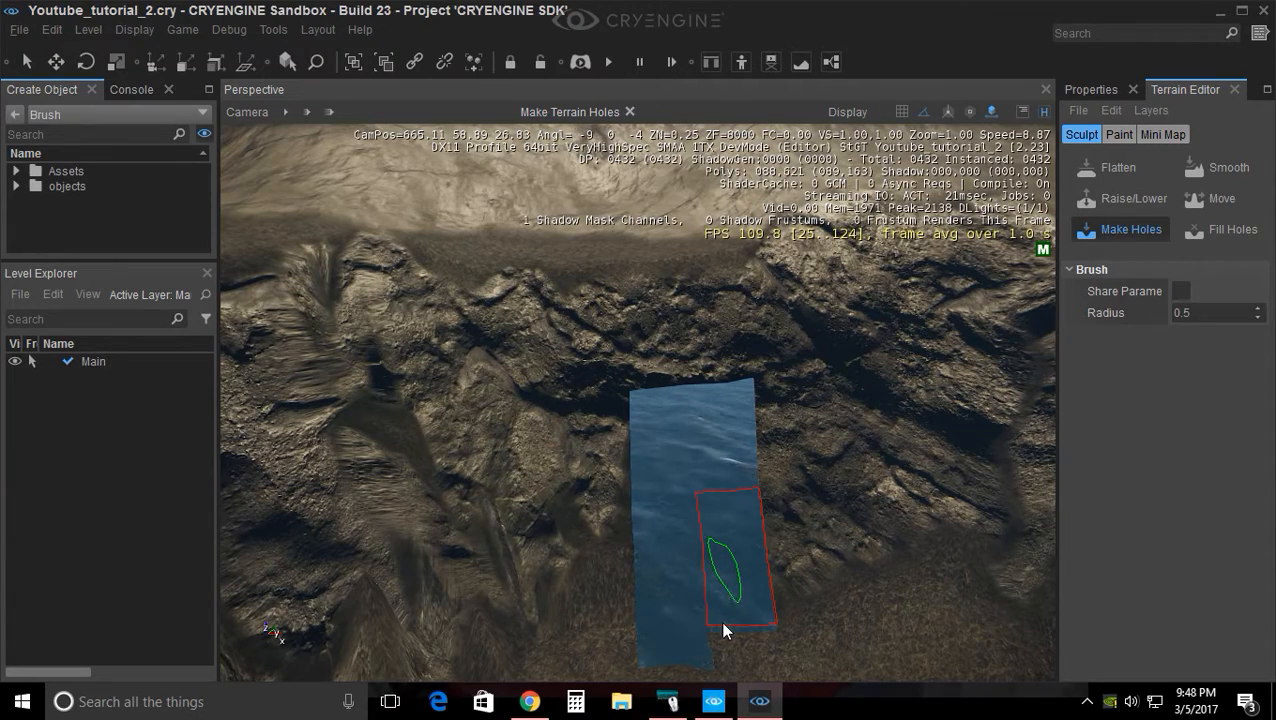
Examine the opening in the rock wall from close up, from both sides and from above the hollow
{"action": "right_click_drag", "start_coordinate": [702, 515], "coordinate": [600, 560]}
{"action": "key", "text": "w"}
{"action": "key", "text": "d"}
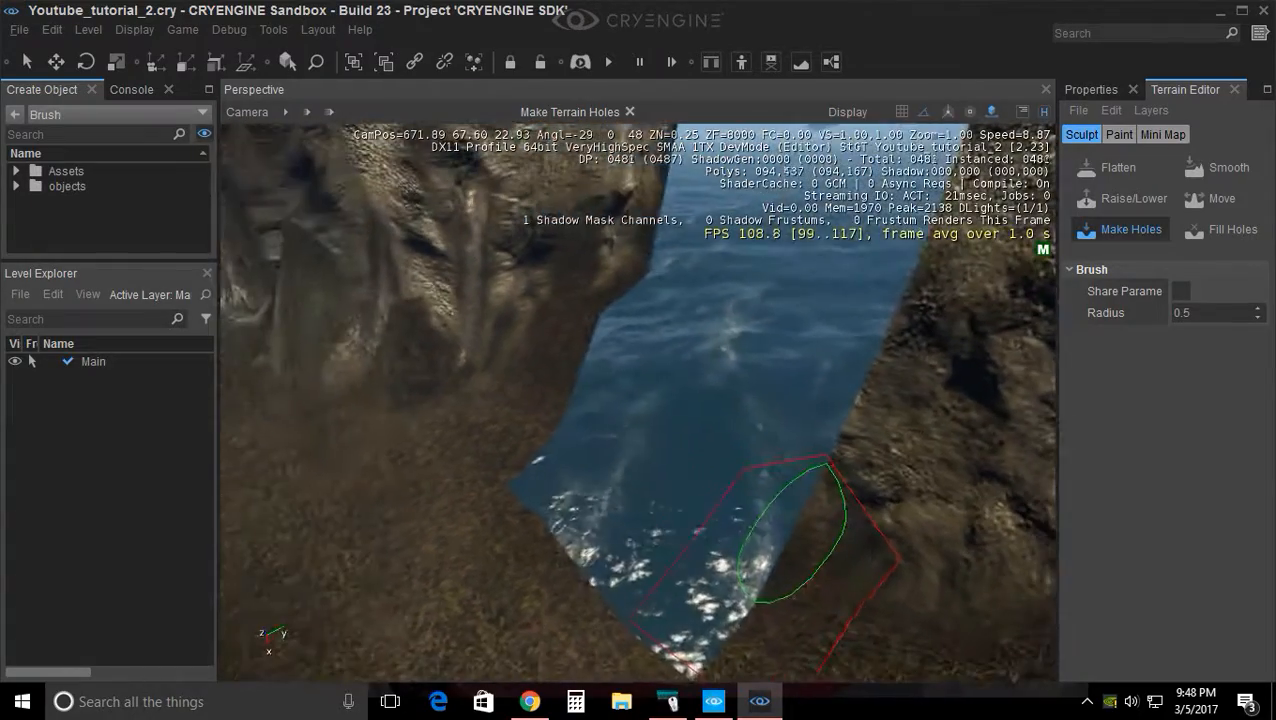
{"action": "right_click_drag", "start_coordinate": [521, 373], "coordinate": [625, 383]}
{"action": "key", "text": "a"}
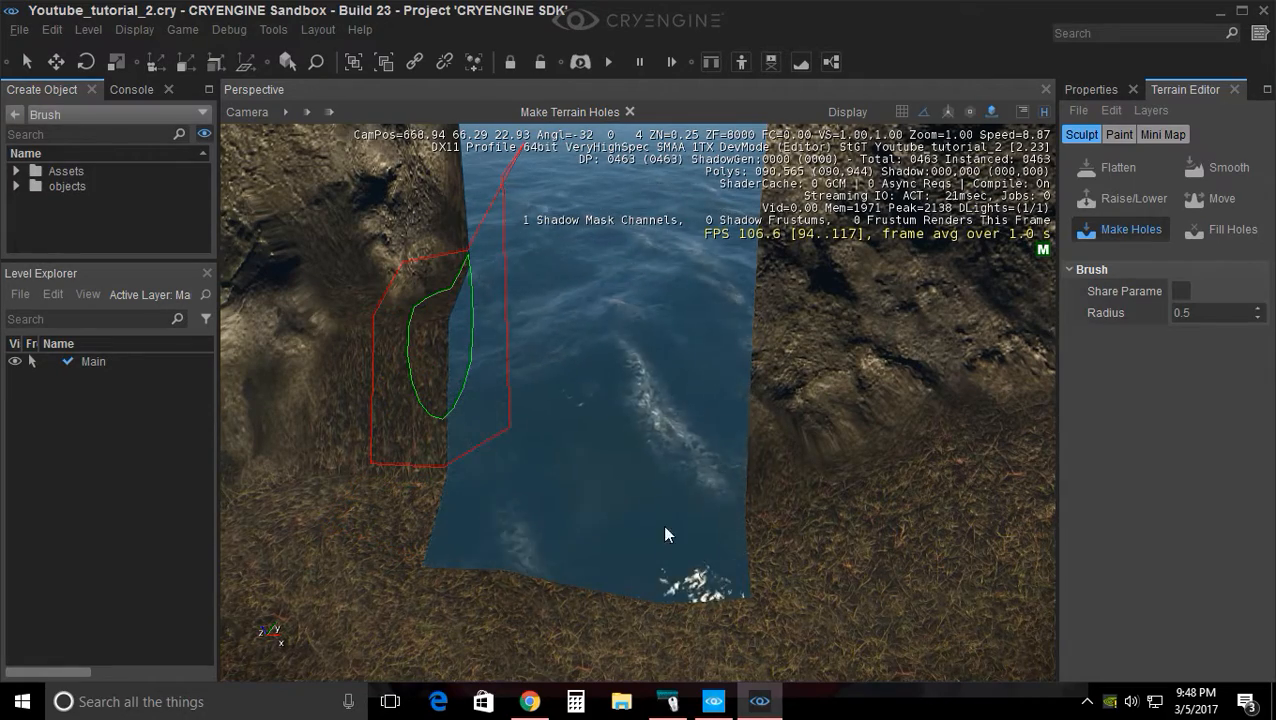
{"action": "right_click_drag", "start_coordinate": [624, 501], "coordinate": [663, 472]}
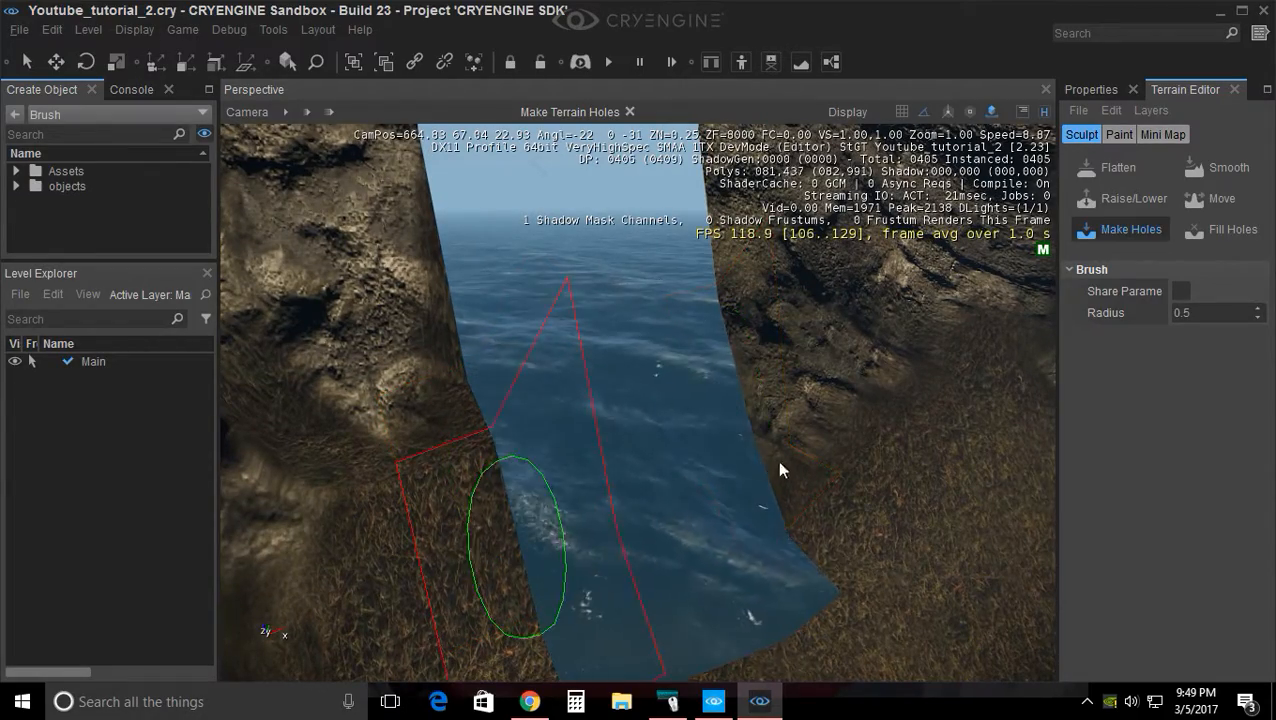
{"action": "right_click_drag", "start_coordinate": [633, 560], "coordinate": [500, 510]}
{"action": "key", "text": "a"}
{"action": "right_click_drag", "start_coordinate": [575, 400], "coordinate": [580, 438]}
{"action": "right_click_drag", "start_coordinate": [572, 505], "coordinate": [570, 466]}
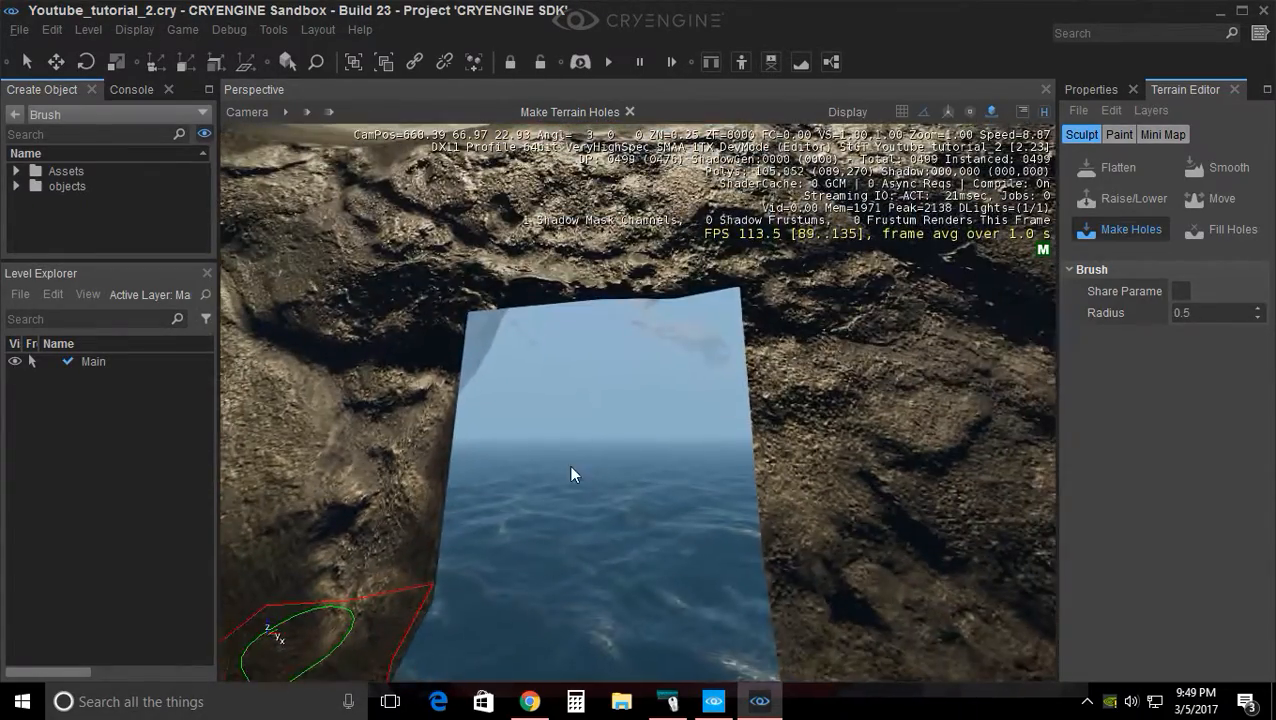
{"action": "right_click_drag", "start_coordinate": [680, 348], "coordinate": [661, 410]}
{"action": "right_click_drag", "start_coordinate": [572, 430], "coordinate": [575, 500]}
{"action": "key", "text": "s"}
{"action": "key", "text": "s"}
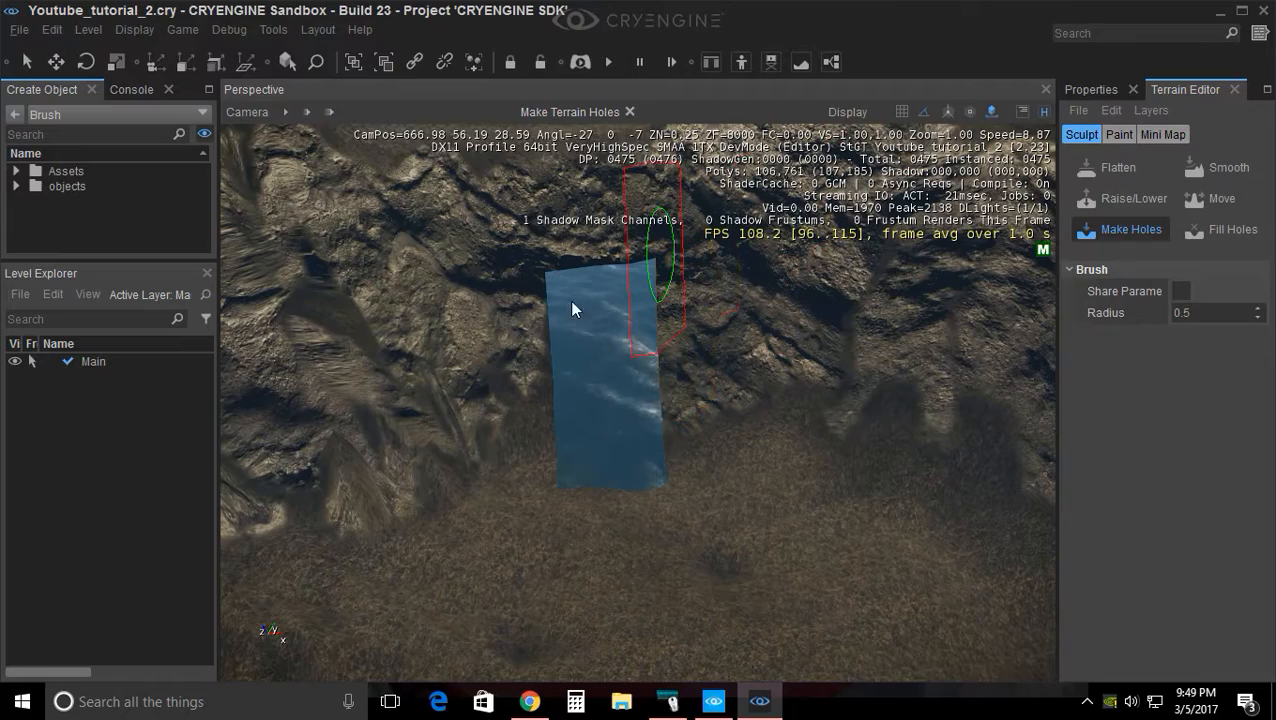
{"action": "right_click_drag", "start_coordinate": [773, 380], "coordinate": [640, 385]}
{"action": "key", "text": "d"}
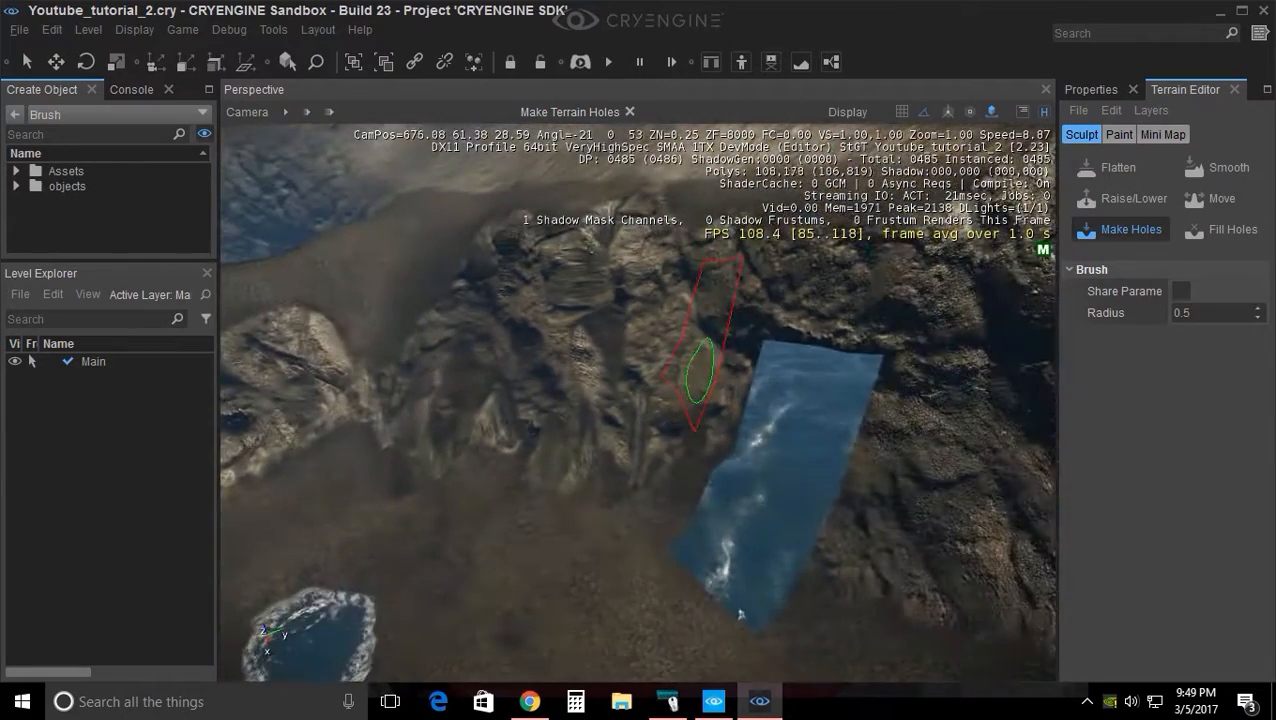
{"action": "right_click_drag", "start_coordinate": [765, 379], "coordinate": [740, 384]}
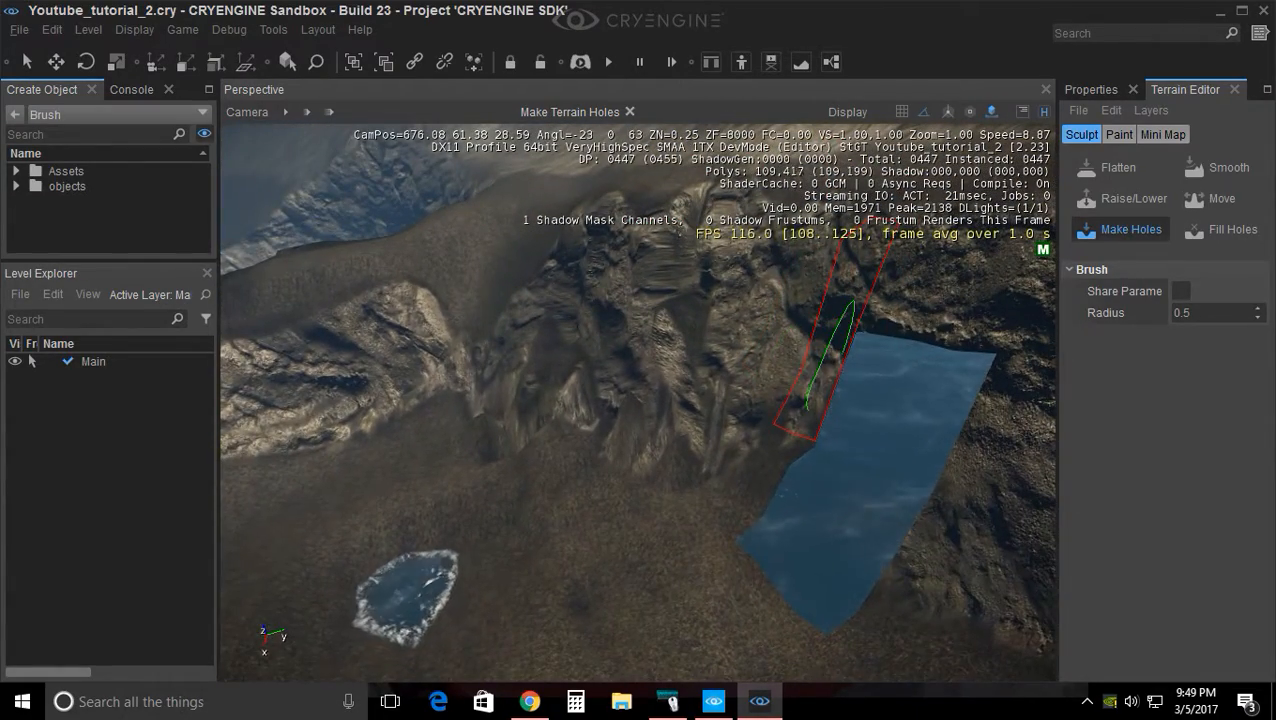
{"action": "right_click_drag", "start_coordinate": [826, 378], "coordinate": [826, 387]}
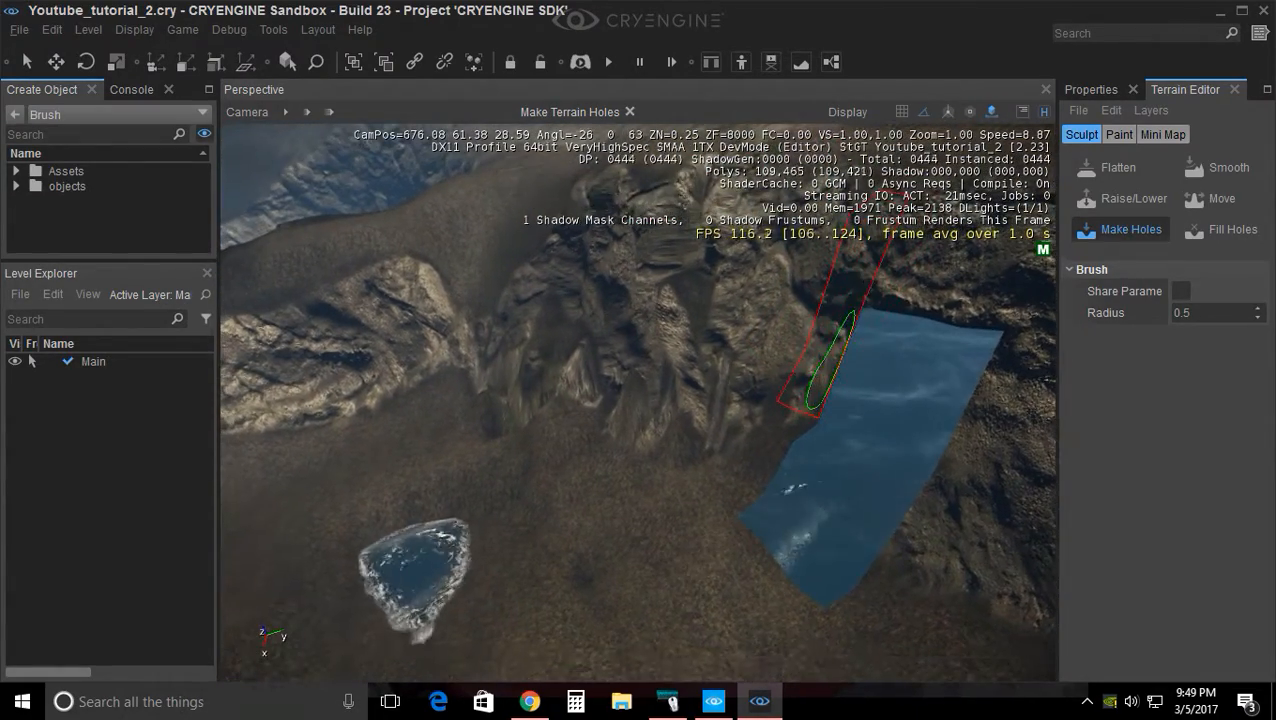
Close the opening in the rock wall from its grassy base upward with the Fill Holes tool
{"action": "left_click", "coordinate": [1231, 230]}
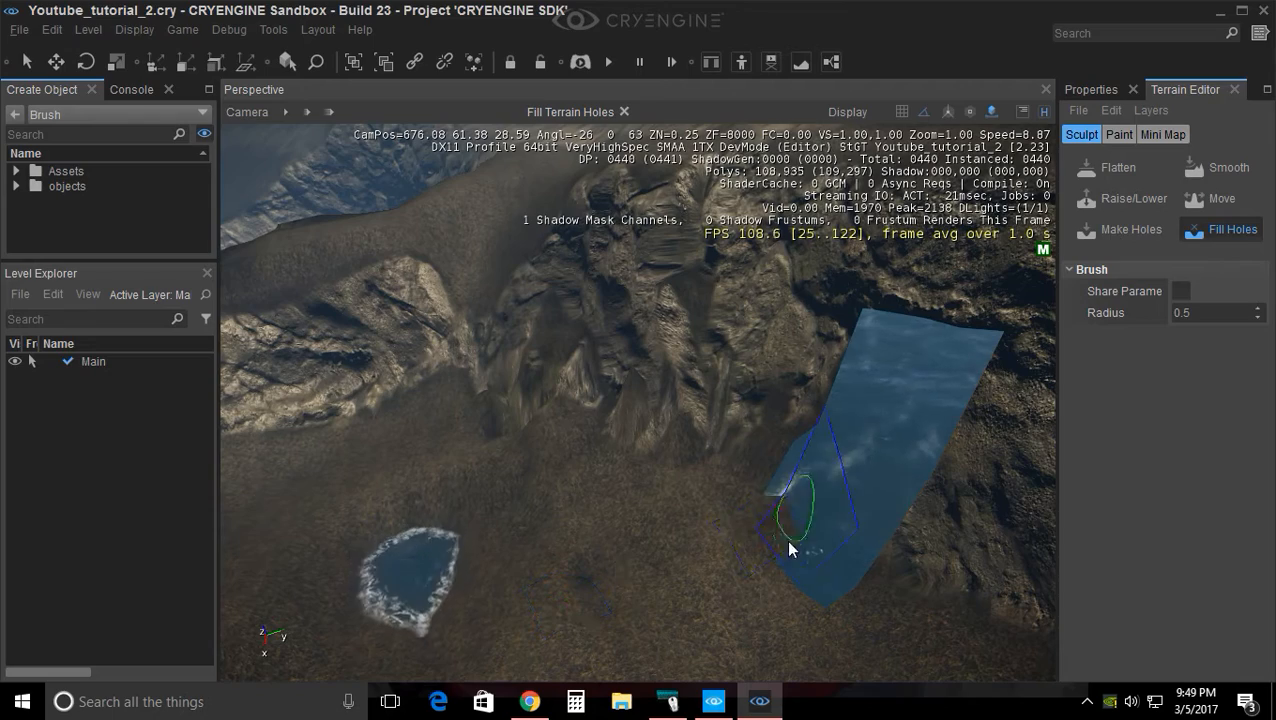
{"action": "left_click_drag", "start_coordinate": [789, 540], "coordinate": [845, 592]}
{"action": "right_click_drag", "start_coordinate": [672, 530], "coordinate": [674, 528]}
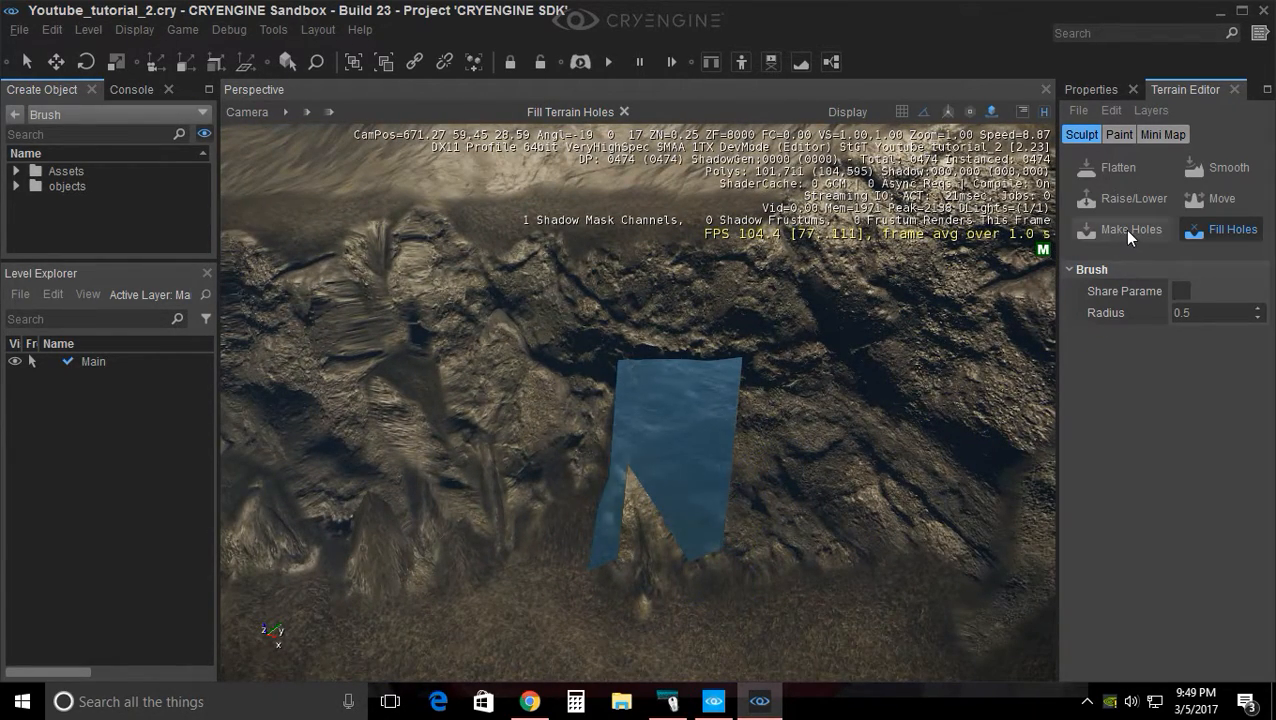
{"action": "mouse_move", "coordinate": [615, 520]}
{"action": "left_mouse_down"}
{"action": "mouse_move", "coordinate": [706, 576]}
{"action": "mouse_move", "coordinate": [760, 402]}
{"action": "mouse_move", "coordinate": [624, 436]}
{"action": "mouse_move", "coordinate": [694, 494]}
{"action": "left_mouse_up"}
Survey the shoreline, the hollow with its pond and the surrounding mountain slopes
{"action": "right_click_drag", "start_coordinate": [689, 492], "coordinate": [720, 402]}
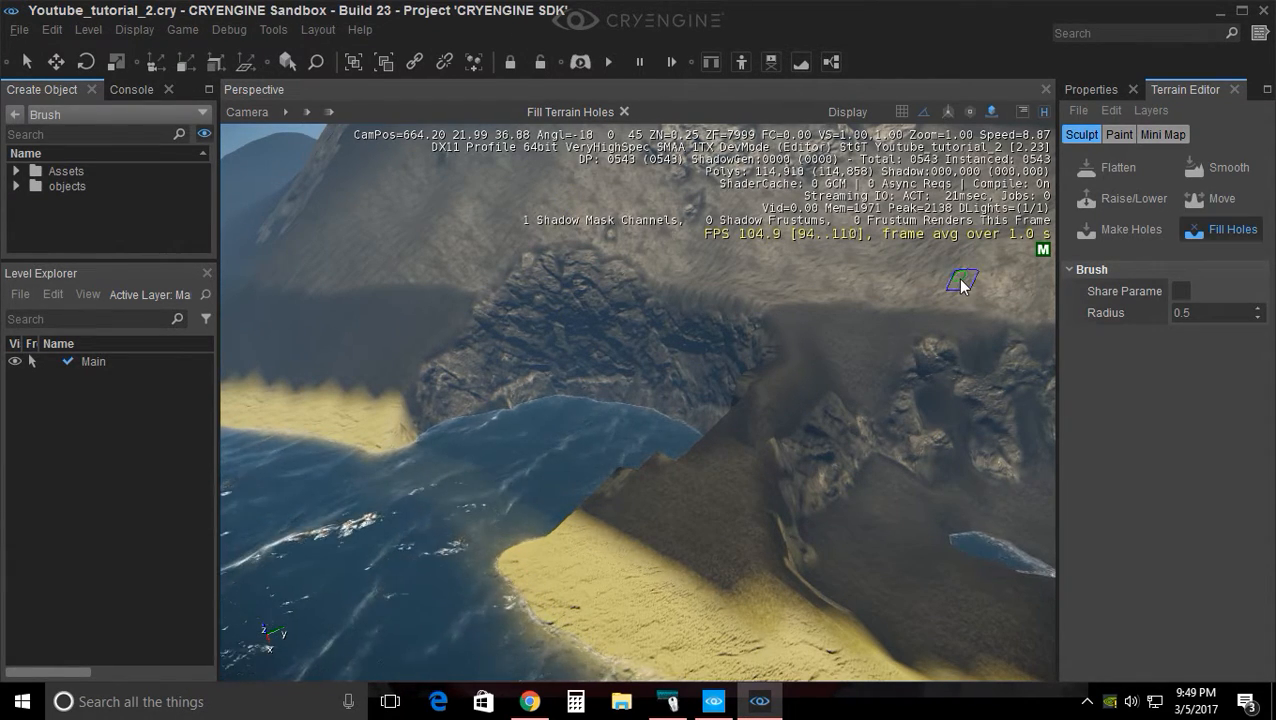
{"action": "right_click_drag", "start_coordinate": [700, 466], "coordinate": [718, 470]}
{"action": "right_click_drag", "start_coordinate": [640, 510], "coordinate": [643, 476]}
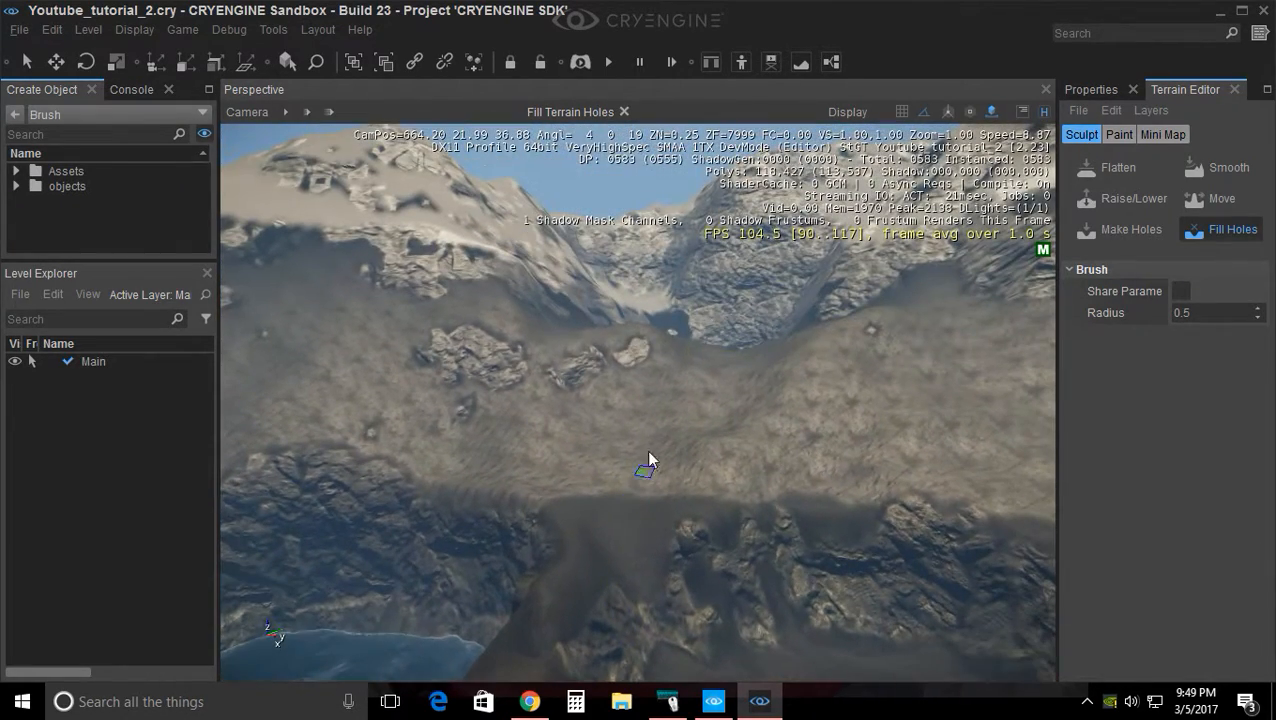
{"action": "right_click_drag", "start_coordinate": [613, 546], "coordinate": [617, 603]}
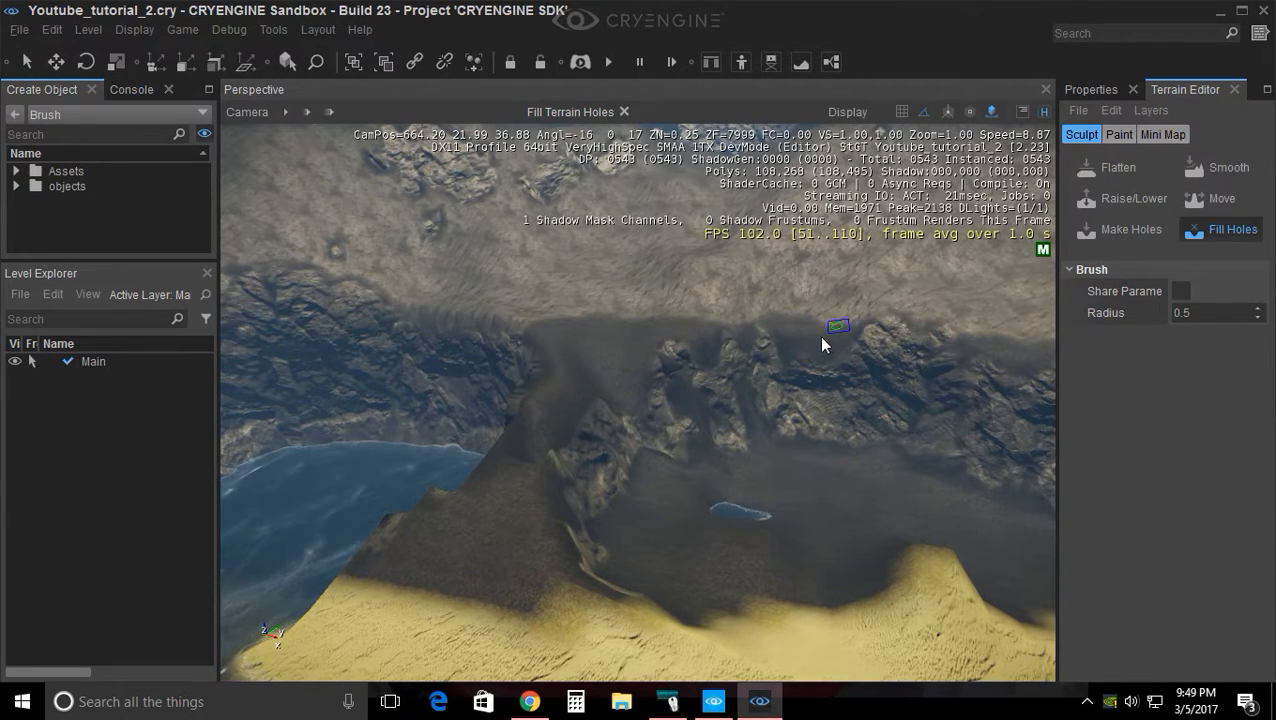
{"action": "key", "text": "w"}
{"action": "right_click_drag", "start_coordinate": [652, 440], "coordinate": [686, 408]}
{"action": "key", "text": "s"}
{"action": "key", "text": "d"}
Generate the terrain texture at 4096 x 4096 with color multiplier 8 and high quality, and leave the hole-filling tool
{"action": "left_click", "coordinate": [1079, 111]}
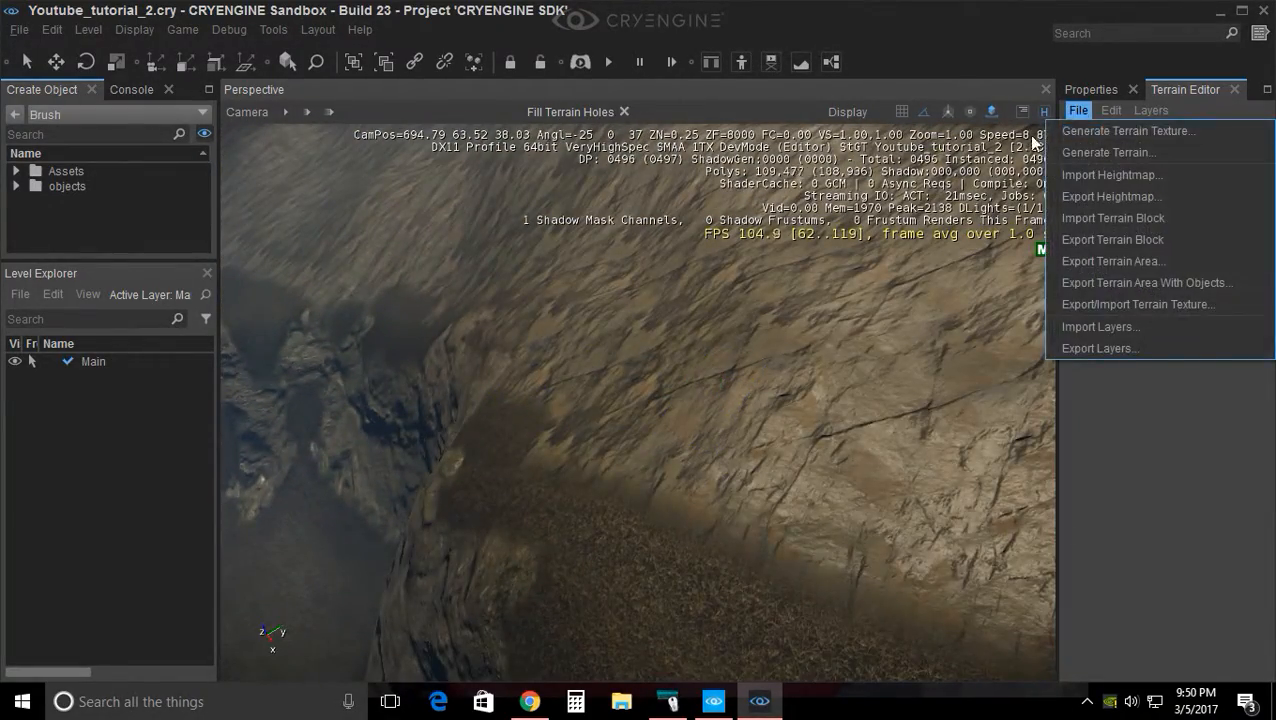
{"action": "left_click", "coordinate": [1067, 132]}
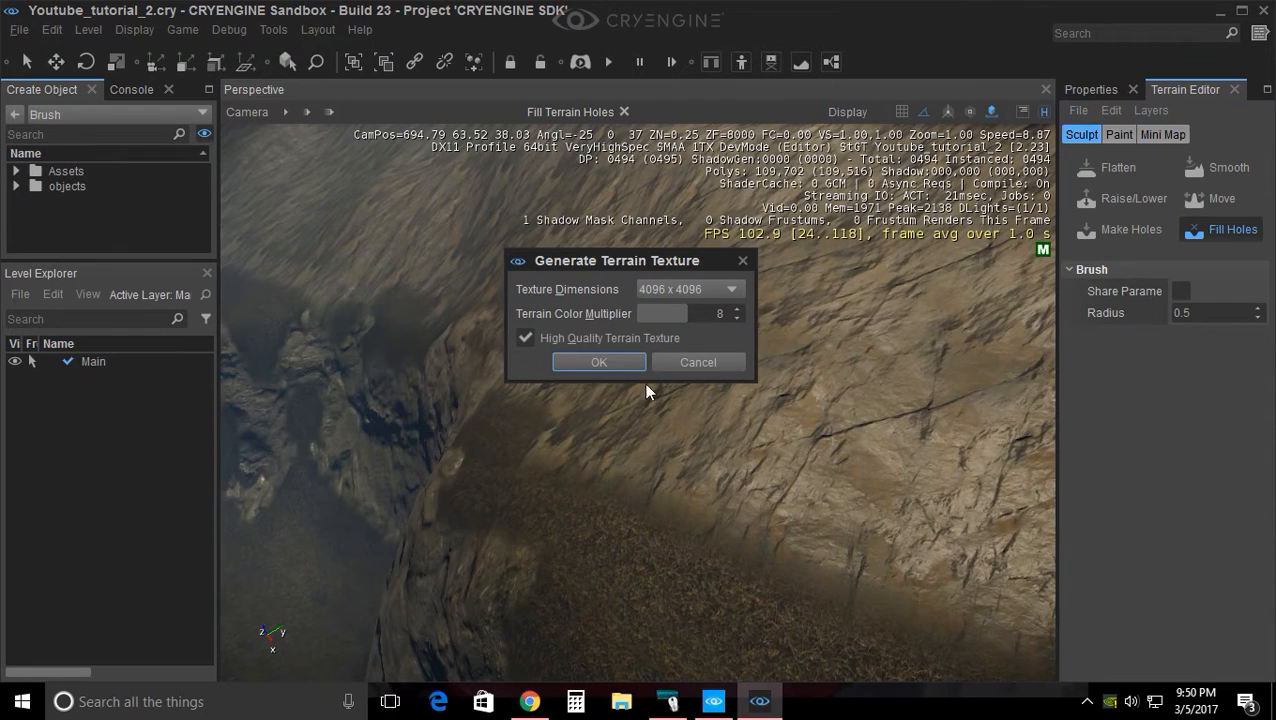
{"action": "left_click", "coordinate": [599, 362]}
{"action": "key", "text": "Escape"}
Inspect the regenerated terrain textures across the slopes, sandy beach and grassy ridge by the water
{"action": "right_click_drag", "start_coordinate": [641, 503], "coordinate": [810, 545]}
{"action": "key", "text": "w"}
{"action": "right_click_drag", "start_coordinate": [647, 523], "coordinate": [745, 415]}
{"action": "mouse_move", "coordinate": [717, 496]}
{"action": "right_mouse_down"}
{"action": "mouse_move", "coordinate": [565, 540]}
{"action": "mouse_move", "coordinate": [522, 567]}
{"action": "mouse_move", "coordinate": [320, 488]}
{"action": "mouse_move", "coordinate": [302, 504]}
{"action": "mouse_move", "coordinate": [318, 550]}
{"action": "mouse_move", "coordinate": [420, 580]}
{"action": "mouse_move", "coordinate": [715, 475]}
{"action": "right_mouse_up"}
{"action": "key", "text": "d"}
{"action": "key", "text": "w"}
{"action": "right_click_drag", "start_coordinate": [580, 418], "coordinate": [612, 425]}
{"action": "key", "text": "w"}
{"action": "key", "text": "s"}
{"action": "key", "text": "a"}
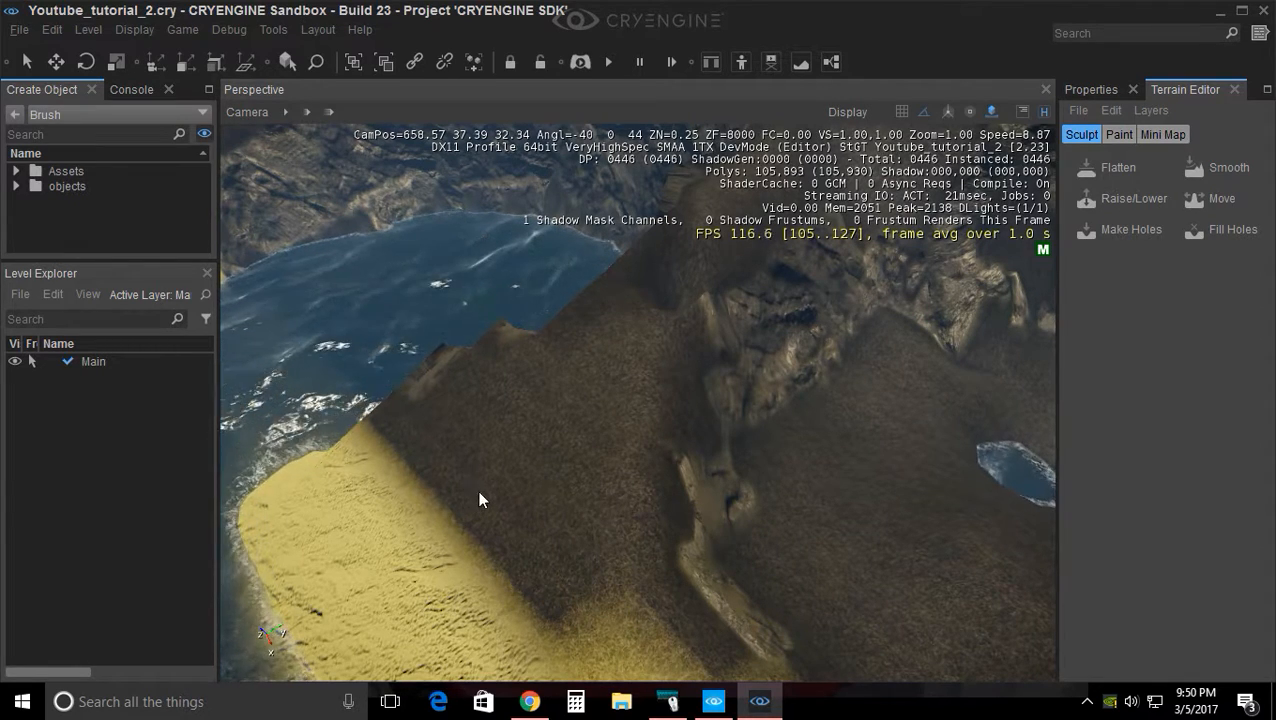
{"action": "right_click_drag", "start_coordinate": [552, 464], "coordinate": [580, 437]}
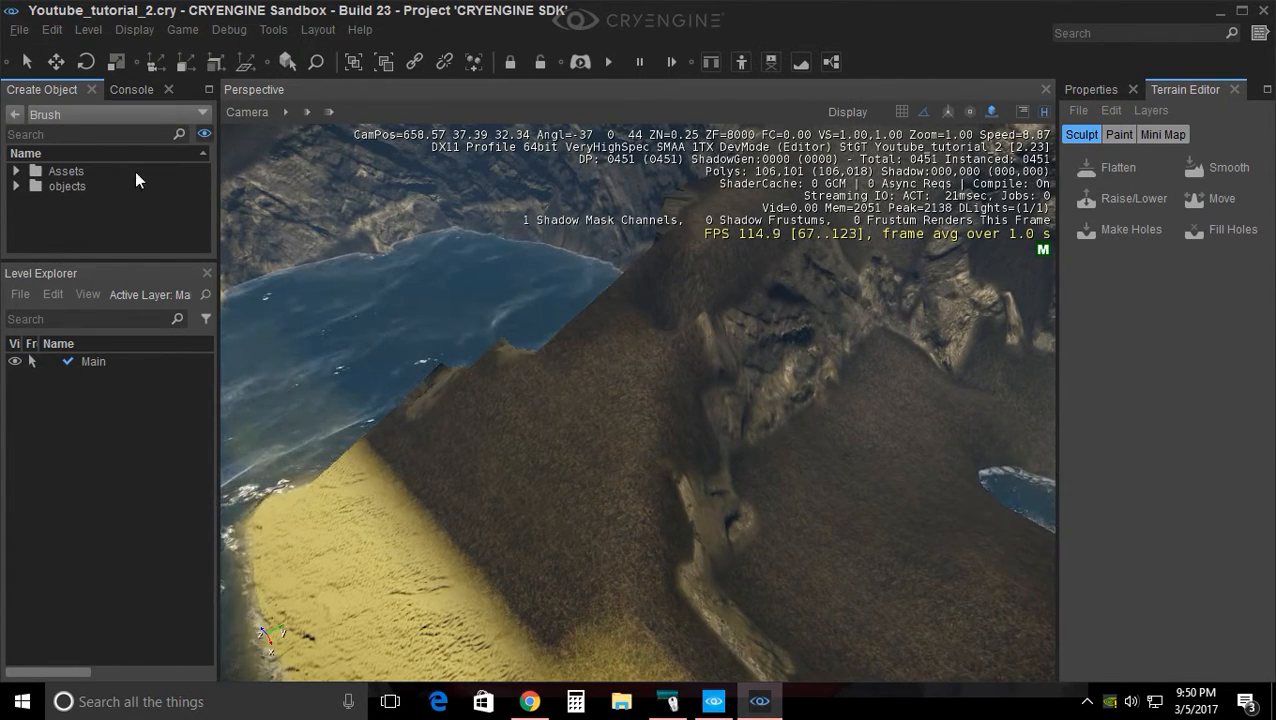
Open the level 2nd_zombie_trial
{"action": "left_click", "coordinate": [19, 29]}
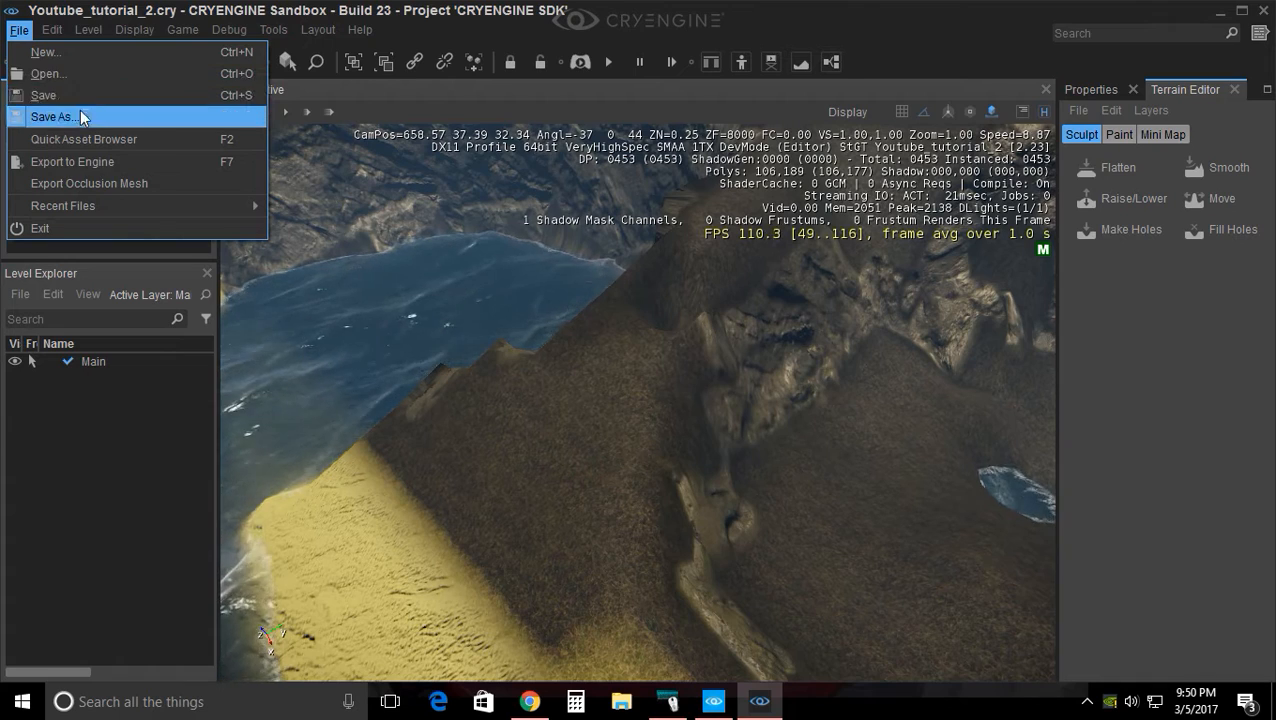
{"action": "left_click", "coordinate": [71, 74]}
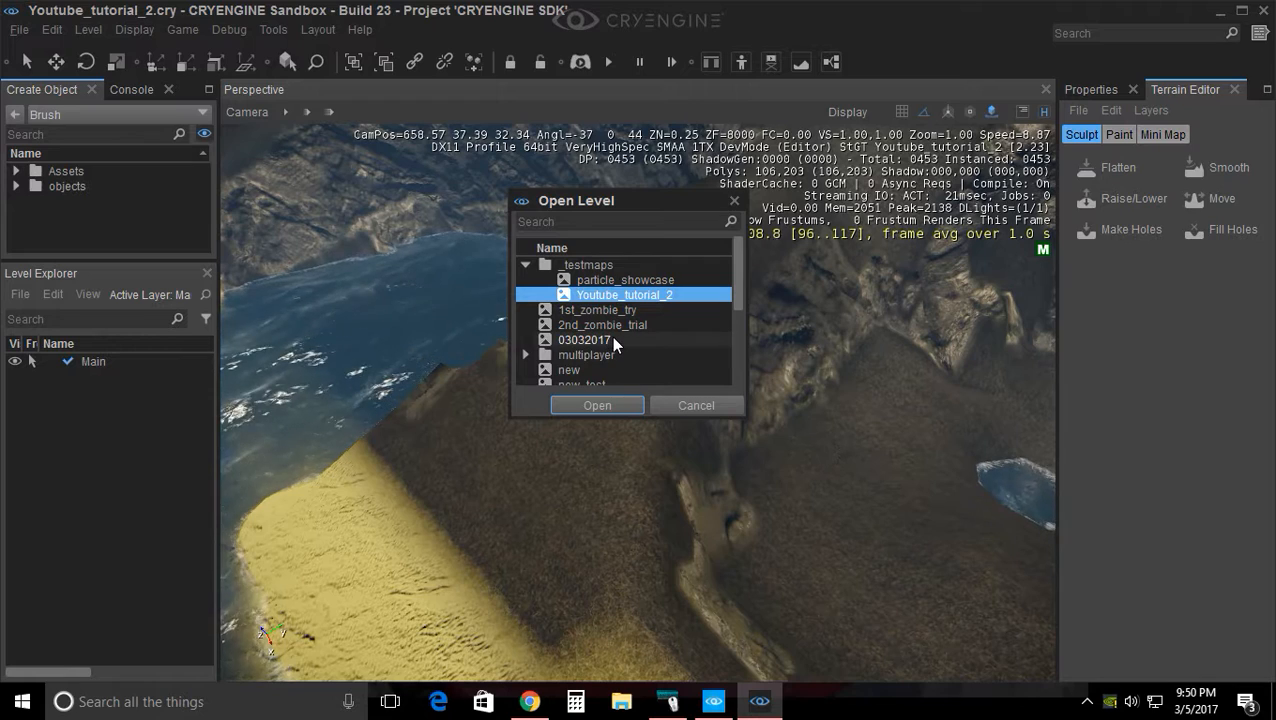
{"action": "left_click", "coordinate": [603, 328]}
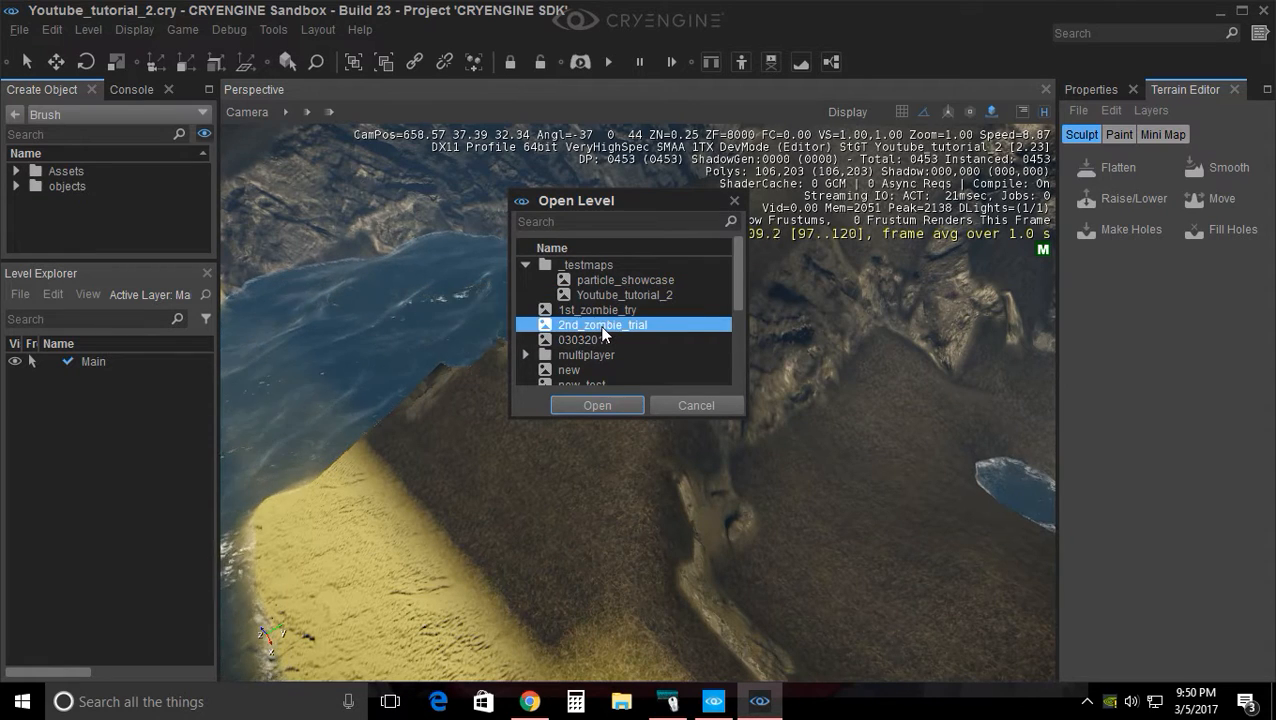
{"action": "left_click", "coordinate": [607, 405]}
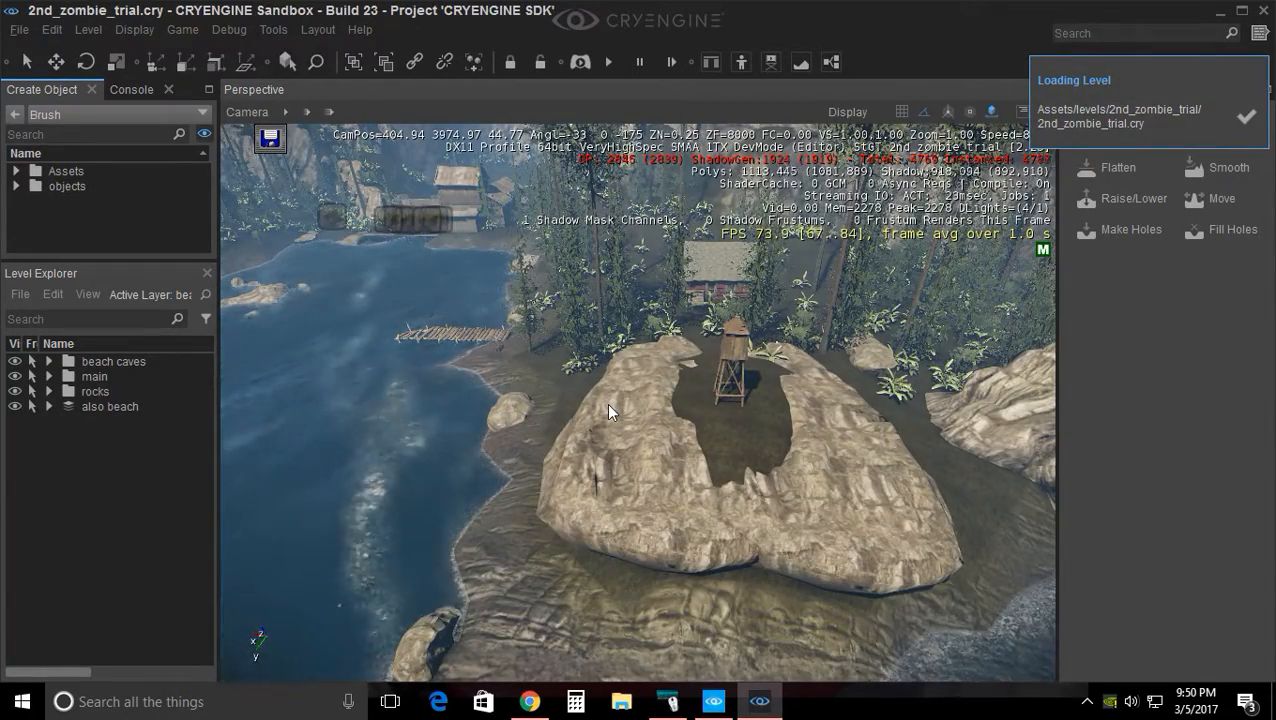
Survey the level from the beach watchtower to the waterfall, its river and the eroded grassy bank
{"action": "key", "text": "w"}
{"action": "right_click_drag", "start_coordinate": [634, 424], "coordinate": [712, 413]}
{"action": "key", "text": "s"}
{"action": "key", "text": "w"}
{"action": "key", "text": "w"}
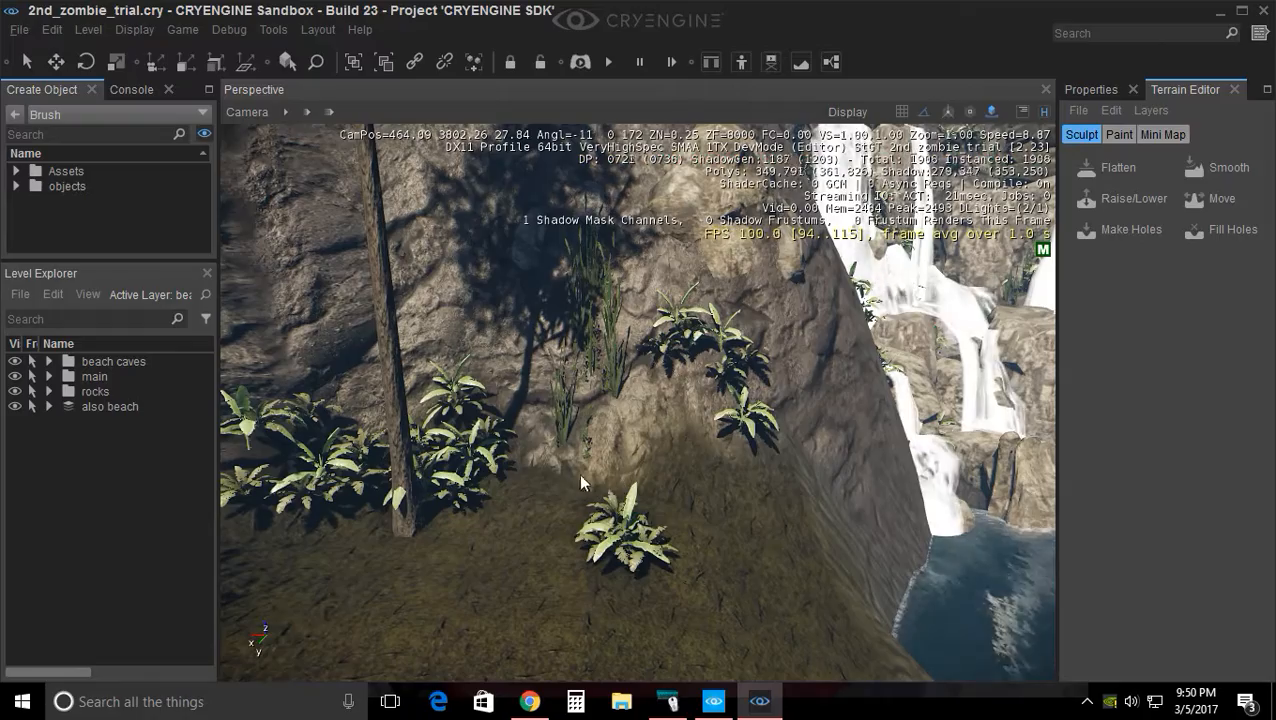
{"action": "right_click_drag", "start_coordinate": [709, 476], "coordinate": [741, 458]}
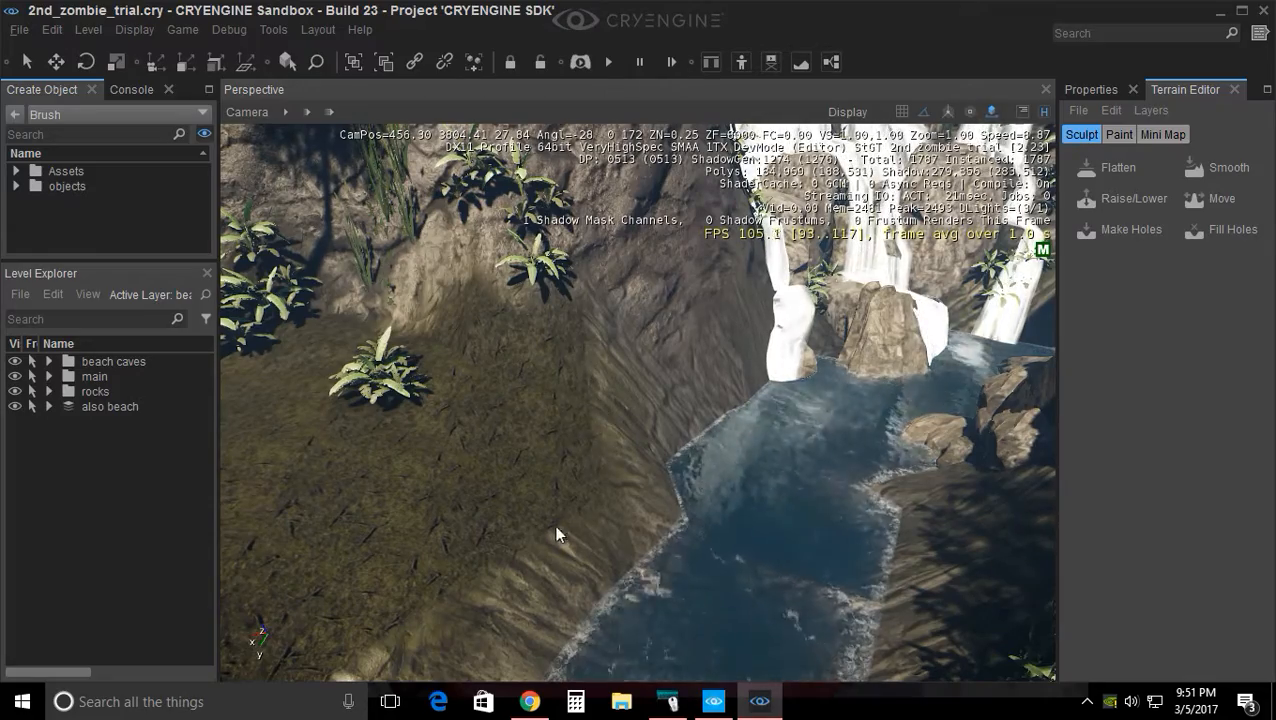
{"action": "mouse_move", "coordinate": [572, 490]}
{"action": "right_mouse_down"}
{"action": "mouse_move", "coordinate": [650, 505]}
{"action": "mouse_move", "coordinate": [573, 492]}
{"action": "right_mouse_up"}
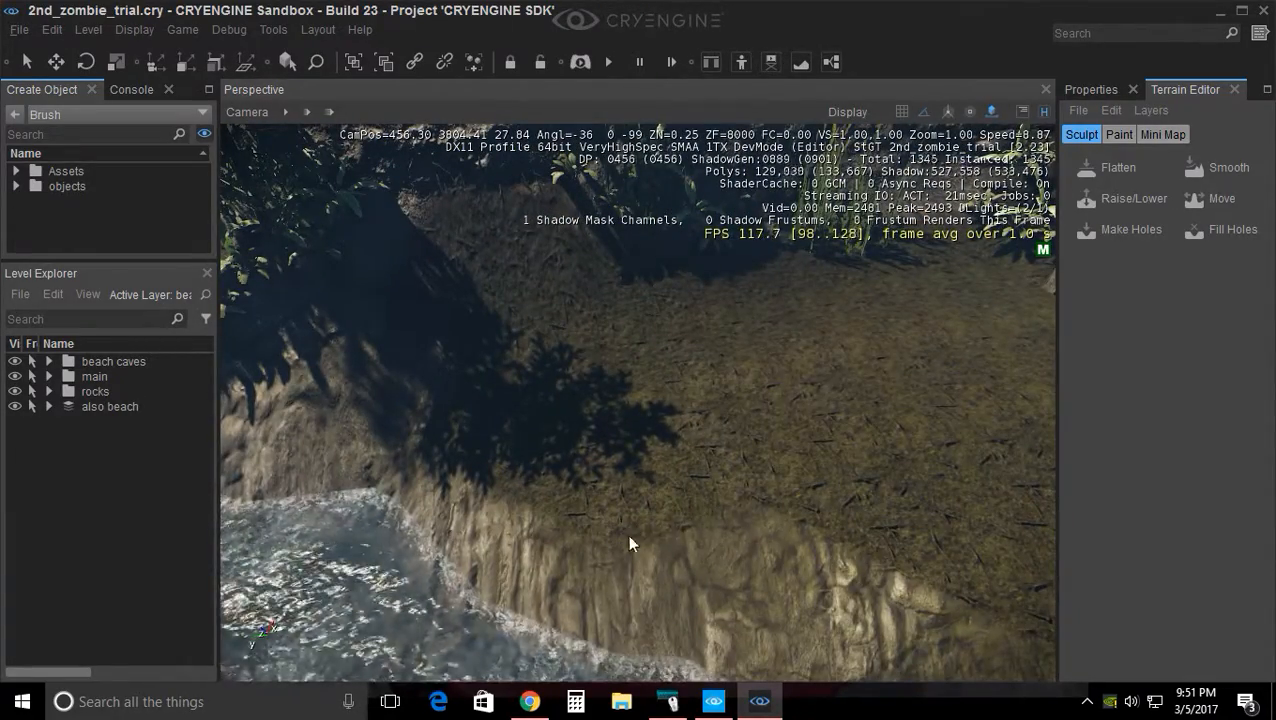
{"action": "right_click_drag", "start_coordinate": [641, 543], "coordinate": [690, 530]}
Bring up the Smooth terrain tool over the riverbank and show the terrain paint layers while viewing the rock wall
{"action": "left_click", "coordinate": [1213, 167]}
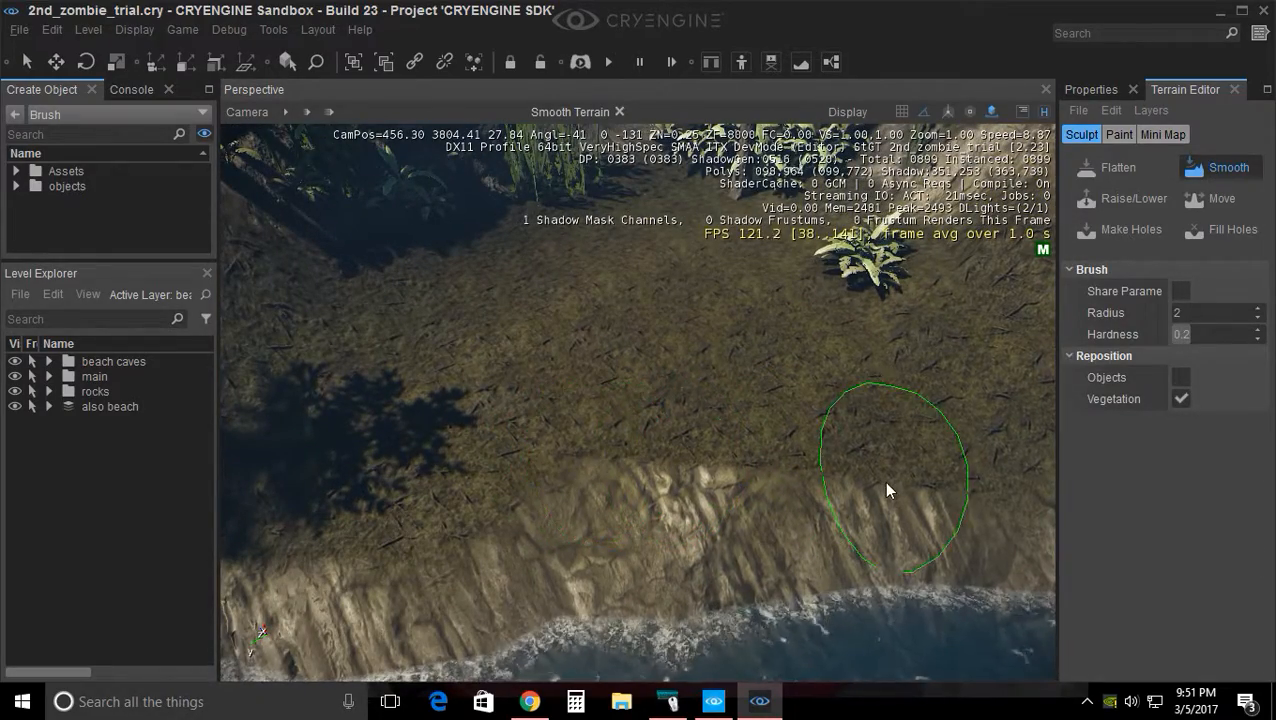
{"action": "right_click_drag", "start_coordinate": [846, 485], "coordinate": [599, 544]}
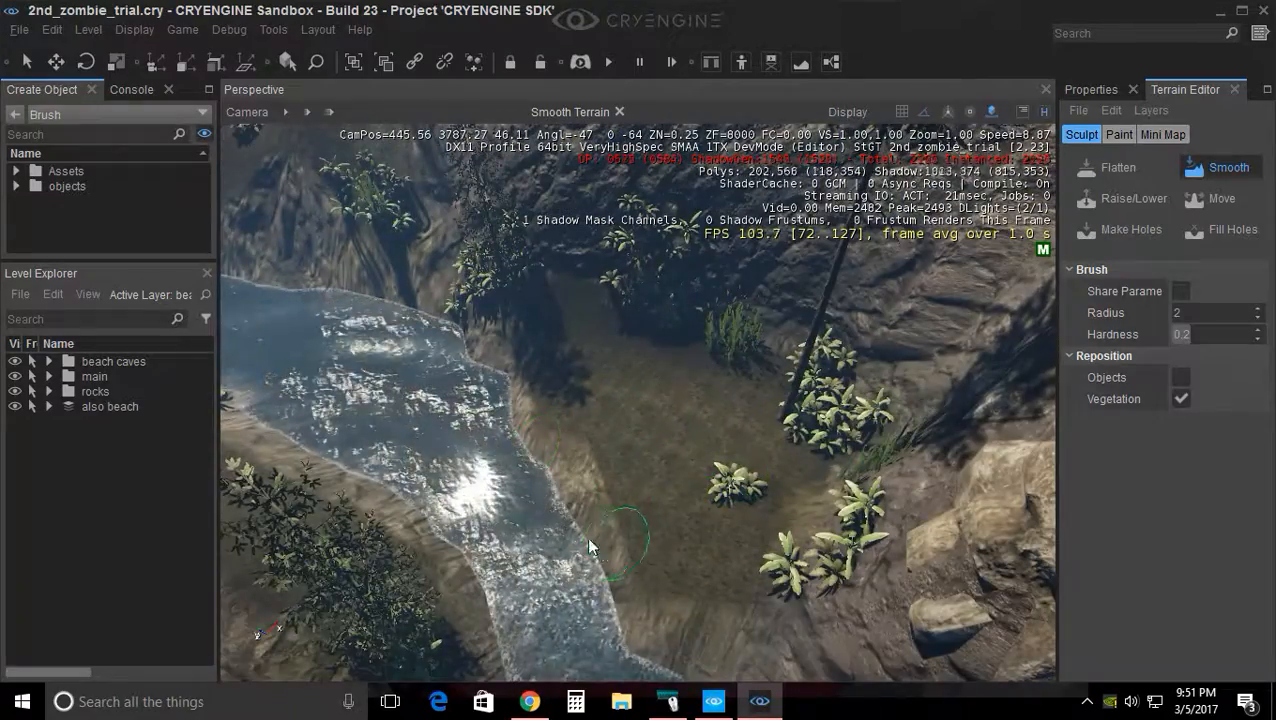
{"action": "left_click", "coordinate": [1119, 134]}
{"action": "right_click_drag", "start_coordinate": [637, 373], "coordinate": [550, 300]}
{"action": "right_click_drag", "start_coordinate": [664, 541], "coordinate": [690, 480]}
{"action": "scroll", "coordinate": [688, 480], "scroll_direction": "up", "scroll_amount": 3}
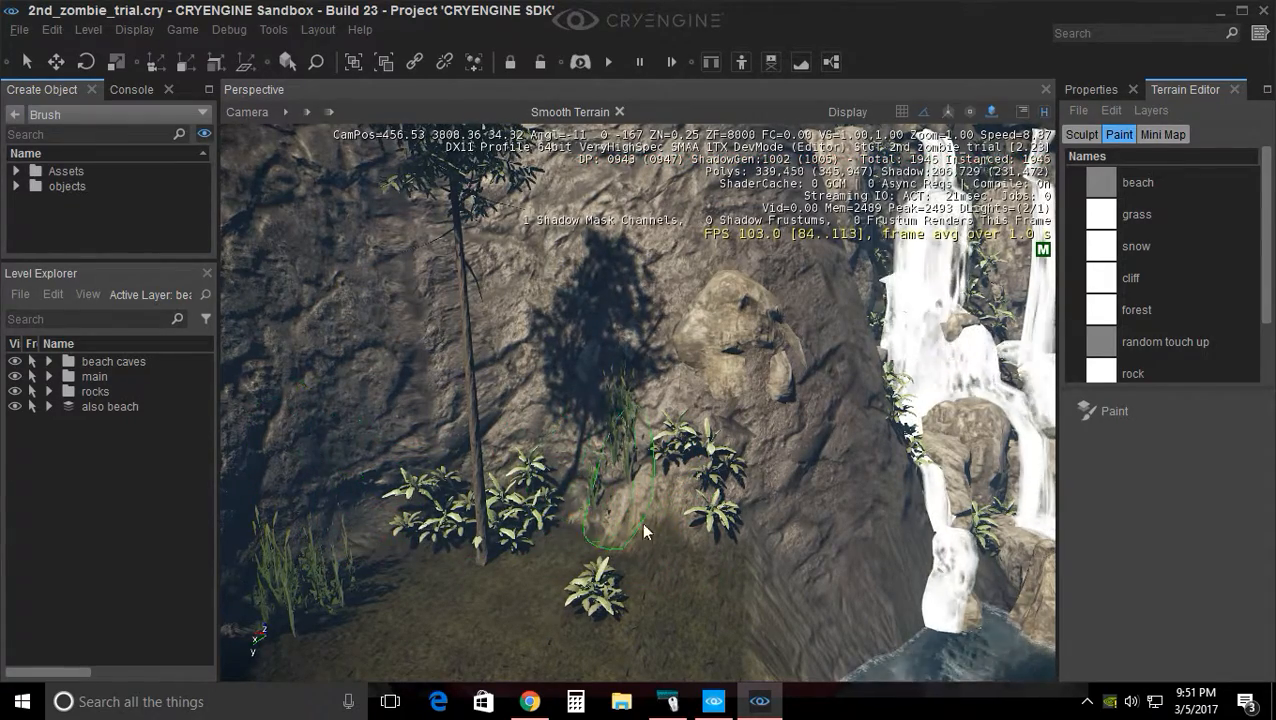
Examine the painted cliff face beside the river and the boulders stacked near the waterfall
{"action": "right_click_drag", "start_coordinate": [664, 518], "coordinate": [860, 514]}
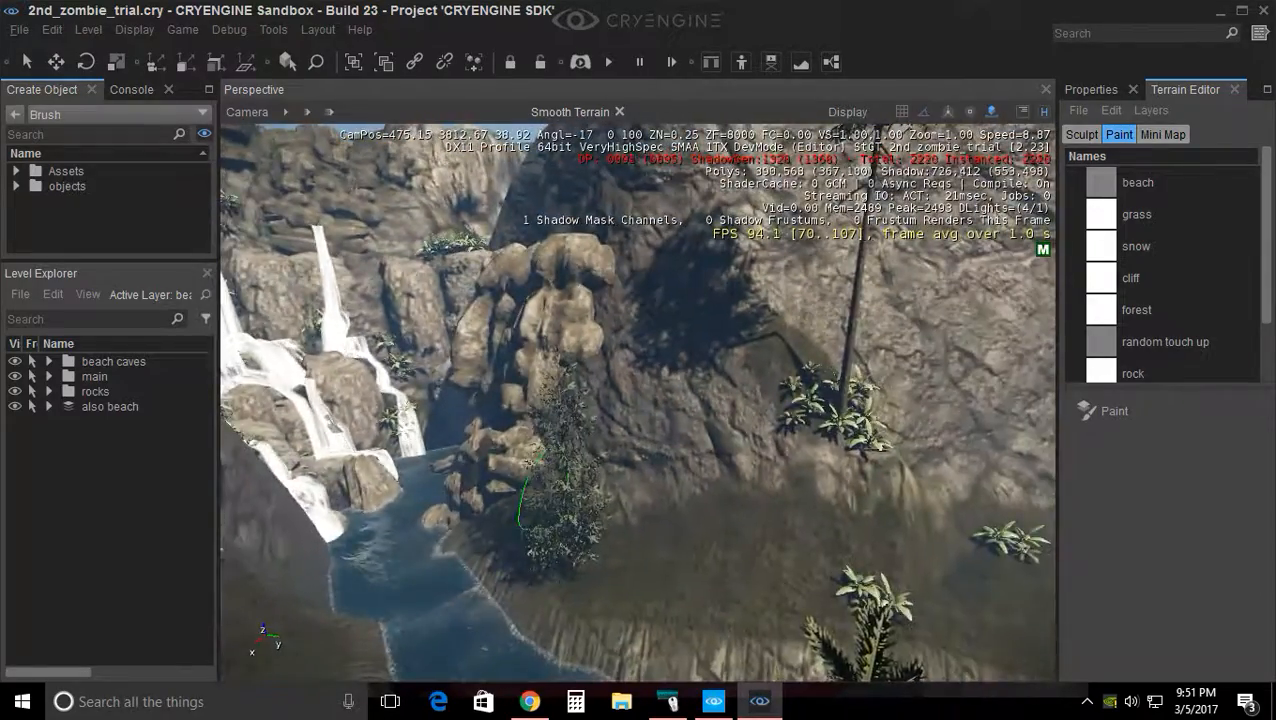
{"action": "right_click_drag", "start_coordinate": [545, 490], "coordinate": [550, 495]}
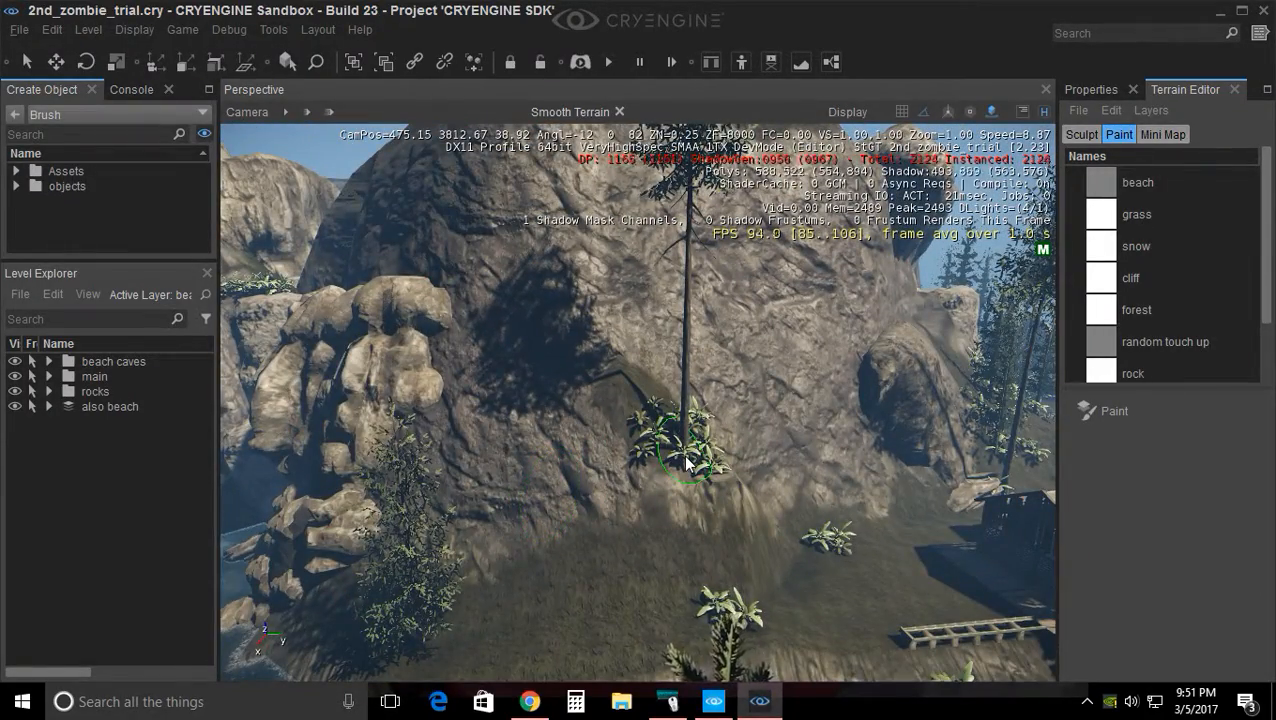
{"action": "right_click_drag", "start_coordinate": [676, 462], "coordinate": [636, 463]}
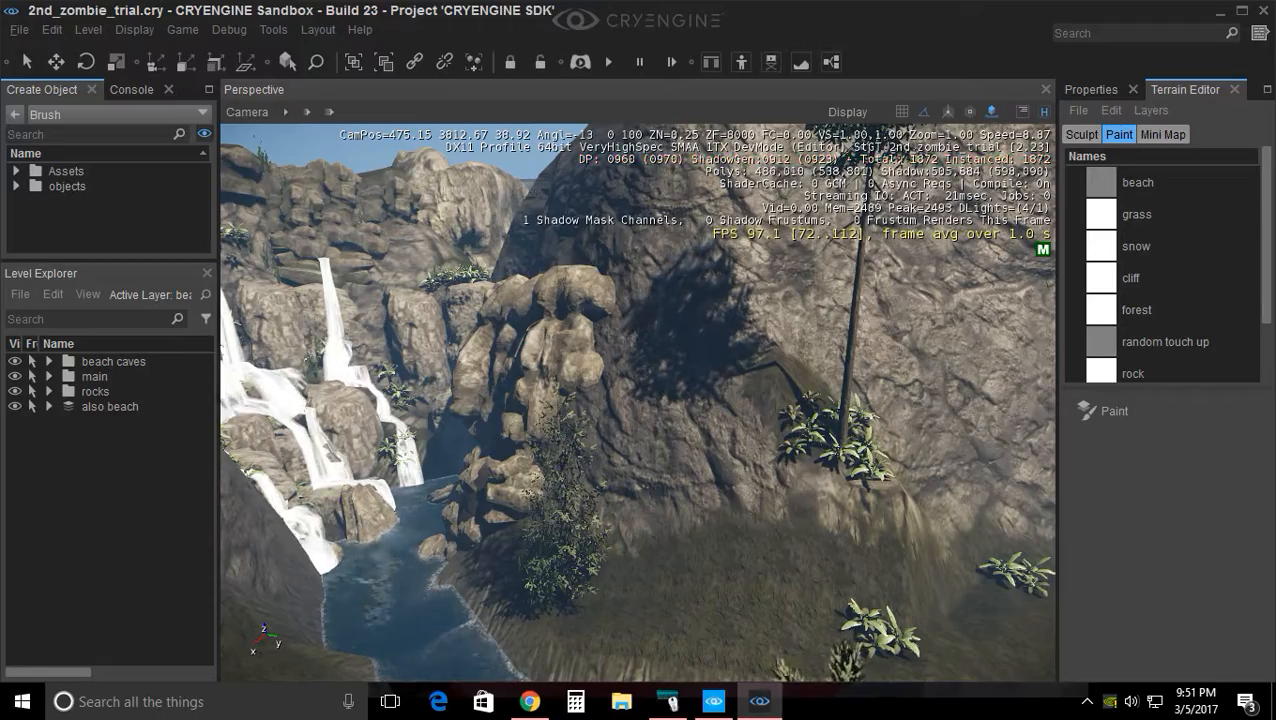
{"action": "key", "text": "w"}
{"action": "mouse_move", "coordinate": [930, 218]}
{"action": "right_mouse_down"}
{"action": "mouse_move", "coordinate": [895, 224]}
{"action": "mouse_move", "coordinate": [955, 218]}
{"action": "right_mouse_up"}
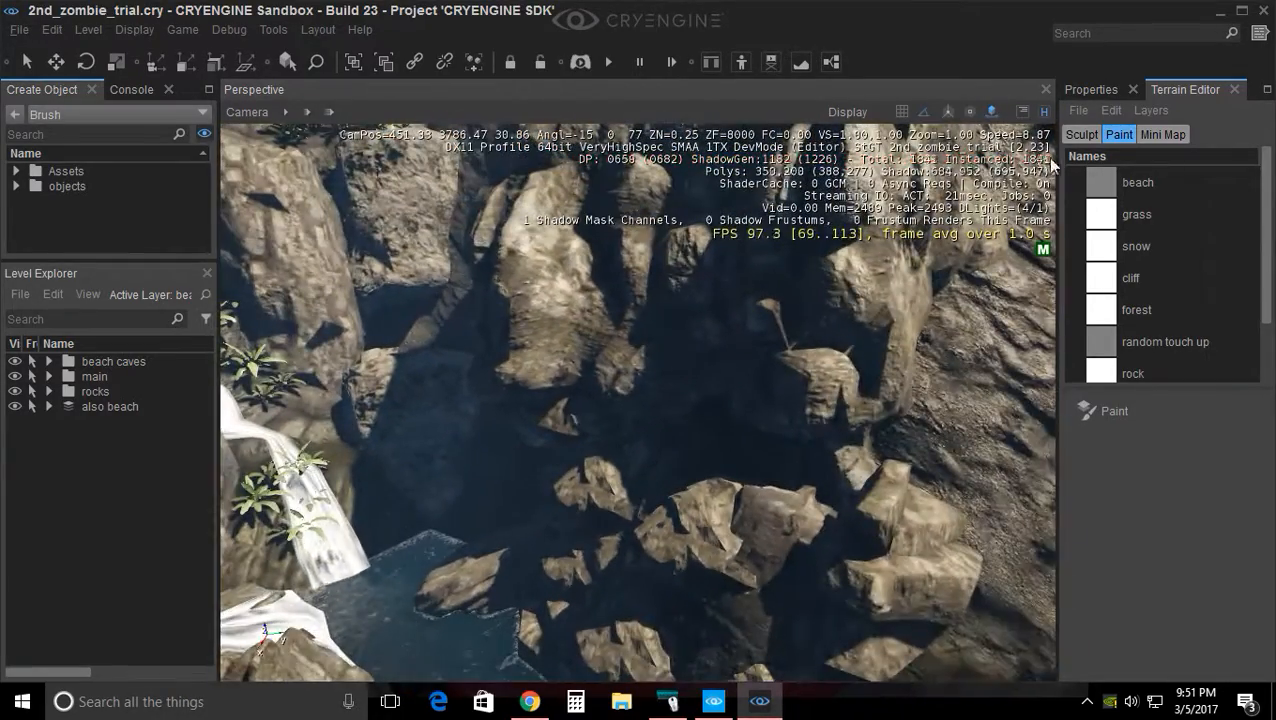
Return to the terrain sculpting tools and inspect the shadowed hollow among the boulders beside the waterfall
{"action": "left_click", "coordinate": [1080, 135]}
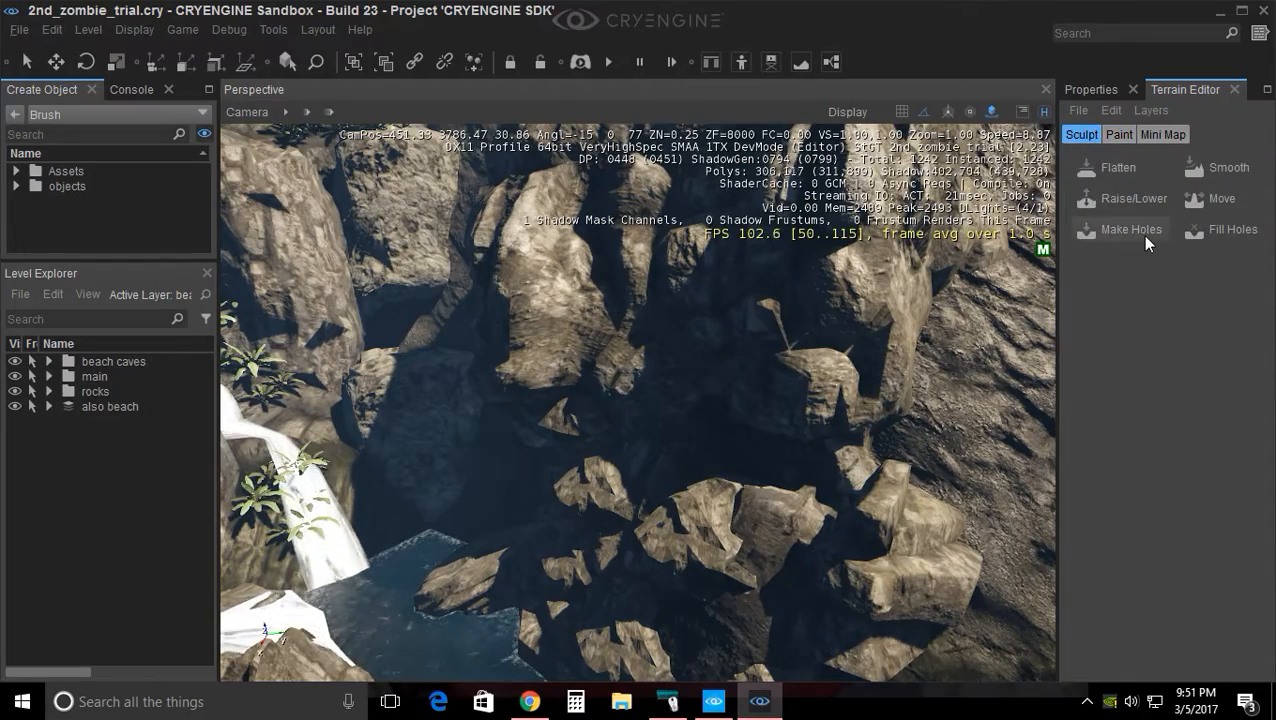
{"action": "right_click_drag", "start_coordinate": [850, 300], "coordinate": [955, 328]}
{"action": "key", "text": "w"}
{"action": "right_click_drag", "start_coordinate": [540, 460], "coordinate": [573, 431]}
{"action": "key", "text": "w"}
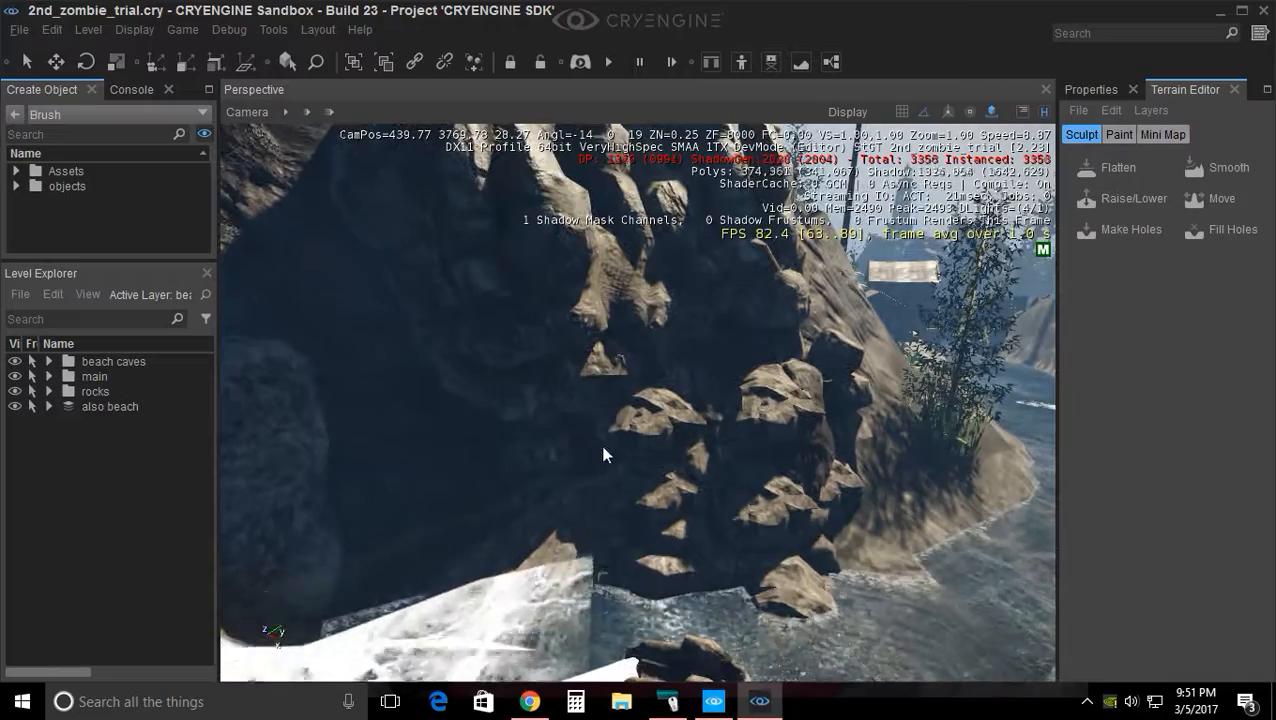
{"action": "key", "text": "d"}
{"action": "right_click_drag", "start_coordinate": [658, 388], "coordinate": [660, 374]}
{"action": "right_click_drag", "start_coordinate": [610, 480], "coordinate": [552, 426]}
{"action": "key", "text": "d"}
{"action": "right_click_drag", "start_coordinate": [633, 362], "coordinate": [532, 398]}
{"action": "key", "text": "w"}
Explore the rocky area by the waterfall in game mode, and return to the editor
{"action": "key", "text": "ctrl+g"}
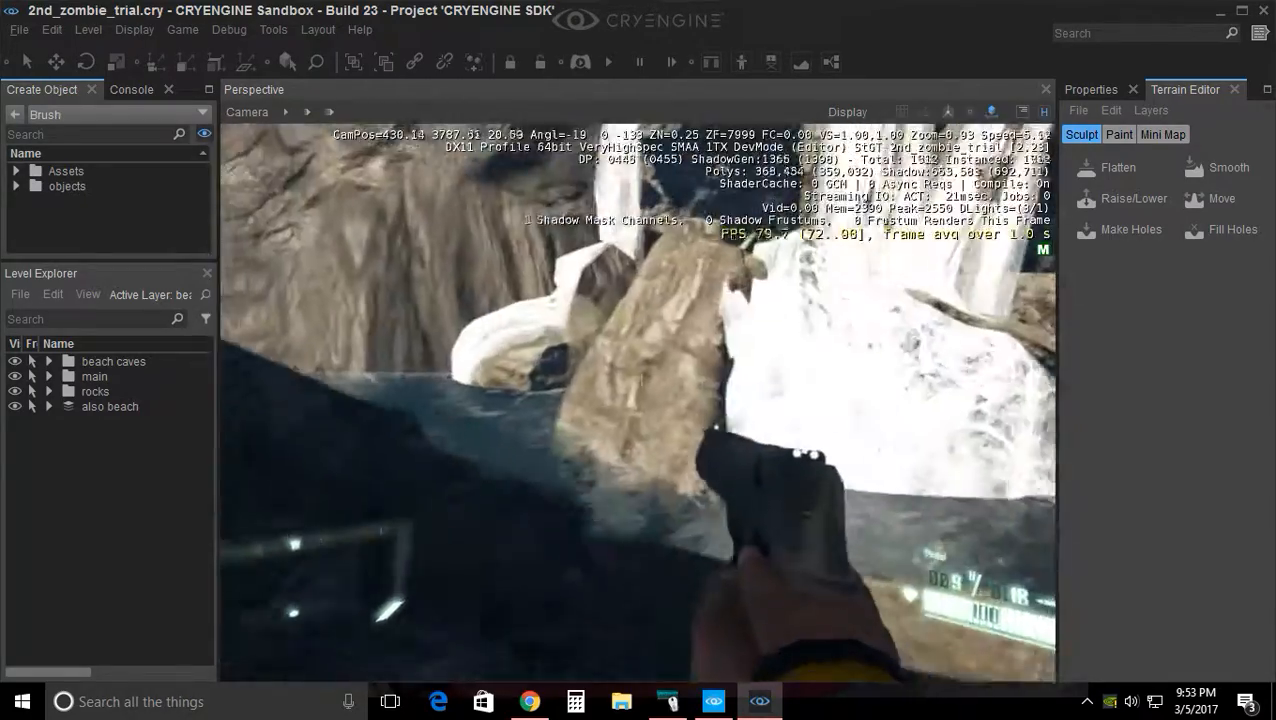
{"action": "key", "text": "Escape"}
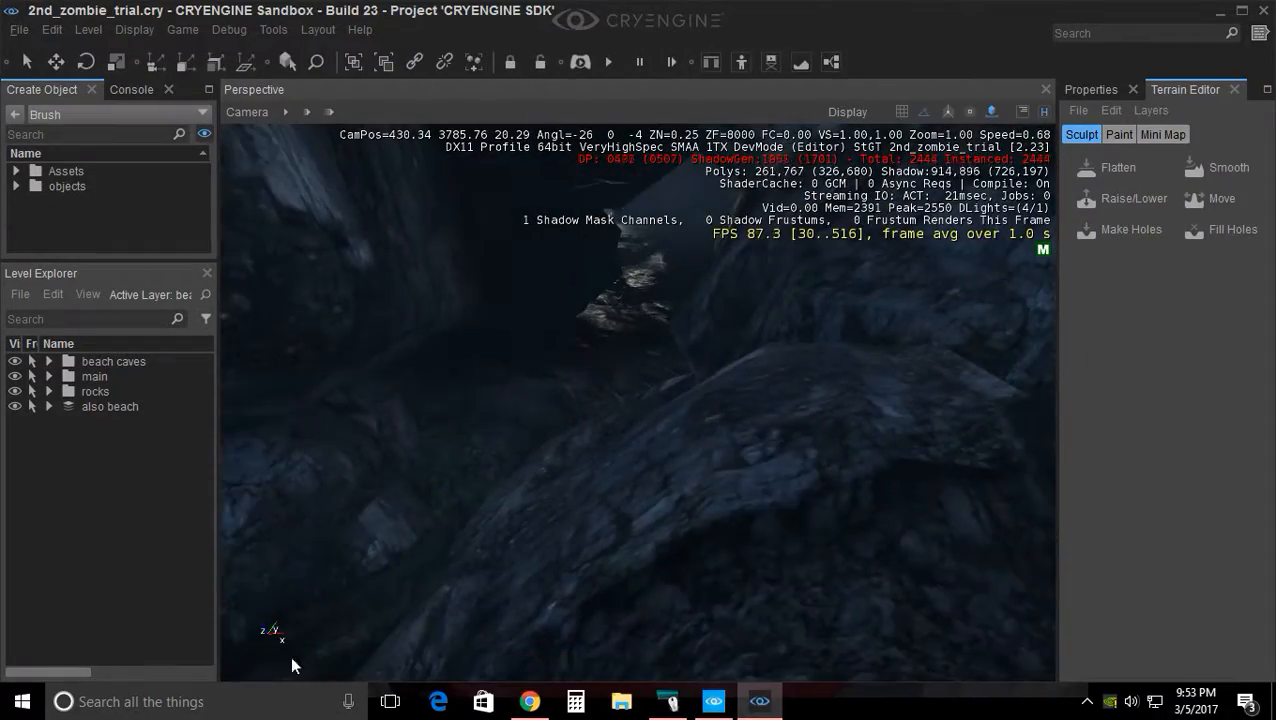
Survey the lighthouse headland, the winding road, the forested bay and the surrounding cliffs from above
{"action": "key", "text": "s"}
{"action": "right_click_drag", "start_coordinate": [590, 436], "coordinate": [702, 424]}
{"action": "key", "text": "w"}
{"action": "key", "text": "a"}
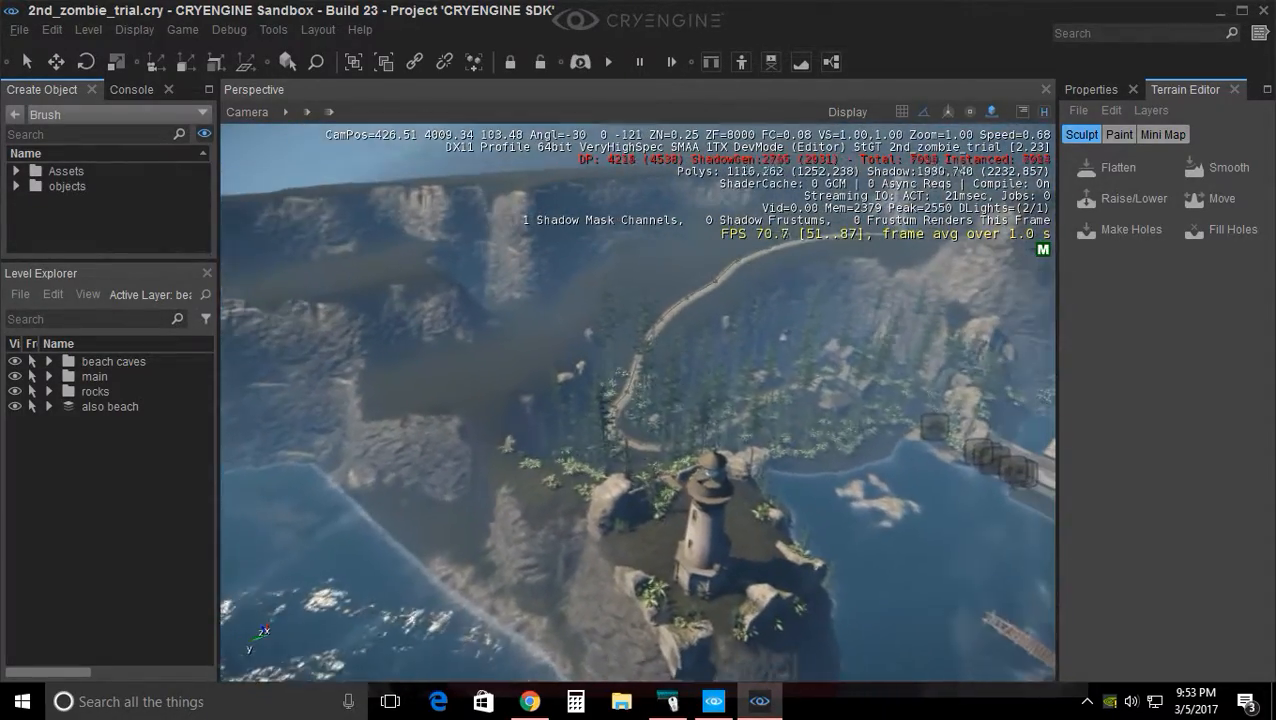
{"action": "right_click_drag", "start_coordinate": [541, 383], "coordinate": [641, 387]}
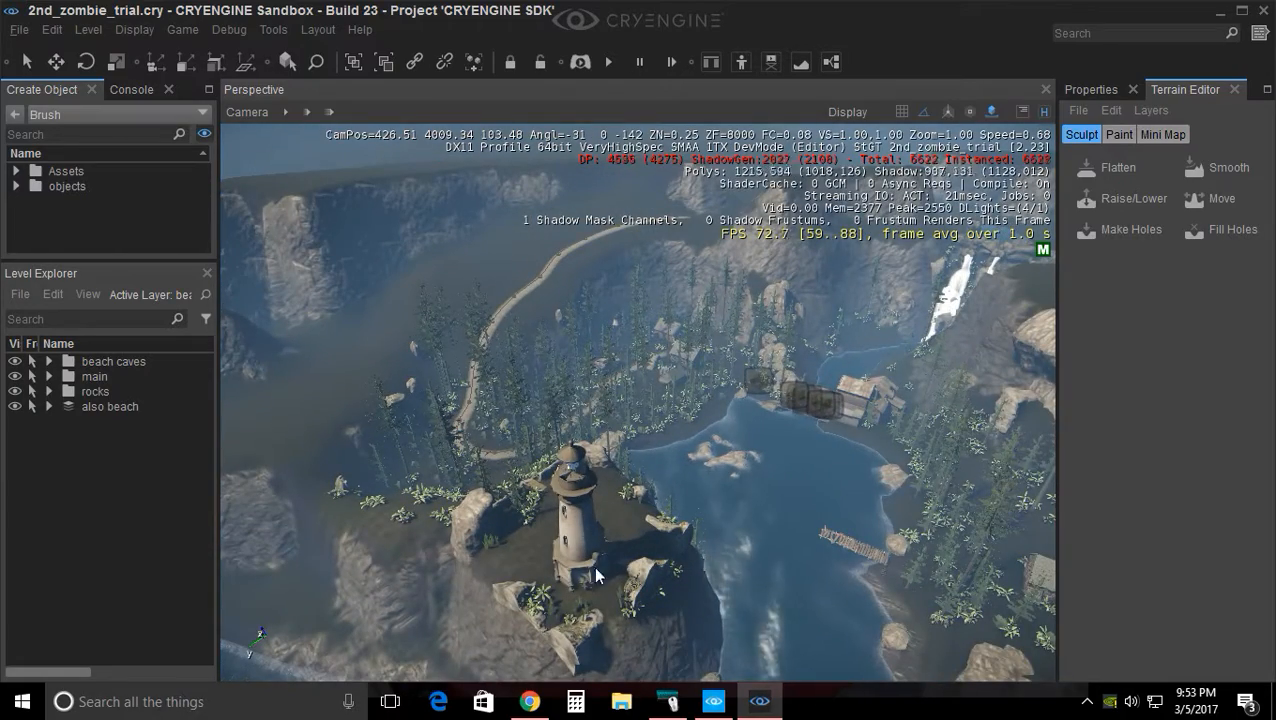
{"action": "right_click_drag", "start_coordinate": [697, 492], "coordinate": [910, 488]}
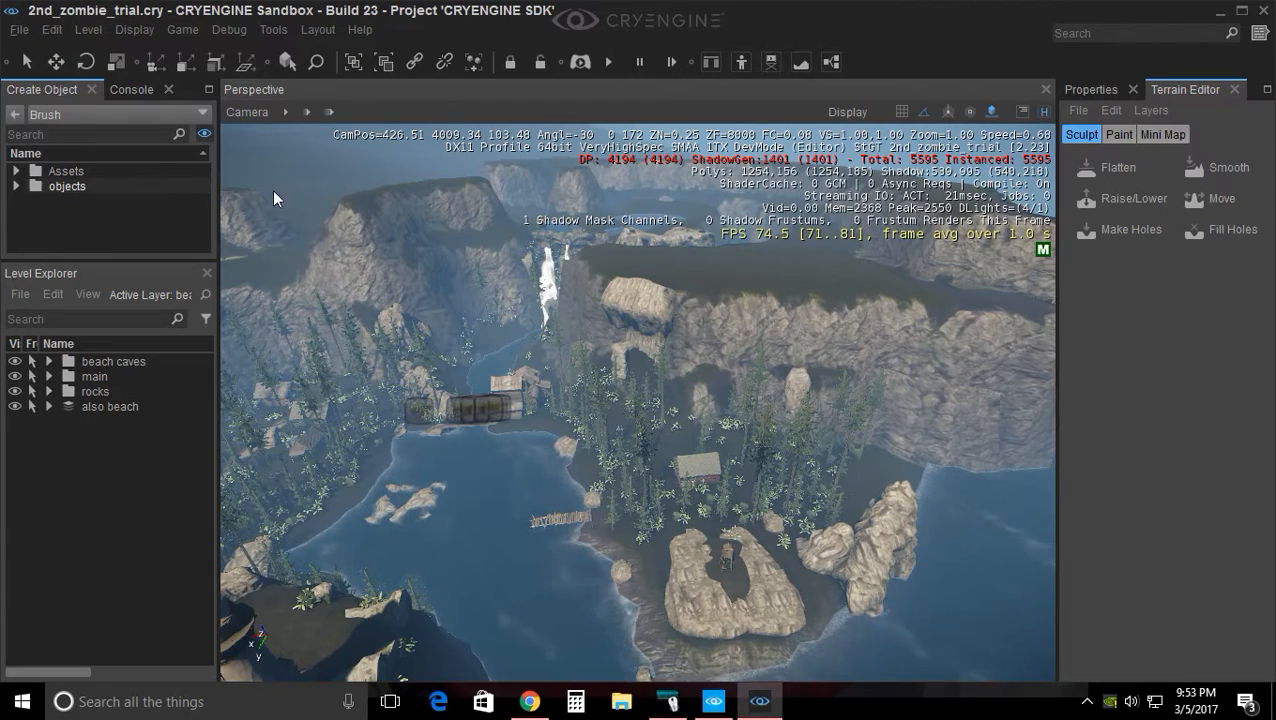
{"action": "right_click_drag", "start_coordinate": [510, 272], "coordinate": [390, 258]}
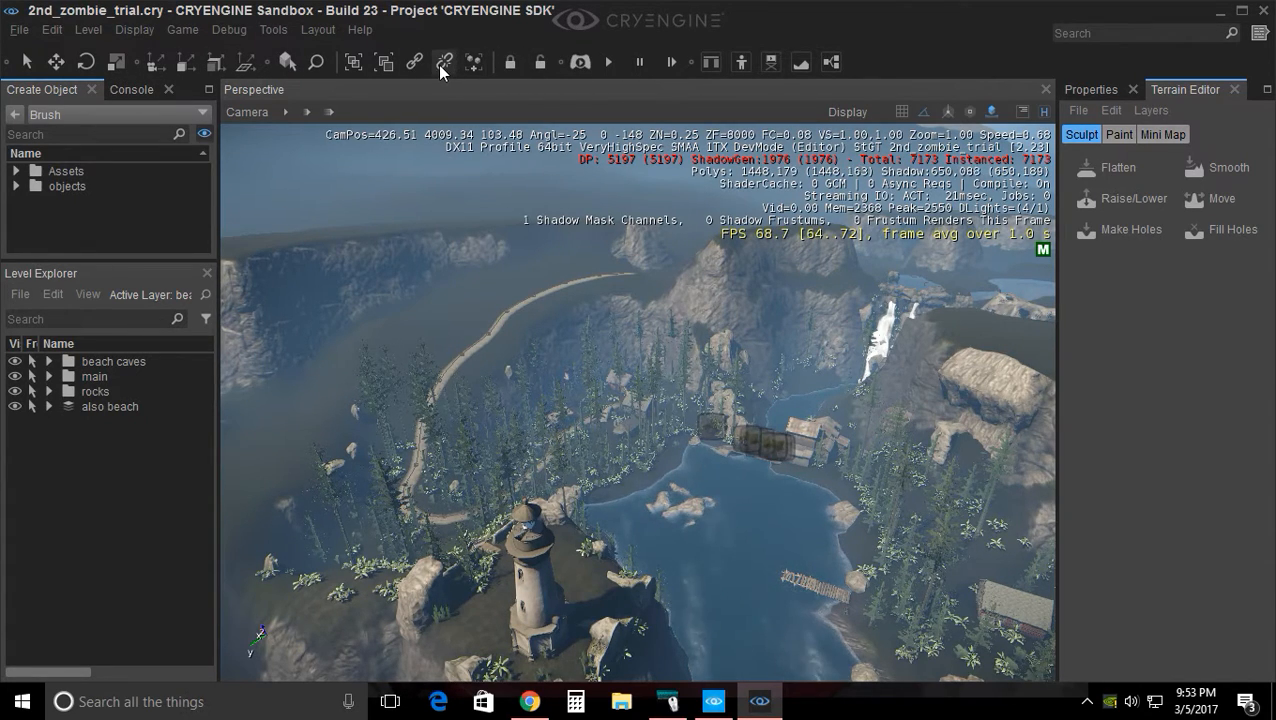
{"action": "key", "text": "s"}
{"action": "key", "text": "a"}
{"action": "right_click_drag", "start_coordinate": [350, 405], "coordinate": [350, 405]}
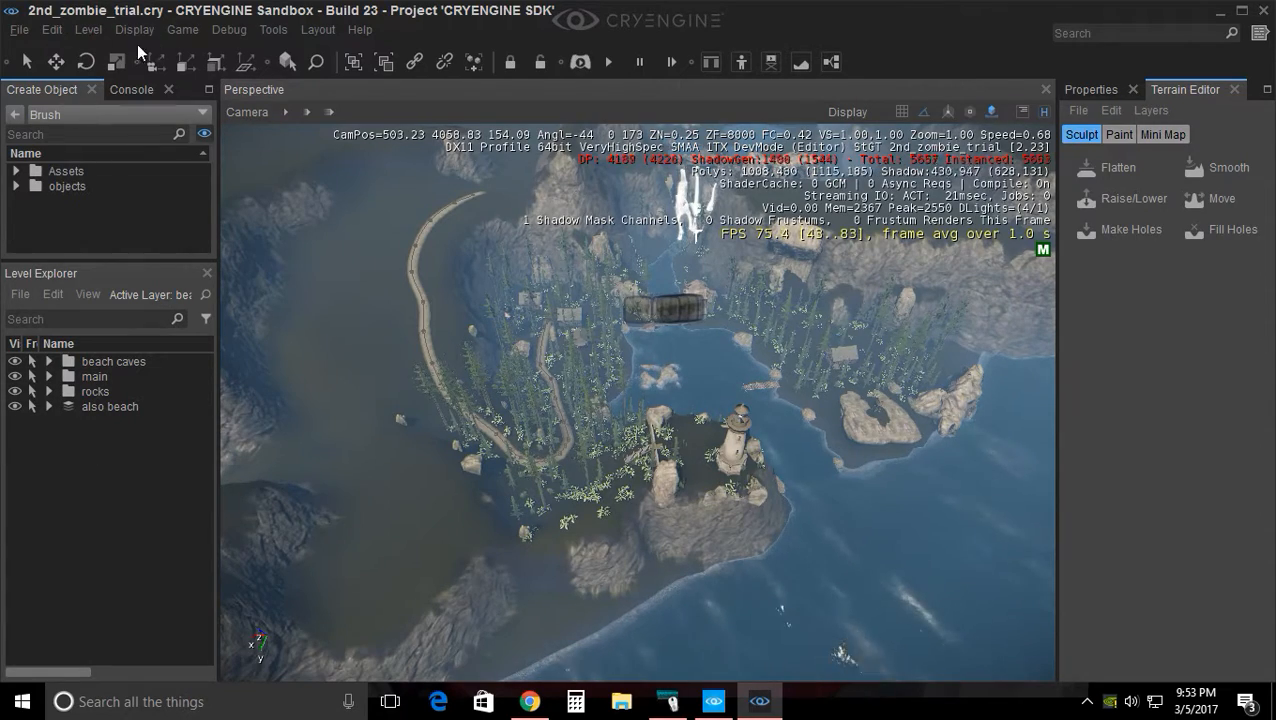
Examine the lakes feeding the waterfall on the plateau and the wooded shore around the cabin
{"action": "right_click_drag", "start_coordinate": [561, 483], "coordinate": [561, 483]}
{"action": "right_click_drag", "start_coordinate": [553, 492], "coordinate": [524, 466]}
{"action": "key", "text": "w"}
{"action": "key", "text": "w"}
{"action": "right_click_drag", "start_coordinate": [640, 420], "coordinate": [613, 426]}
{"action": "right_click_drag", "start_coordinate": [519, 326], "coordinate": [527, 337]}
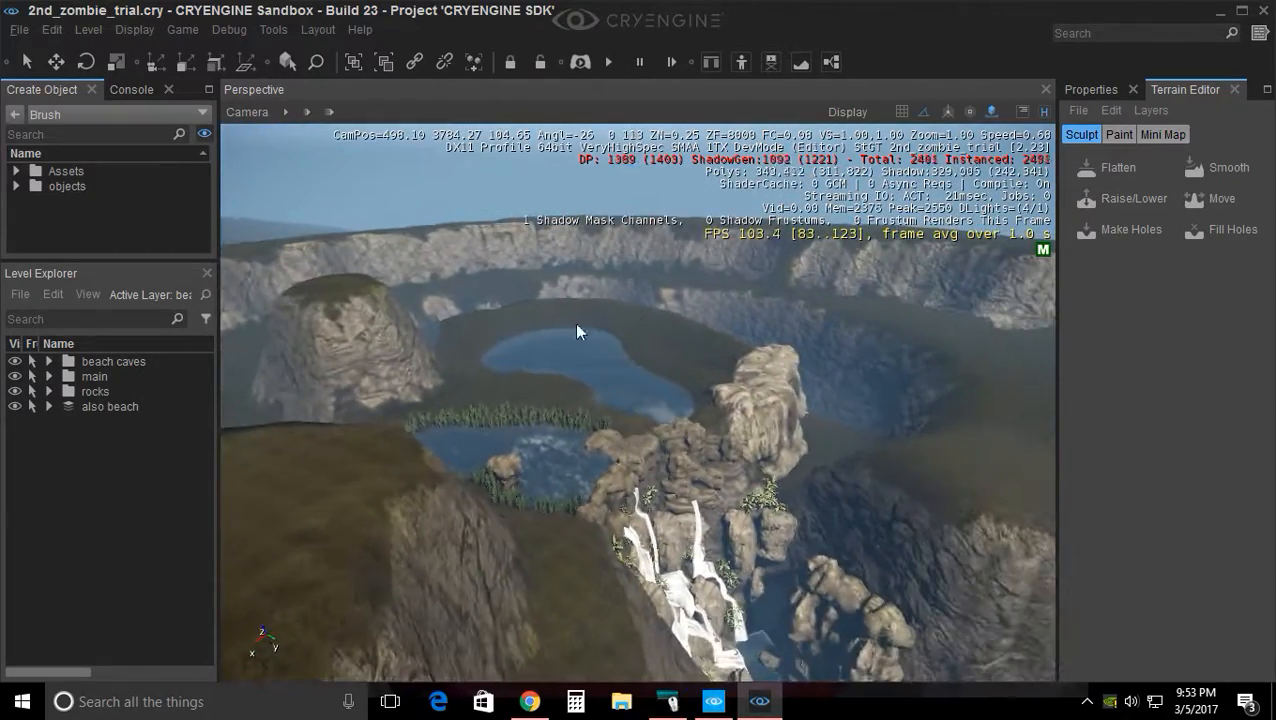
{"action": "right_click_drag", "start_coordinate": [765, 478], "coordinate": [701, 474]}
{"action": "key", "text": "w"}
{"action": "key", "text": "w"}
{"action": "key", "text": "a"}
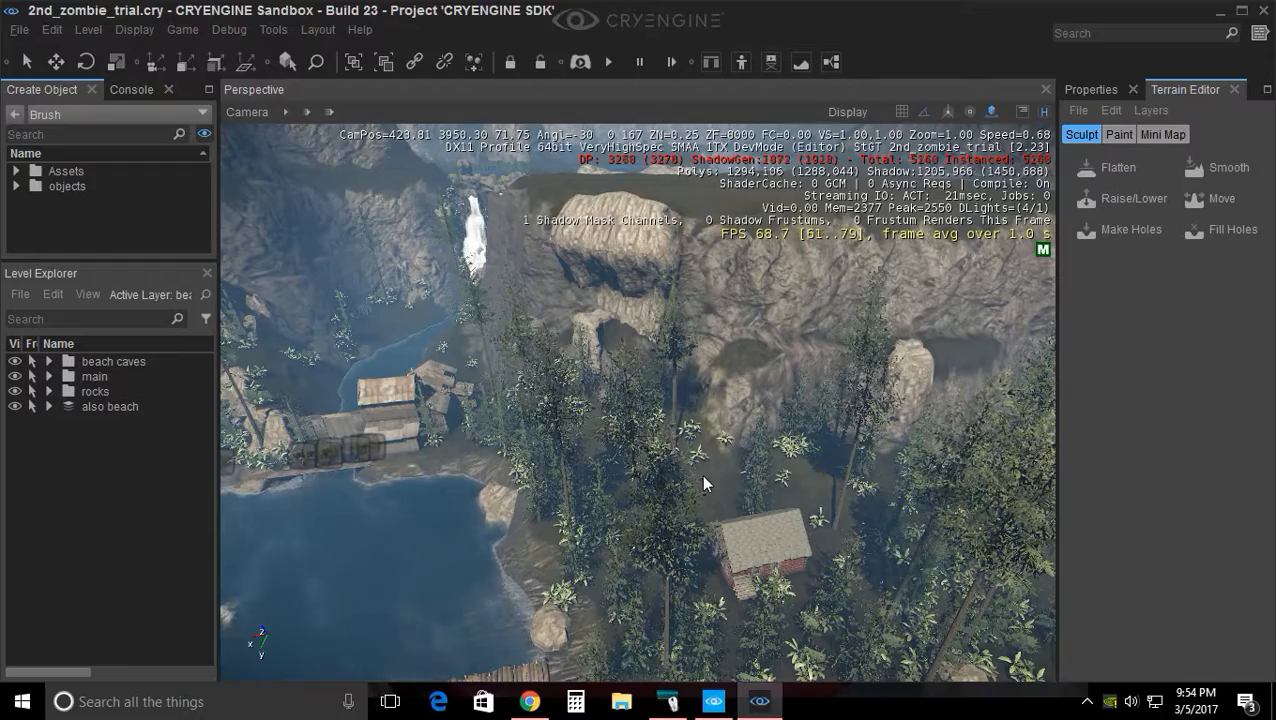